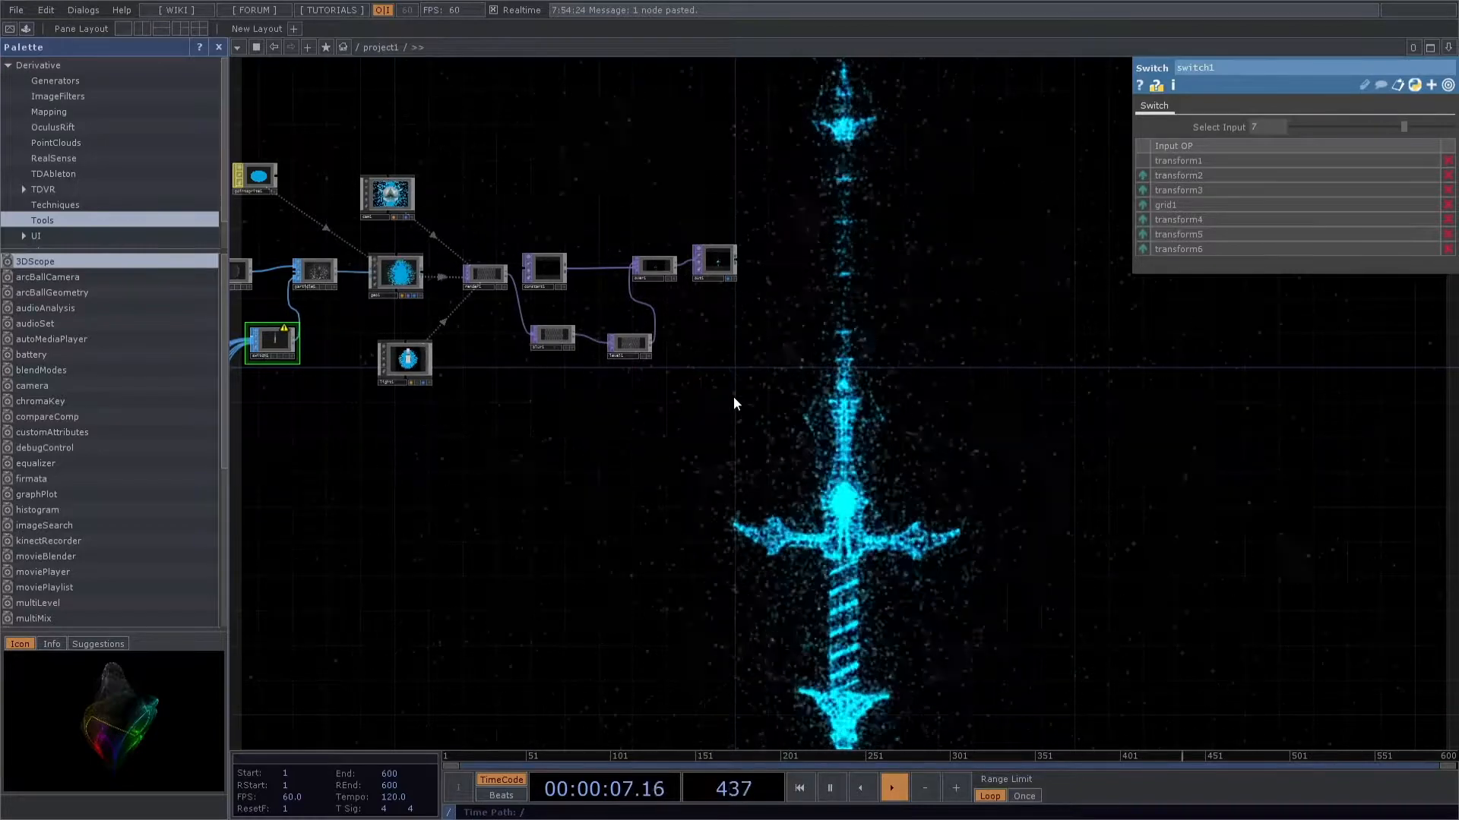
{"action": "left_click_drag", "start_coordinate": [847, 364], "coordinate": [1065, 400]}
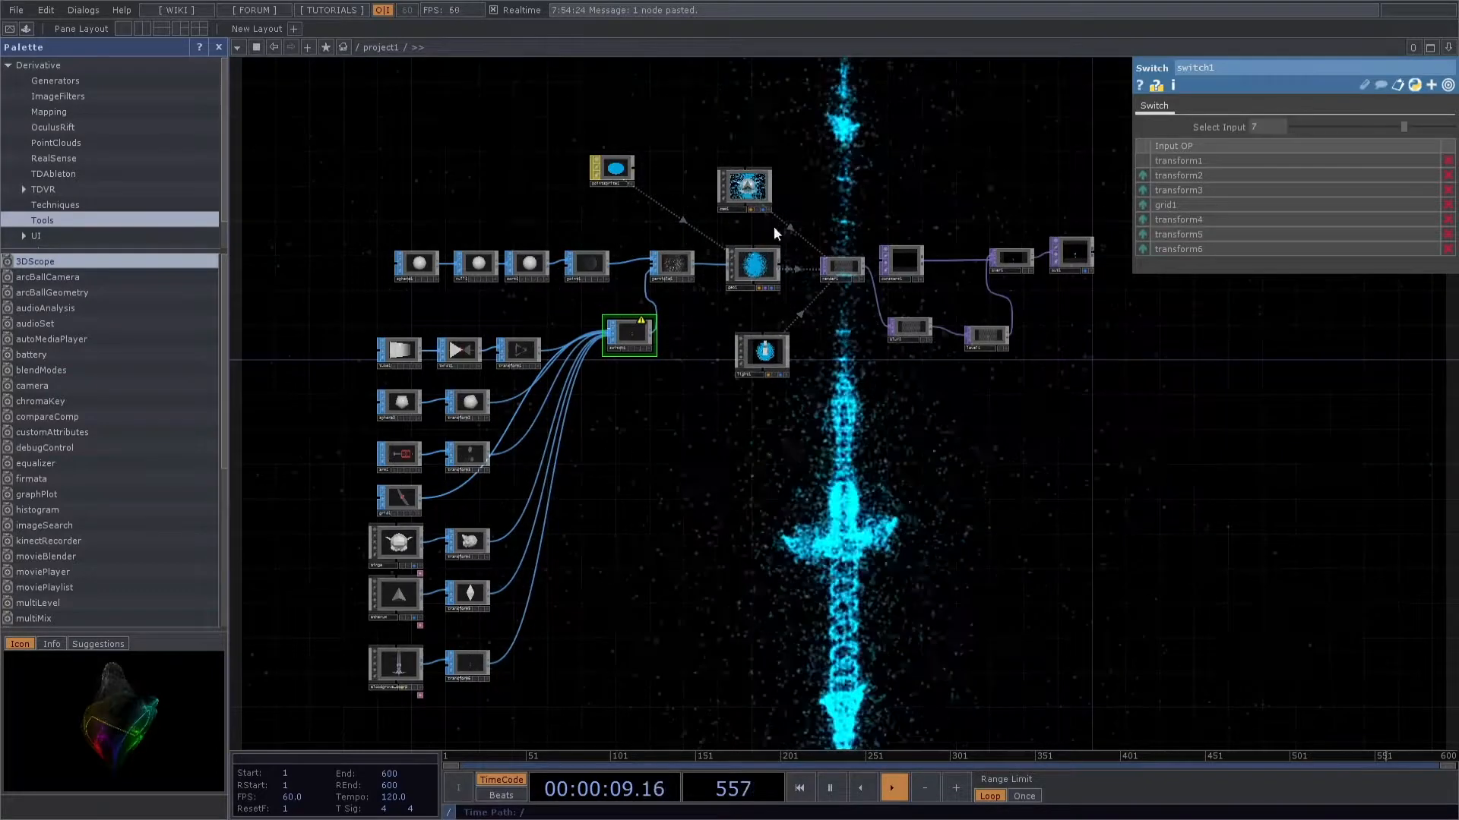
{"action": "left_click_drag", "start_coordinate": [895, 179], "coordinate": [599, 184]}
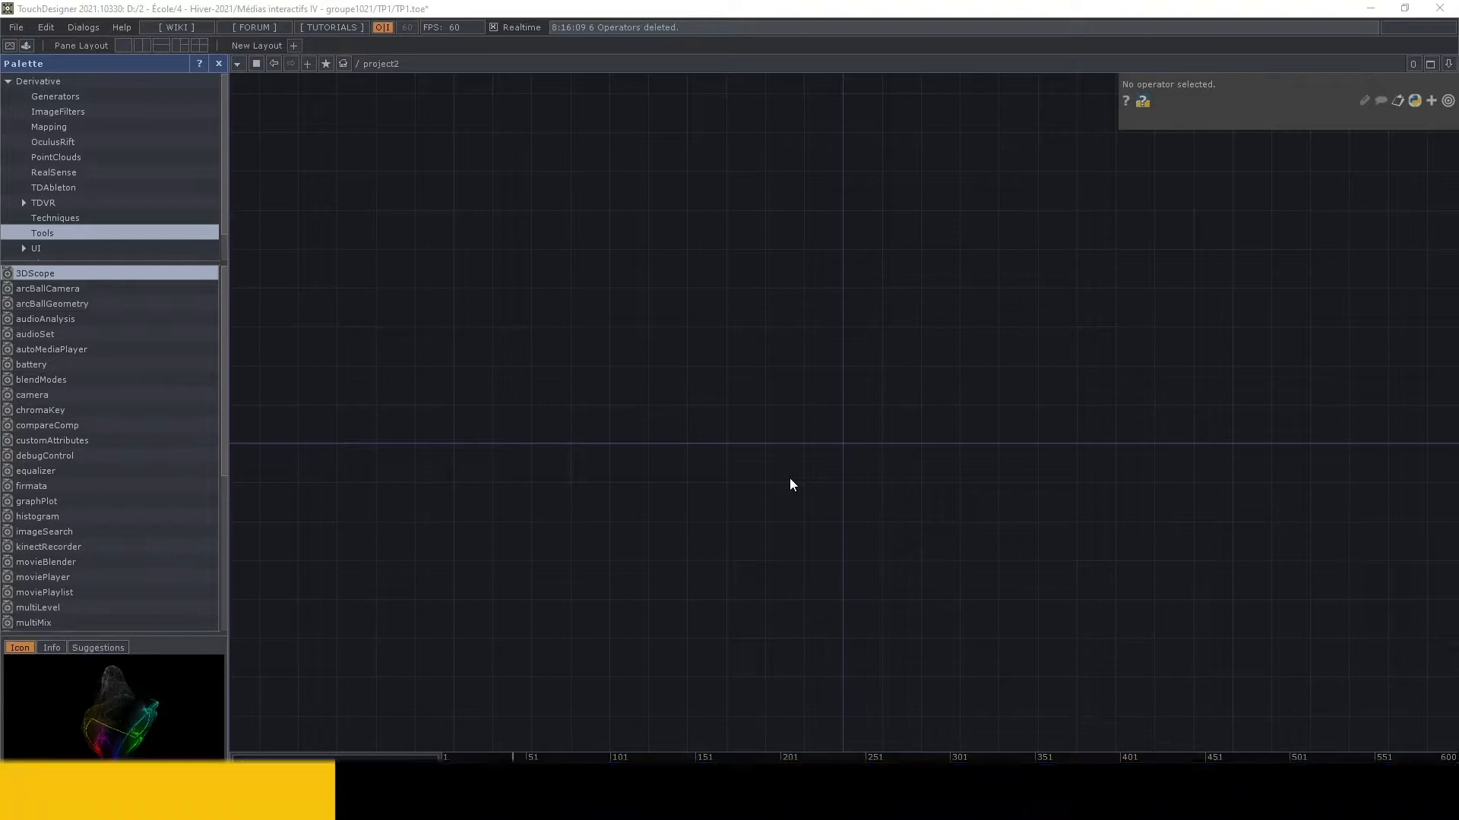
{"action": "left_click_drag", "start_coordinate": [859, 435], "coordinate": [816, 411]}
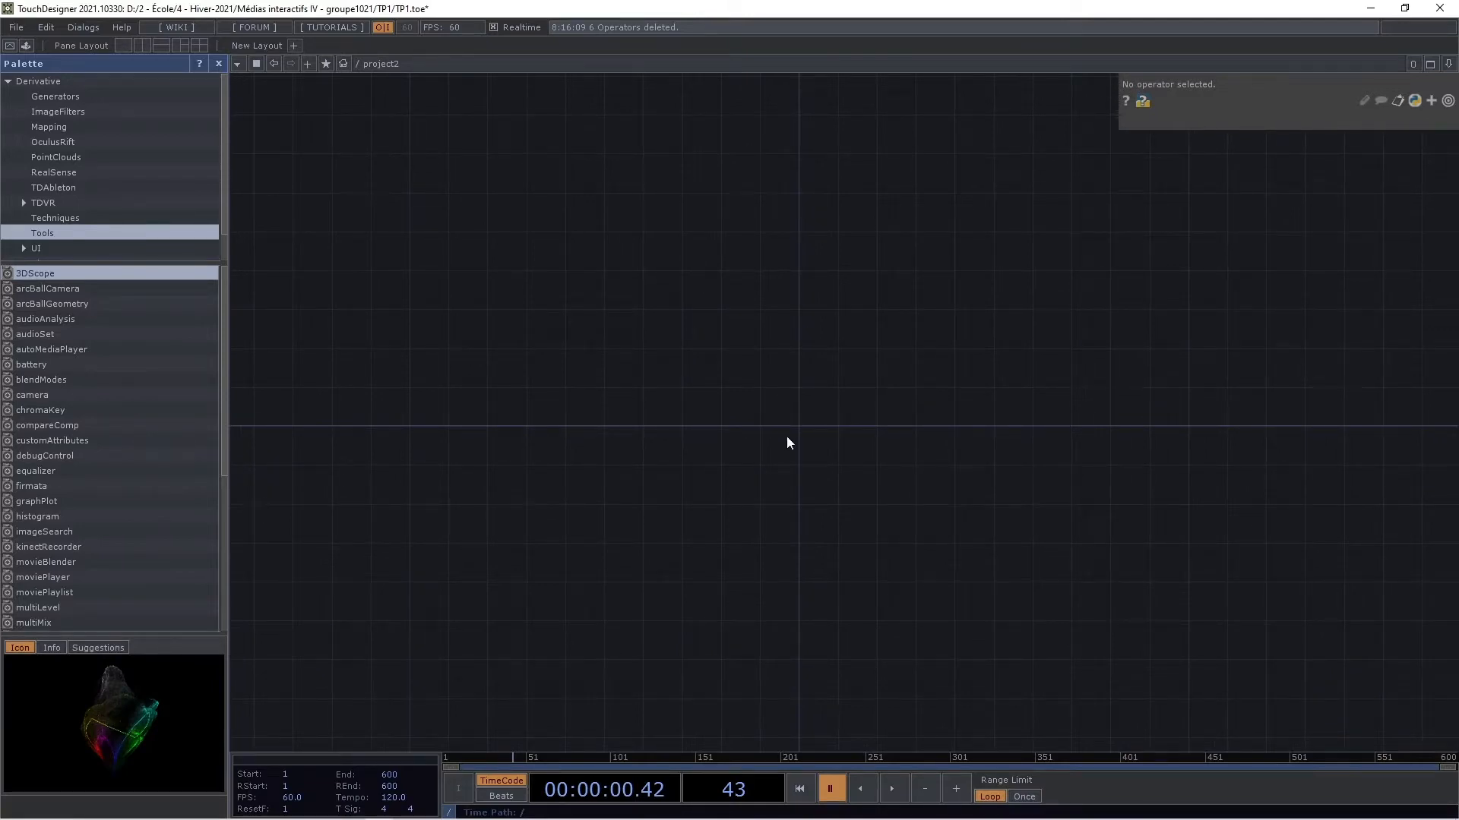
{"action": "left_click_drag", "start_coordinate": [786, 436], "coordinate": [712, 420]}
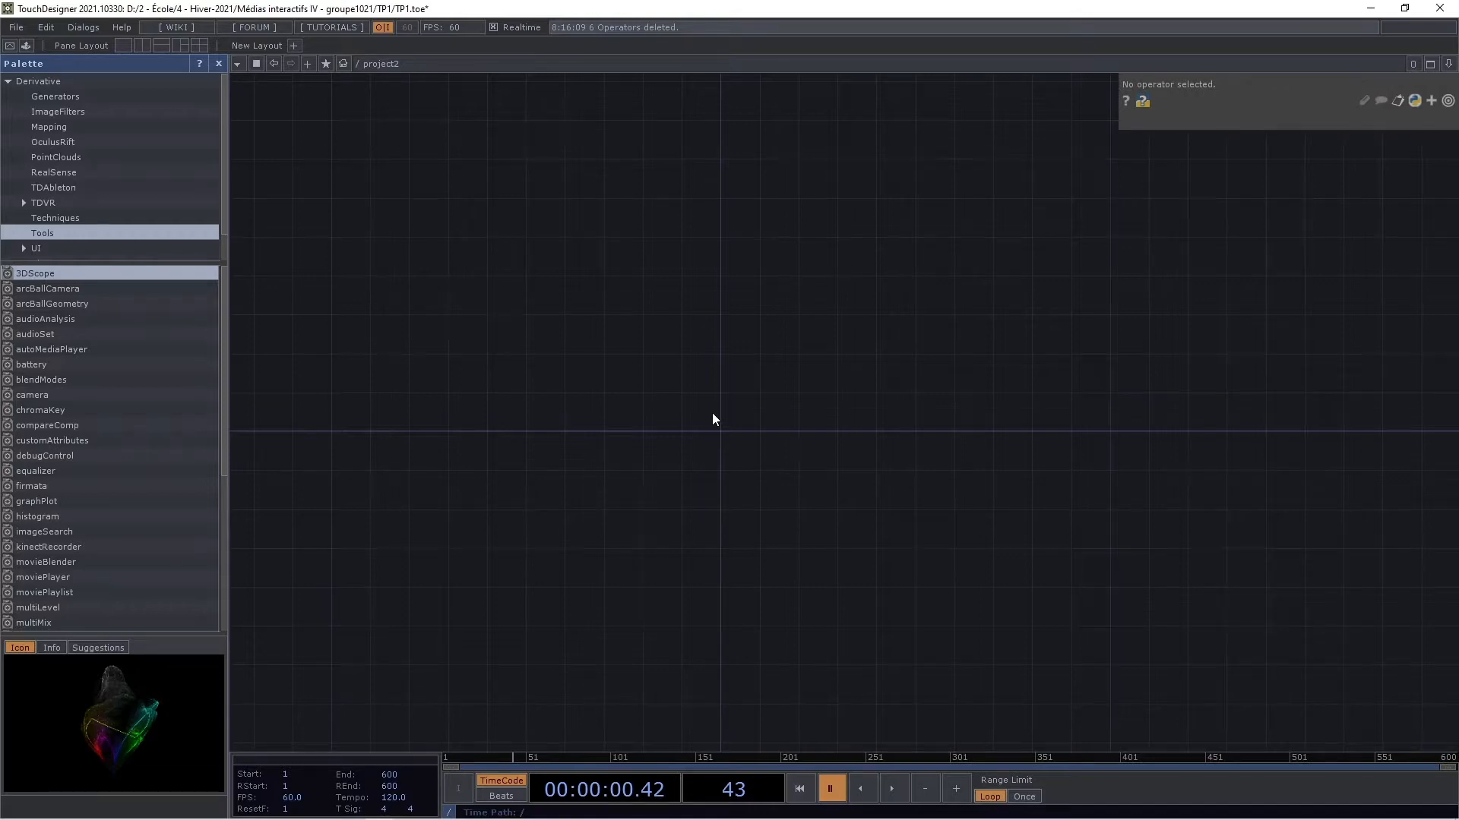
Add a Camera component to the empty network above its centre
{"action": "key", "text": "Tab"}
{"action": "left_click", "coordinate": [474, 229]}
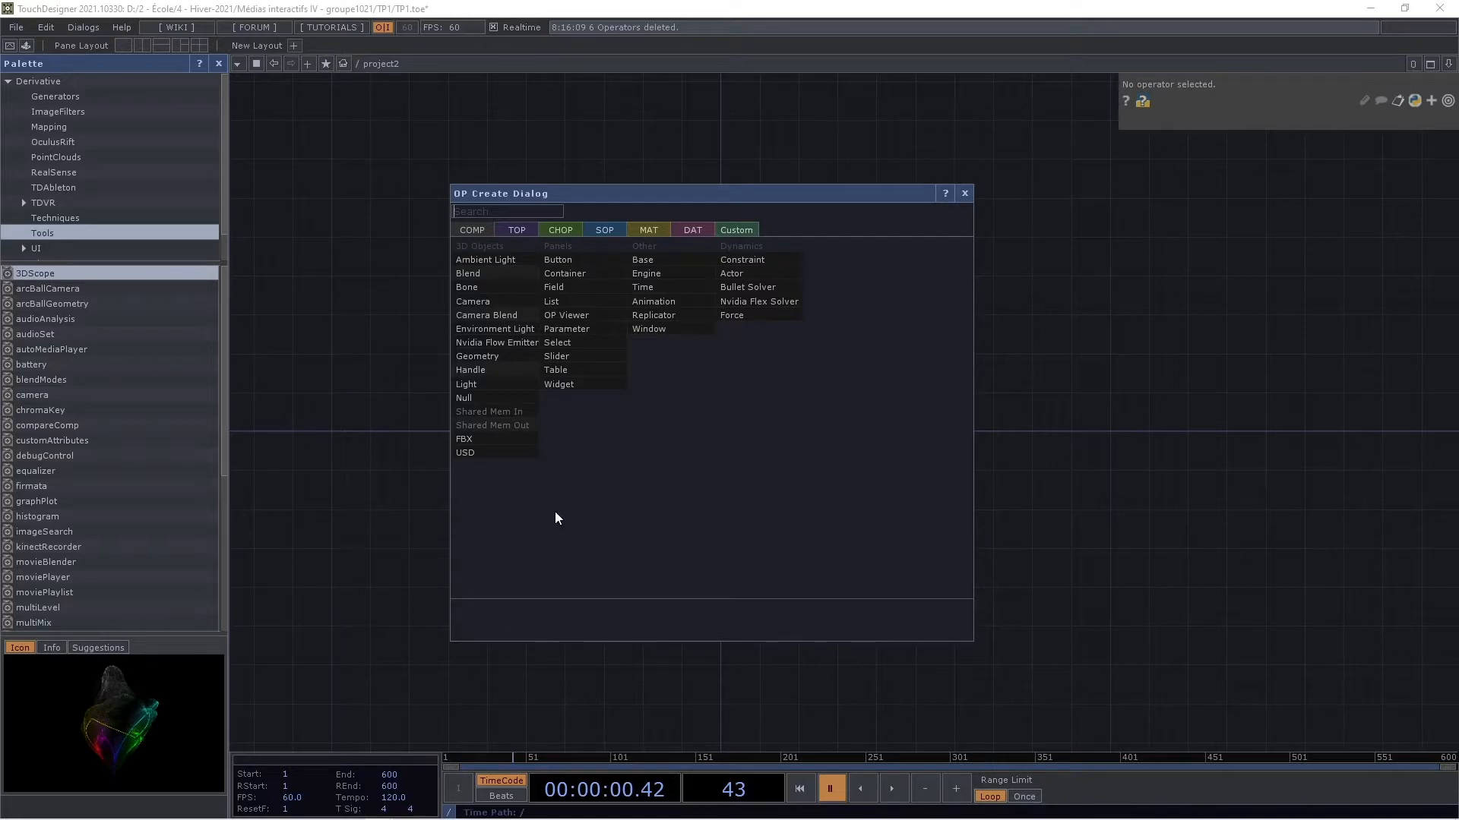
{"action": "left_click", "coordinate": [465, 303]}
{"action": "left_click", "coordinate": [726, 312]}
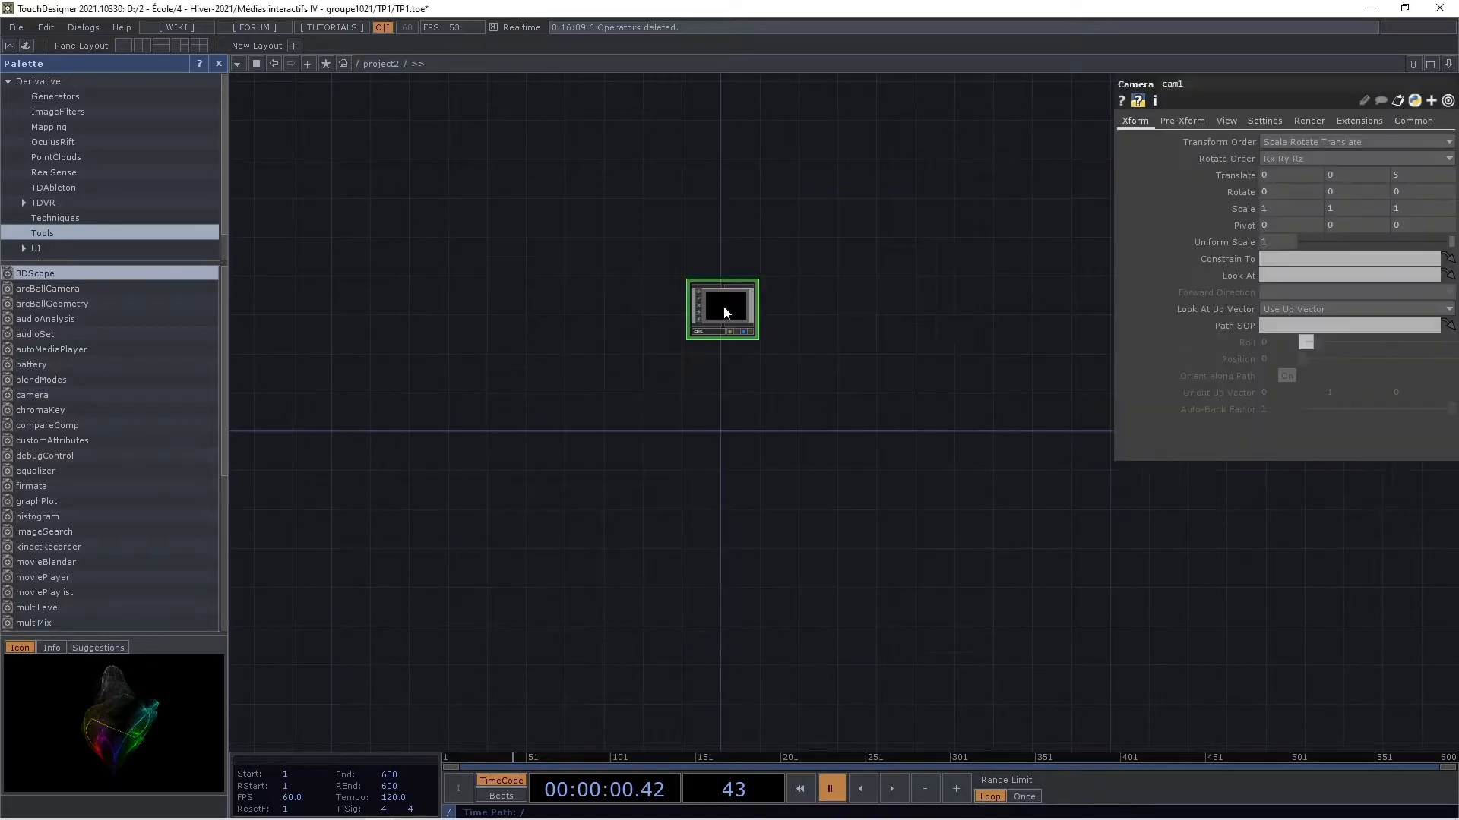
{"action": "right_click", "coordinate": [720, 278]}
{"action": "left_click", "coordinate": [758, 285]}
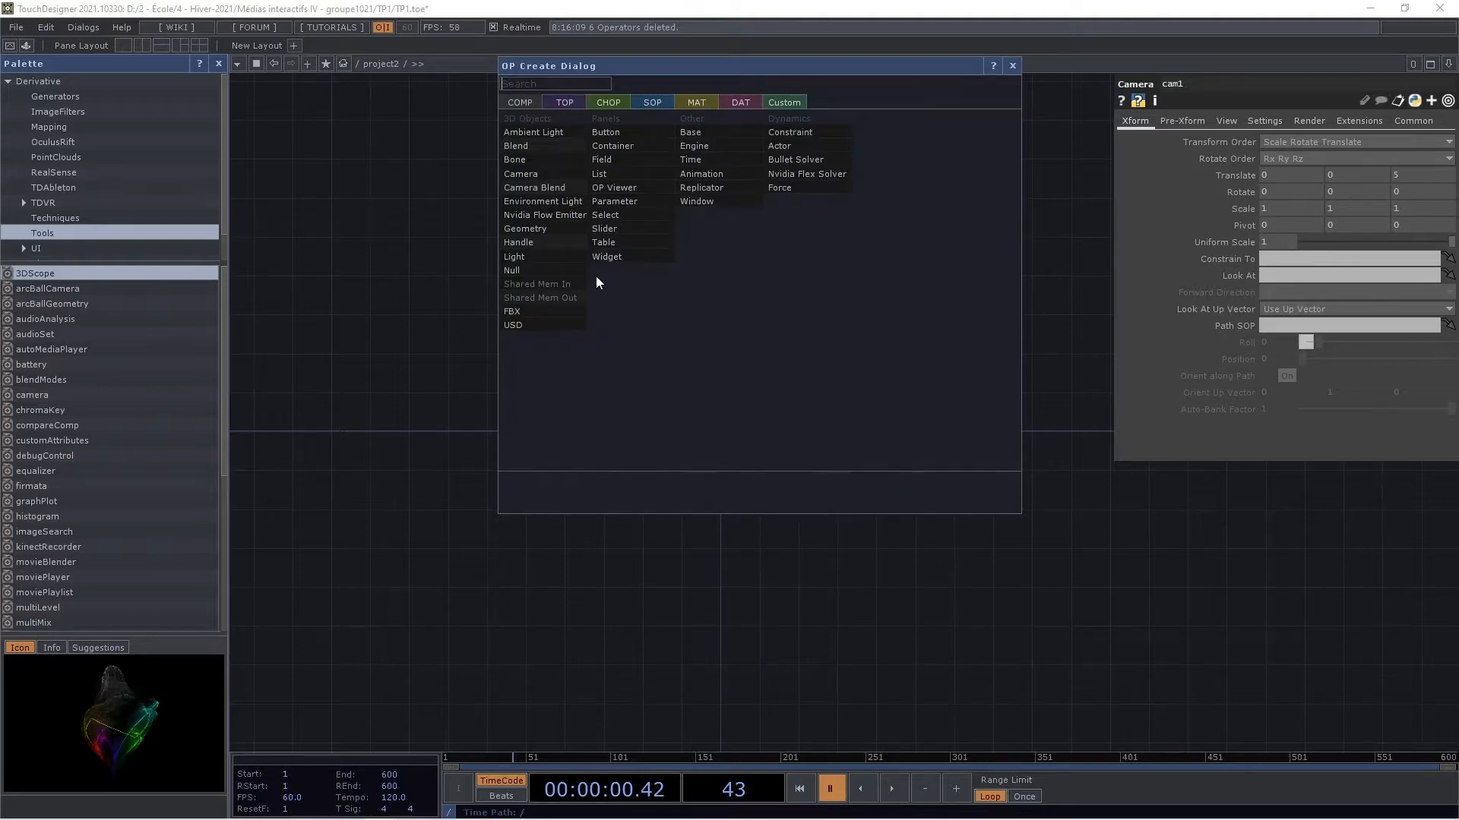
{"action": "left_click", "coordinate": [538, 228]}
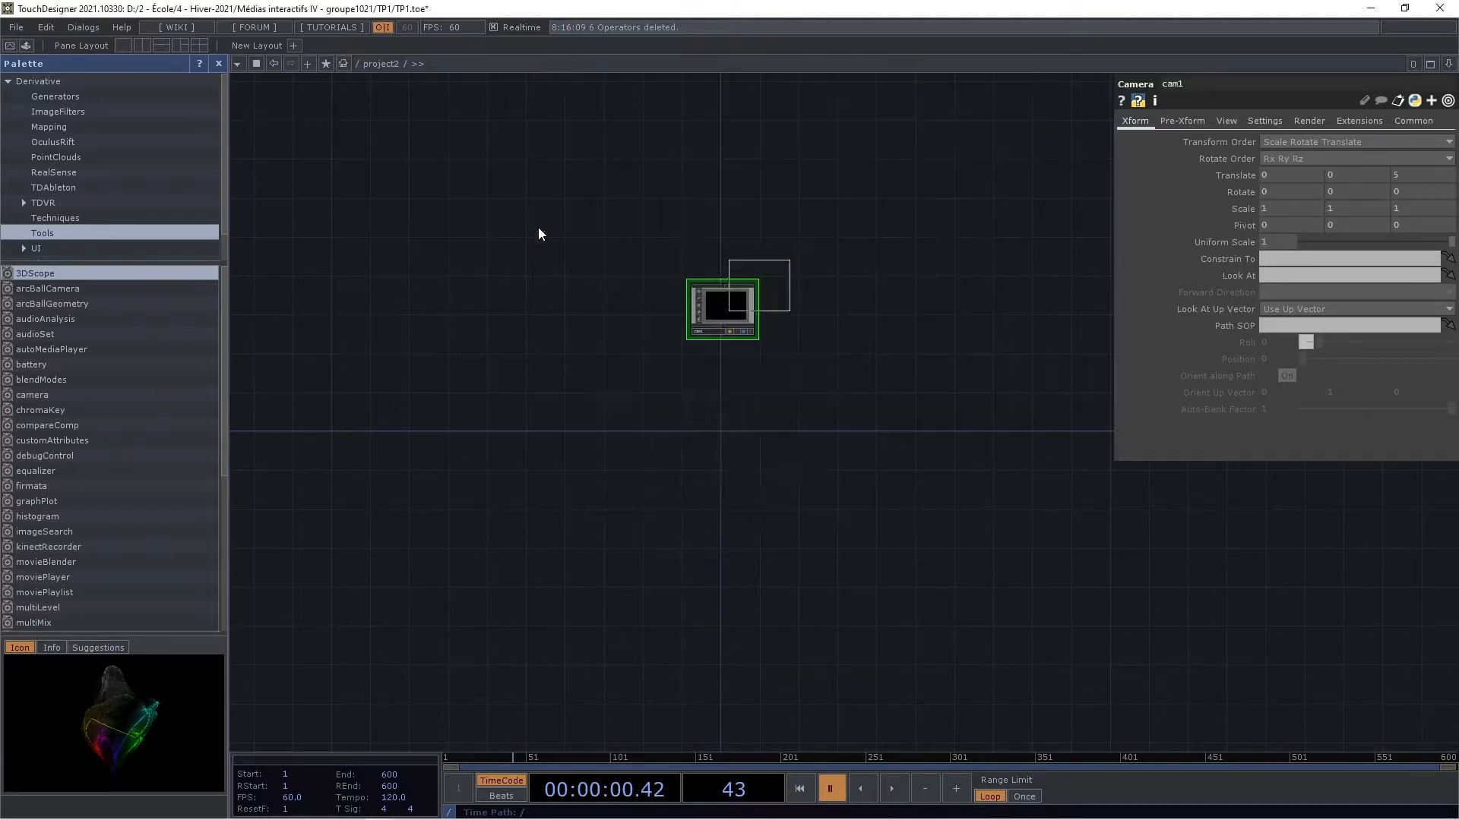
{"action": "left_click", "coordinate": [725, 414]}
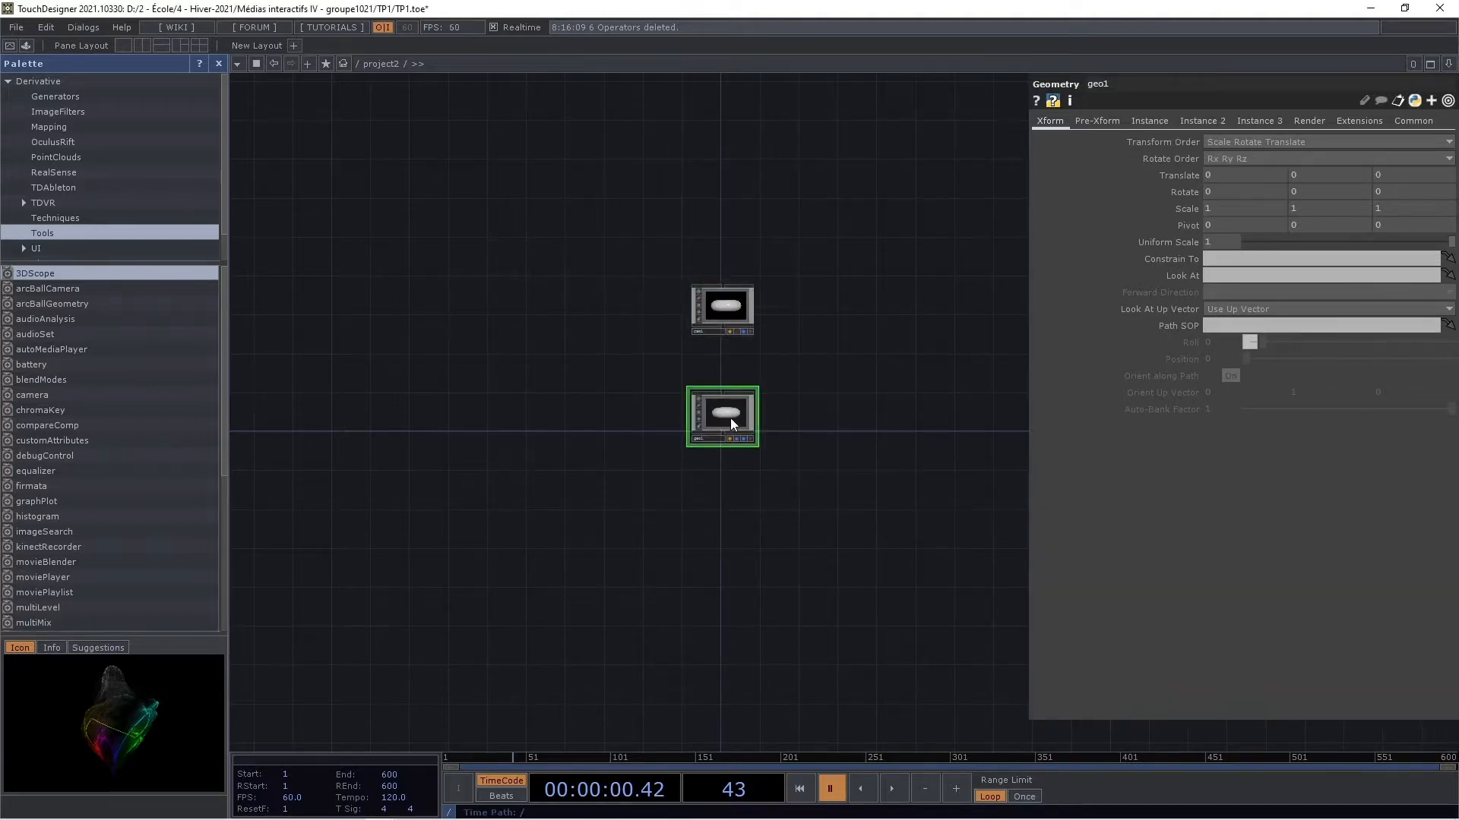
{"action": "key", "text": "Delete"}
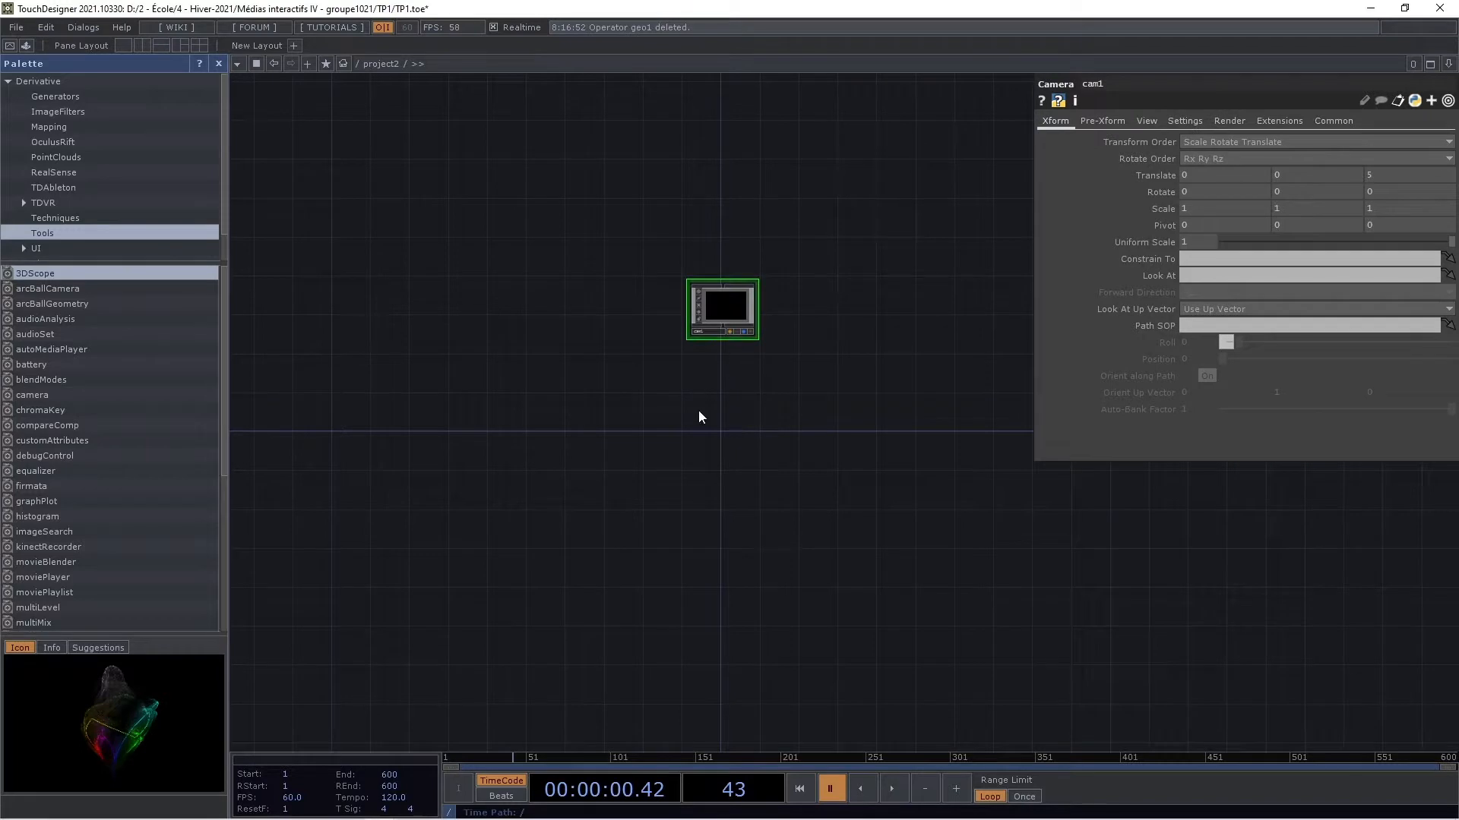
Create a Light component and a Sphere SOP for the scene
{"action": "key", "text": "Tab"}
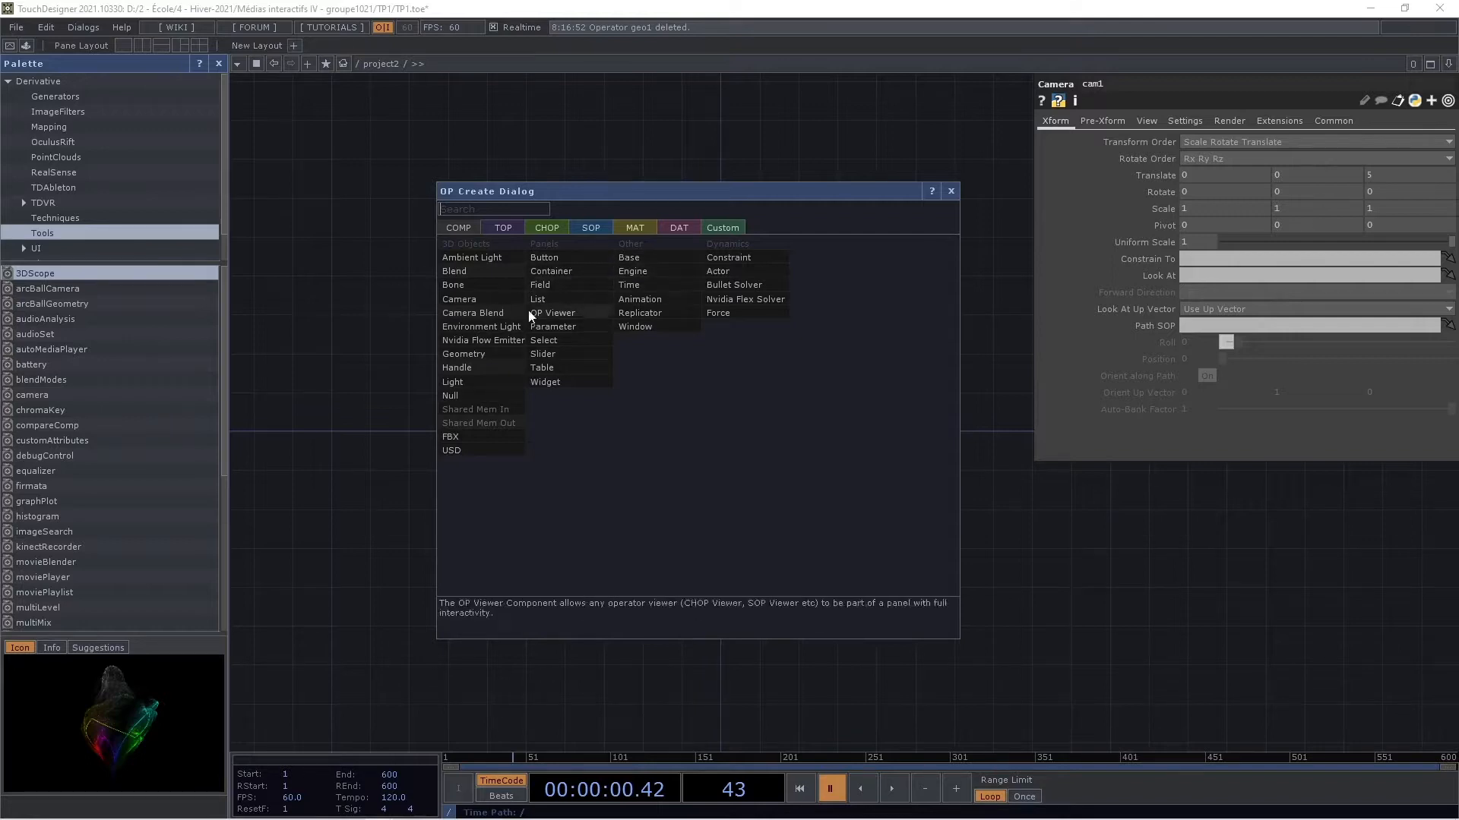
{"action": "left_click", "coordinate": [468, 381]}
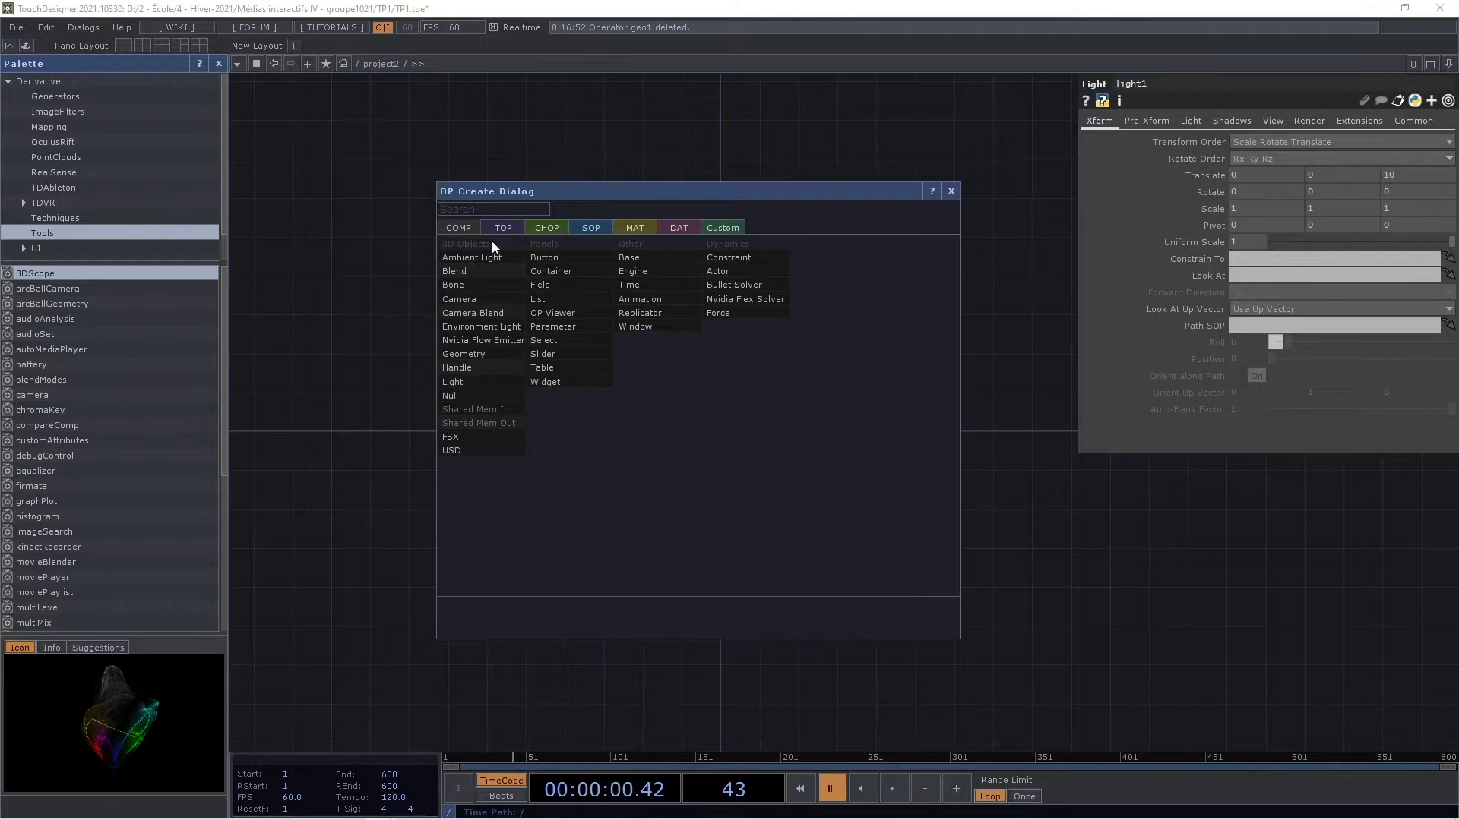
{"action": "left_click", "coordinate": [587, 229]}
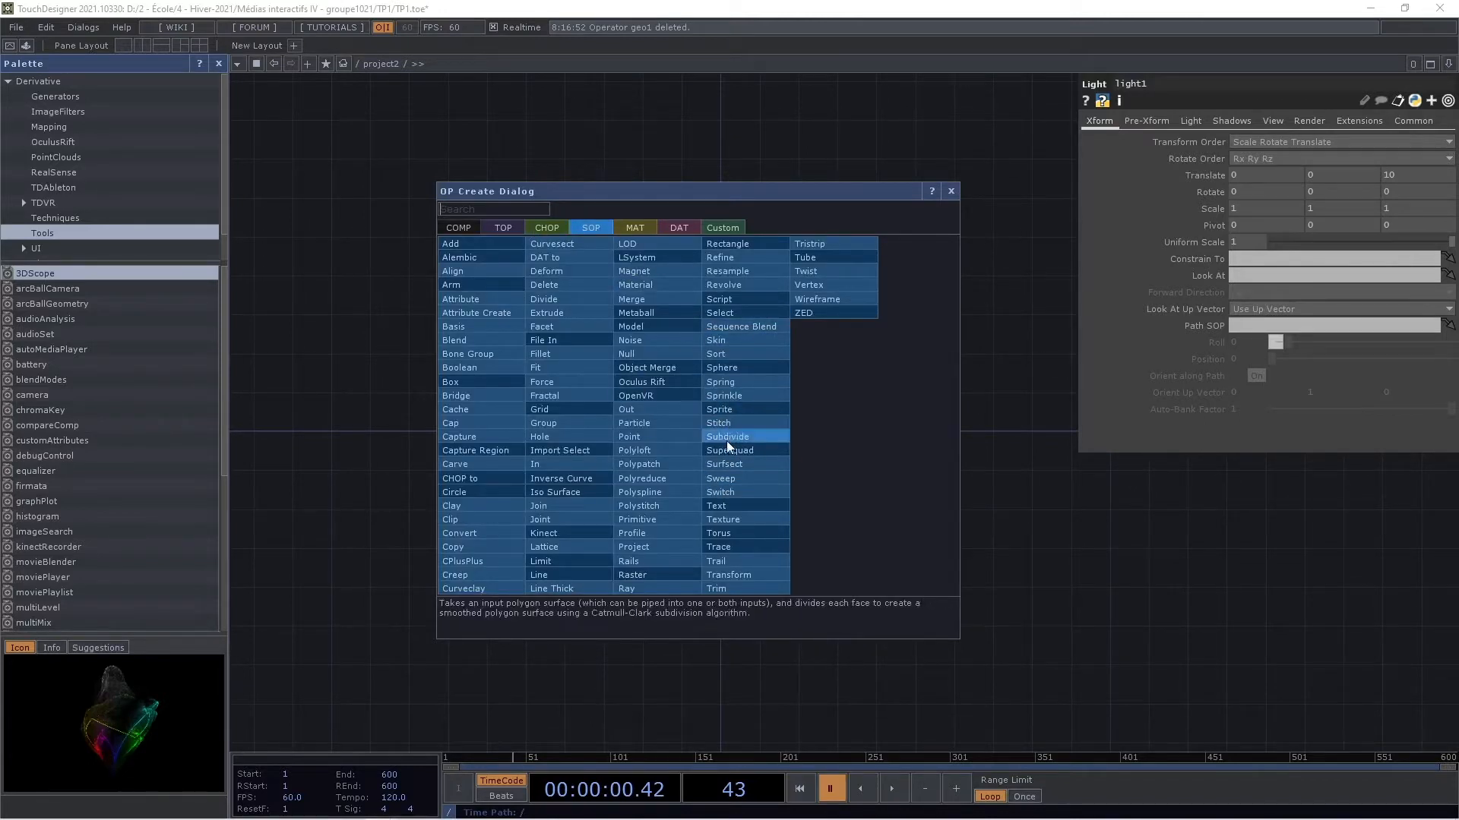
{"action": "left_click", "coordinate": [723, 371]}
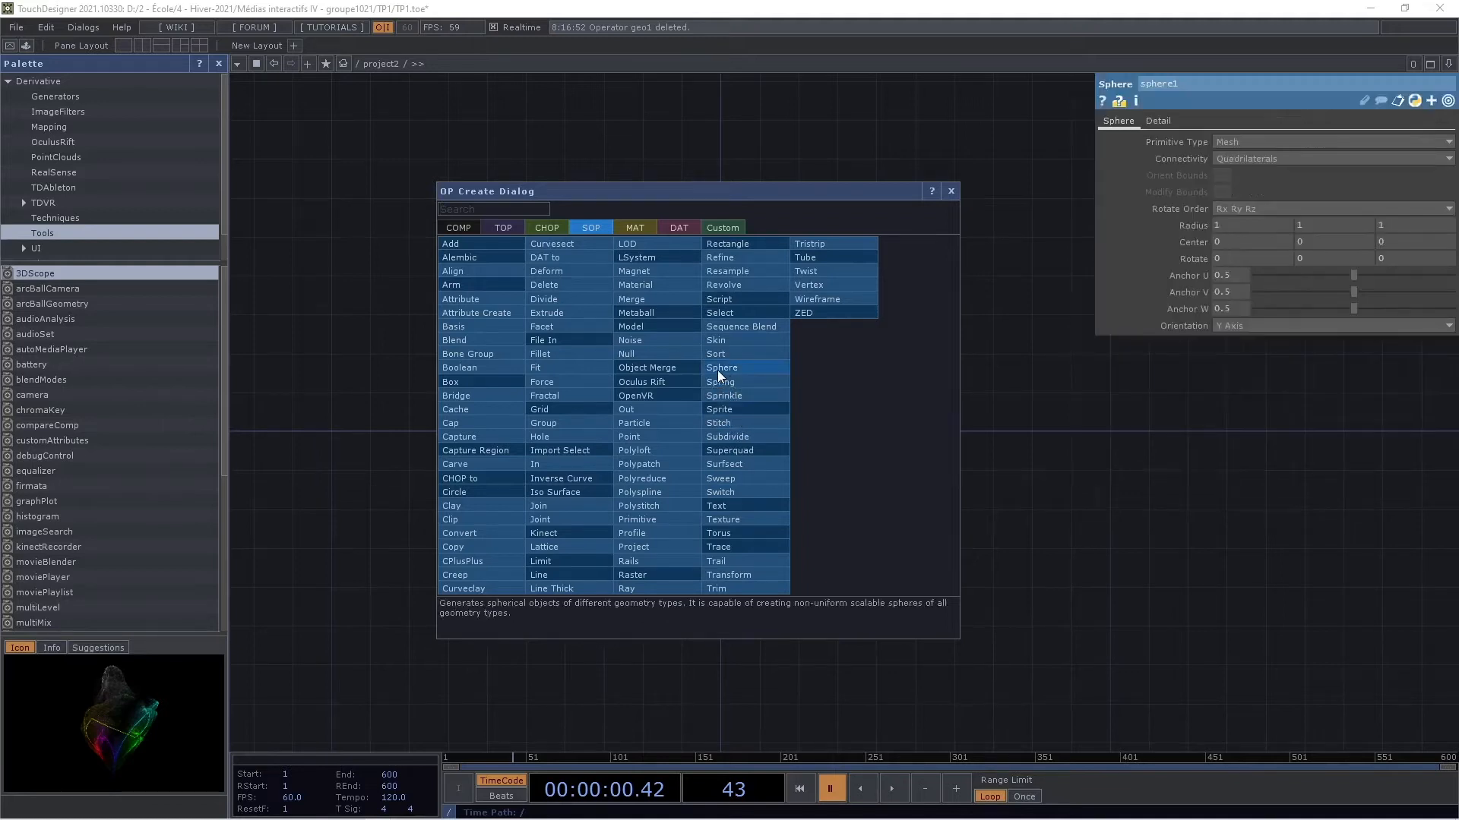
Create a Render TOP and an Out TOP and place the new nodes in the network
{"action": "left_click", "coordinate": [463, 230]}
{"action": "type", "text": "render"}
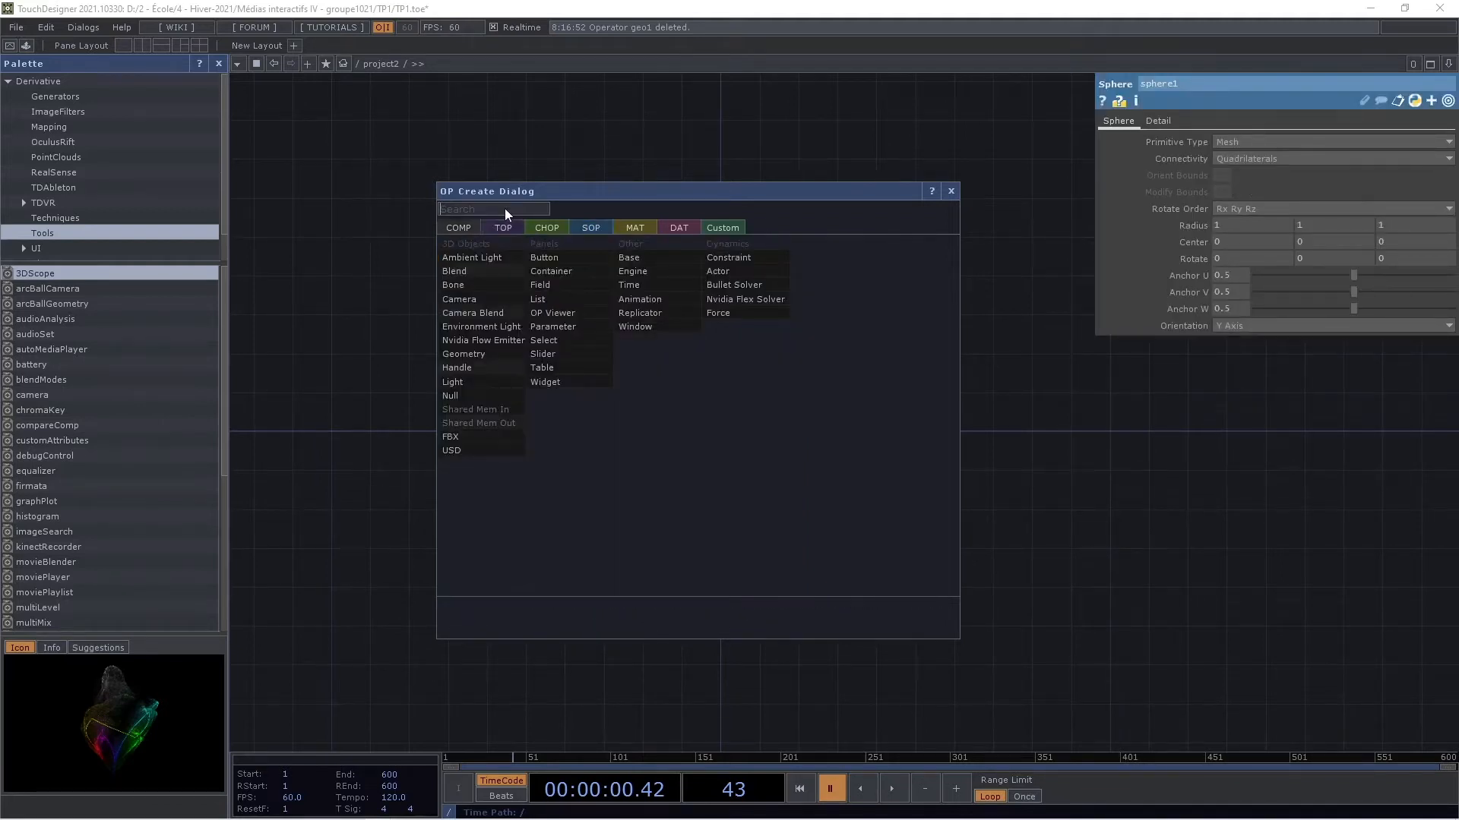
{"action": "left_click", "coordinate": [494, 222]}
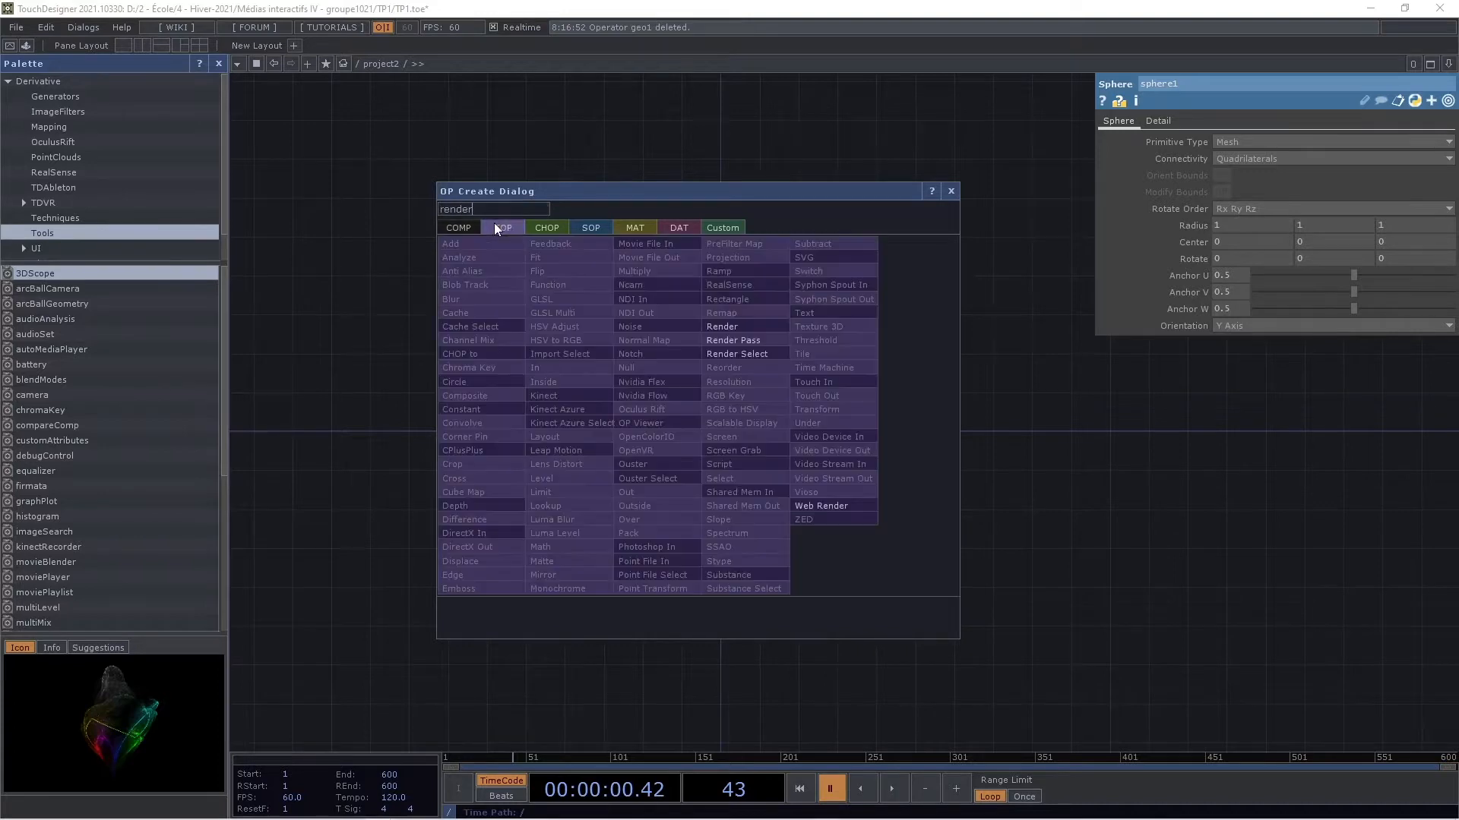
{"action": "left_click", "coordinate": [717, 328]}
{"action": "type", "text": "out"}
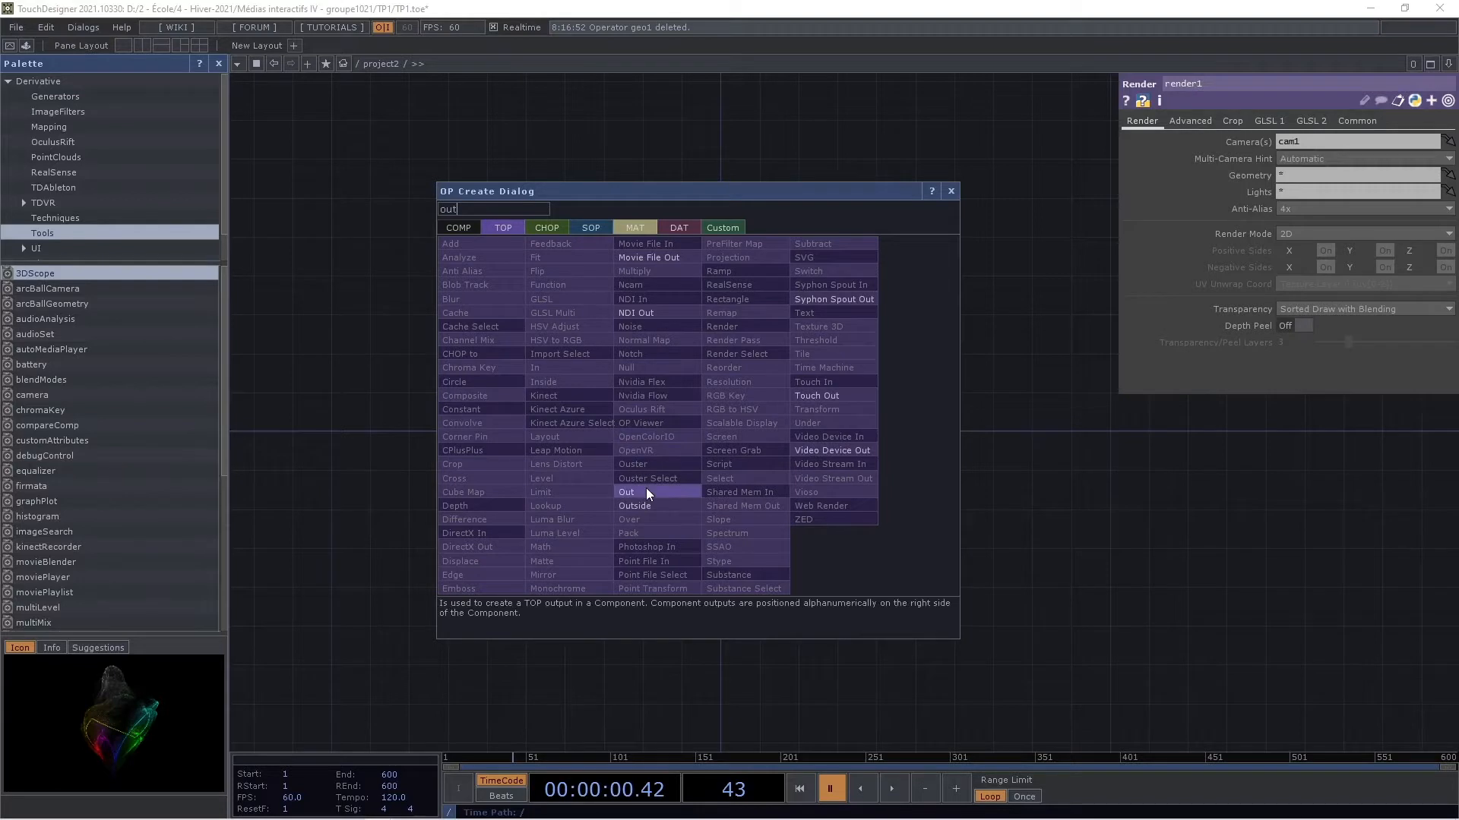
{"action": "left_click", "coordinate": [645, 491]}
{"action": "left_click", "coordinate": [1023, 430]}
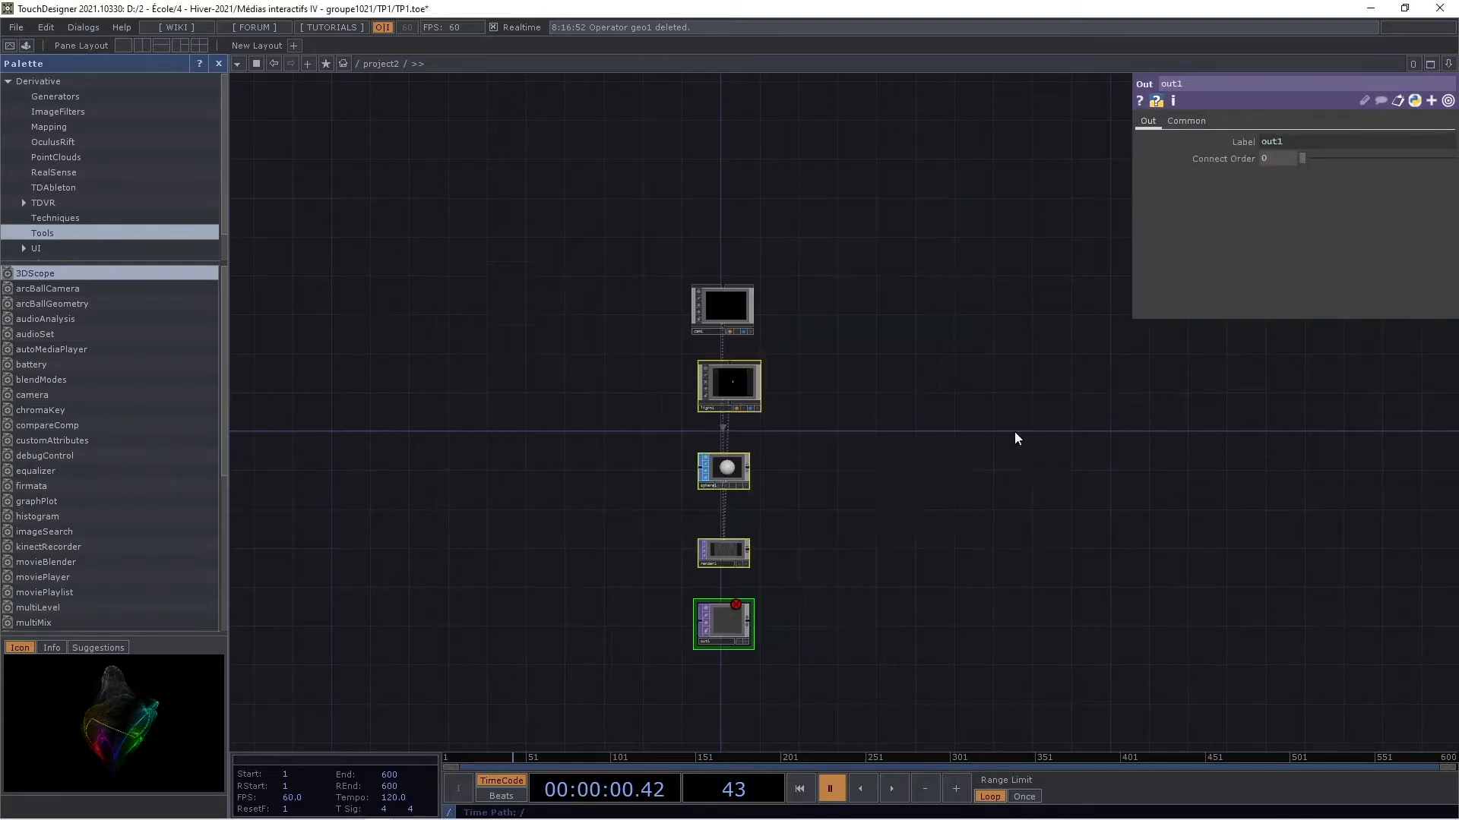
Move the Out node well away from the column of nodes, lower the Render node and put the Light beside the Camera
{"action": "left_click_drag", "start_coordinate": [833, 463], "coordinate": [772, 352]}
{"action": "scroll", "coordinate": [755, 416], "scroll_direction": "up", "scroll_amount": 2}
{"action": "left_click_drag", "start_coordinate": [663, 526], "coordinate": [1092, 261]}
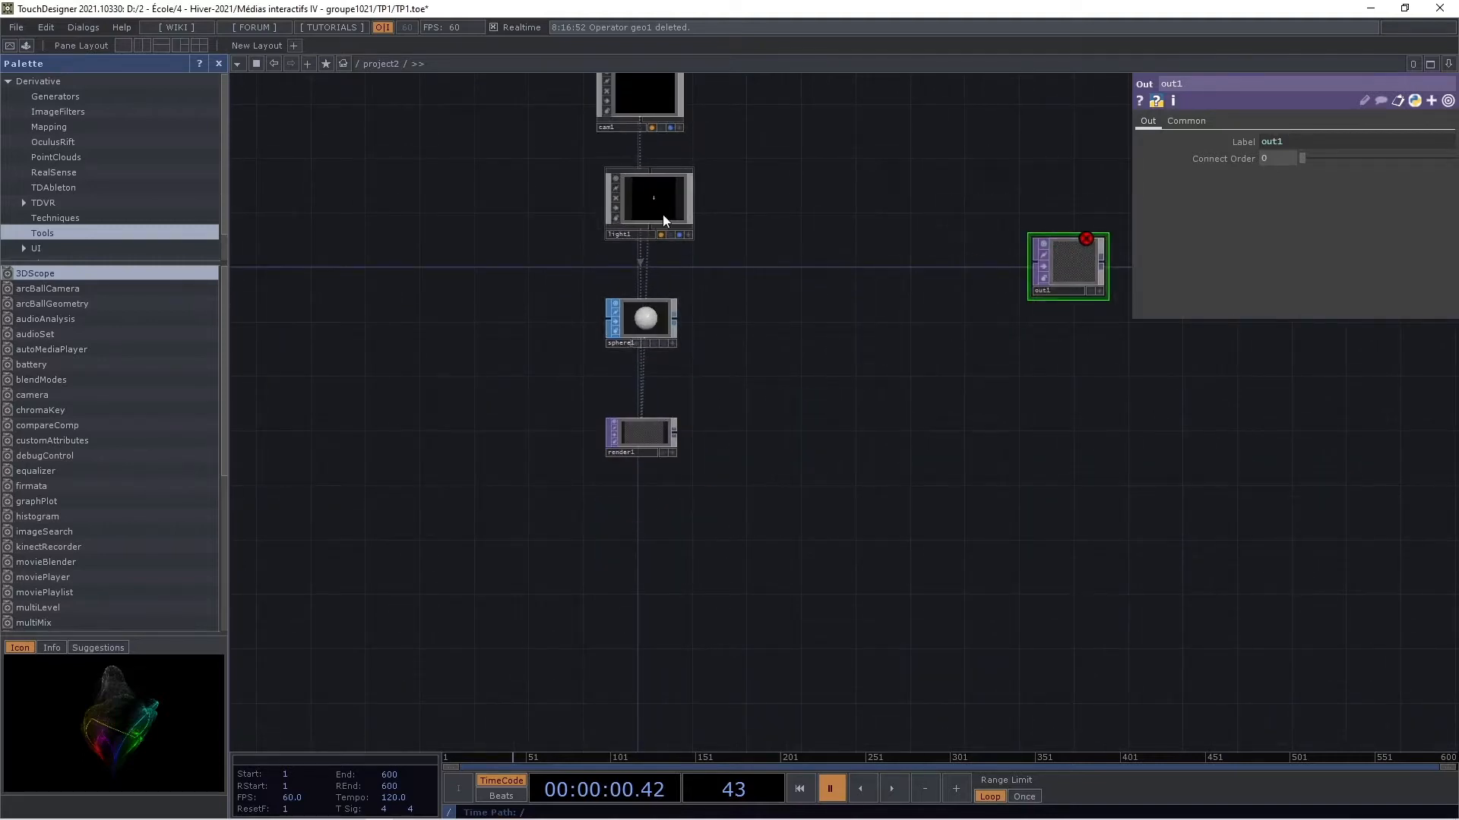
{"action": "left_click_drag", "start_coordinate": [643, 235], "coordinate": [634, 380]}
{"action": "left_click_drag", "start_coordinate": [639, 437], "coordinate": [644, 493]}
{"action": "left_click_drag", "start_coordinate": [643, 380], "coordinate": [750, 138]}
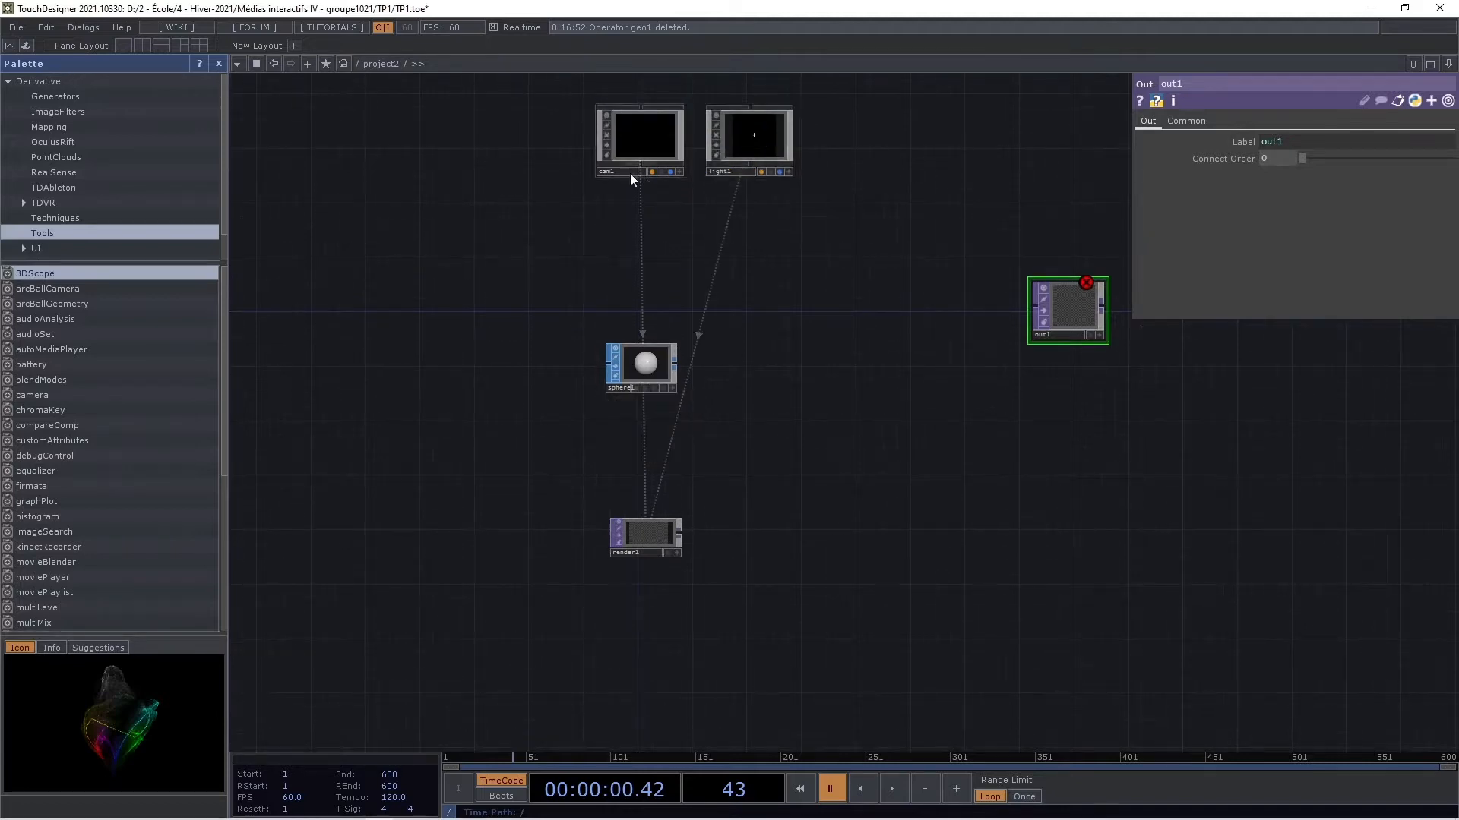
Arrange the Sphere, Render and Out nodes in a row with the Sphere first, and connect the Render to the Out
{"action": "left_click_drag", "start_coordinate": [638, 547], "coordinate": [843, 314]}
{"action": "left_click_drag", "start_coordinate": [1044, 313], "coordinate": [1101, 321]}
{"action": "left_click_drag", "start_coordinate": [641, 367], "coordinate": [295, 310]}
Set the Sphere's radius to 3 on all three axes
{"action": "left_click_drag", "start_coordinate": [441, 326], "coordinate": [624, 340]}
{"action": "scroll", "coordinate": [497, 322], "scroll_direction": "up", "scroll_amount": 3}
{"action": "scroll", "coordinate": [497, 323], "scroll_direction": "up", "scroll_amount": 1}
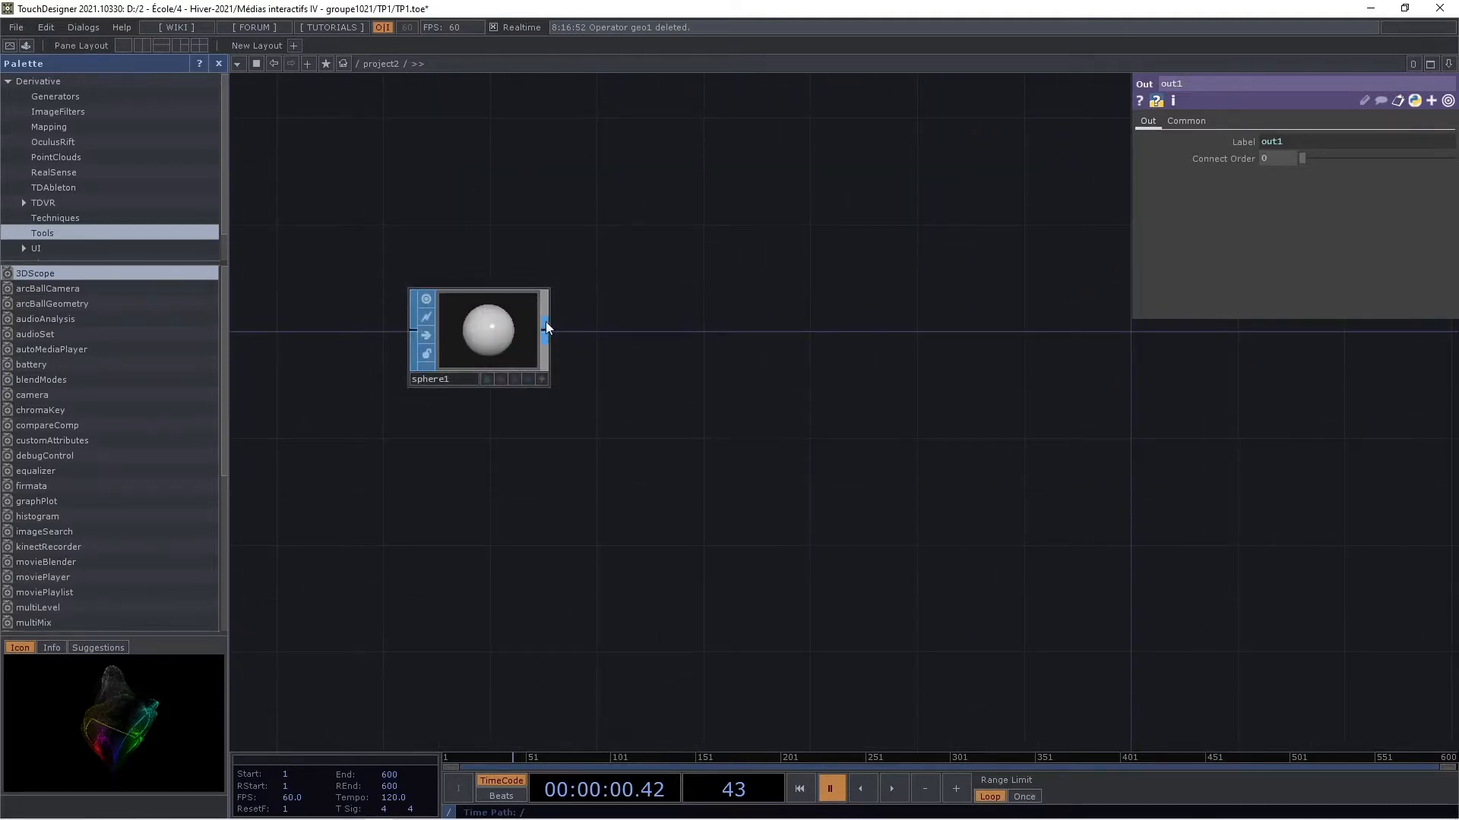
{"action": "left_click", "coordinate": [532, 304]}
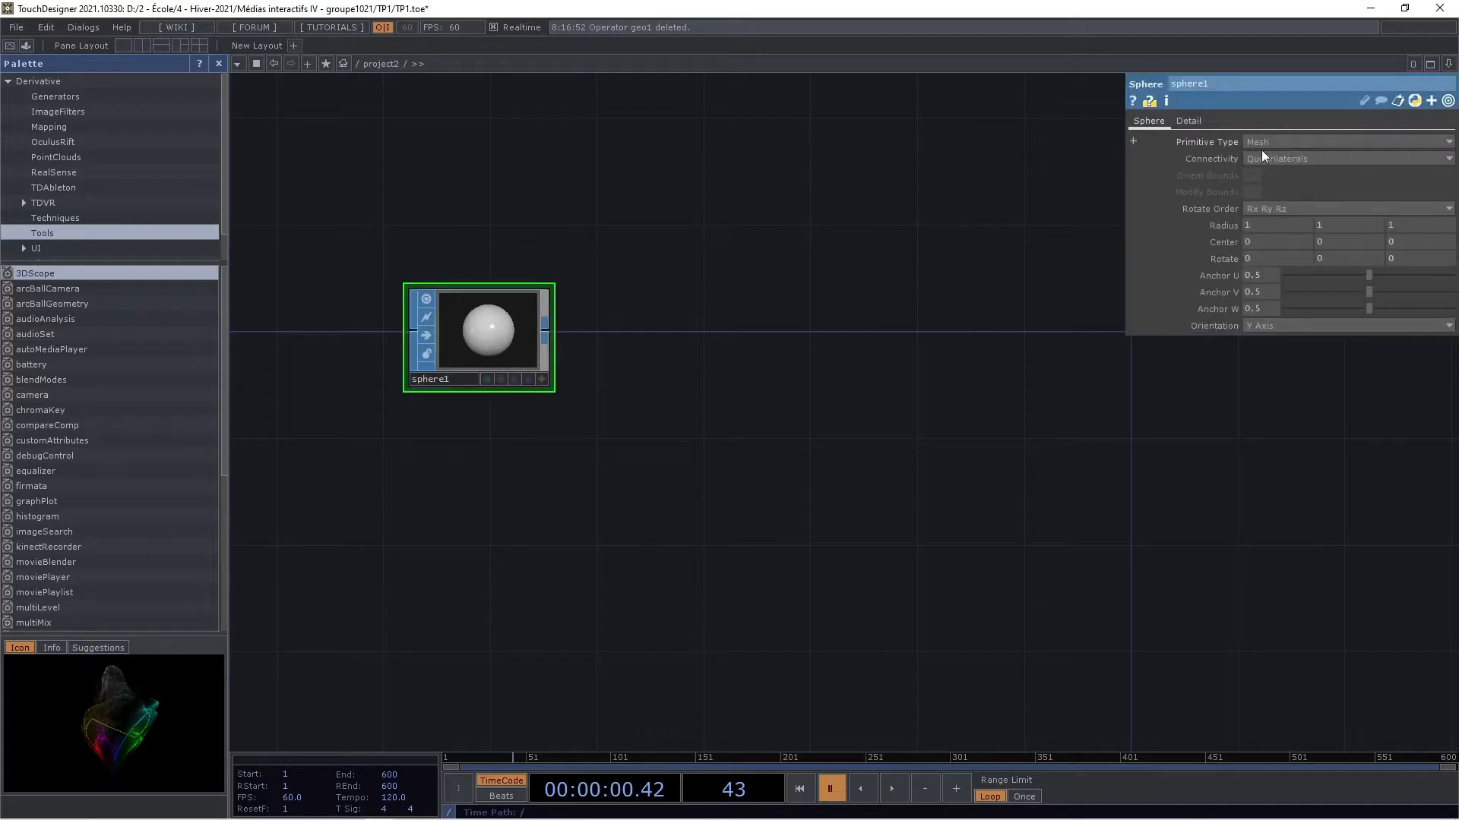
{"action": "type", "text": "3"}
{"action": "left_click", "coordinate": [1335, 225]}
{"action": "type", "text": "3"}
{"action": "left_click", "coordinate": [1411, 225]}
{"action": "type", "text": "3"}
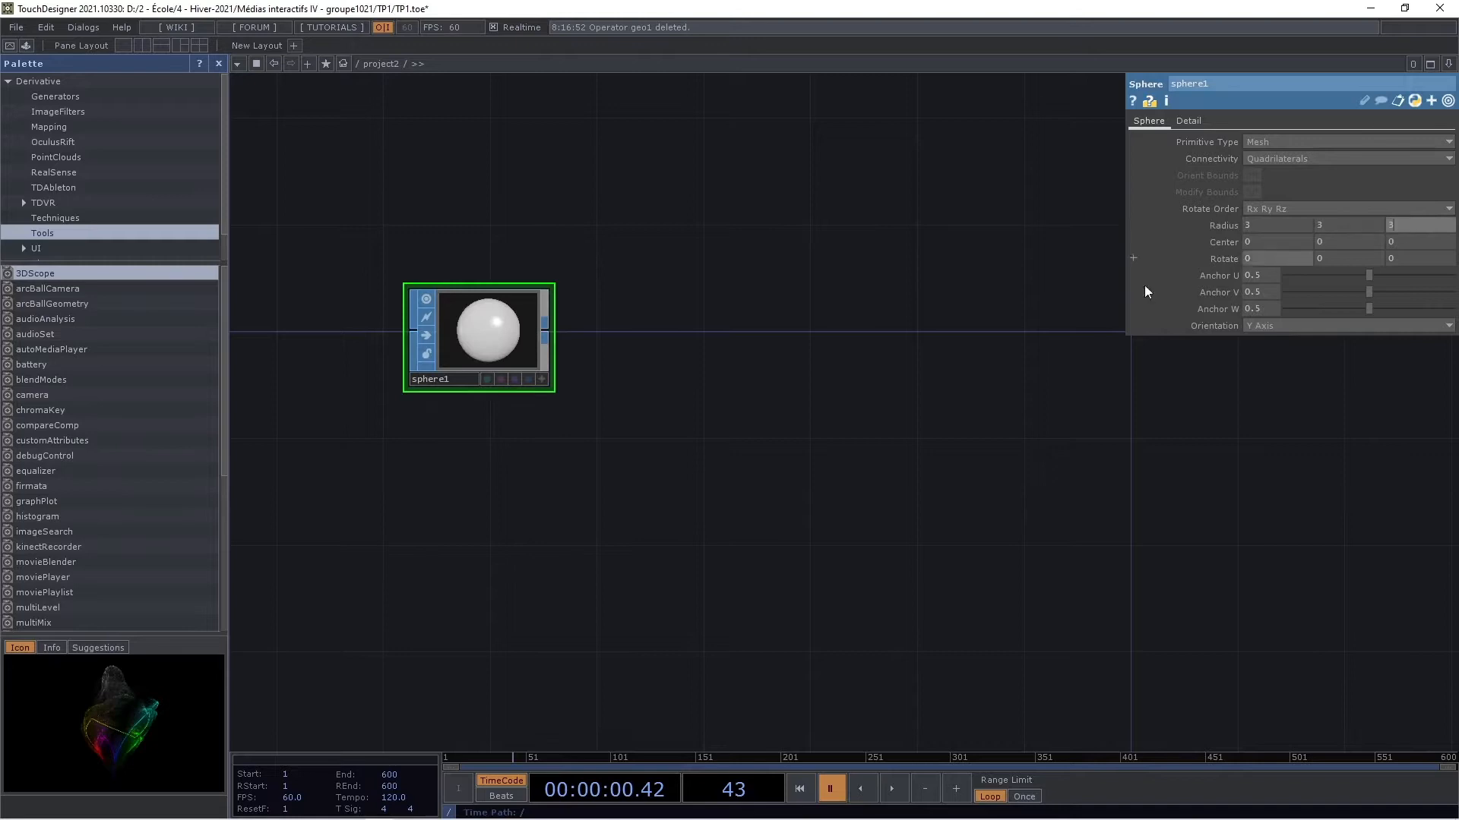
Add a Null SOP connected to the Sphere's output and place it right after the Sphere
{"action": "scroll", "coordinate": [819, 308], "scroll_direction": "down", "scroll_amount": 2}
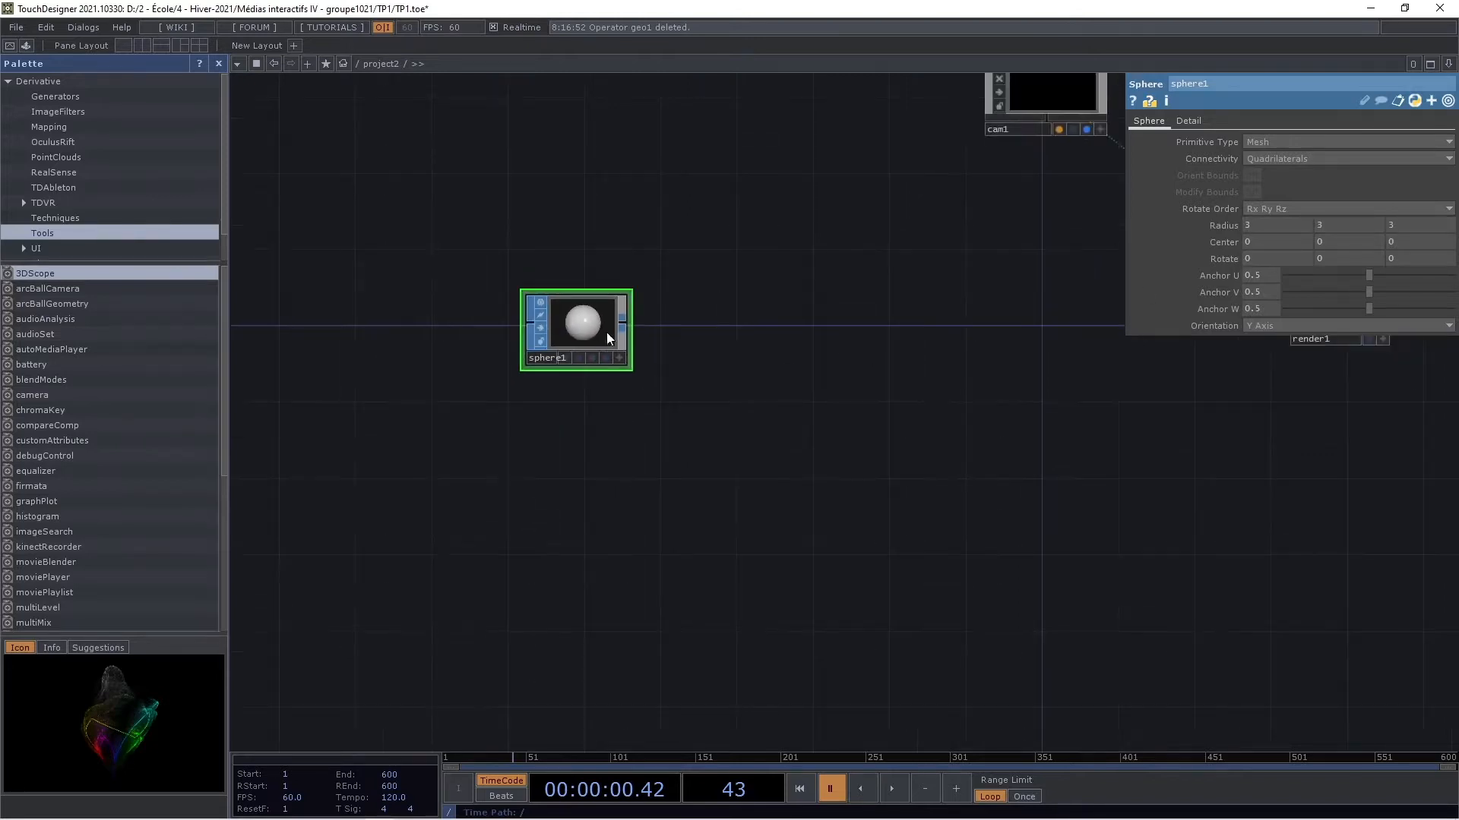
{"action": "key", "text": "Tab"}
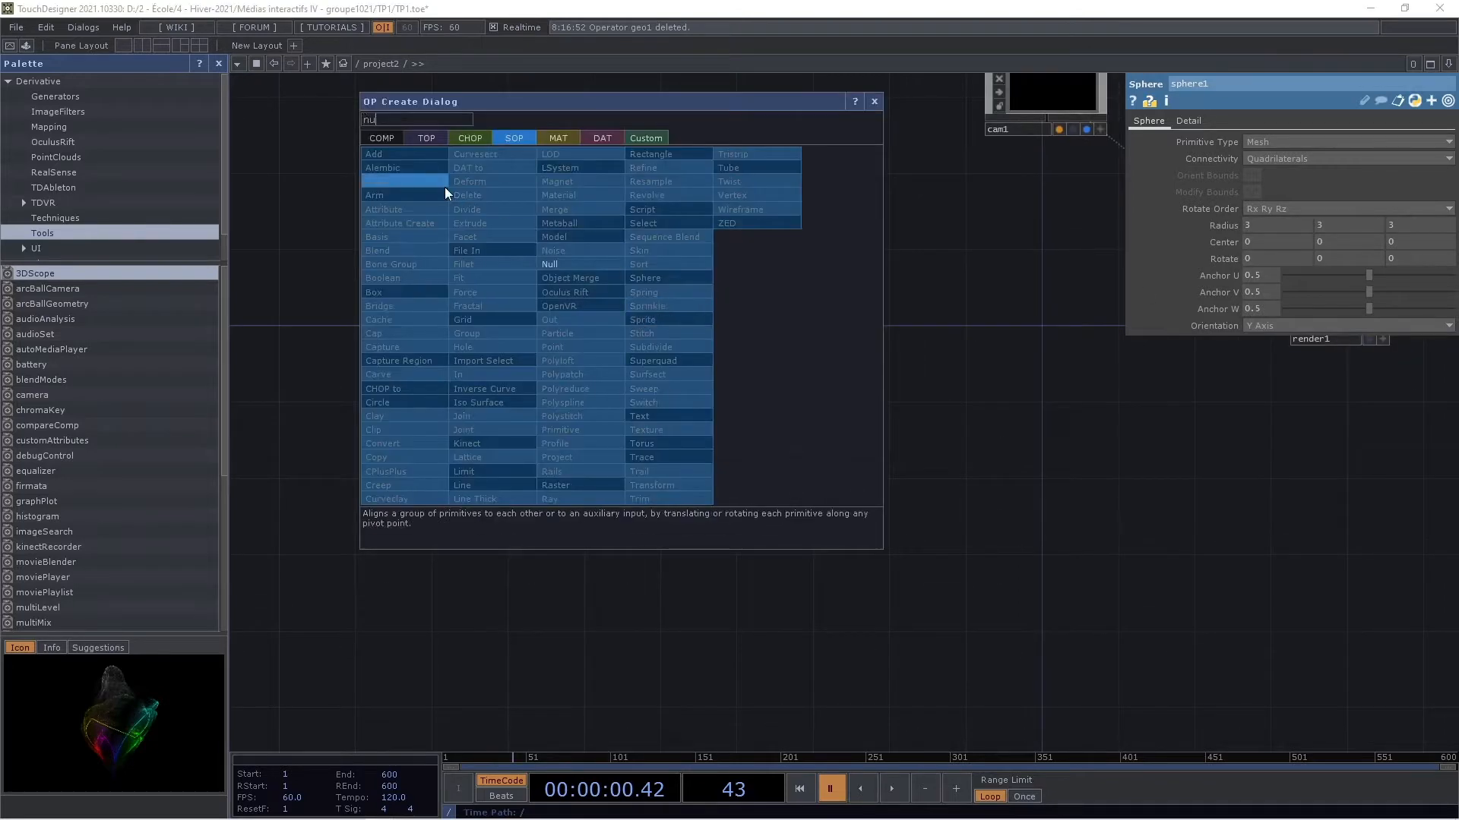
{"action": "left_click", "coordinate": [573, 263]}
{"action": "left_click", "coordinate": [734, 328]}
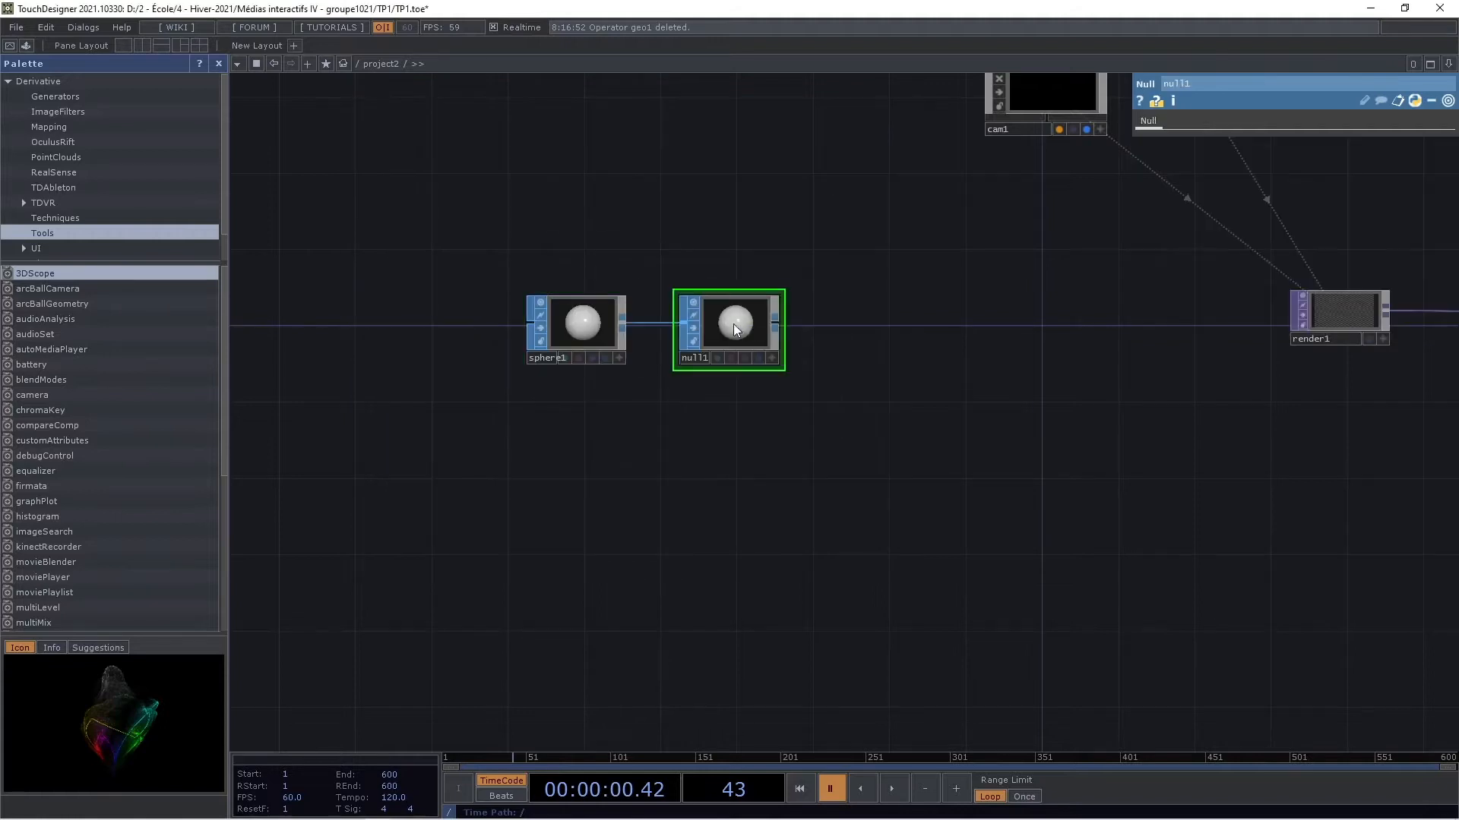
{"action": "left_click_drag", "start_coordinate": [855, 320], "coordinate": [711, 336]}
{"action": "scroll", "coordinate": [711, 336], "scroll_direction": "down", "scroll_amount": 2}
{"action": "left_click_drag", "start_coordinate": [842, 365], "coordinate": [704, 339]}
{"action": "scroll", "coordinate": [773, 322], "scroll_direction": "down", "scroll_amount": 2}
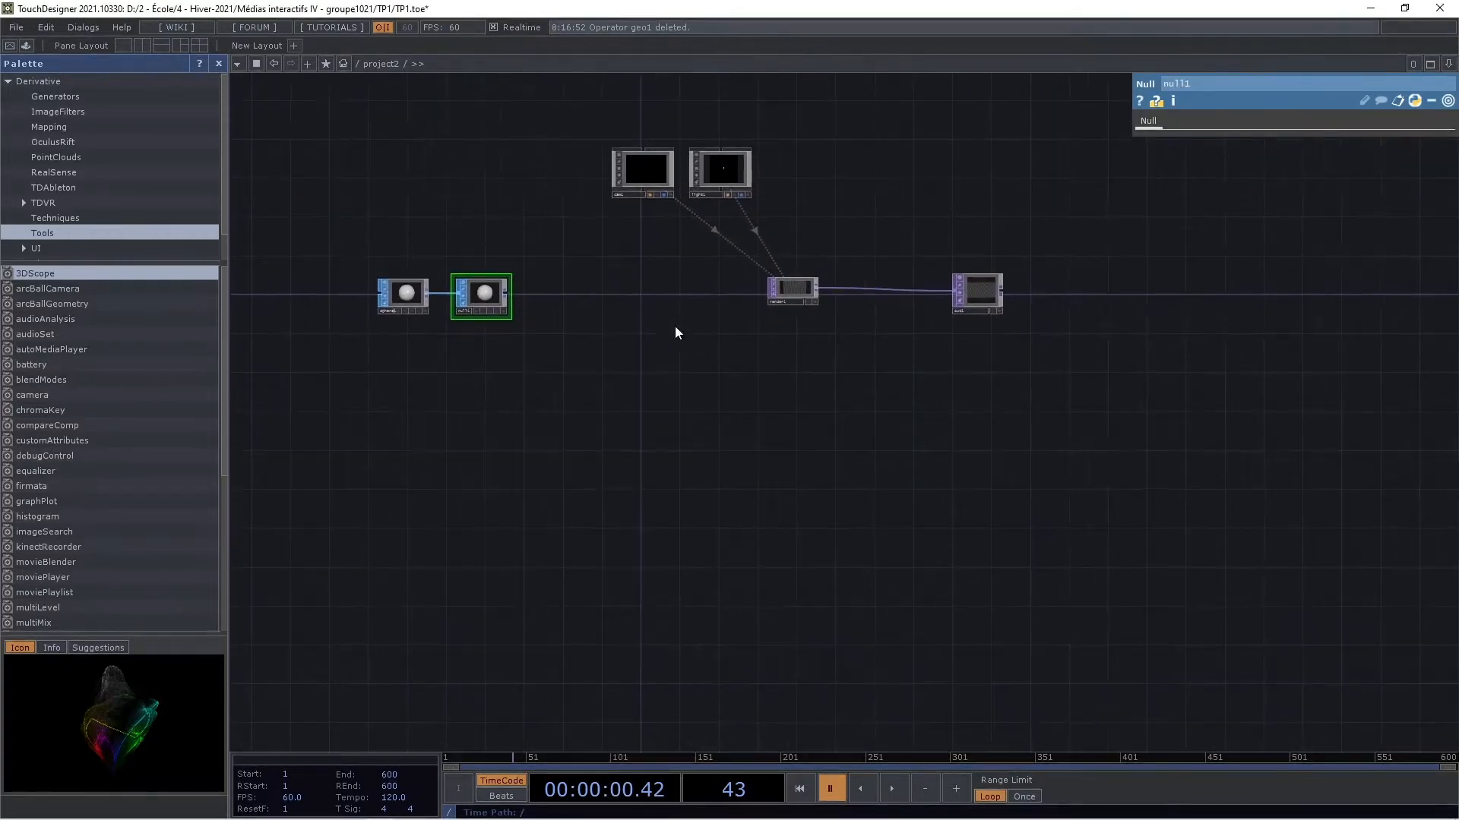
{"action": "scroll", "coordinate": [604, 267], "scroll_direction": "up", "scroll_amount": 2}
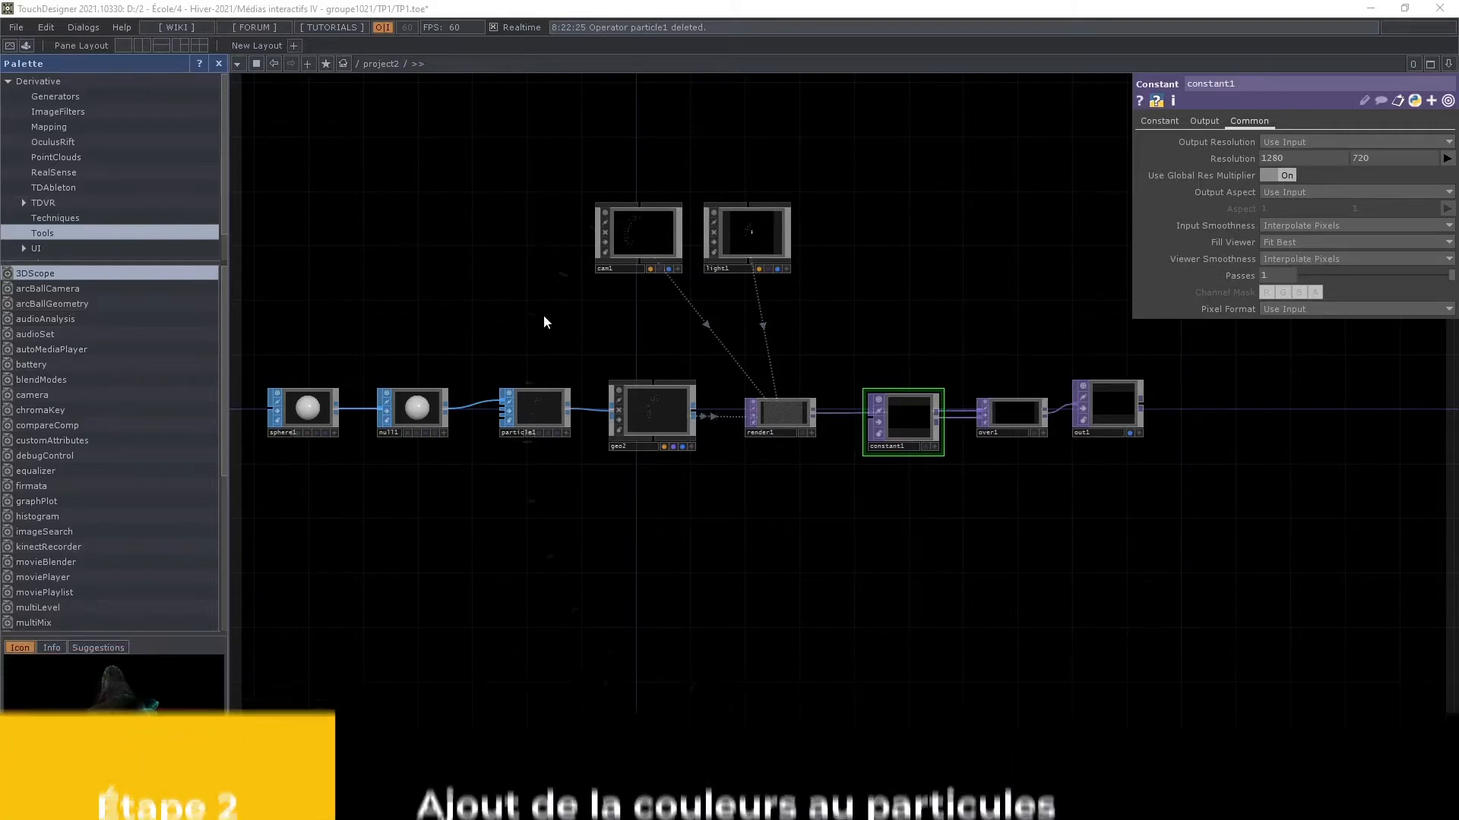
Move the Sphere, Null and Particle nodes back from the Geometry, leaving a wider gap between the Null and the Particle
{"action": "left_click_drag", "start_coordinate": [550, 316], "coordinate": [575, 364]}
{"action": "left_click_drag", "start_coordinate": [373, 420], "coordinate": [291, 435]}
{"action": "left_click_drag", "start_coordinate": [481, 421], "coordinate": [400, 435]}
{"action": "left_click_drag", "start_coordinate": [588, 418], "coordinate": [493, 433]}
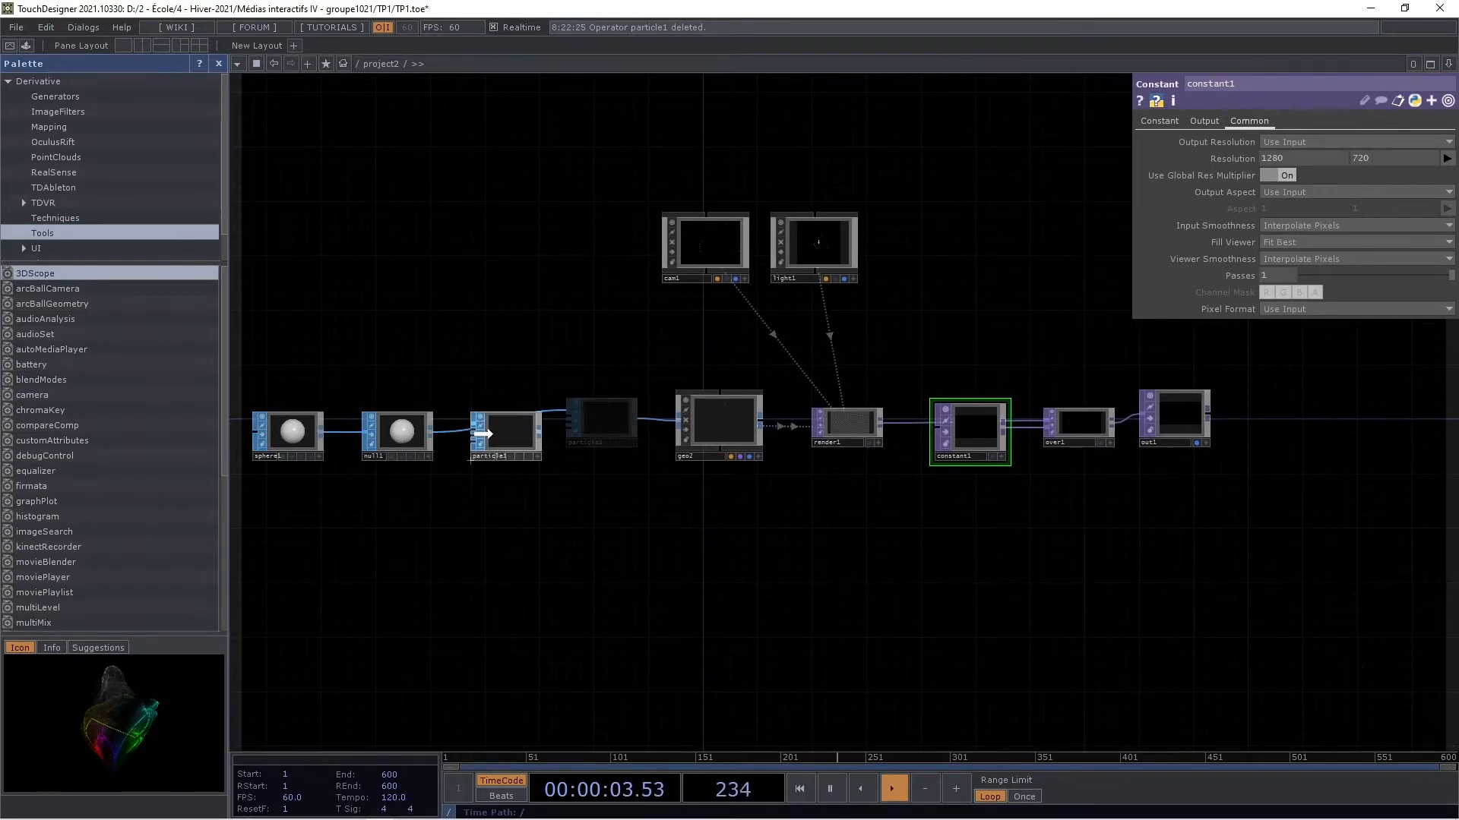
{"action": "left_click_drag", "start_coordinate": [733, 419], "coordinate": [692, 433]}
{"action": "left_click_drag", "start_coordinate": [536, 441], "coordinate": [589, 440]}
{"action": "left_click_drag", "start_coordinate": [701, 440], "coordinate": [741, 426]}
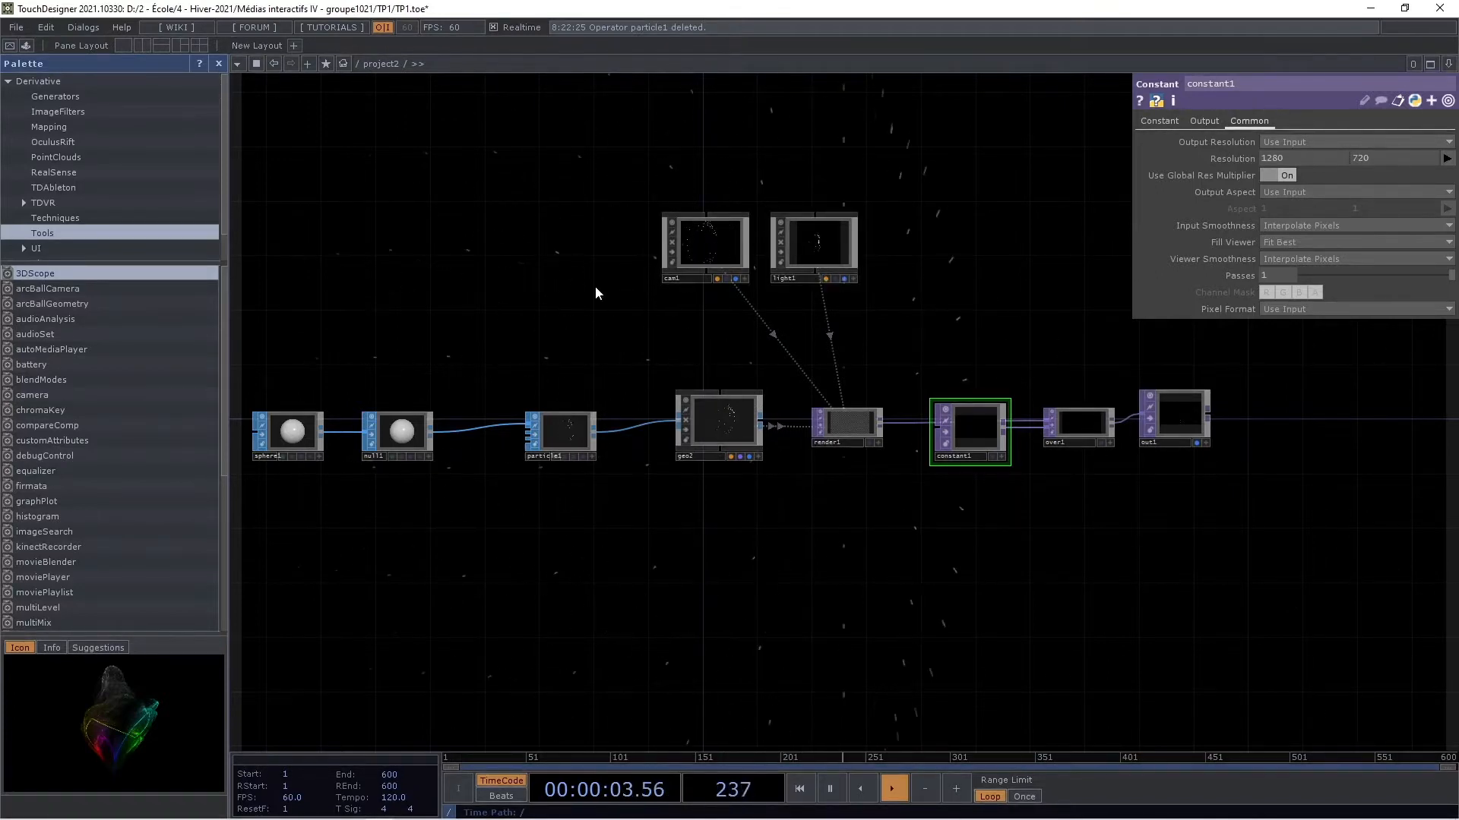
Set the Particle node's particle type to Render as Point Sprites
{"action": "left_click_drag", "start_coordinate": [537, 399], "coordinate": [603, 378]}
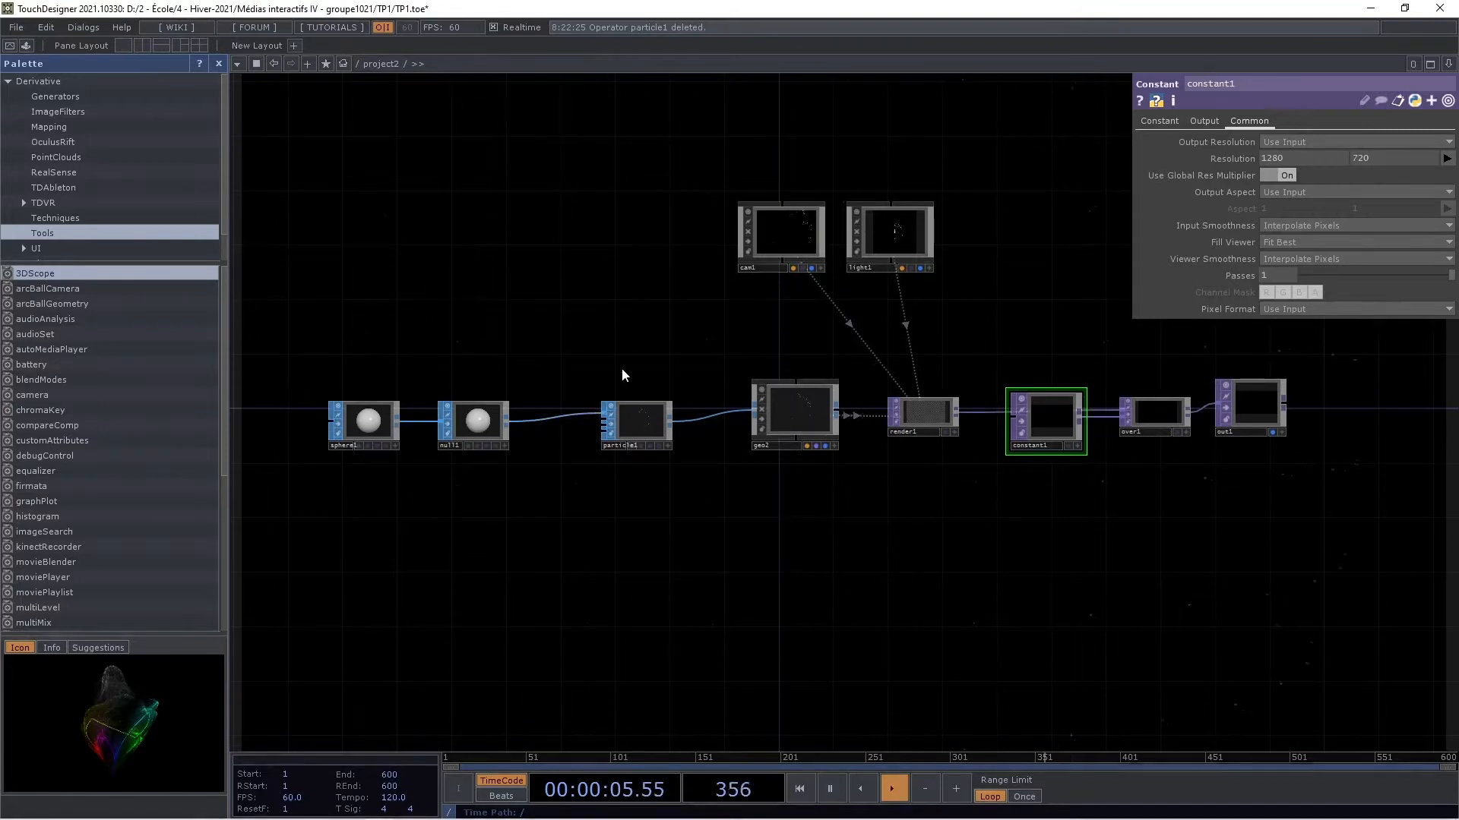
{"action": "scroll", "coordinate": [638, 406], "scroll_direction": "up", "scroll_amount": 3}
{"action": "left_click", "coordinate": [636, 464]}
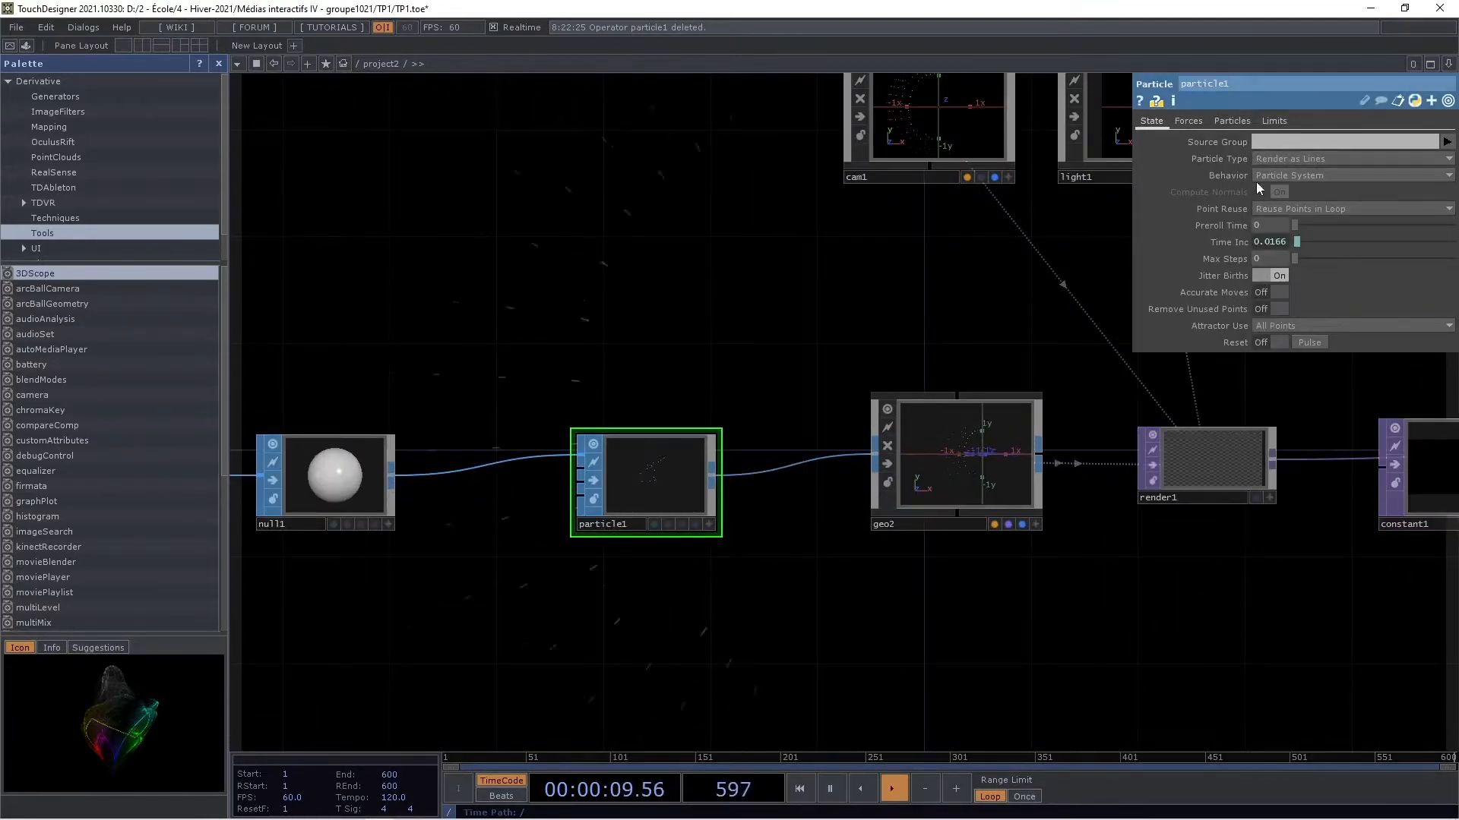
{"action": "left_click", "coordinate": [1288, 158]}
{"action": "left_click", "coordinate": [1283, 171]}
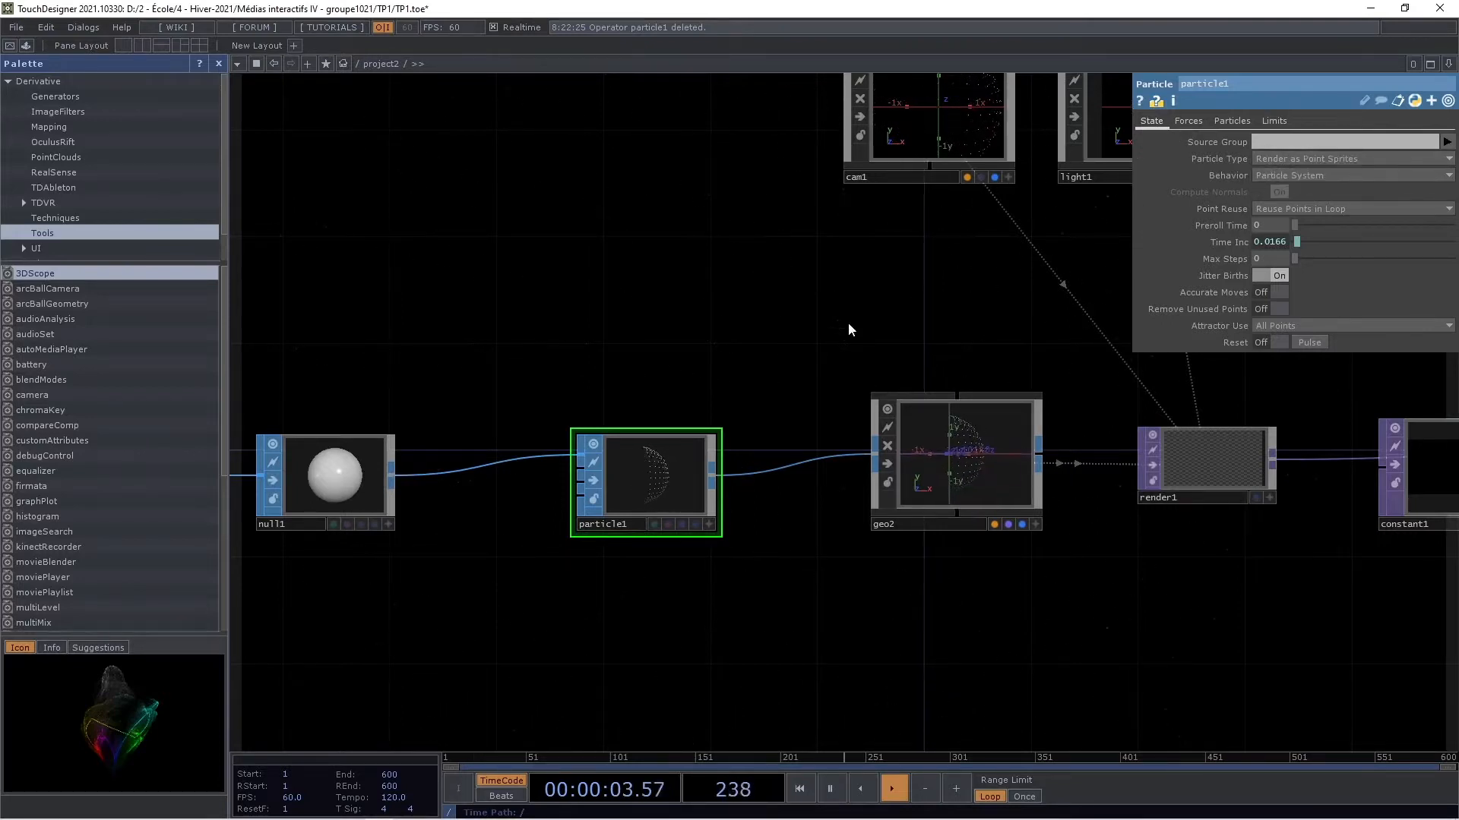
Add a Point Sprite MAT in the empty area above the Null and Particle nodes
{"action": "left_click_drag", "start_coordinate": [639, 365], "coordinate": [735, 370]}
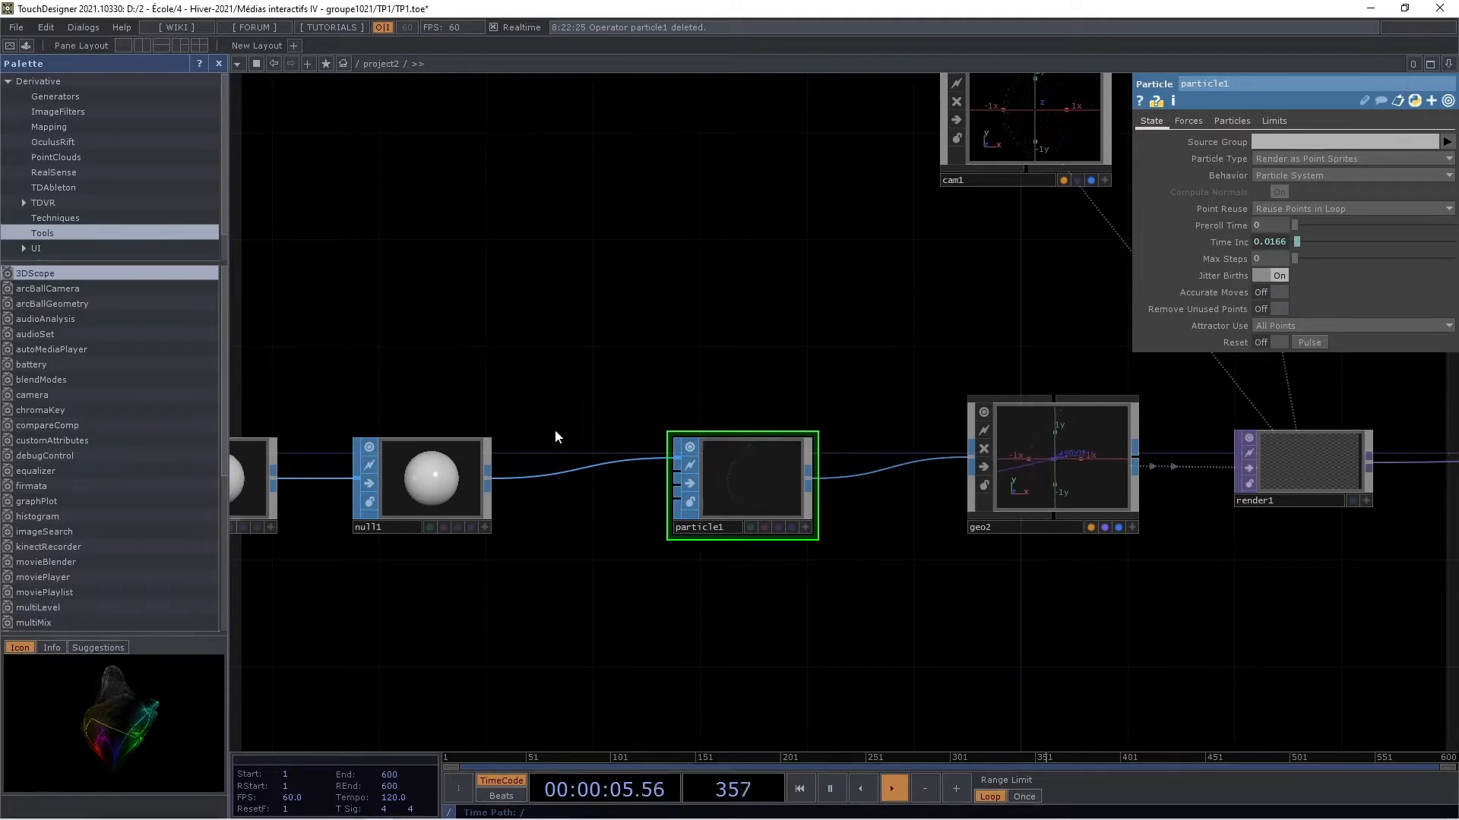
{"action": "right_click", "coordinate": [577, 467]}
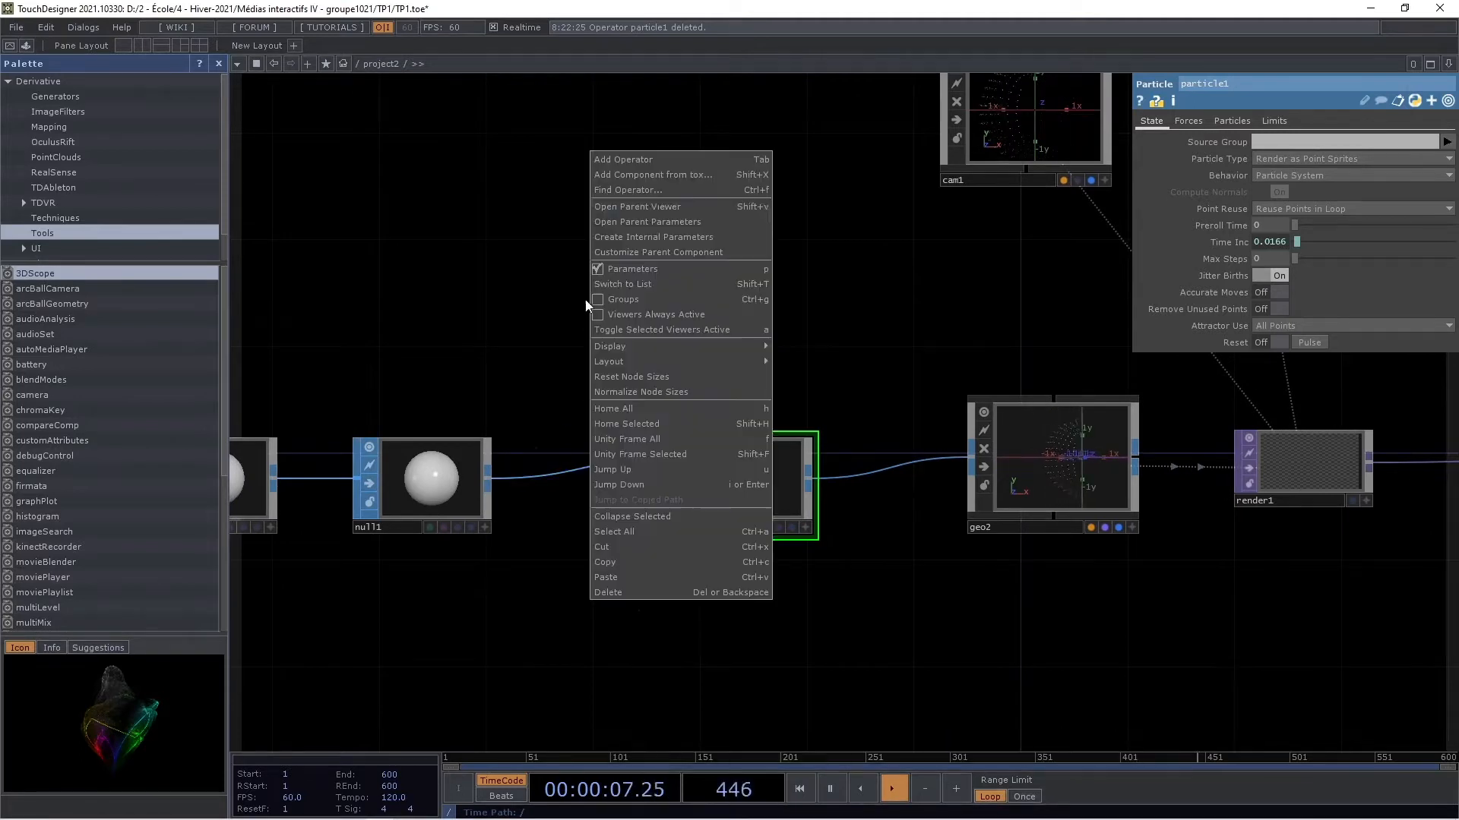
{"action": "left_click", "coordinate": [608, 163]}
{"action": "left_click", "coordinate": [551, 46]}
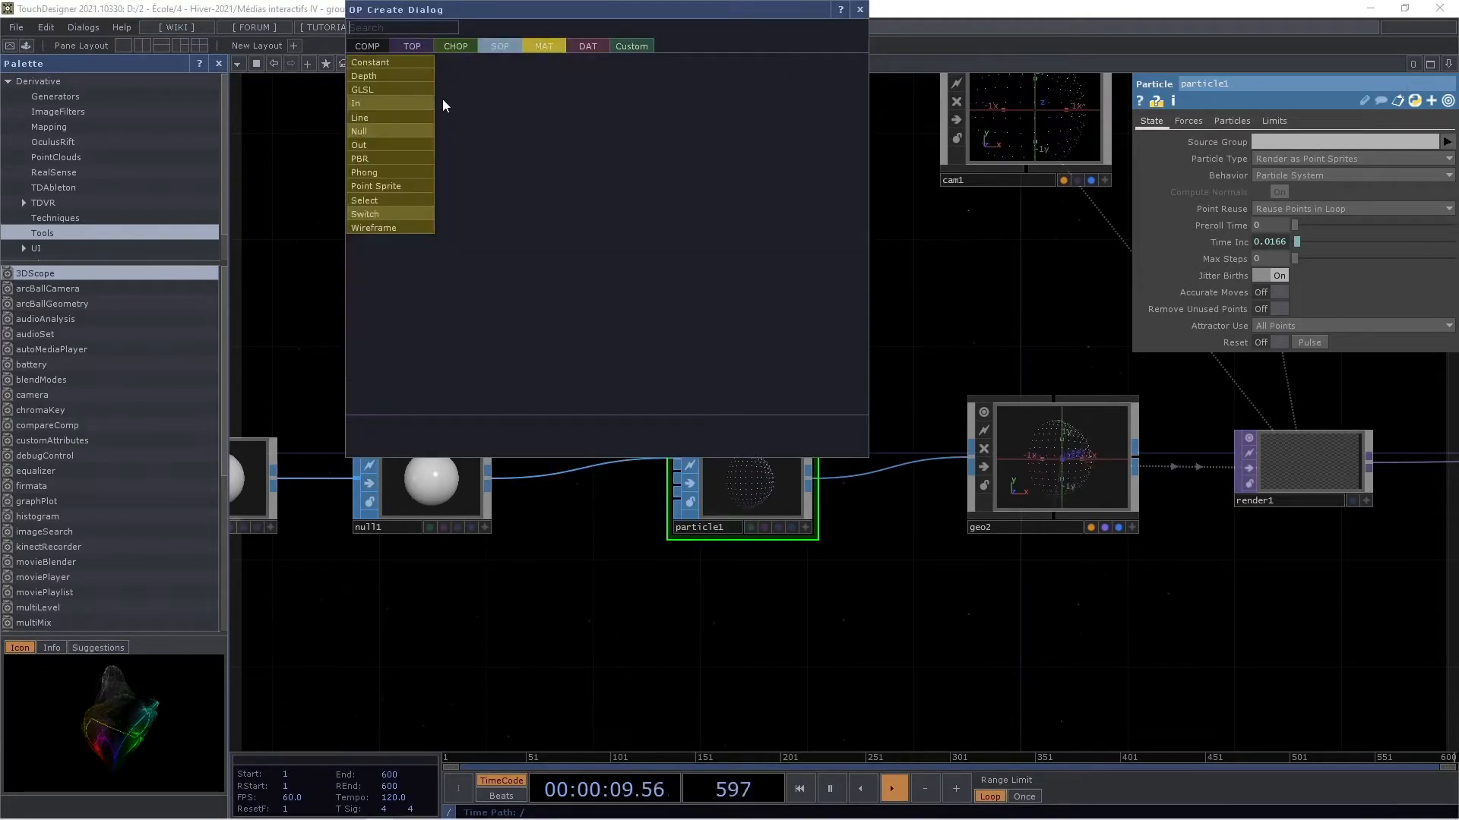
{"action": "left_click", "coordinate": [381, 188]}
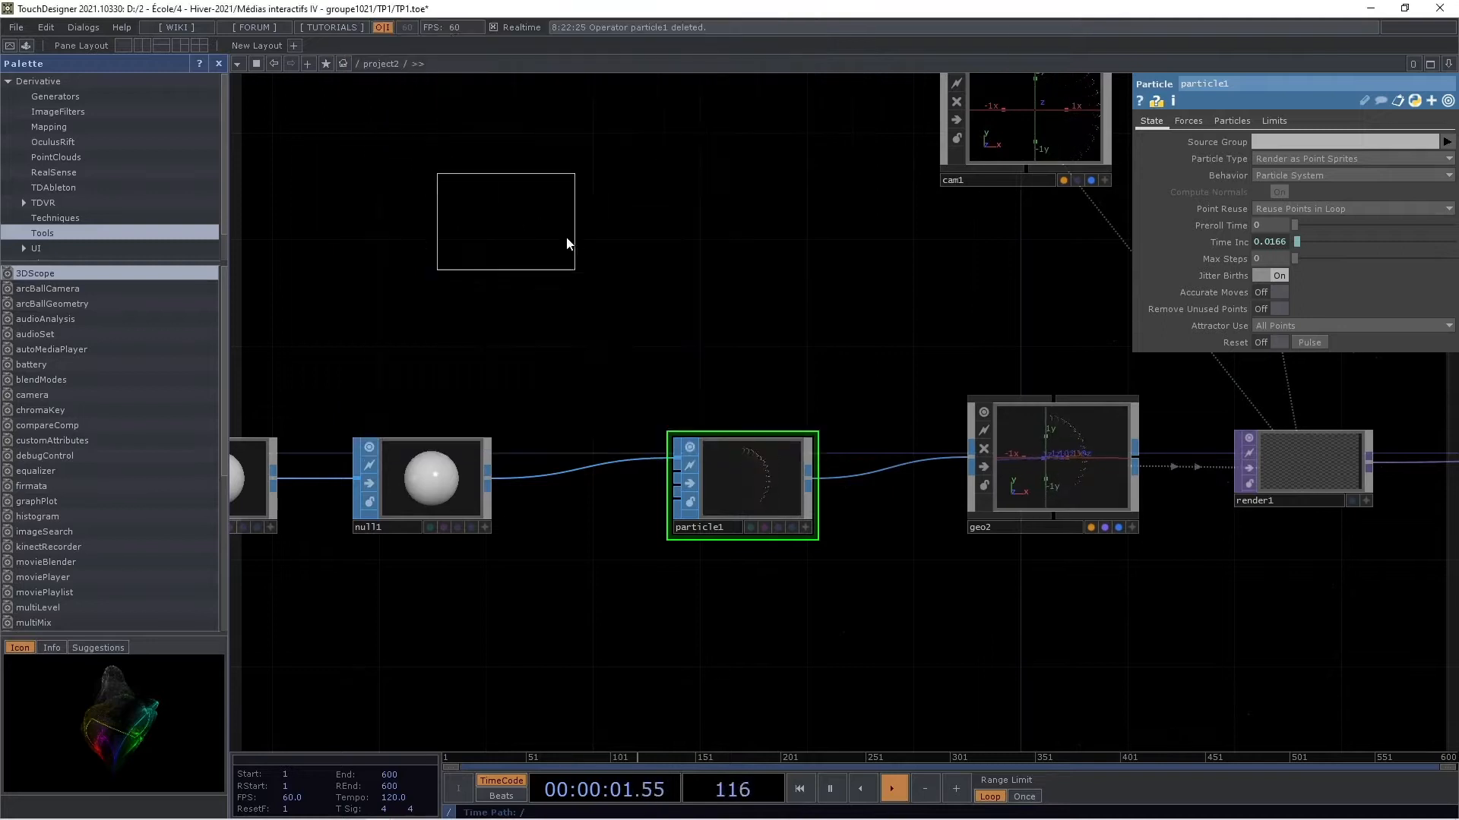
{"action": "left_click", "coordinate": [544, 318]}
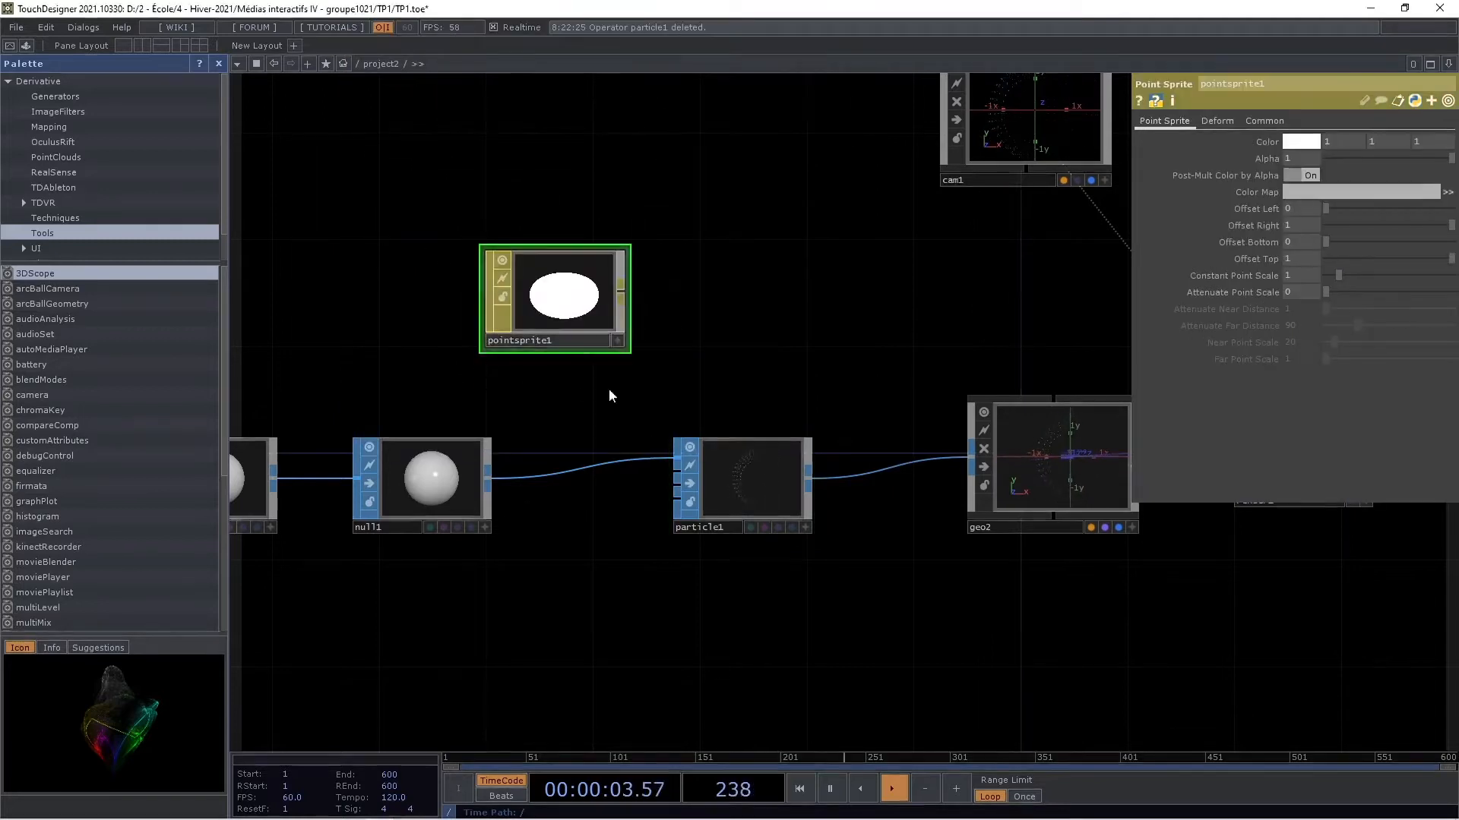
Assign the Point Sprite material to the Geometry component and shift the material node slightly closer to it
{"action": "left_click_drag", "start_coordinate": [736, 336], "coordinate": [607, 312]}
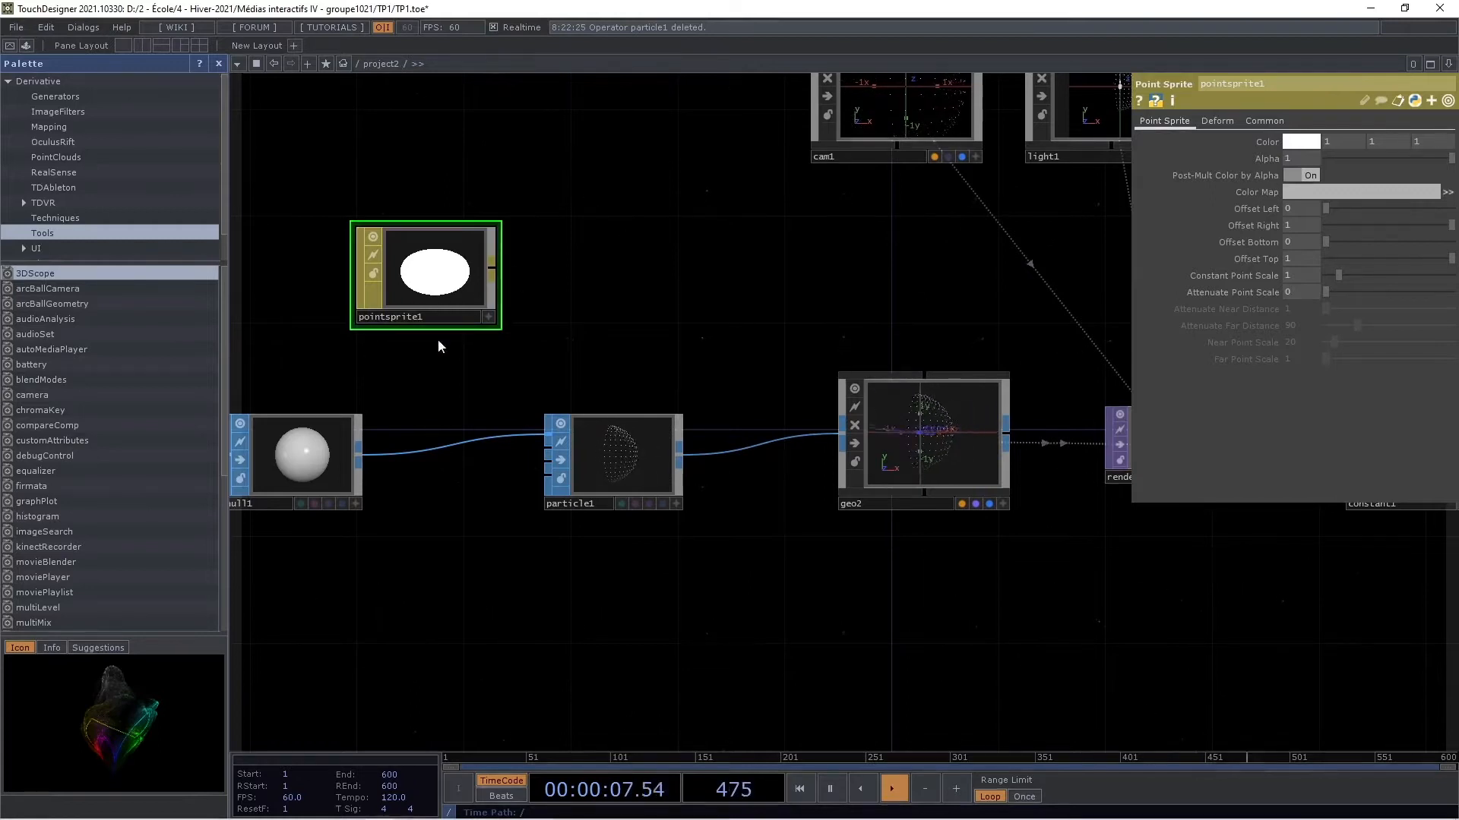
{"action": "left_click_drag", "start_coordinate": [430, 274], "coordinate": [949, 432]}
{"action": "left_click", "coordinate": [951, 427]}
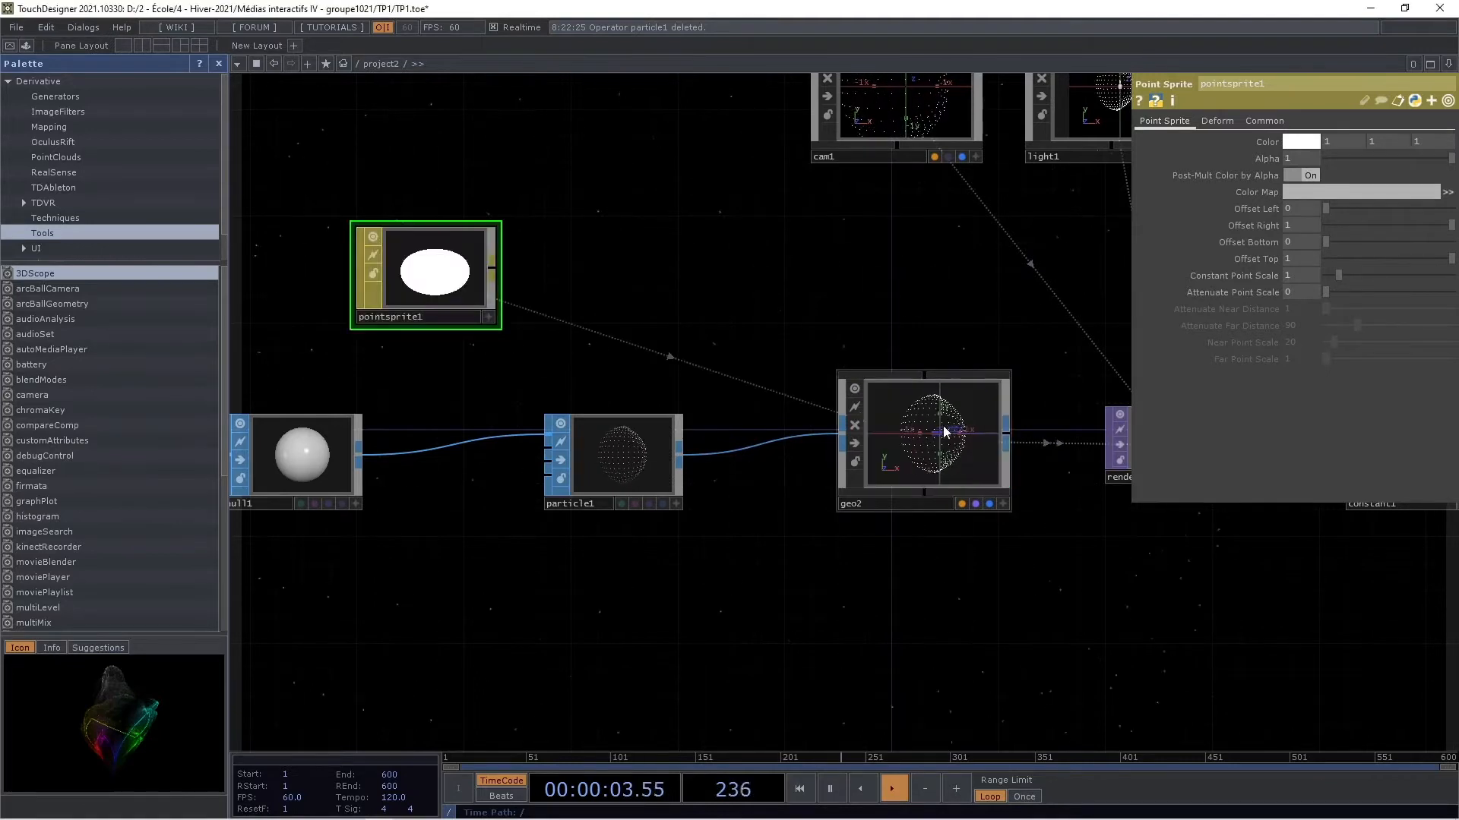
{"action": "left_click_drag", "start_coordinate": [685, 287], "coordinate": [678, 333]}
{"action": "left_click_drag", "start_coordinate": [429, 318], "coordinate": [483, 318]}
Increase the Point Sprite material's Constant Point Scale to about 4.07
{"action": "left_click_drag", "start_coordinate": [816, 331], "coordinate": [721, 316]}
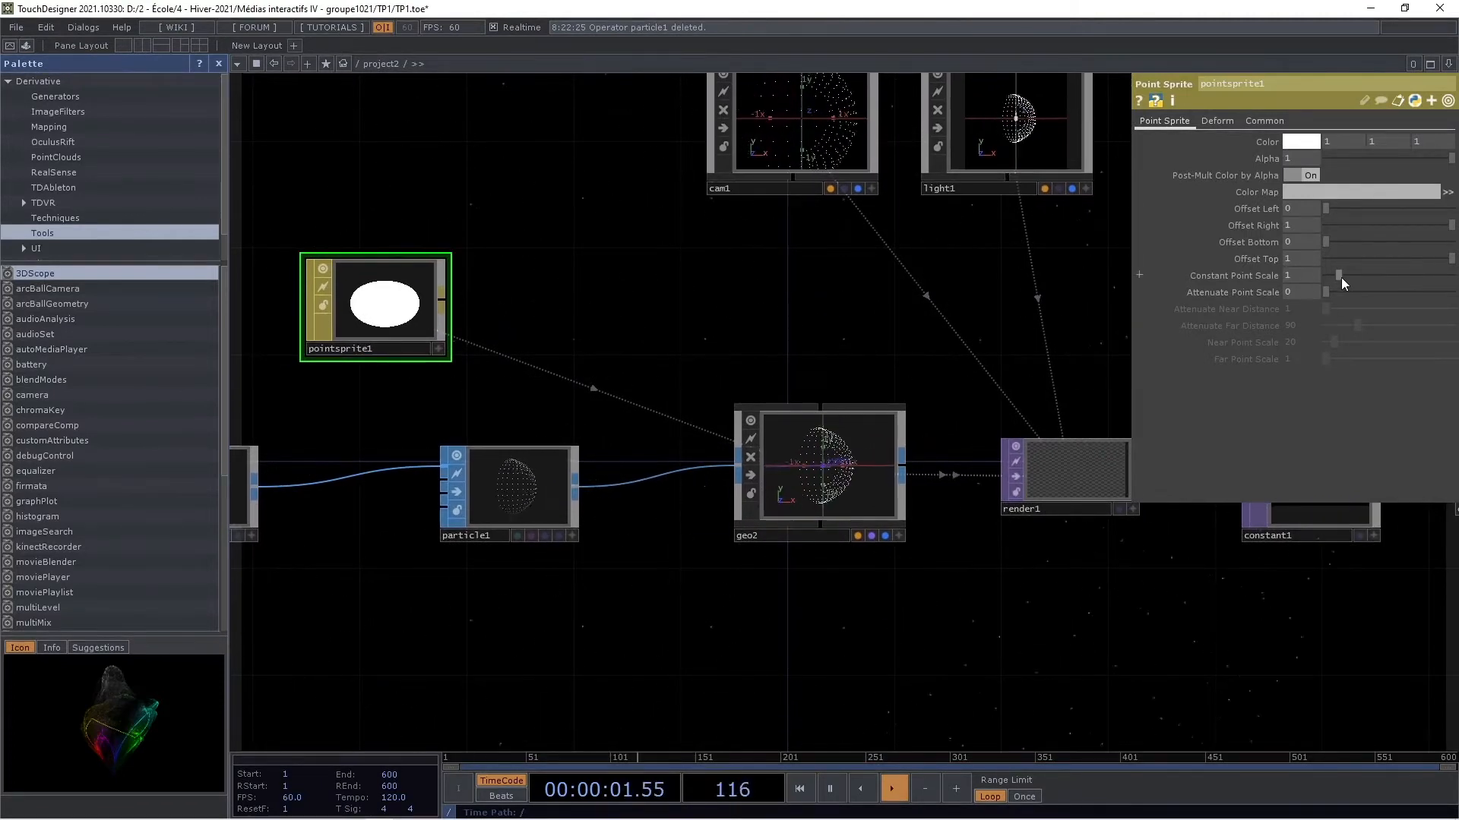
{"action": "left_click_drag", "start_coordinate": [1372, 281], "coordinate": [1387, 307]}
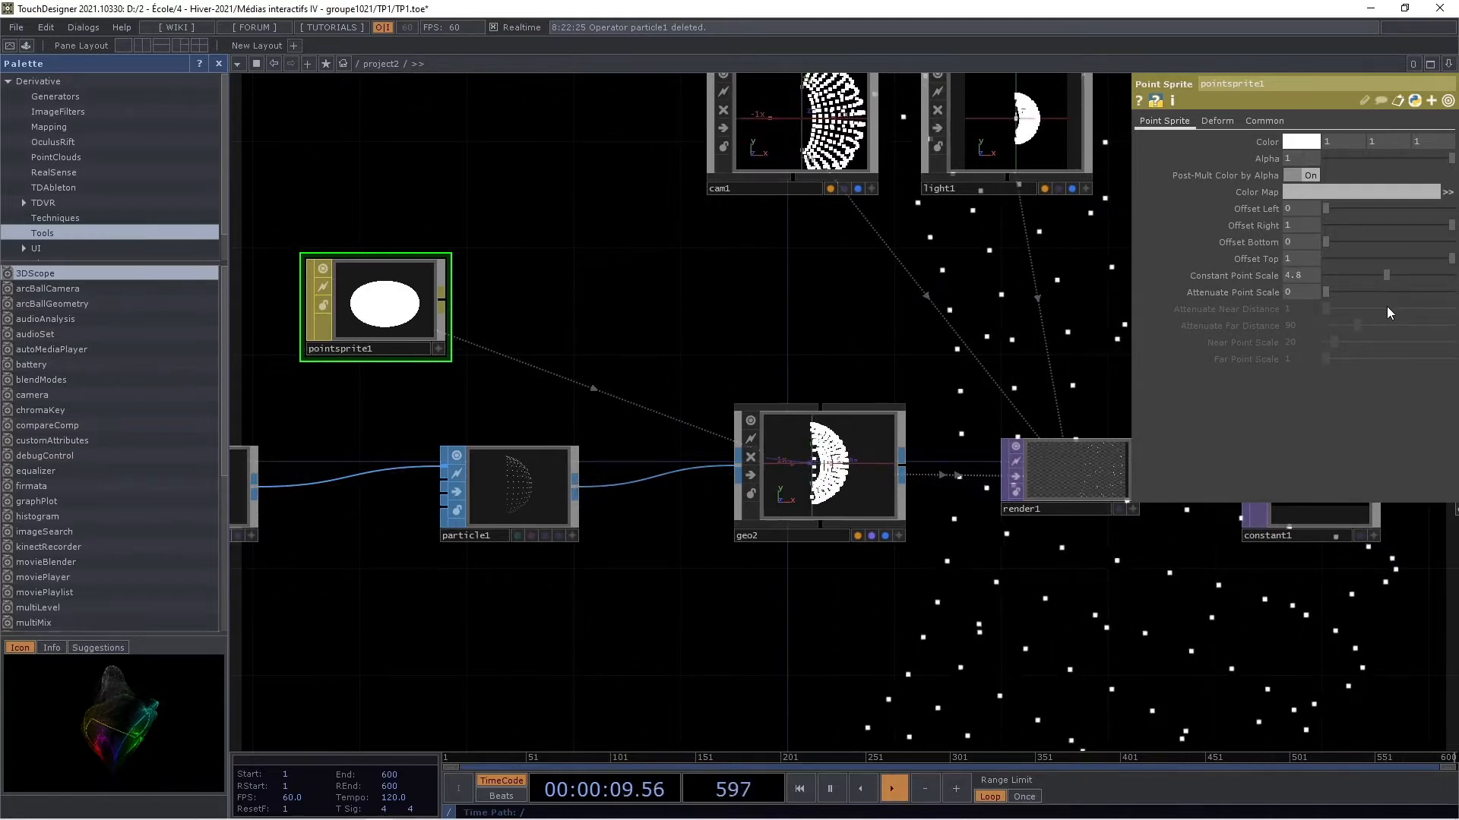
{"action": "left_click_drag", "start_coordinate": [1387, 307], "coordinate": [1378, 307]}
Set the Point Sprite material's colour to bright blue (red 0, green 0.733, blue 1)
{"action": "scroll", "coordinate": [920, 297], "scroll_direction": "down", "scroll_amount": 5}
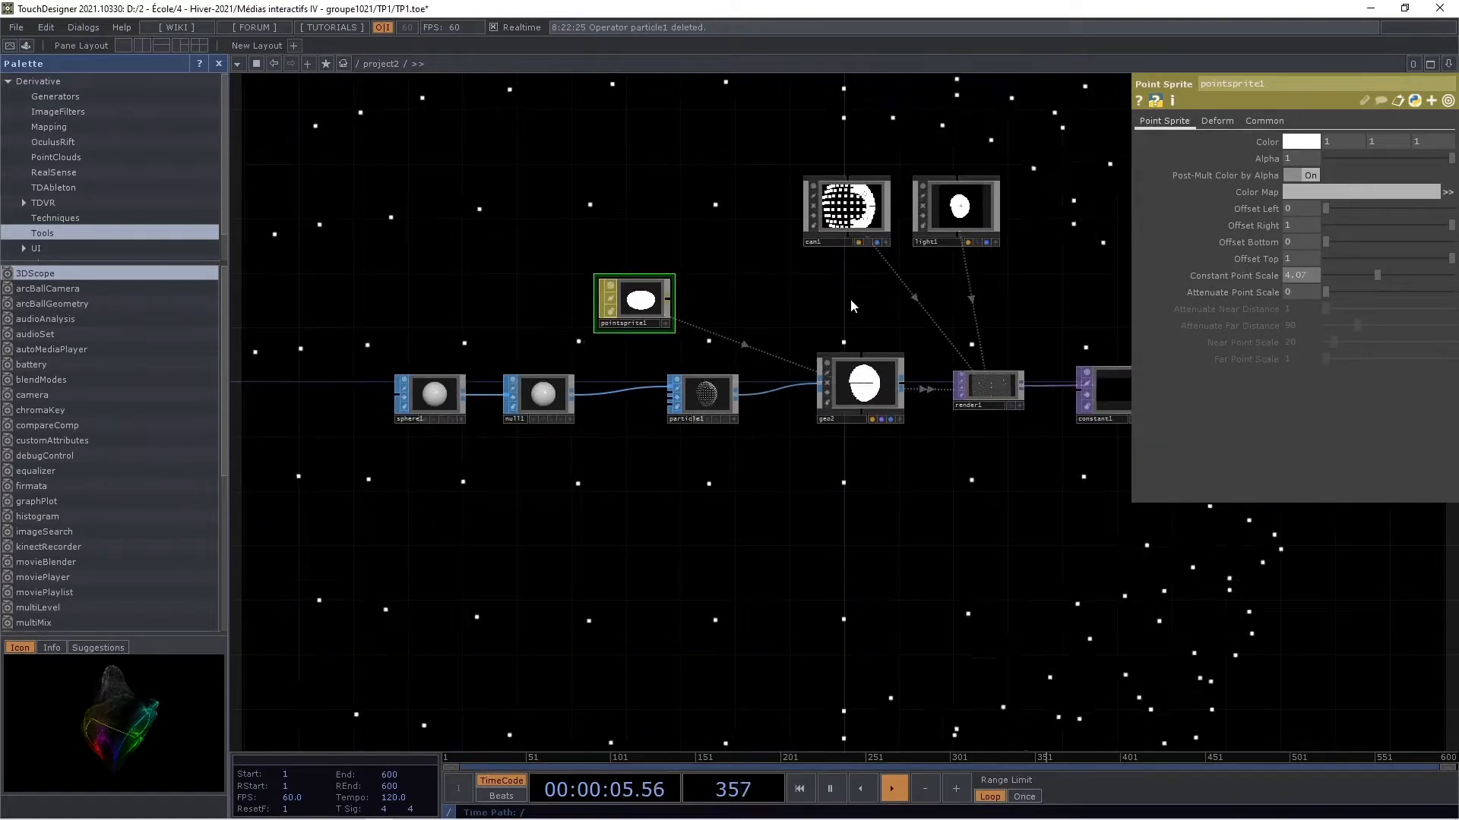
{"action": "left_click", "coordinate": [1288, 146]}
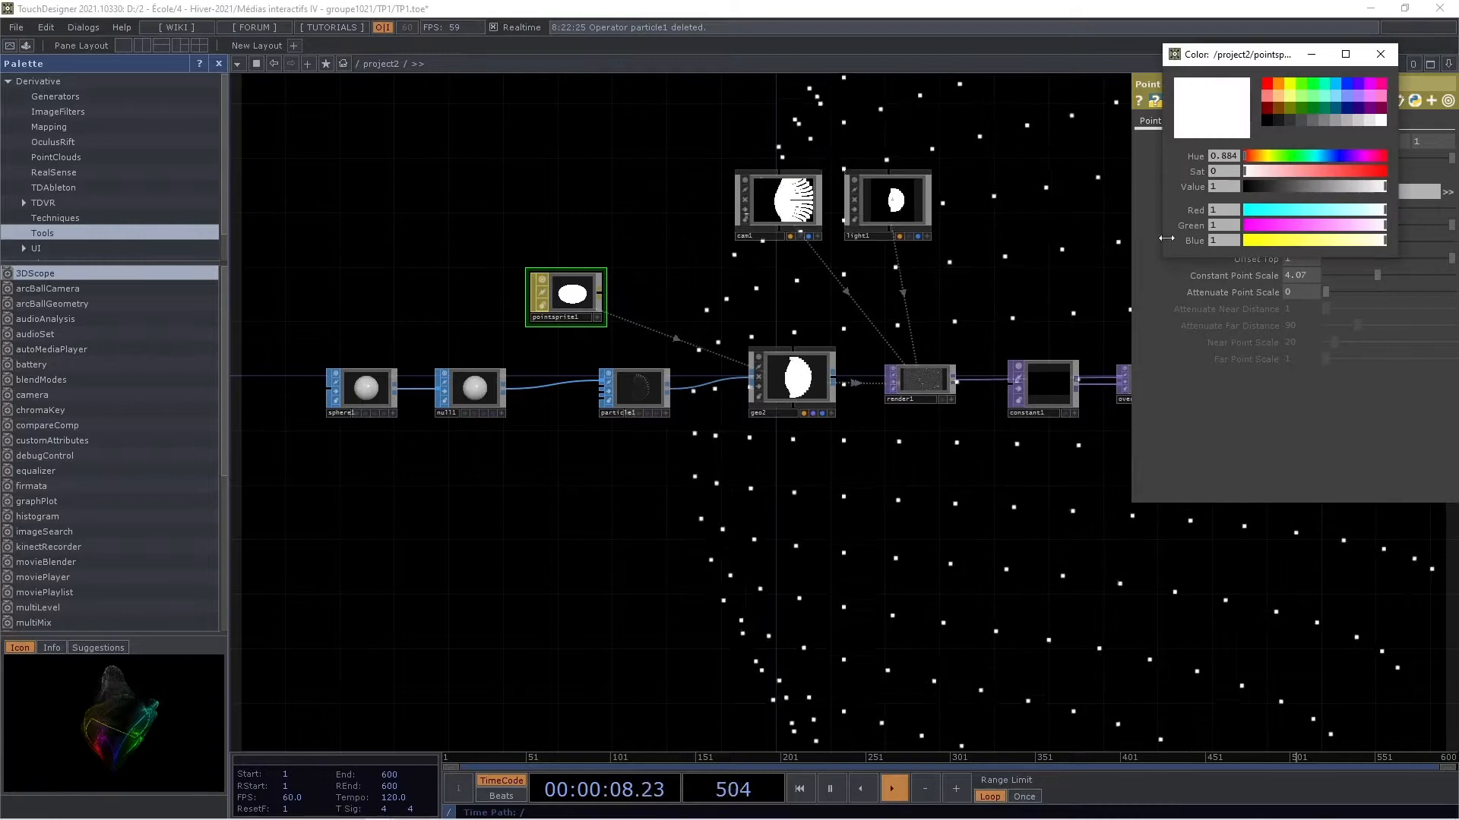
{"action": "left_click", "coordinate": [1322, 84]}
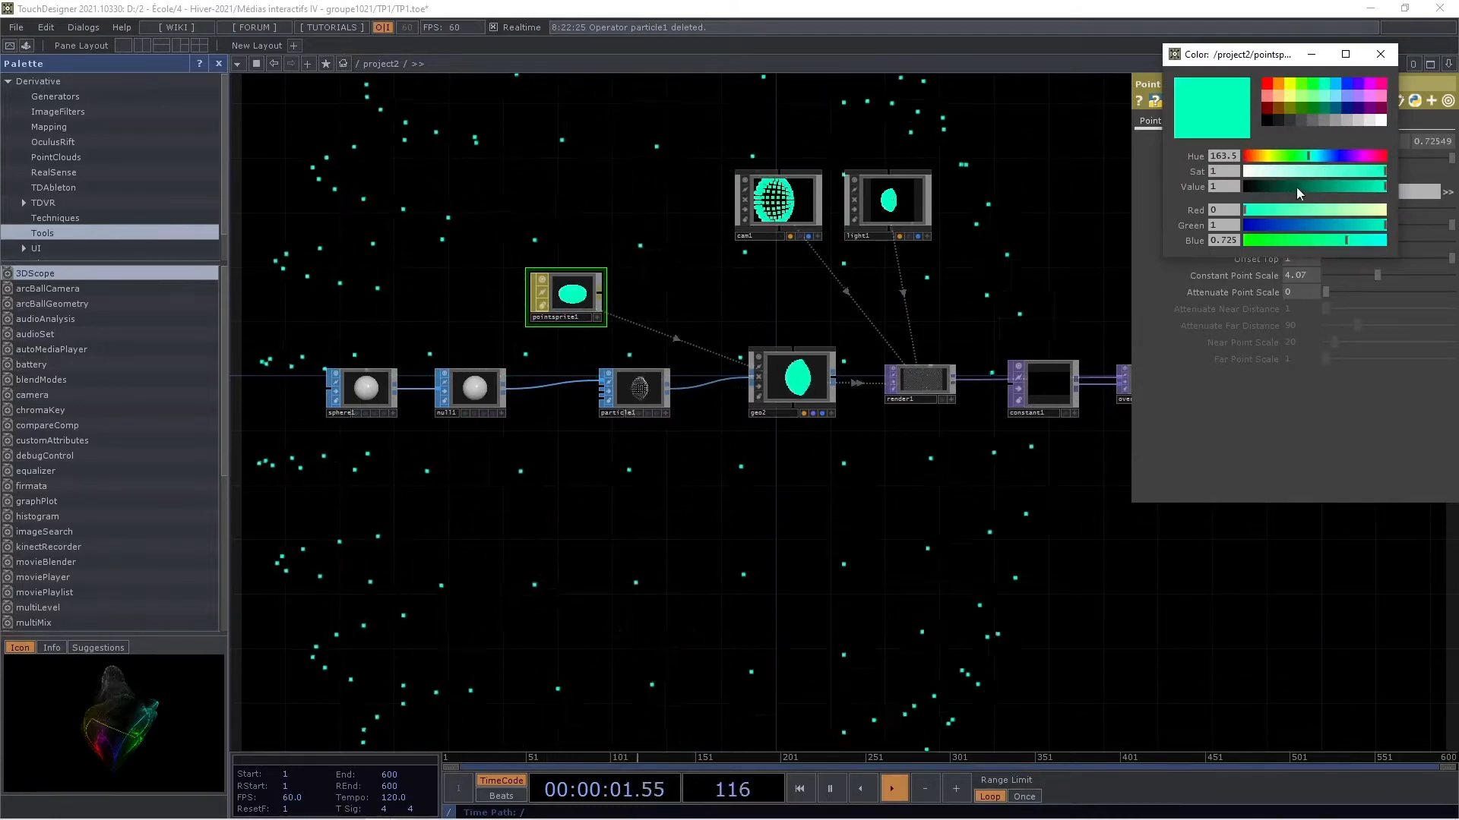
{"action": "left_click", "coordinate": [1331, 85]}
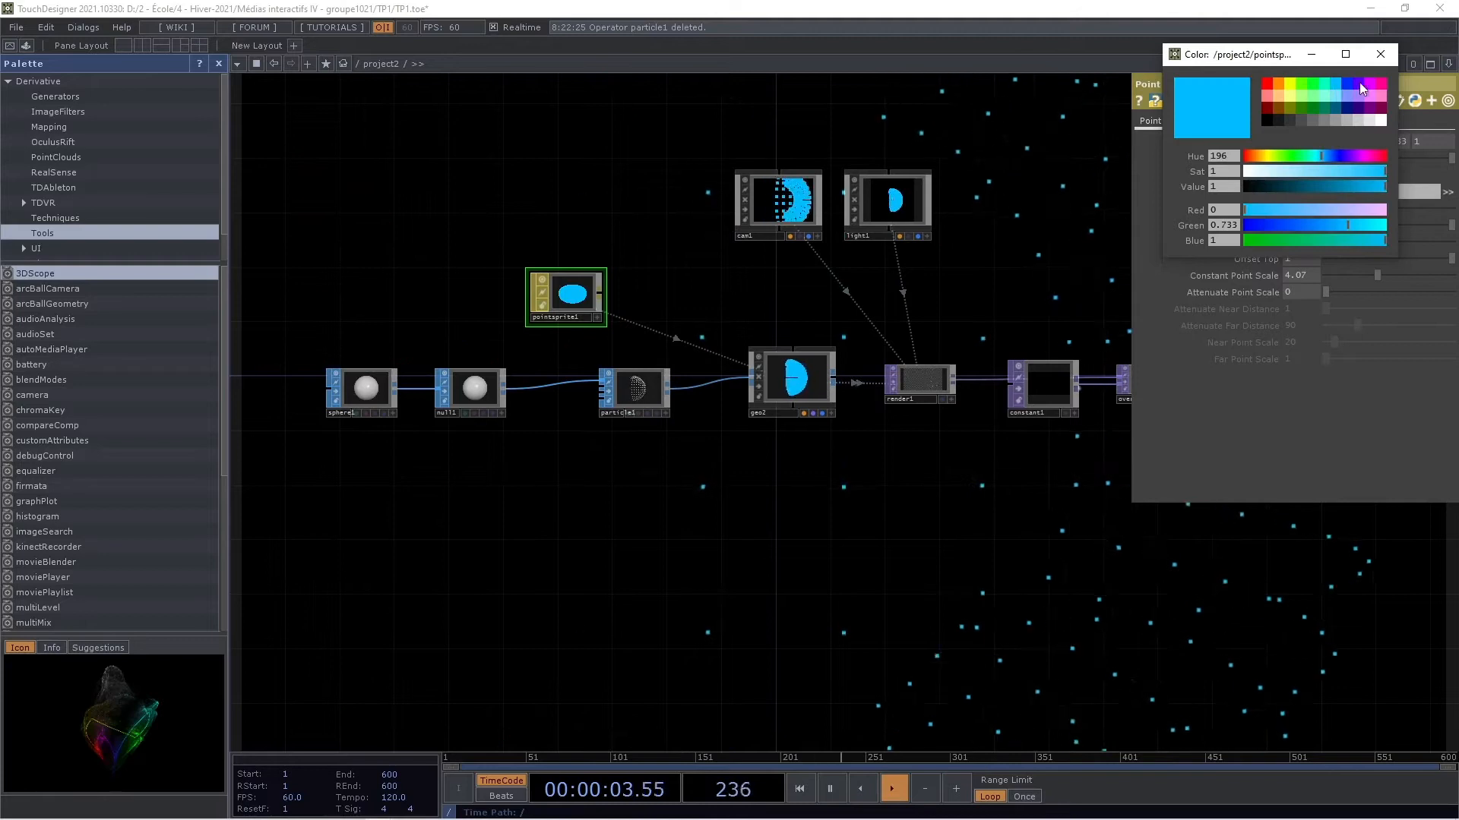
{"action": "left_click", "coordinate": [1380, 55]}
Move the Sphere and Null away from the Particle to open a gap, and raise the Point Sprite material above the chain
{"action": "scroll", "coordinate": [974, 265], "scroll_direction": "down", "scroll_amount": 2}
{"action": "left_click_drag", "start_coordinate": [973, 264], "coordinate": [918, 256]}
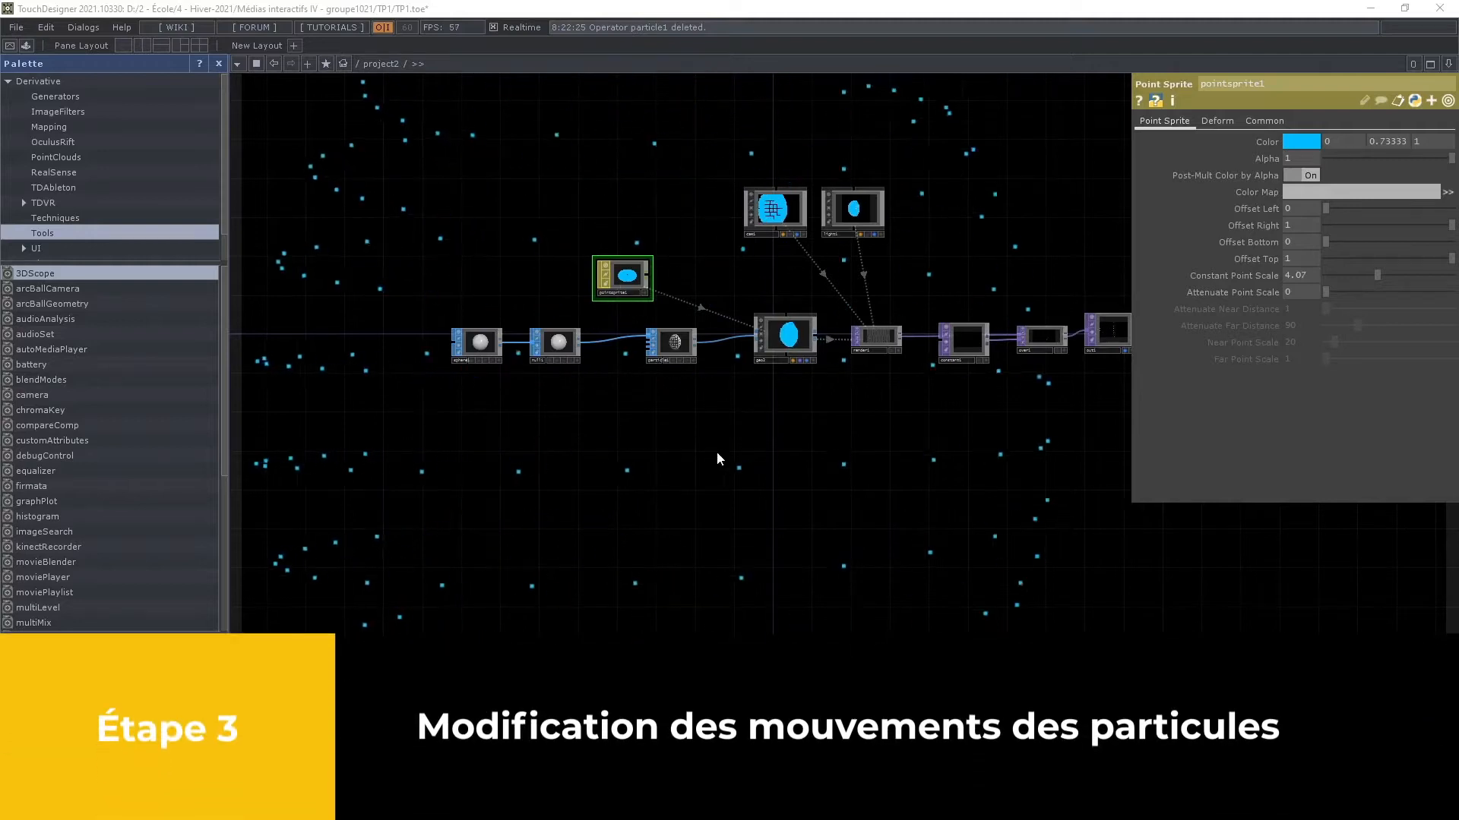
{"action": "middle_click_drag", "start_coordinate": [511, 449], "coordinate": [671, 384]}
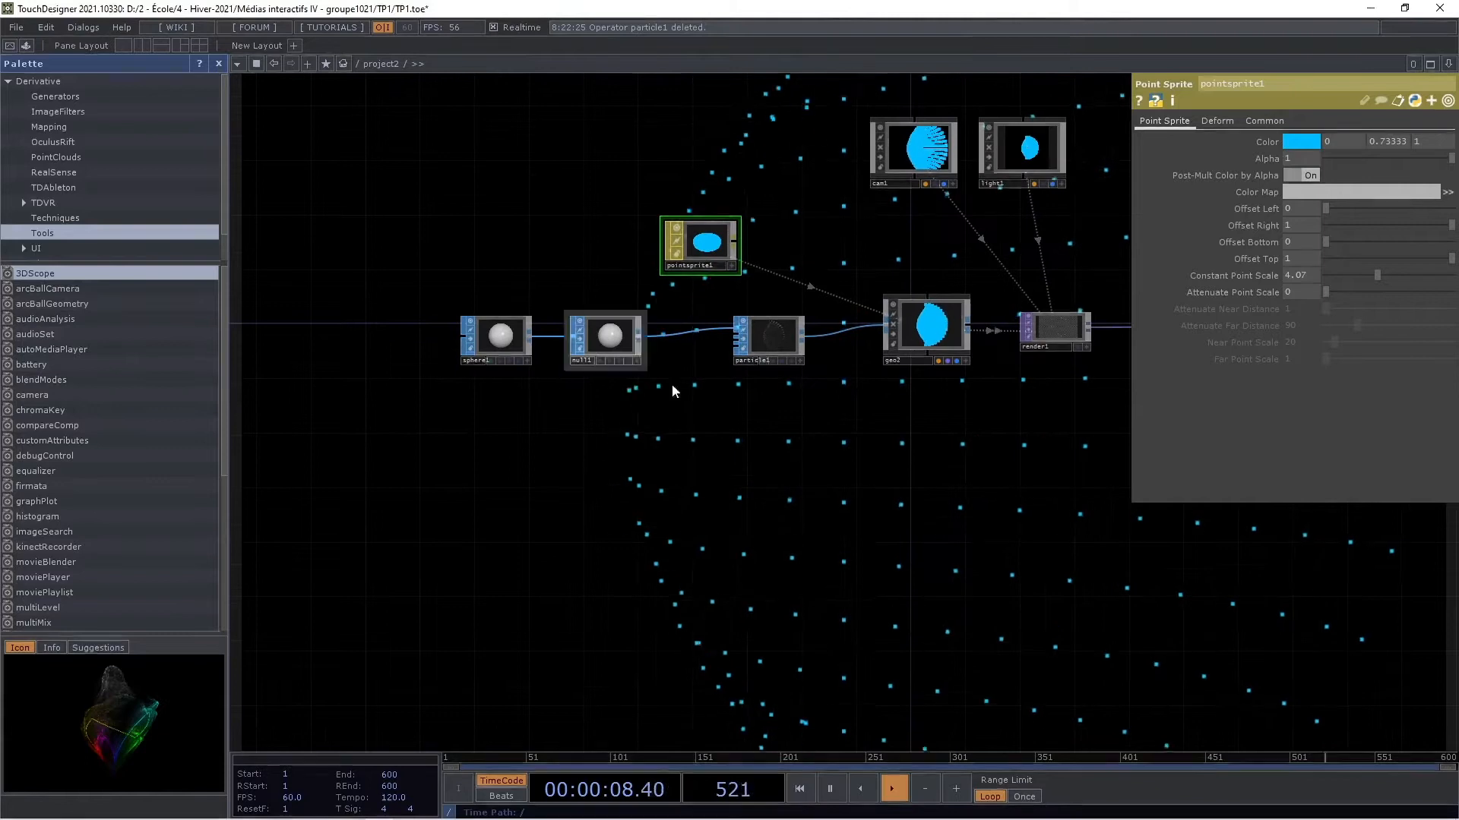
{"action": "left_click_drag", "start_coordinate": [498, 359], "coordinate": [456, 359]}
{"action": "left_click_drag", "start_coordinate": [608, 357], "coordinate": [567, 357]}
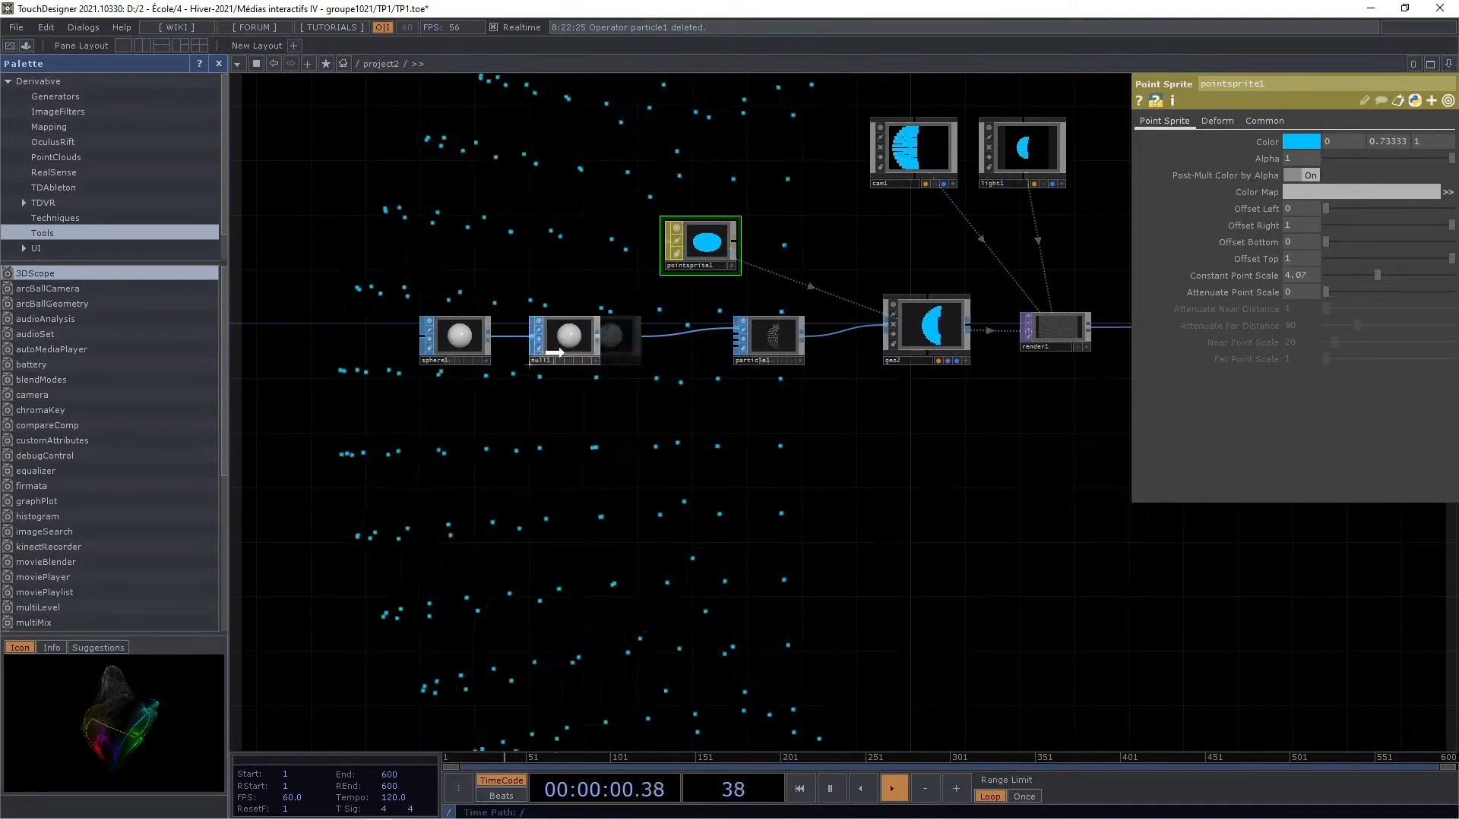
{"action": "left_click_drag", "start_coordinate": [704, 271], "coordinate": [746, 217]}
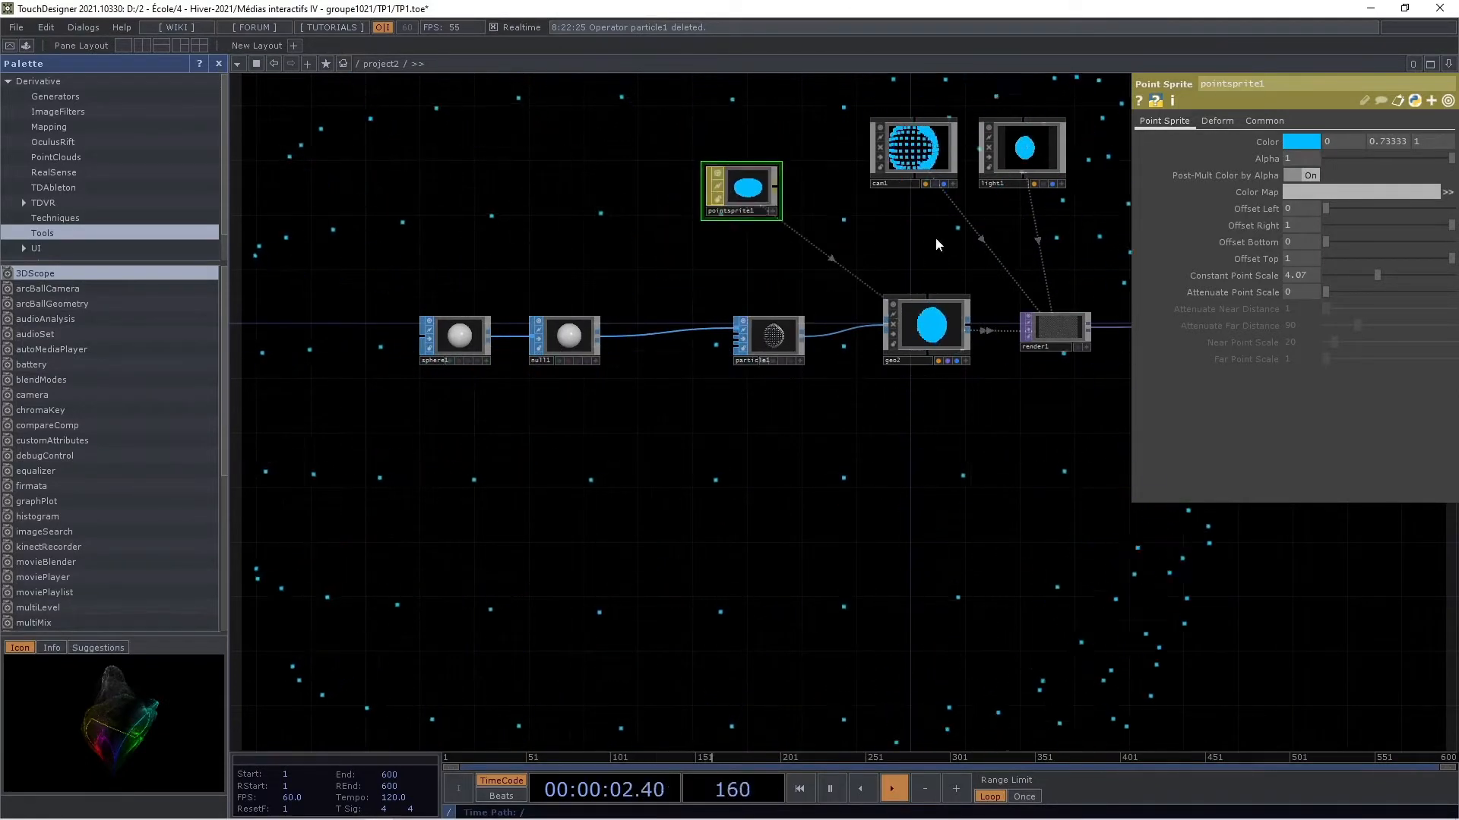
Insert a Sort SOP into the connection between the Null and the Particle
{"action": "right_click", "coordinate": [632, 335]}
{"action": "left_click", "coordinate": [658, 321]}
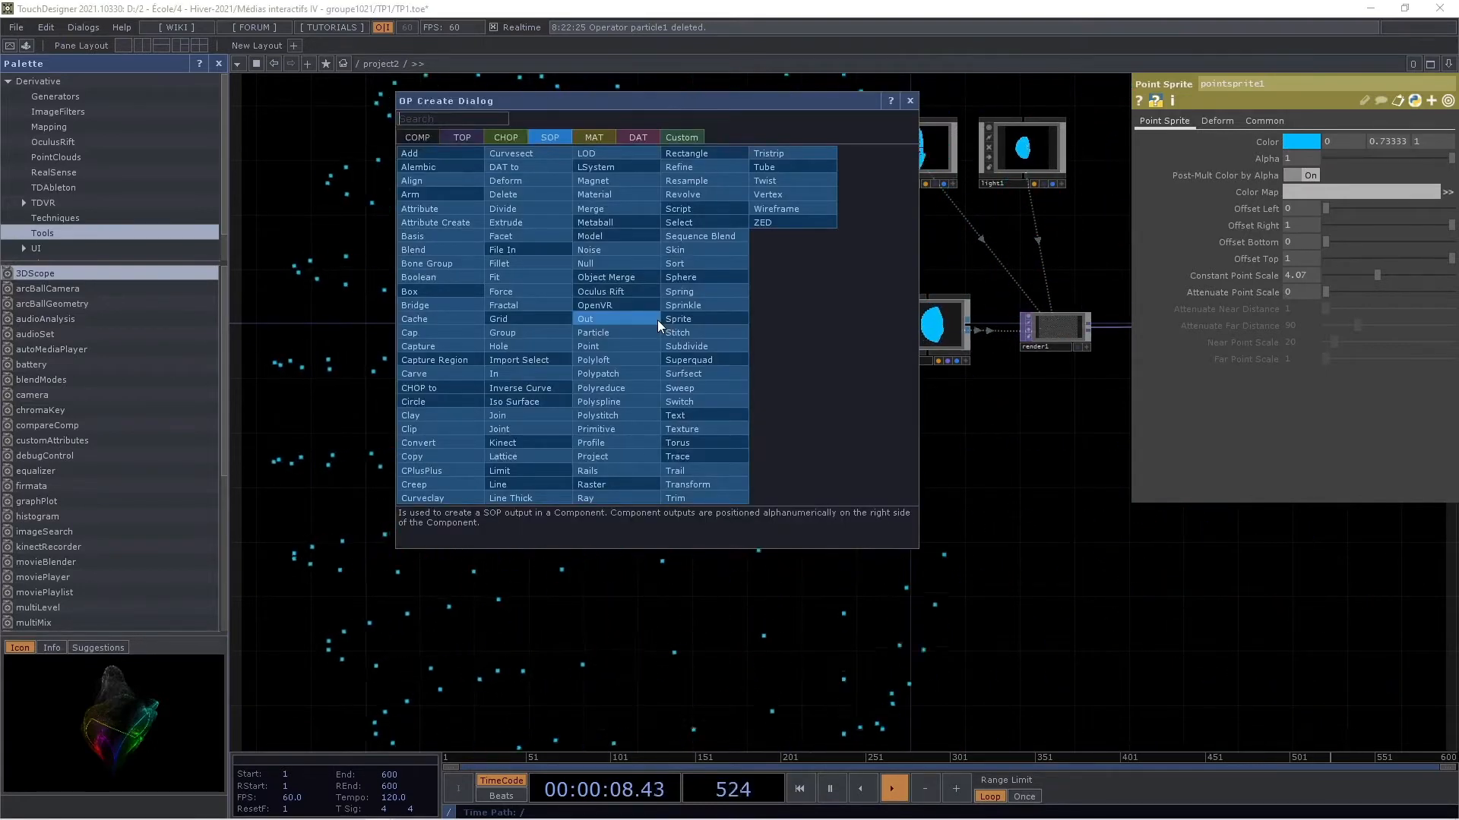
{"action": "type", "text": "sort"}
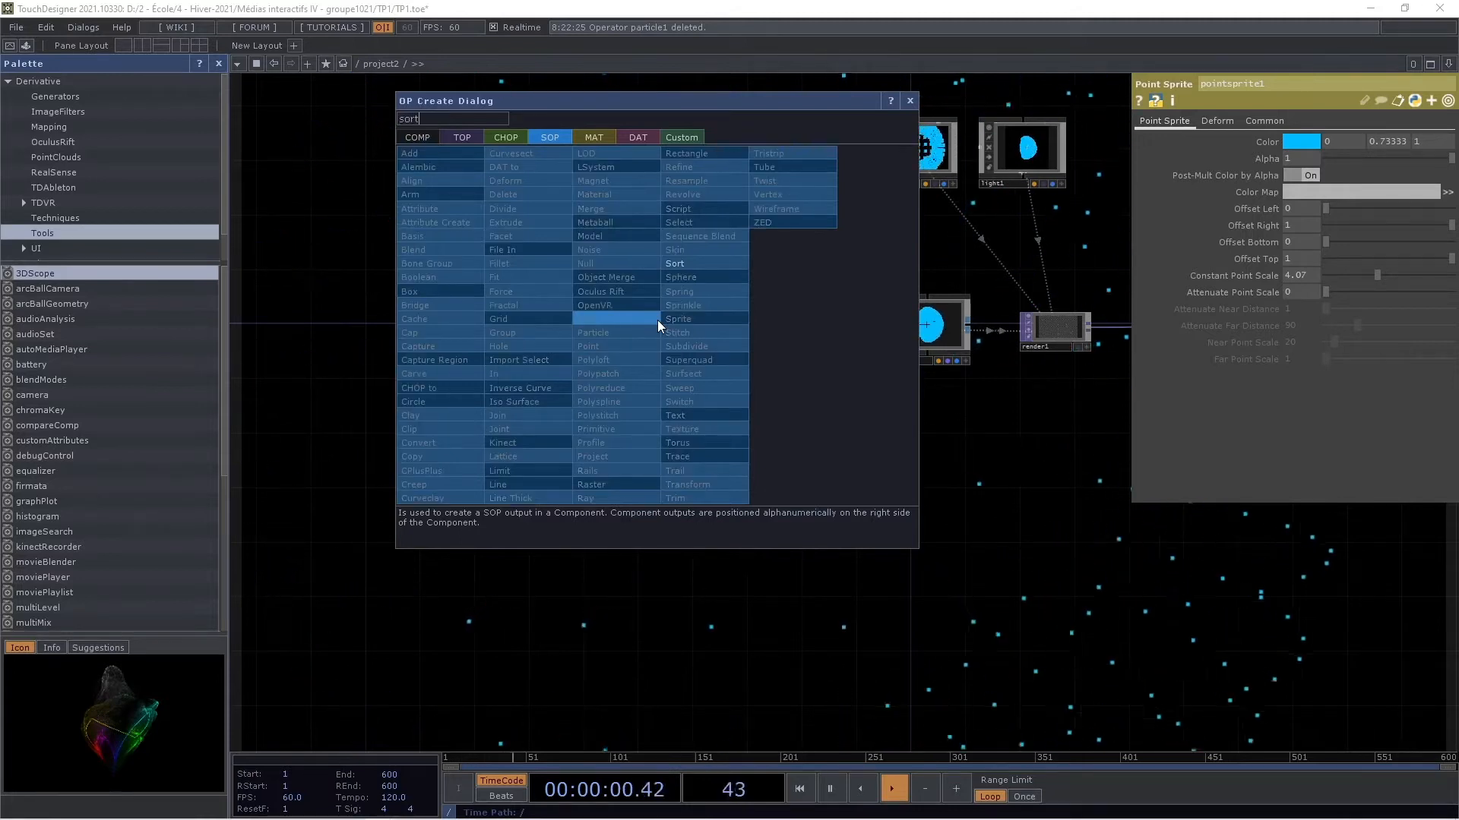
{"action": "left_click", "coordinate": [696, 269]}
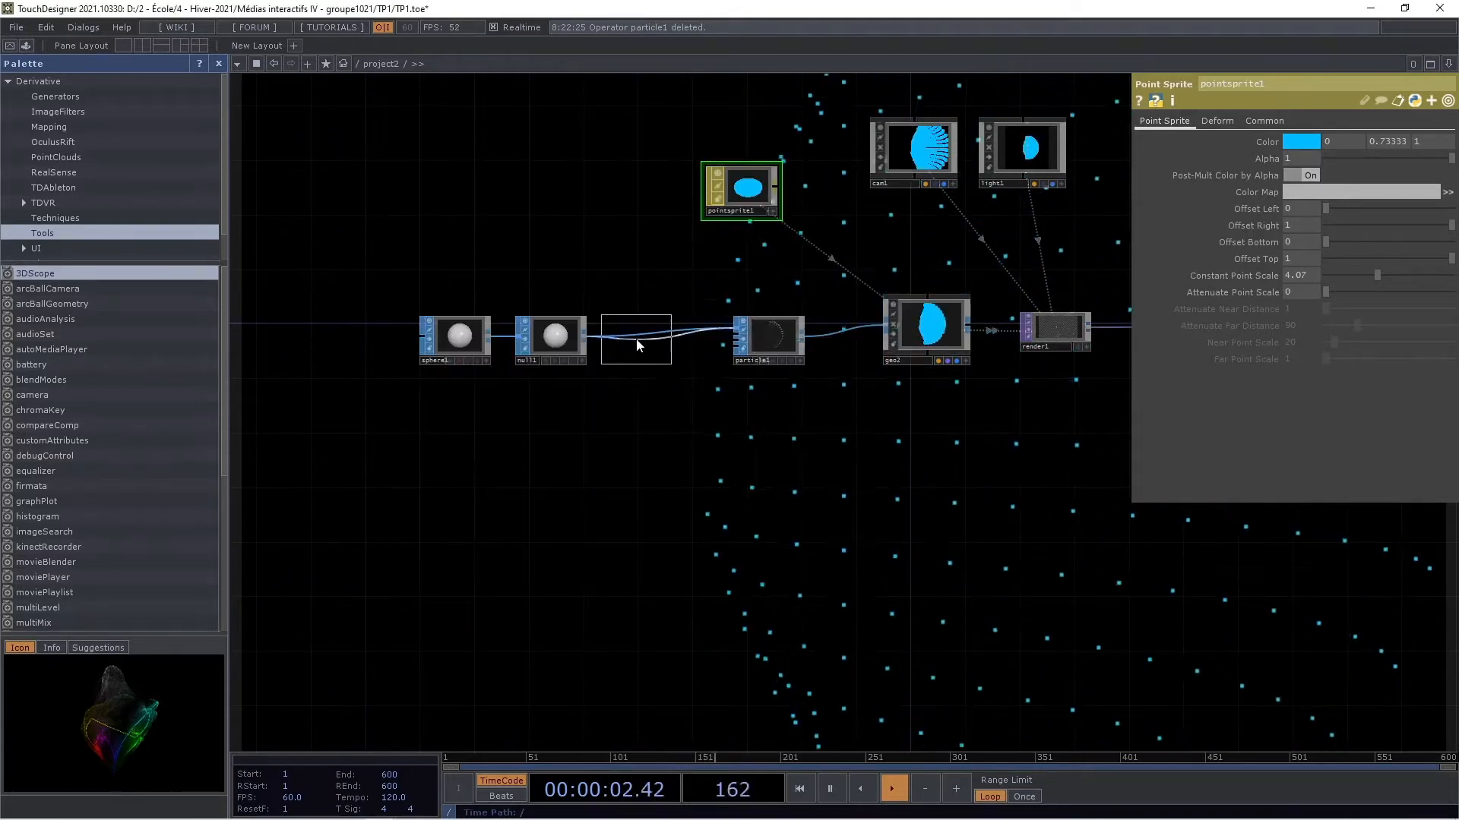
{"action": "left_click", "coordinate": [632, 336]}
Try the By y and By z point sorting modes on the Sort node
{"action": "scroll", "coordinate": [678, 351], "scroll_direction": "up", "scroll_amount": 2}
{"action": "left_click_drag", "start_coordinate": [731, 415], "coordinate": [591, 446]}
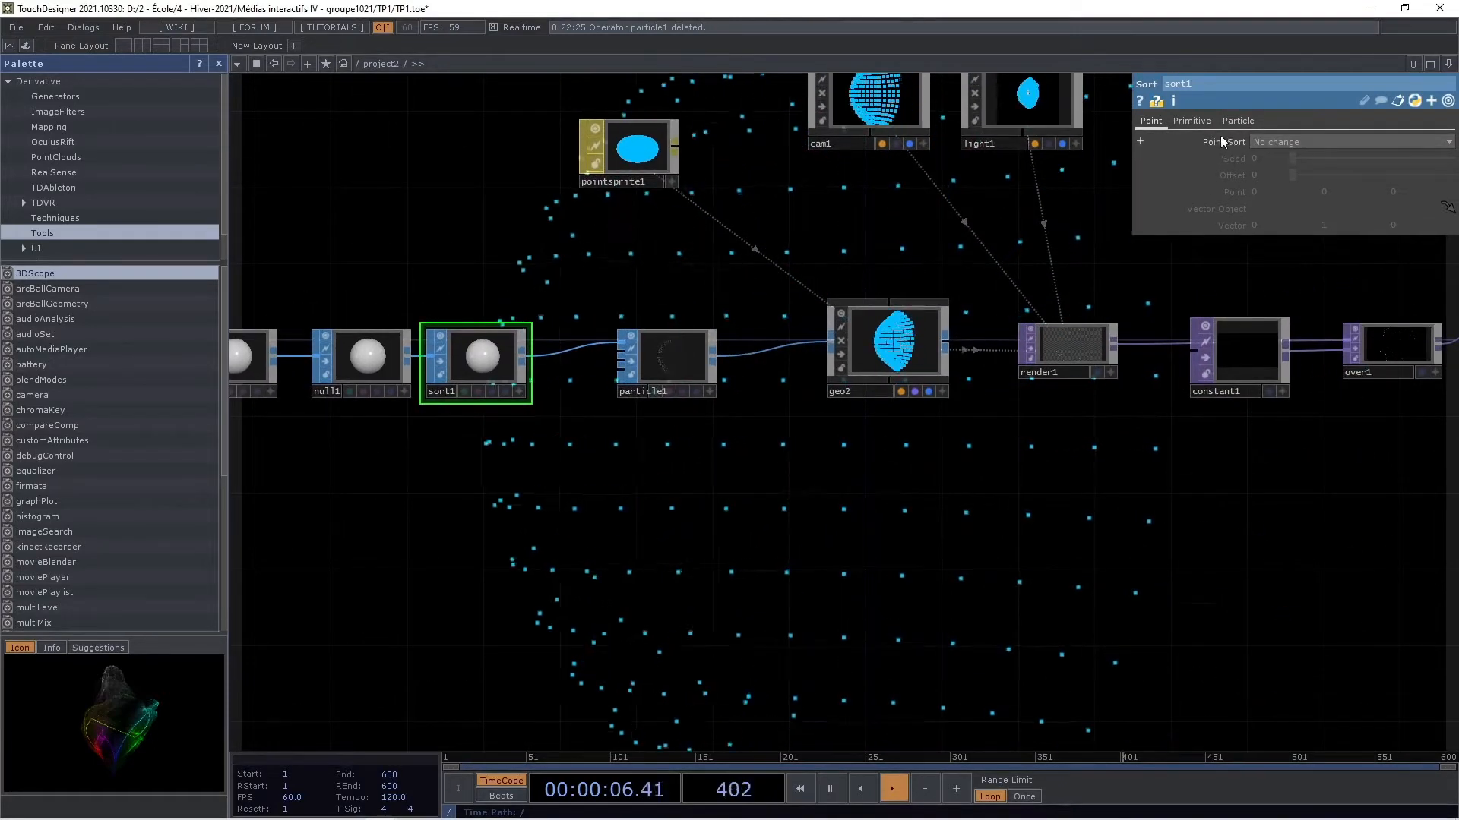
{"action": "left_click", "coordinate": [1271, 141]}
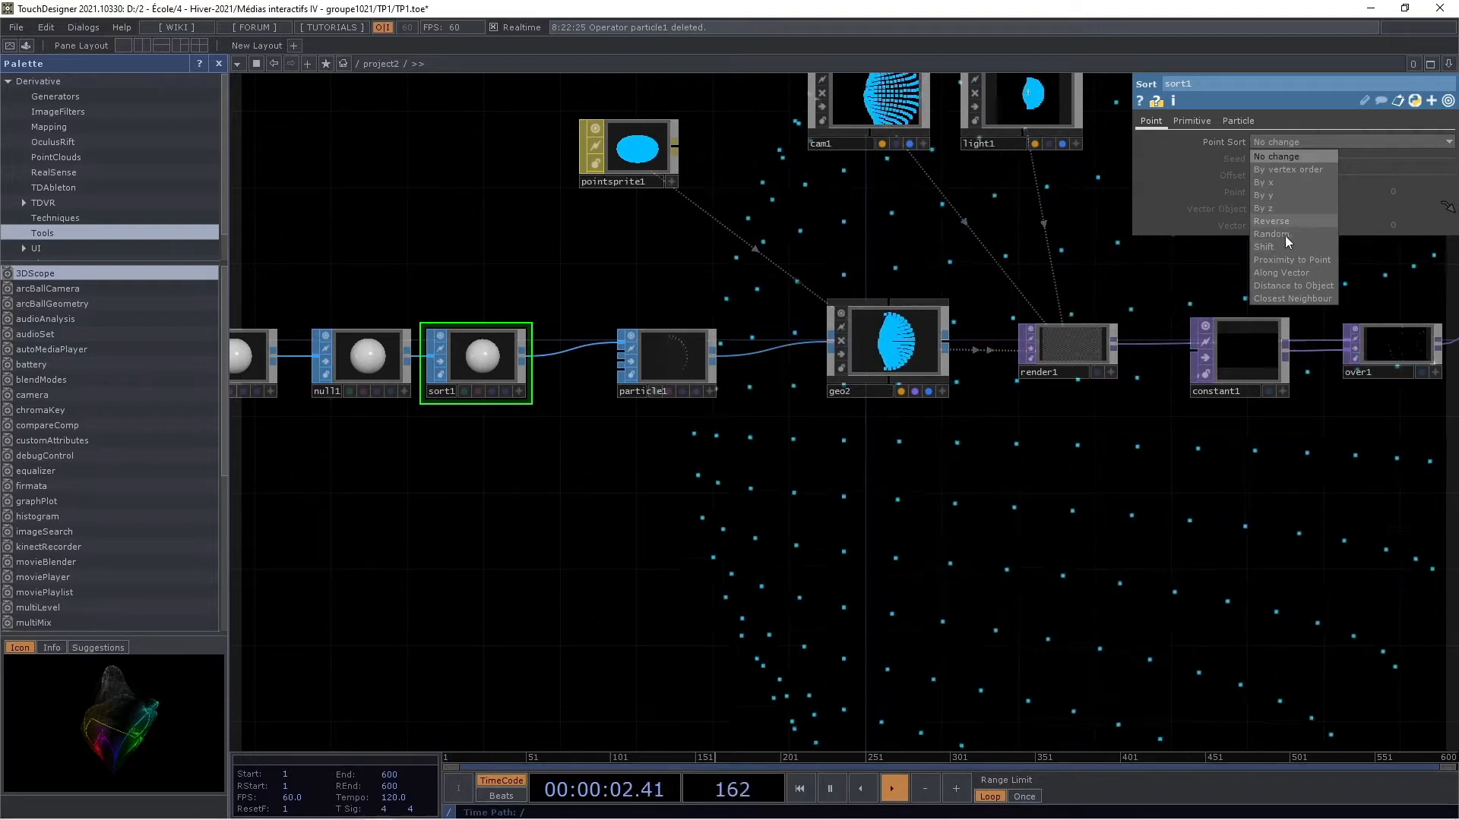
{"action": "left_click", "coordinate": [1278, 195]}
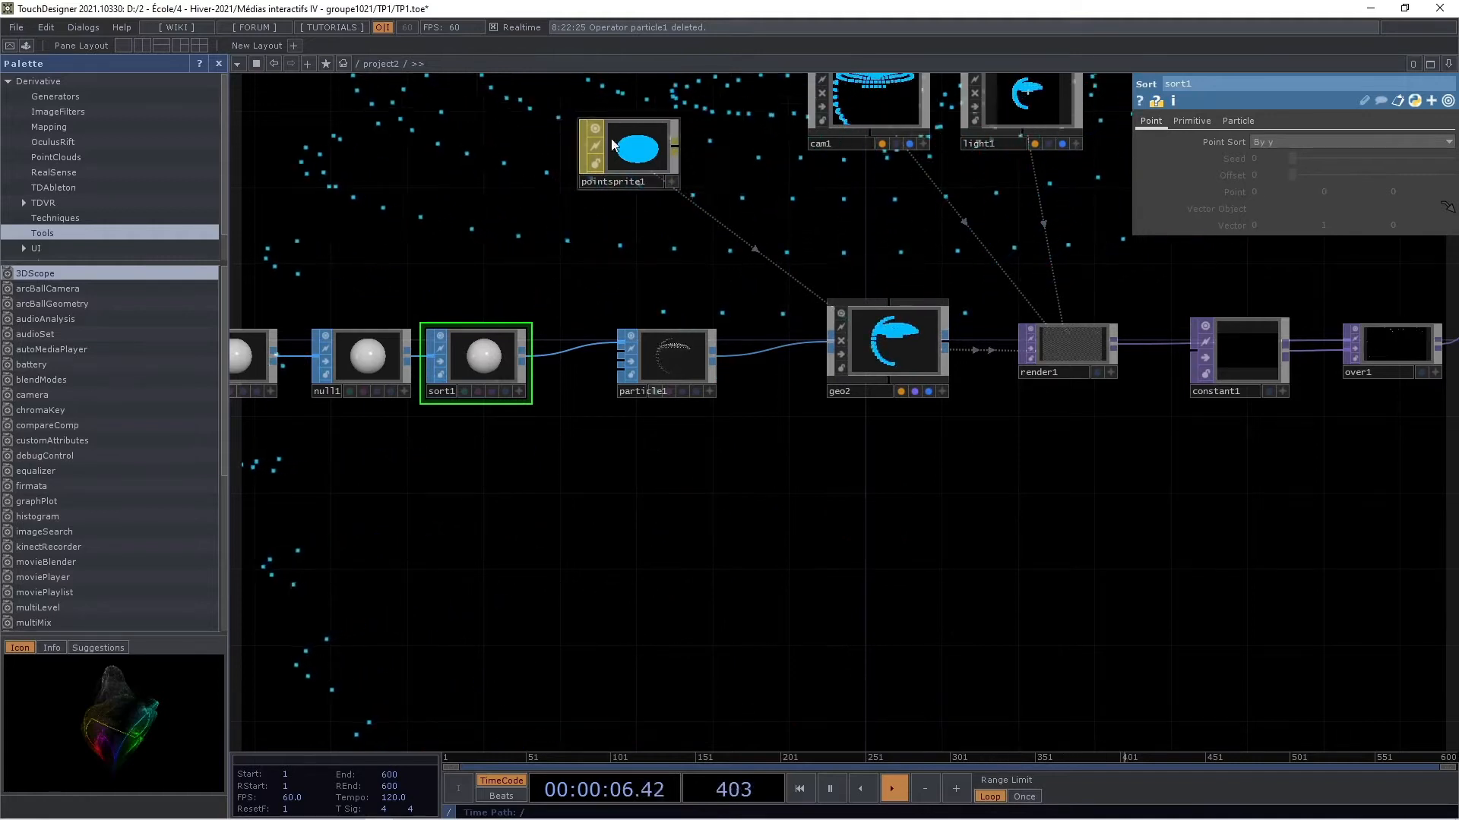
{"action": "left_click", "coordinate": [1264, 140]}
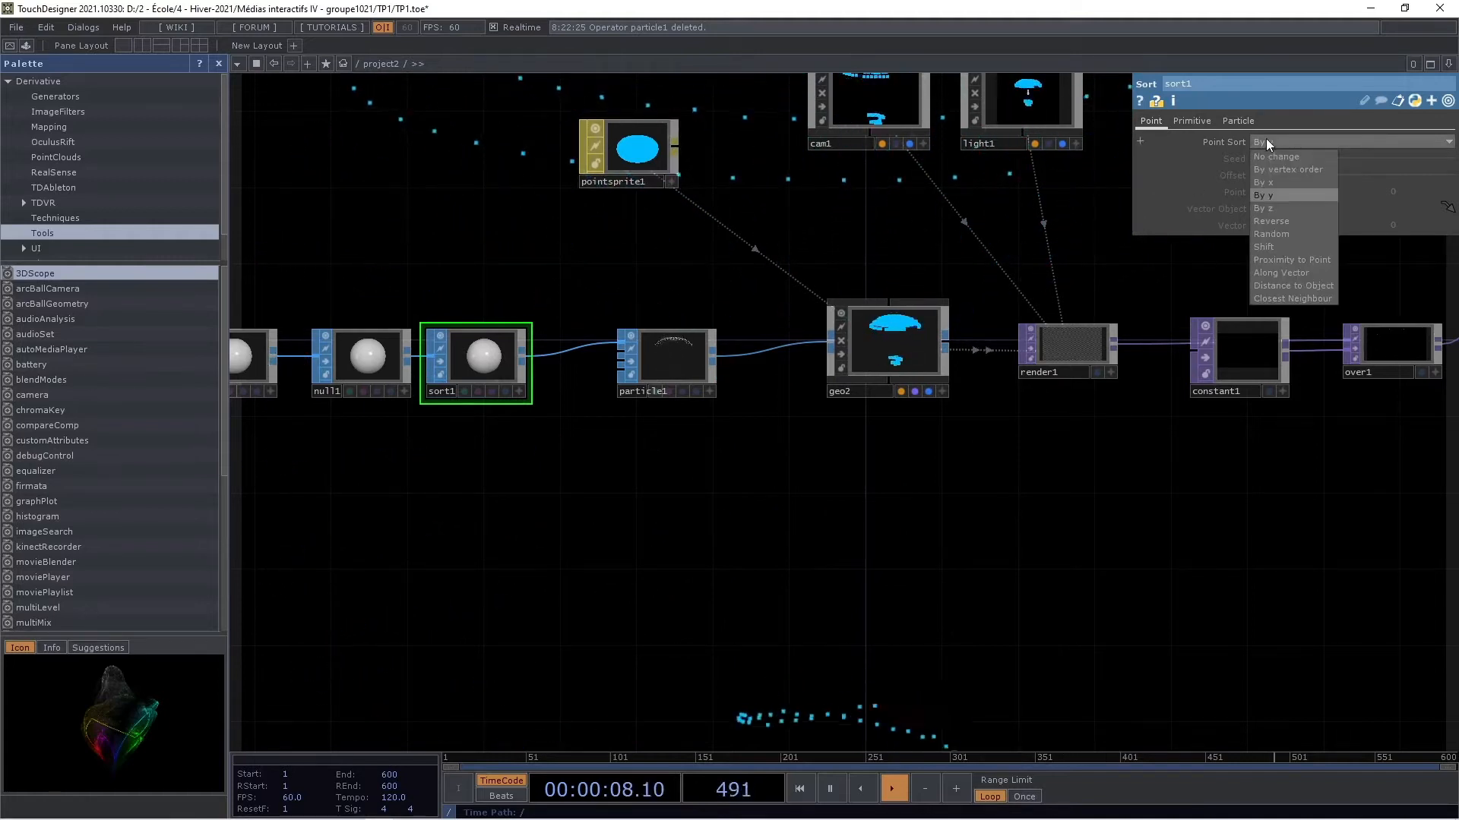
{"action": "left_click", "coordinate": [1267, 207]}
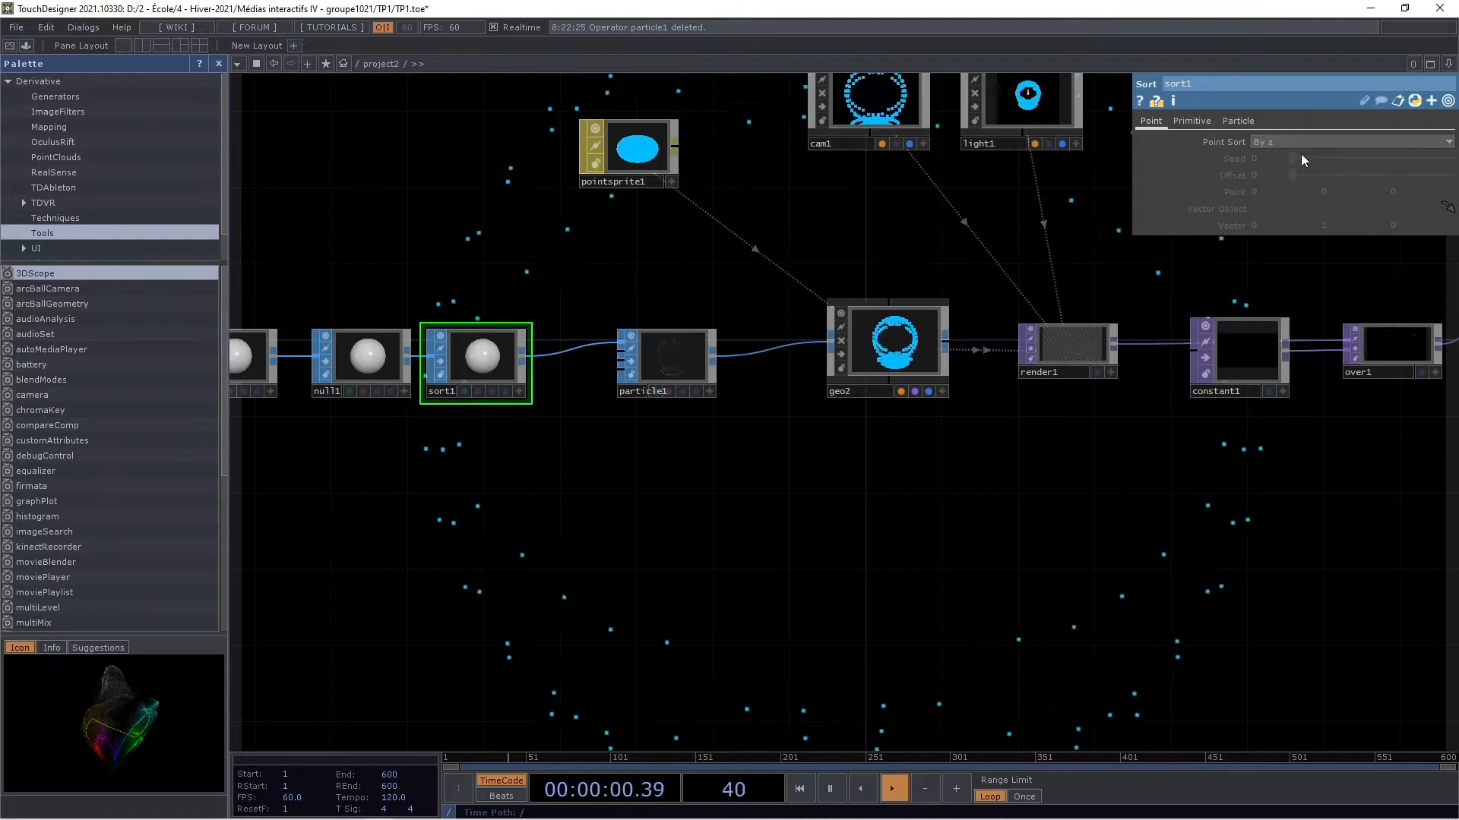
Set the Sort node's Point Sort to Random
{"action": "left_click", "coordinate": [1350, 141]}
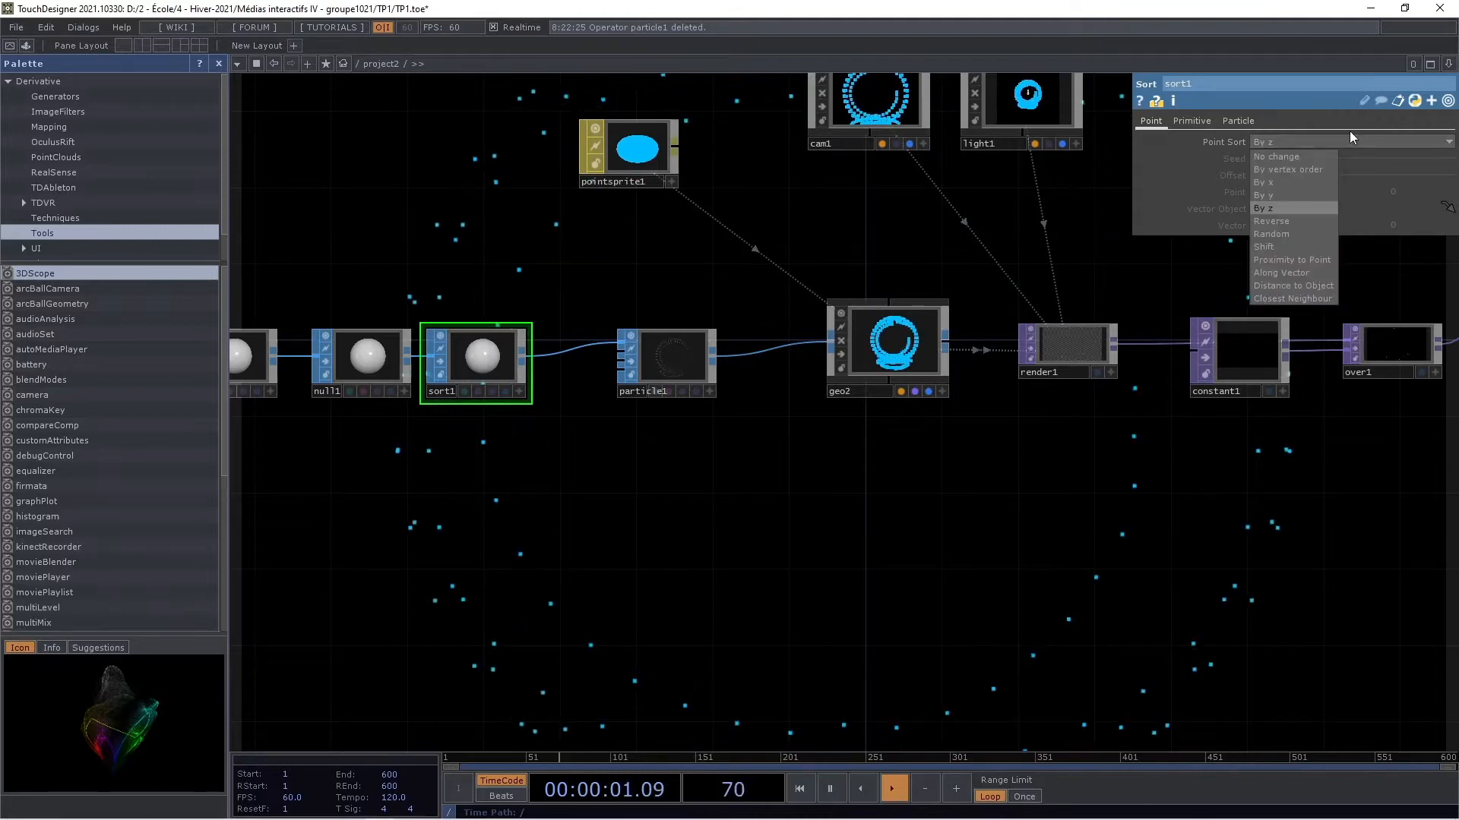
{"action": "left_click", "coordinate": [1283, 233]}
{"action": "scroll", "coordinate": [946, 231], "scroll_direction": "down", "scroll_amount": 3}
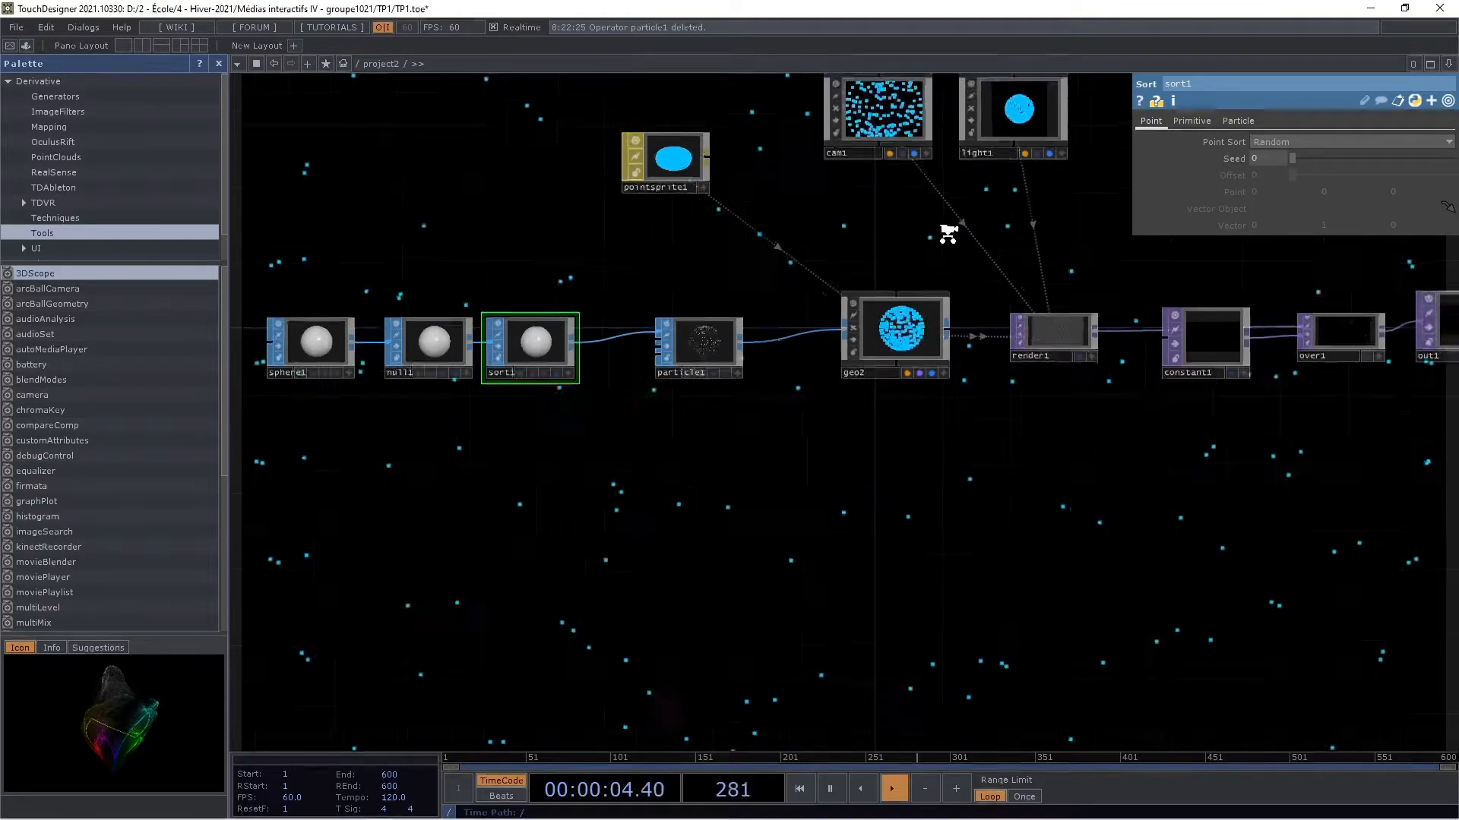
Space out the Sphere, Null and Sort nodes and move them back to leave a wider gap before the Particle
{"action": "left_click_drag", "start_coordinate": [915, 234], "coordinate": [1064, 355]}
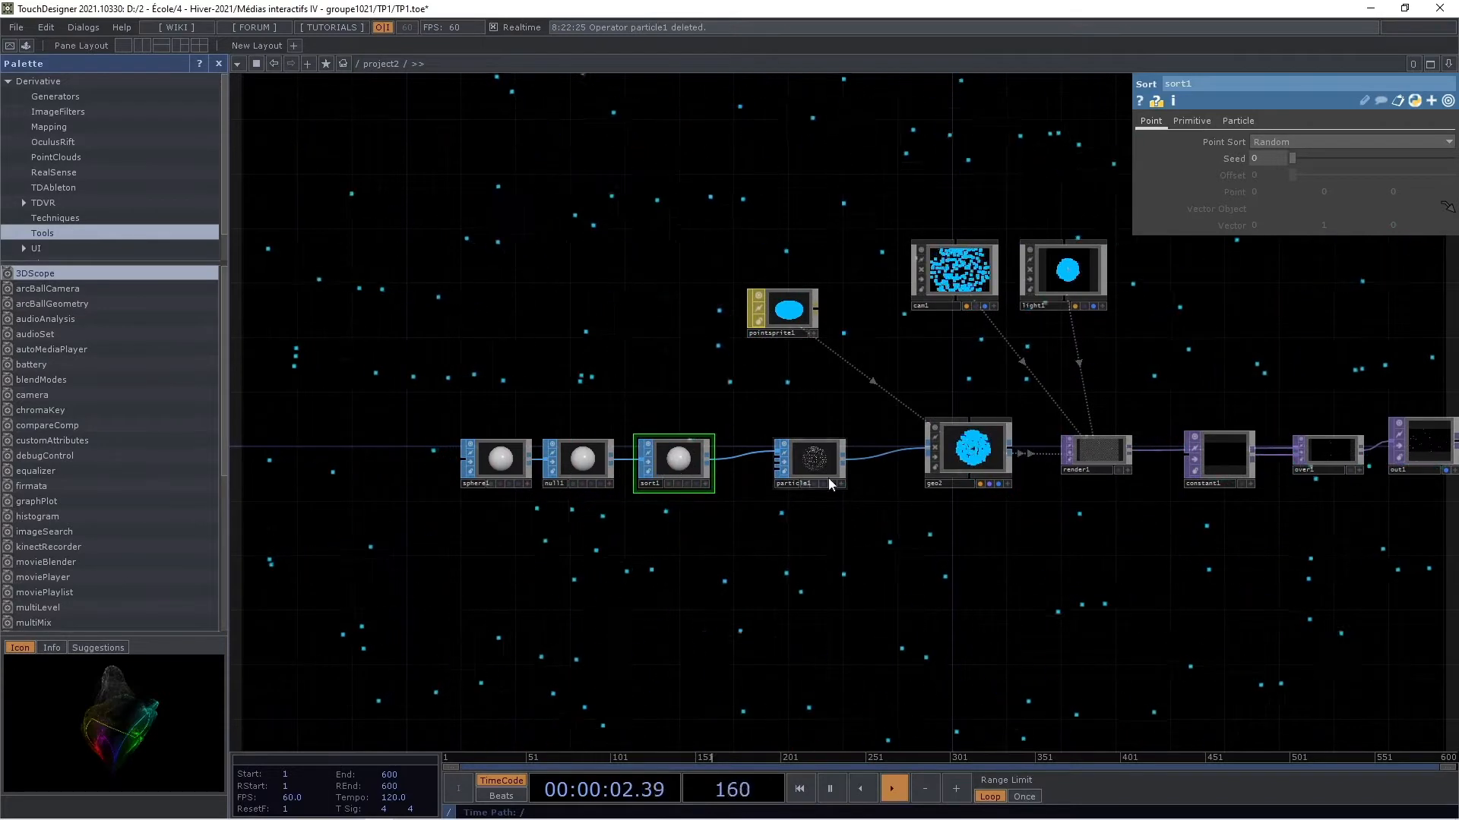
{"action": "left_click_drag", "start_coordinate": [495, 467], "coordinate": [455, 467]}
{"action": "left_click_drag", "start_coordinate": [579, 459], "coordinate": [647, 458]}
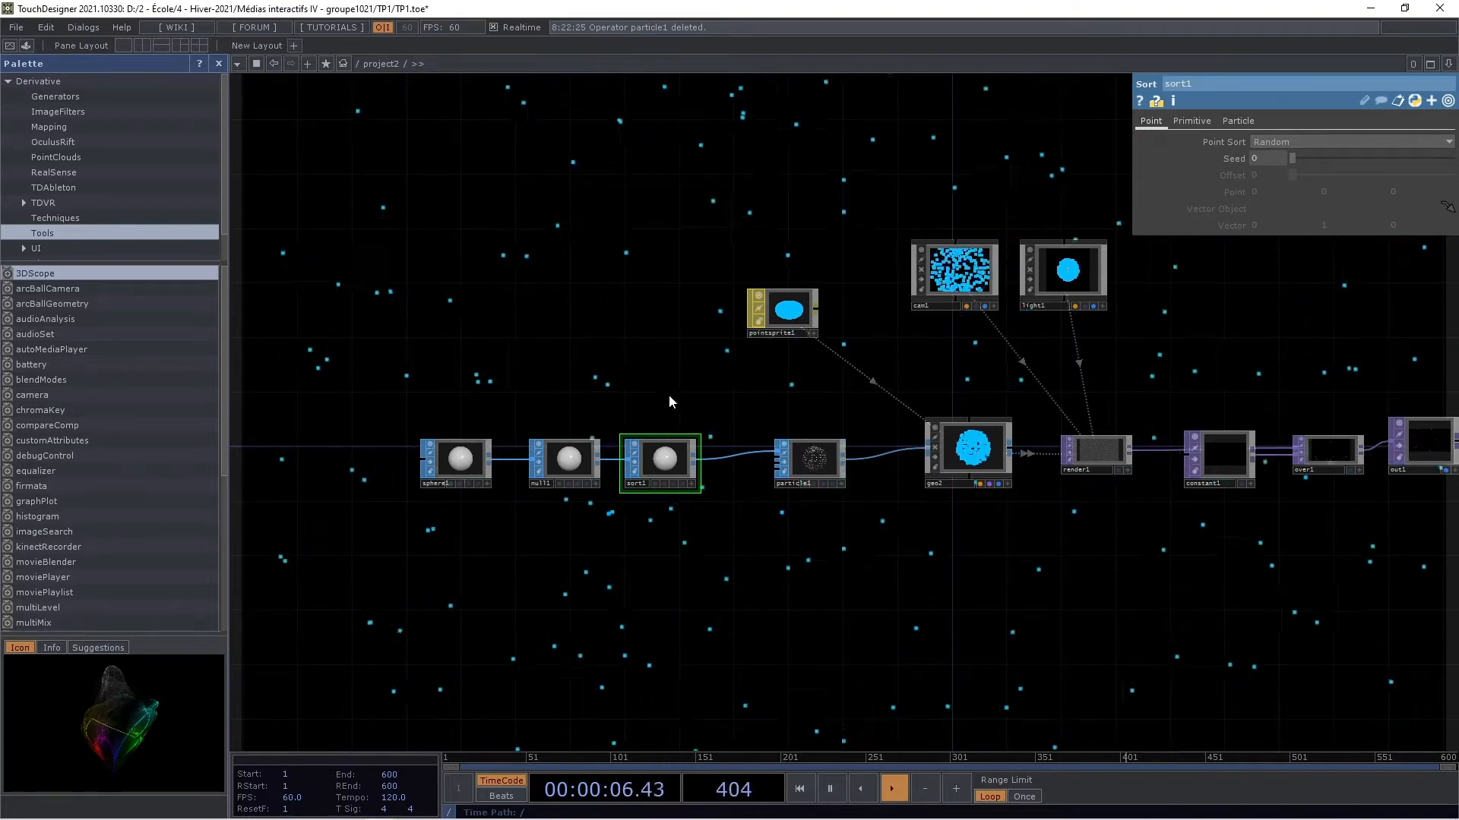
{"action": "left_click_drag", "start_coordinate": [583, 411], "coordinate": [578, 368]}
{"action": "left_click_drag", "start_coordinate": [459, 419], "coordinate": [400, 421]}
{"action": "left_click_drag", "start_coordinate": [565, 423], "coordinate": [495, 422]}
{"action": "left_click_drag", "start_coordinate": [660, 416], "coordinate": [617, 416]}
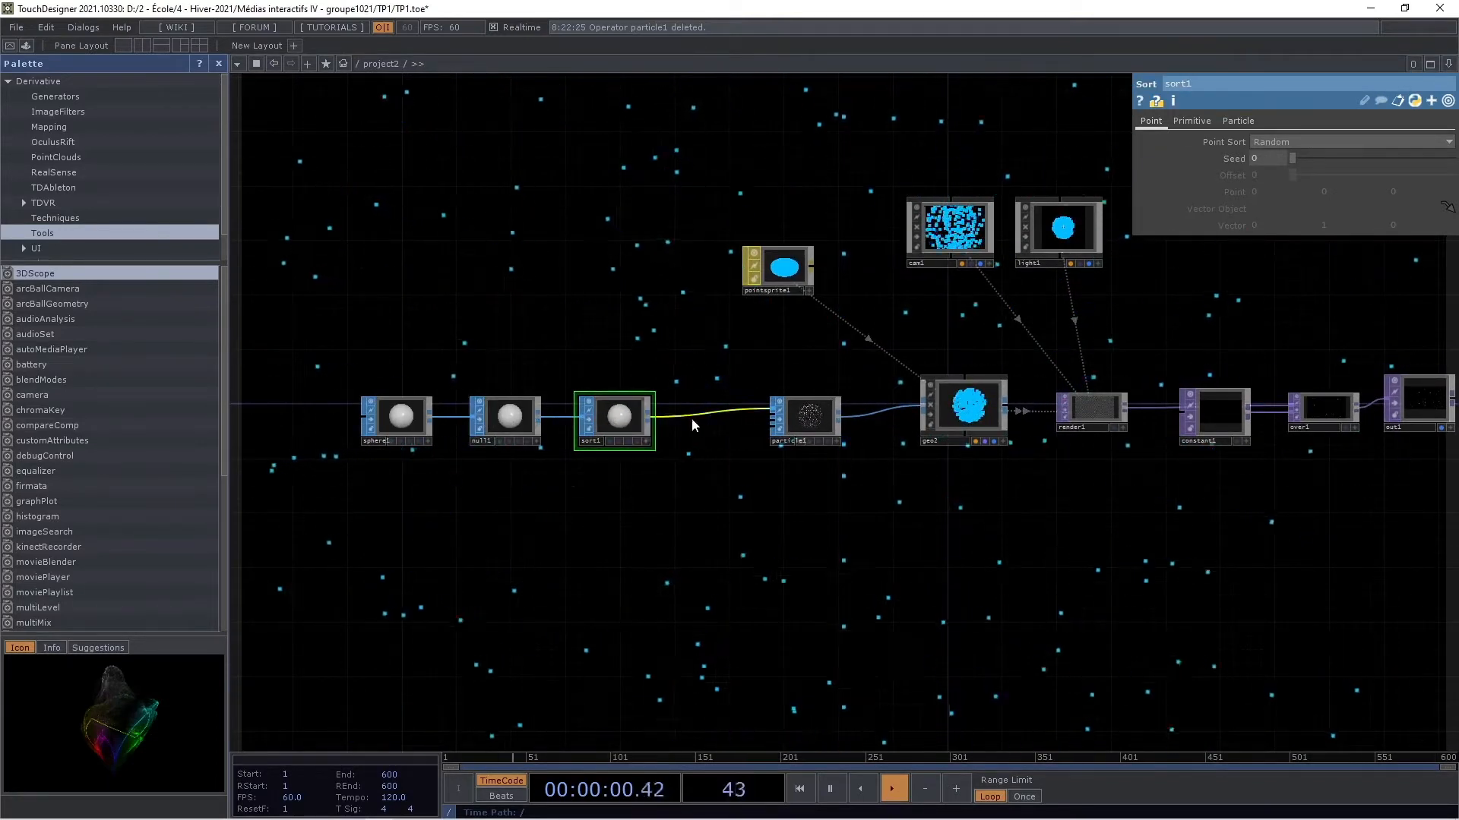
Insert a Point SOP into the connection between the Sort and the Particle, centred in the gap
{"action": "right_click", "coordinate": [699, 416]}
{"action": "left_click", "coordinate": [714, 395]}
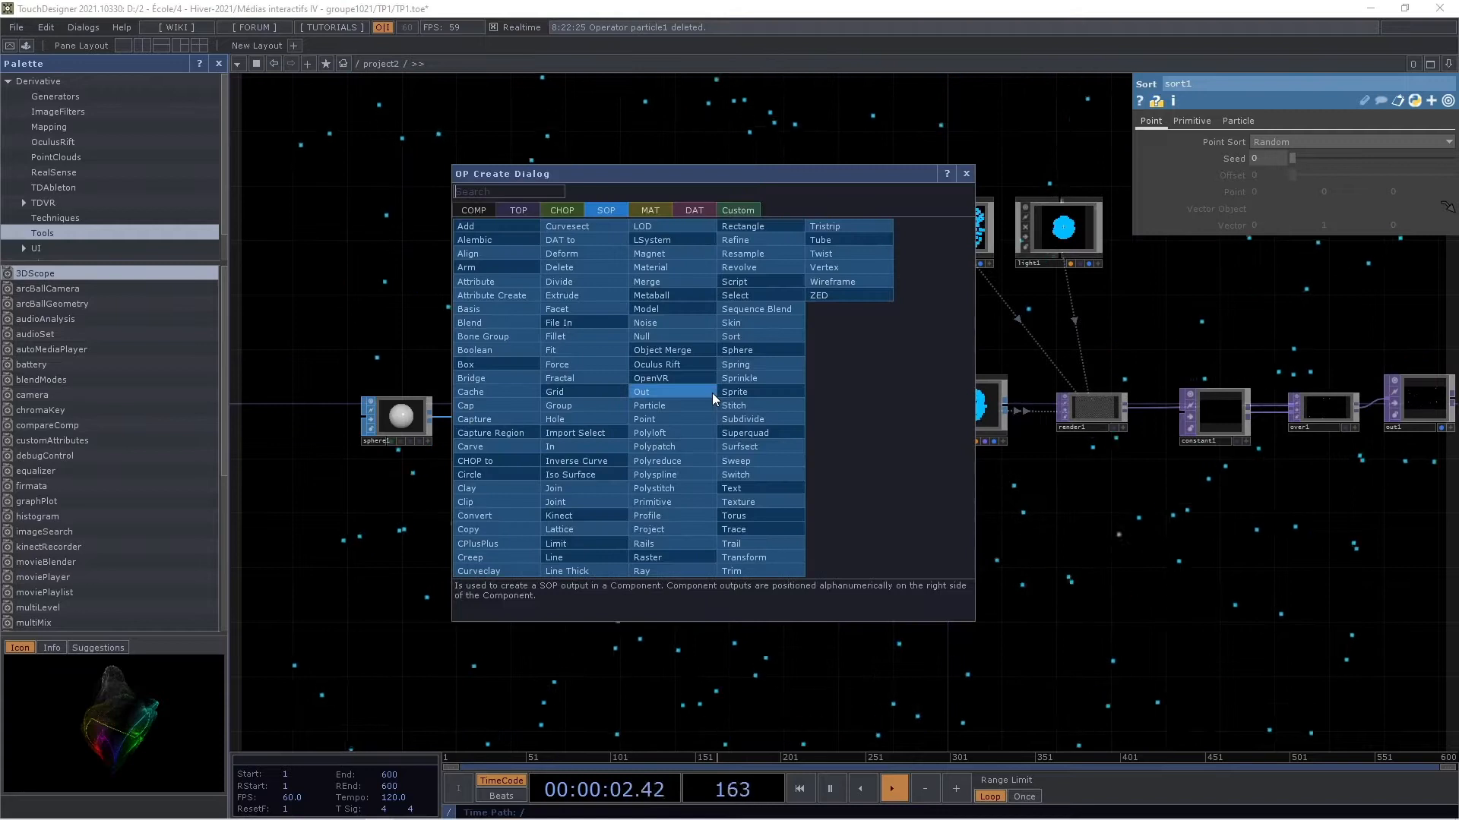
{"action": "type", "text": "point"}
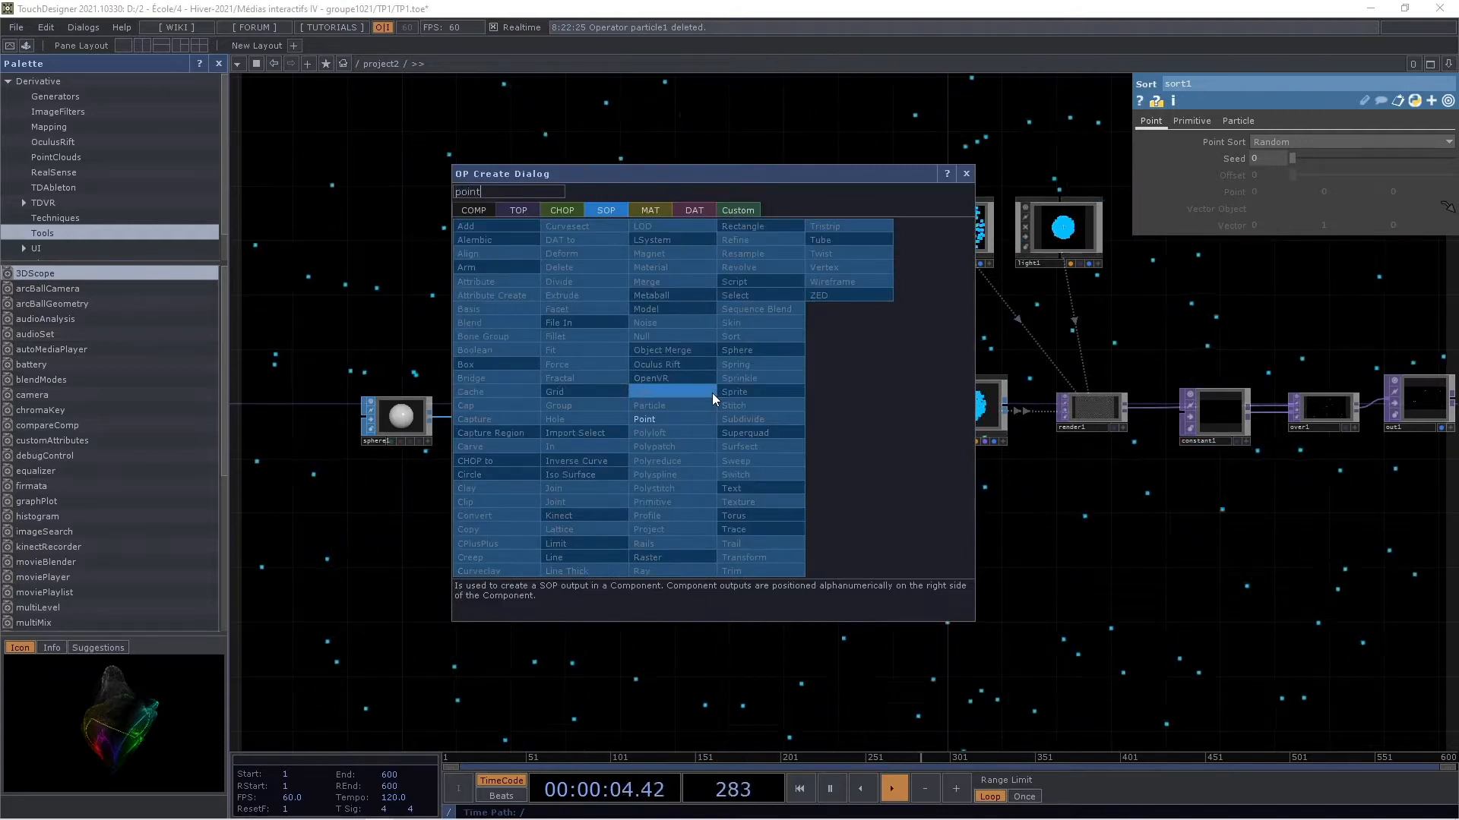
{"action": "left_click", "coordinate": [687, 417]}
{"action": "left_click", "coordinate": [730, 422]}
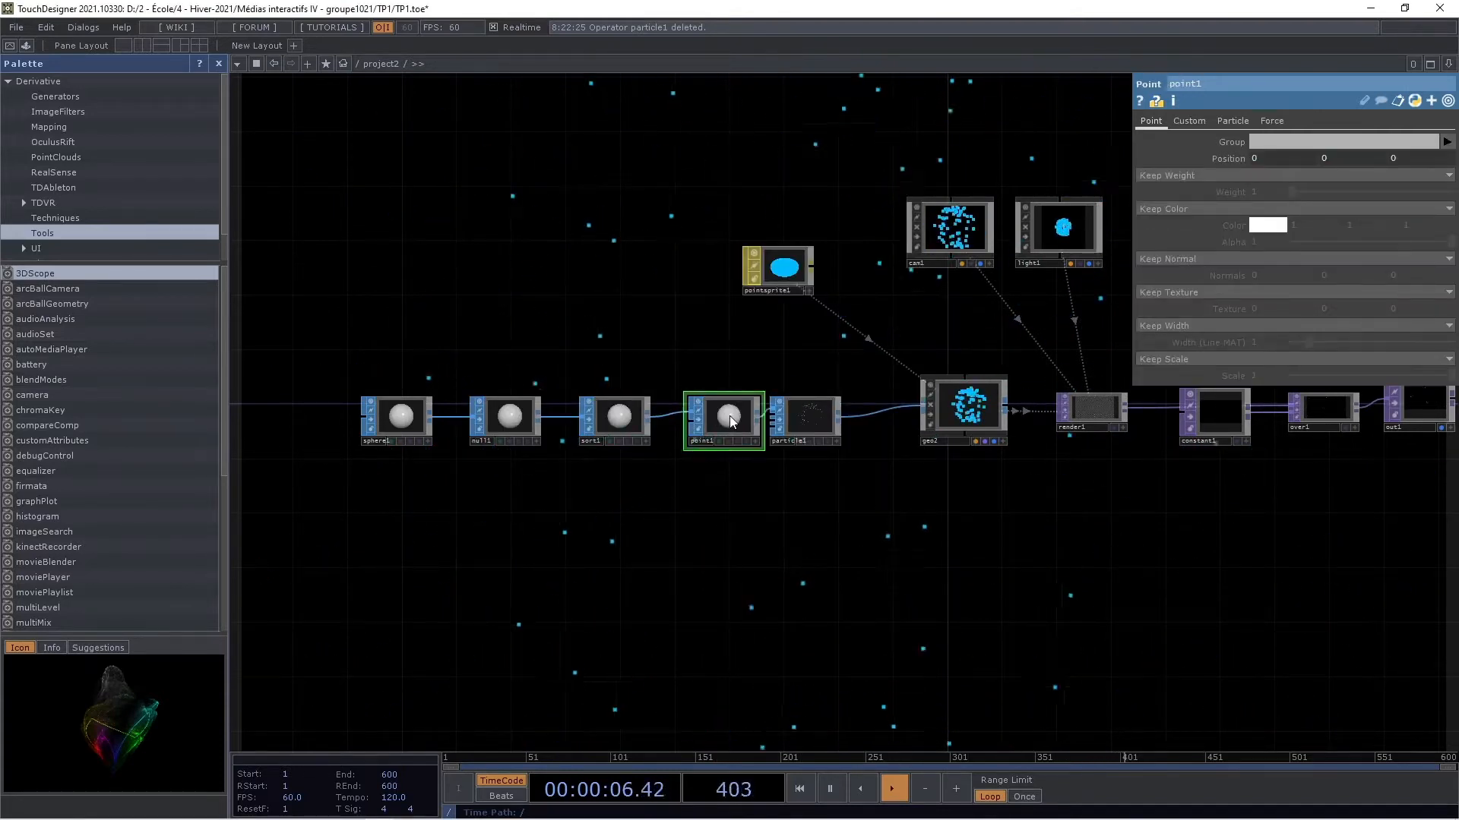
{"action": "left_click_drag", "start_coordinate": [729, 415], "coordinate": [714, 416]}
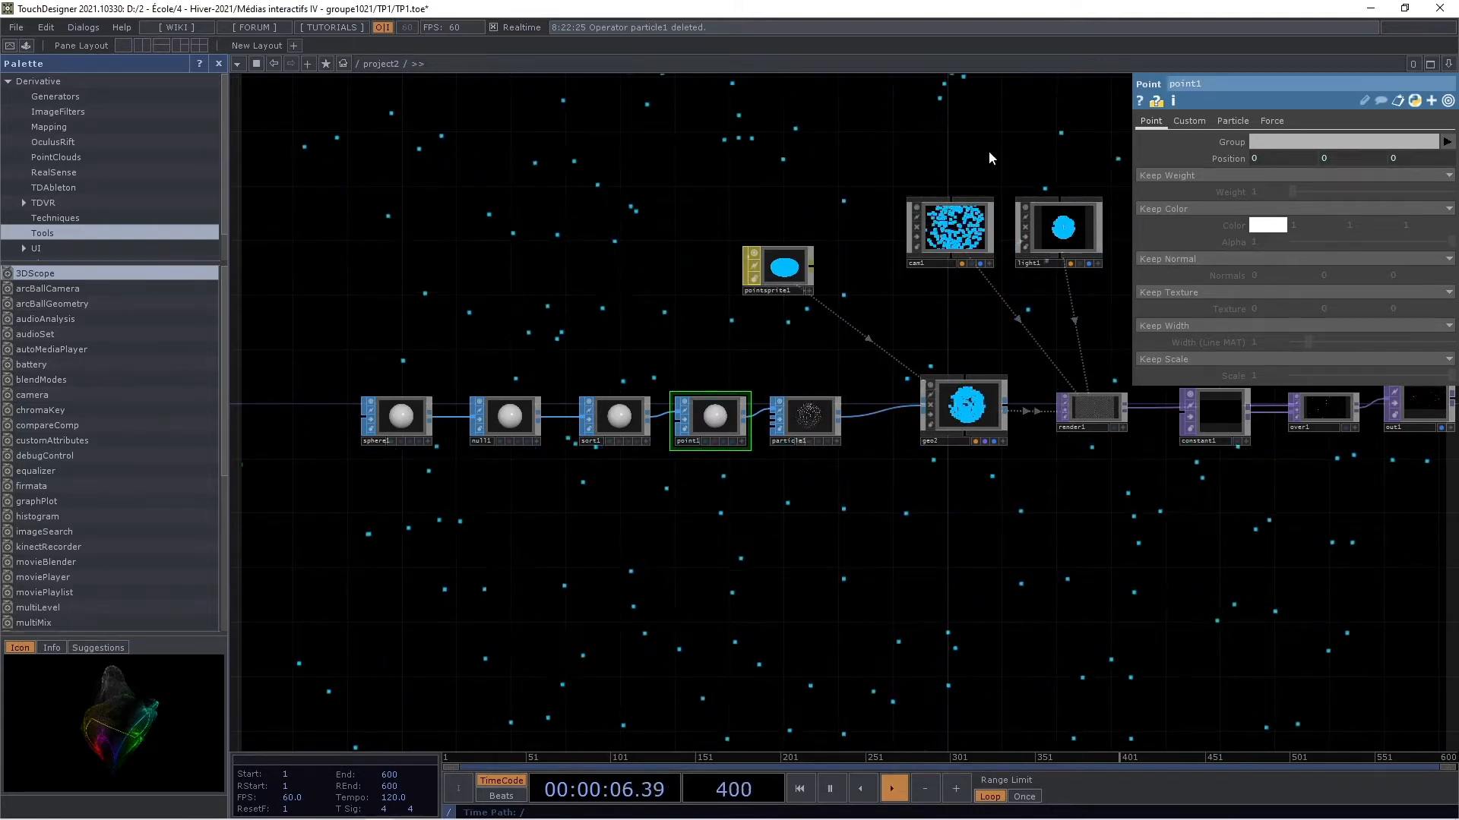
Set the Point node to Add Normal and negate its expressions to -me.inputNormal[0], -me.inputNormal[1] and -me.inputNormal[2] for nx, ny and nz
{"action": "left_click", "coordinate": [1161, 260]}
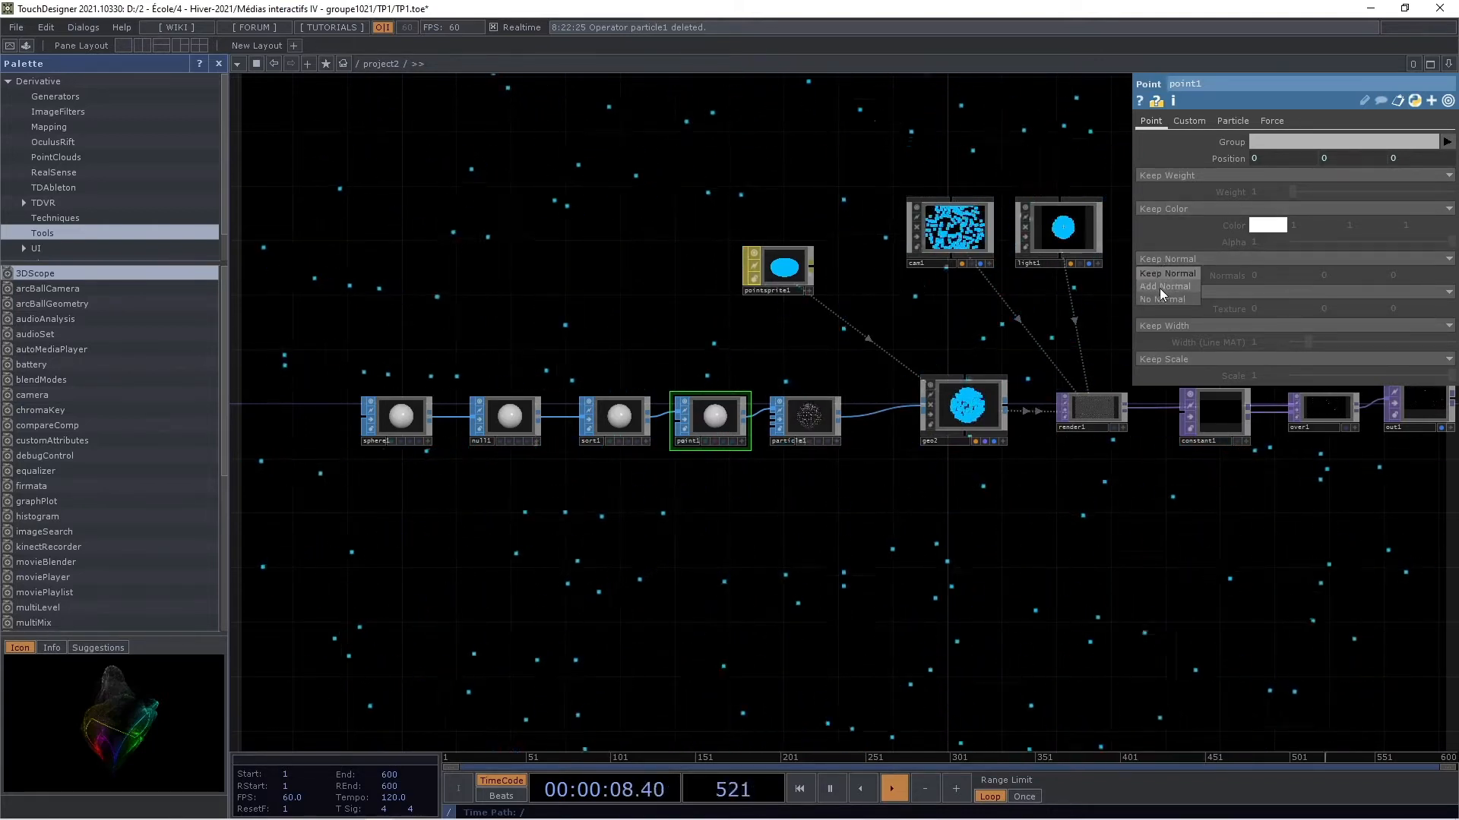
{"action": "left_click", "coordinate": [1162, 287]}
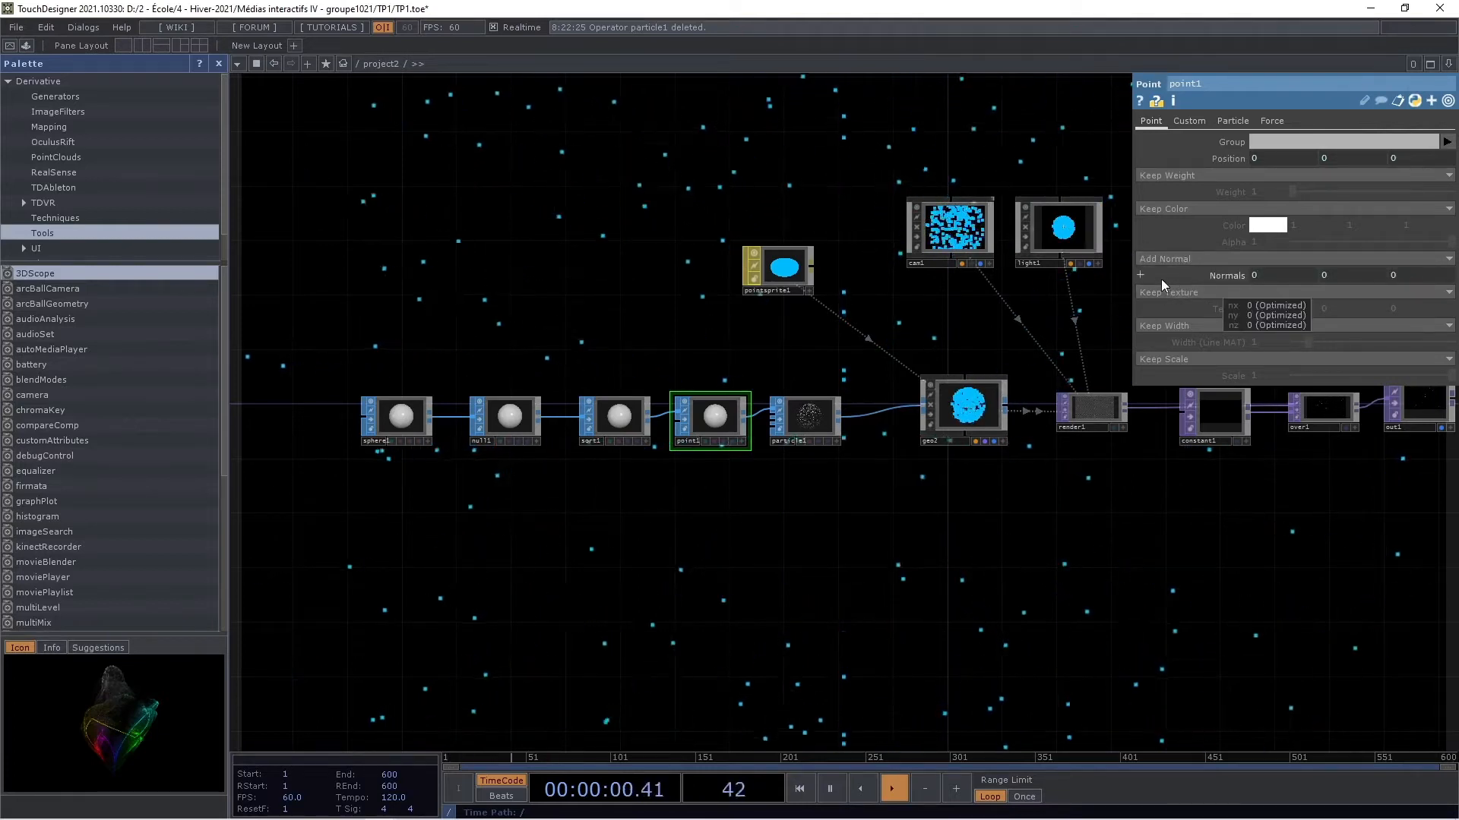
{"action": "left_click", "coordinate": [1140, 275]}
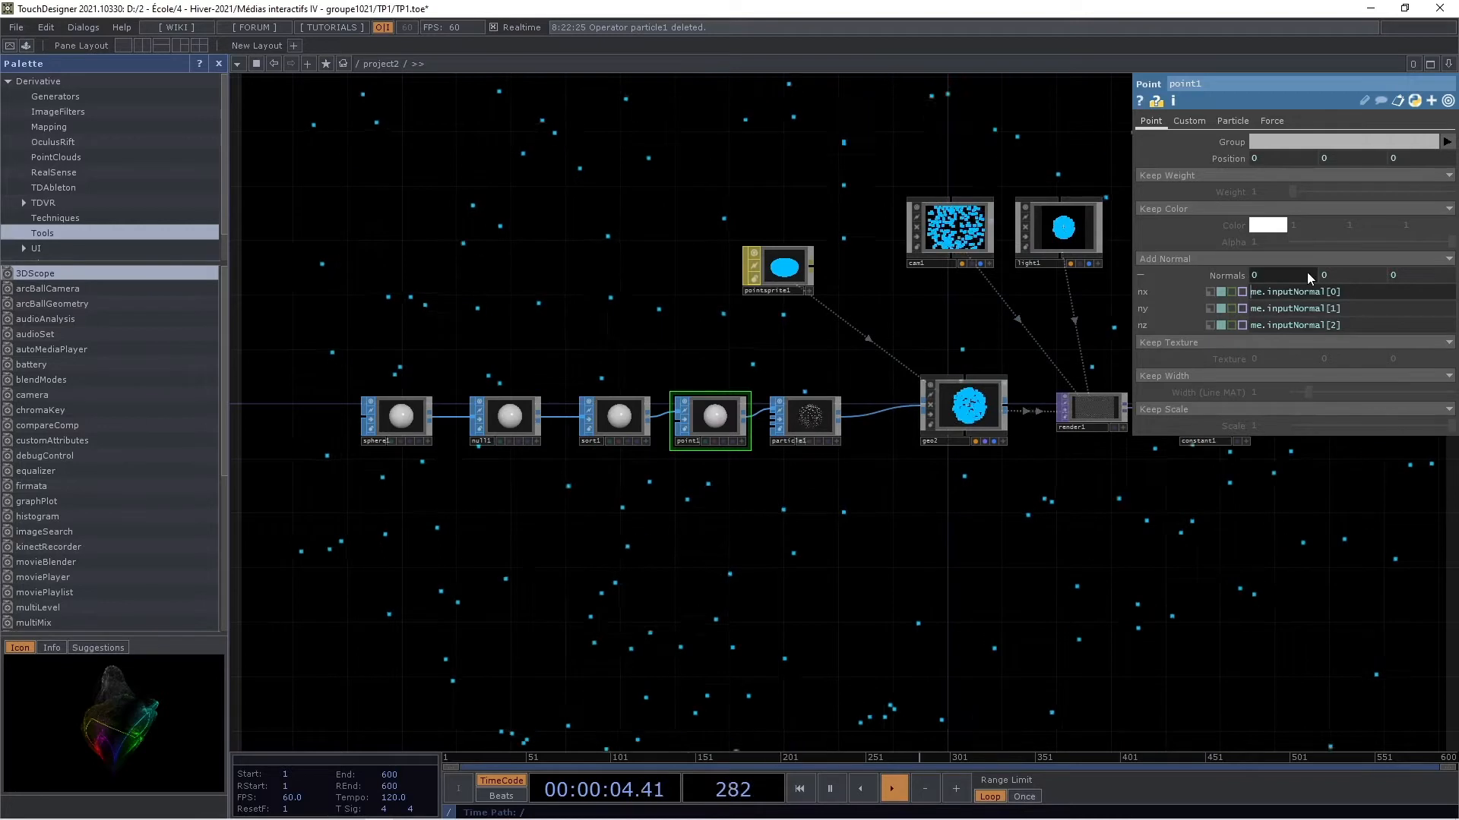
{"action": "left_click", "coordinate": [1252, 292]}
{"action": "type", "text": "-"}
{"action": "left_click", "coordinate": [1254, 310]}
{"action": "type", "text": "-"}
{"action": "left_click", "coordinate": [1251, 327]}
{"action": "type", "text": "-"}
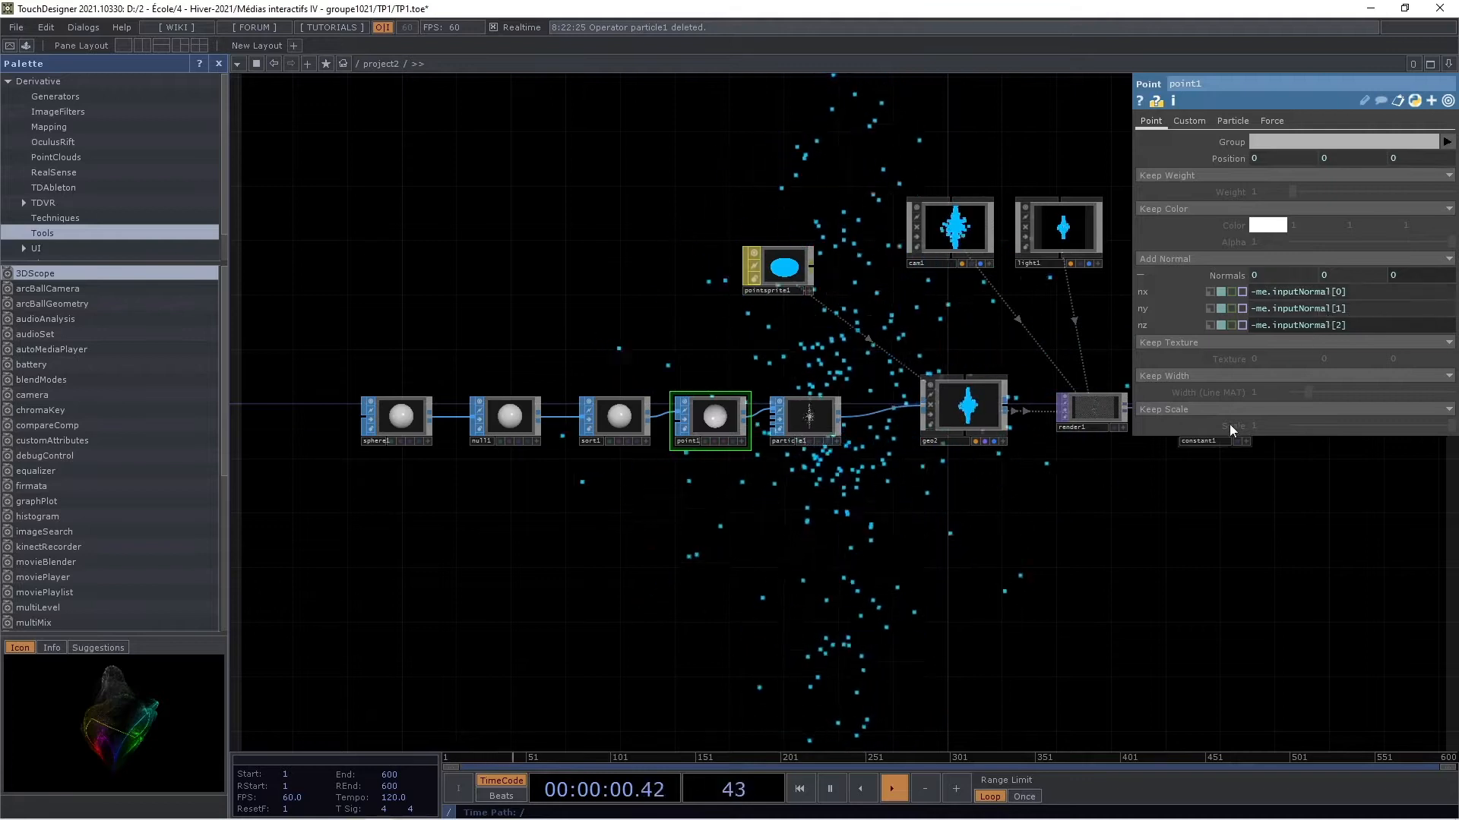
{"action": "left_click", "coordinate": [1188, 535]}
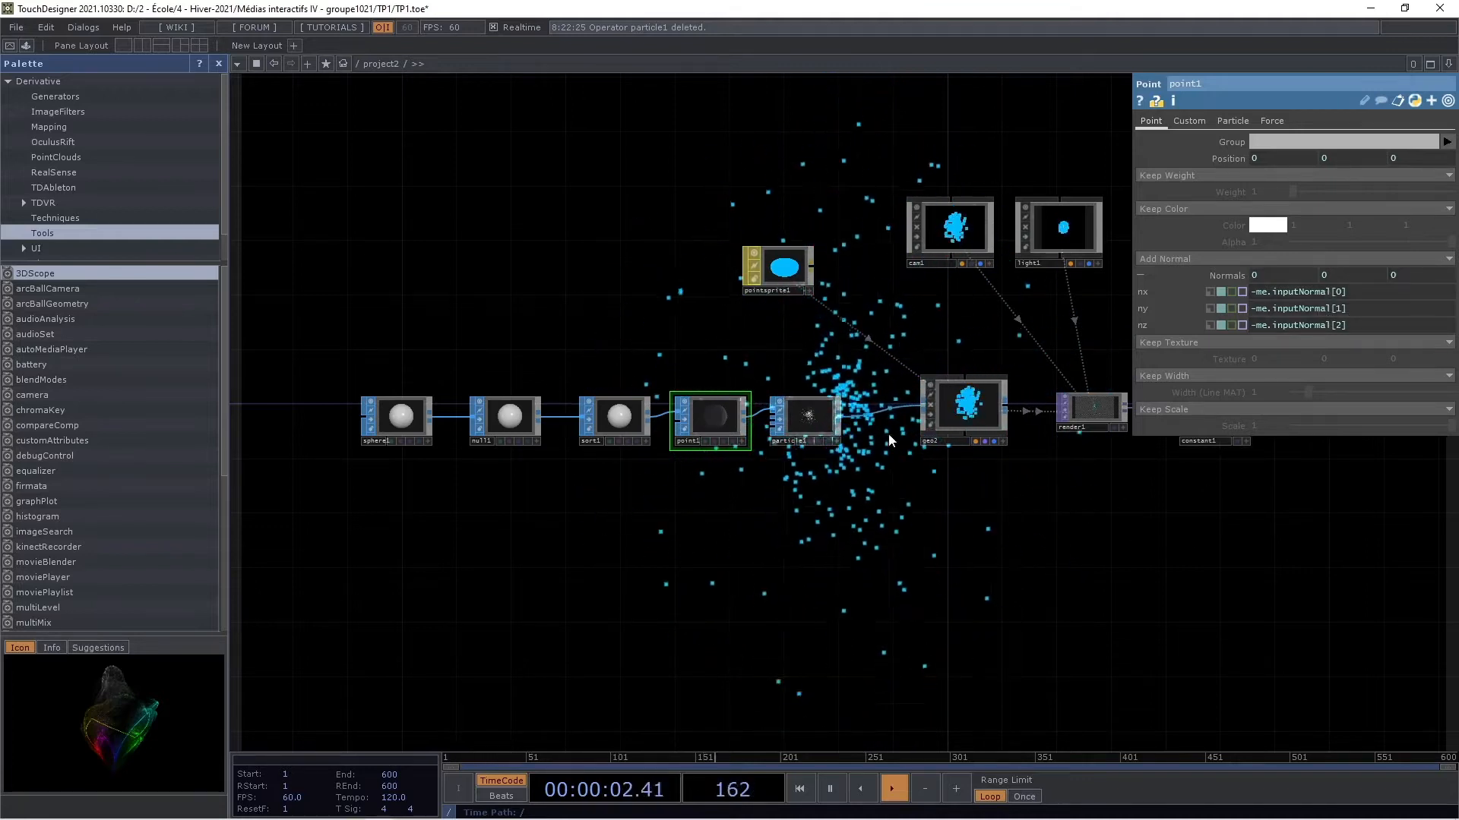
Set the Sphere node's radius to 3 on all three axes
{"action": "scroll", "coordinate": [868, 376], "scroll_direction": "down", "scroll_amount": 3}
{"action": "left_click_drag", "start_coordinate": [870, 372], "coordinate": [812, 392]}
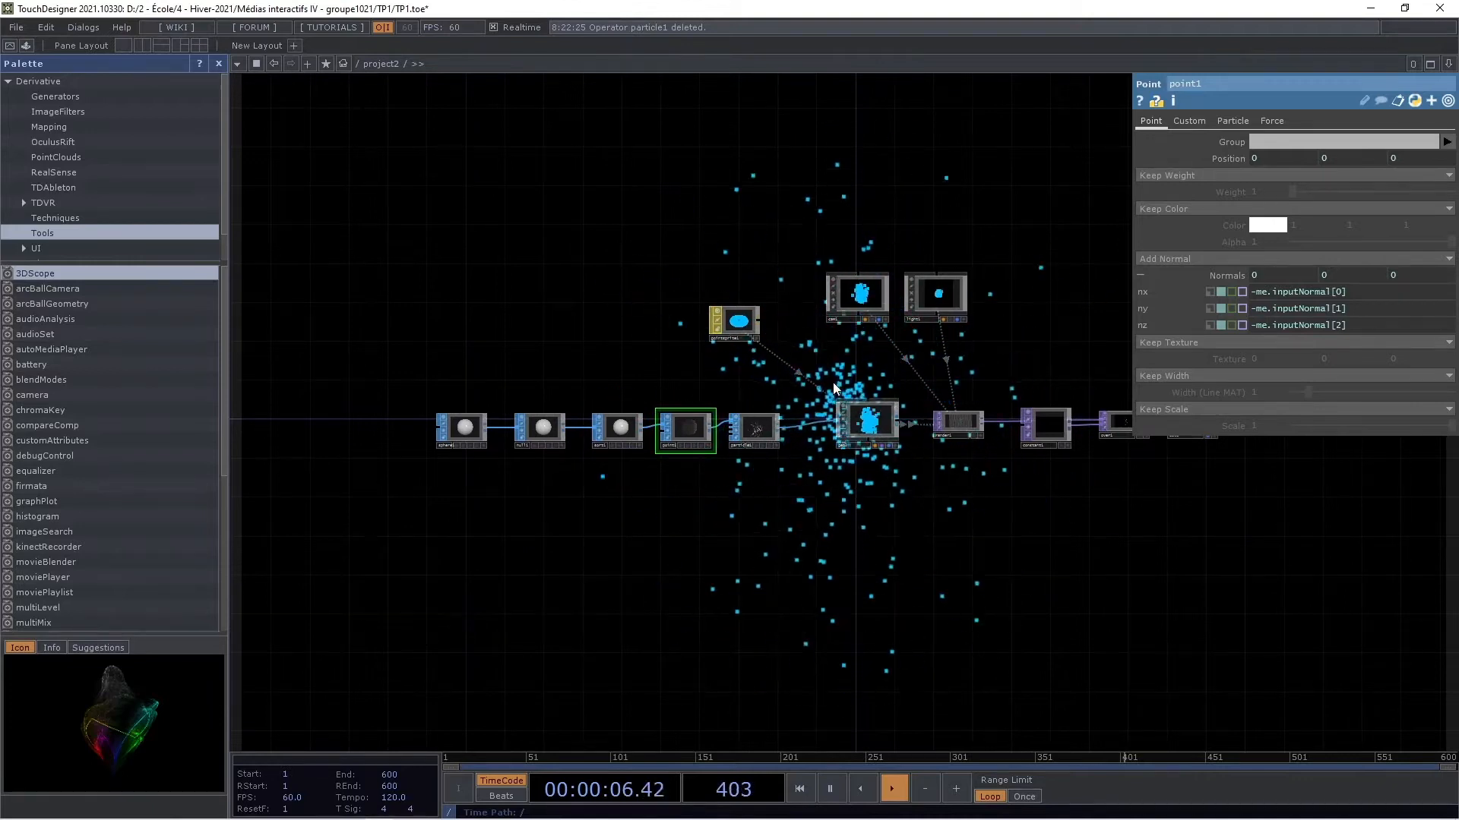
{"action": "left_click_drag", "start_coordinate": [852, 369], "coordinate": [799, 351]}
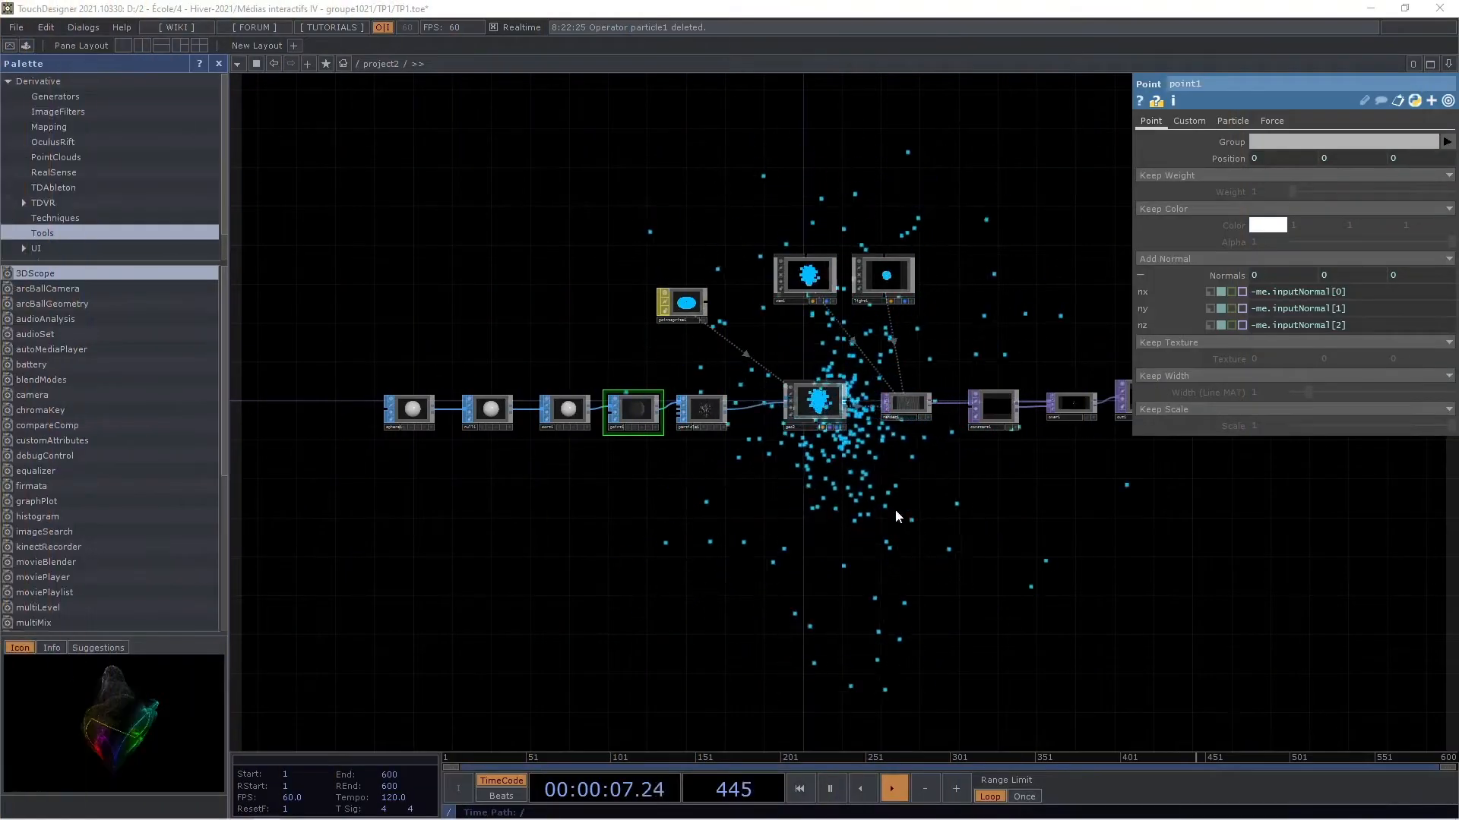
{"action": "left_click_drag", "start_coordinate": [895, 511], "coordinate": [733, 490]}
{"action": "left_click_drag", "start_coordinate": [736, 370], "coordinate": [755, 325]}
{"action": "left_click_drag", "start_coordinate": [508, 343], "coordinate": [556, 348]}
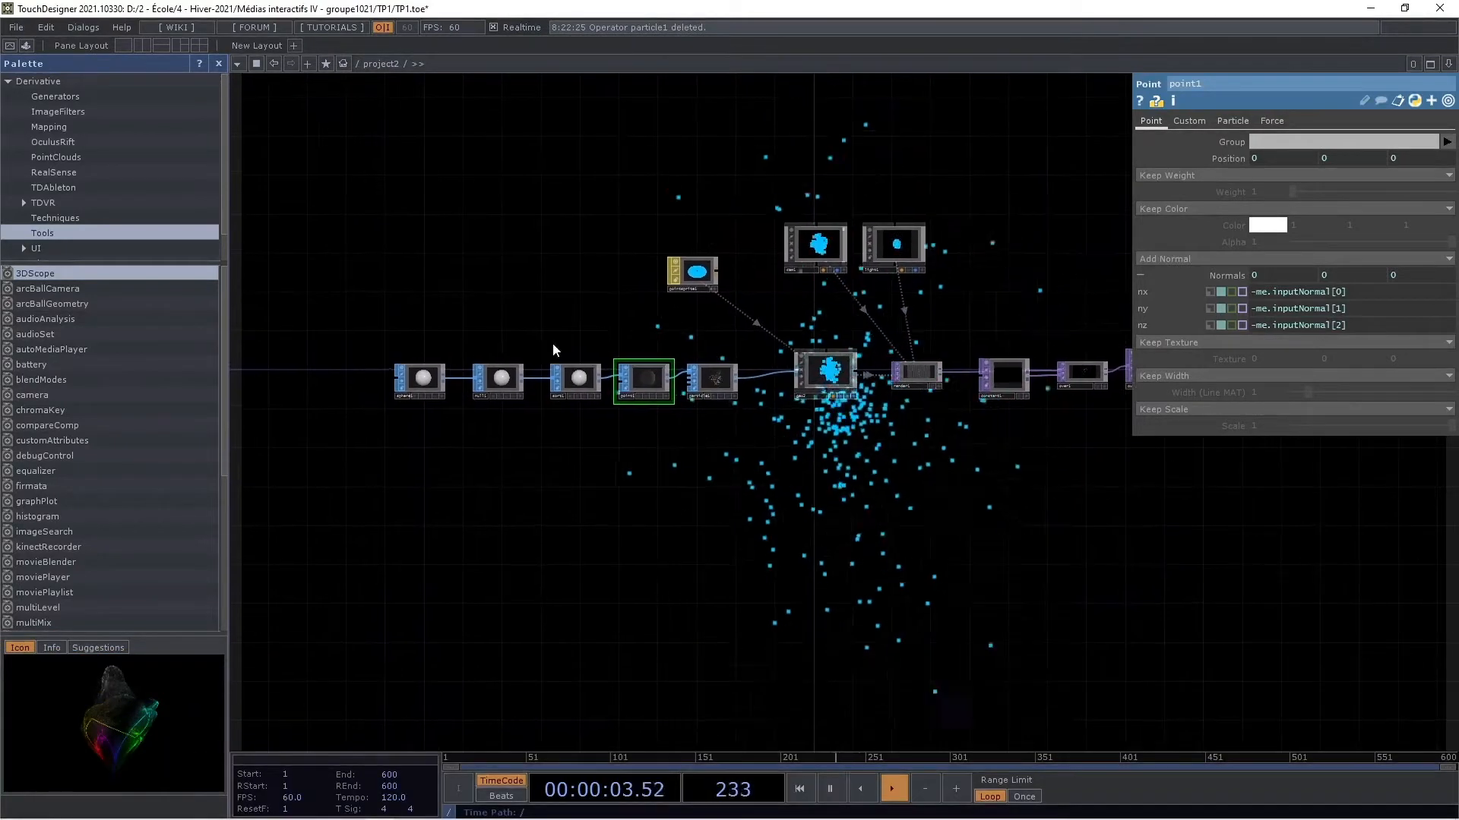
{"action": "left_click", "coordinate": [428, 383]}
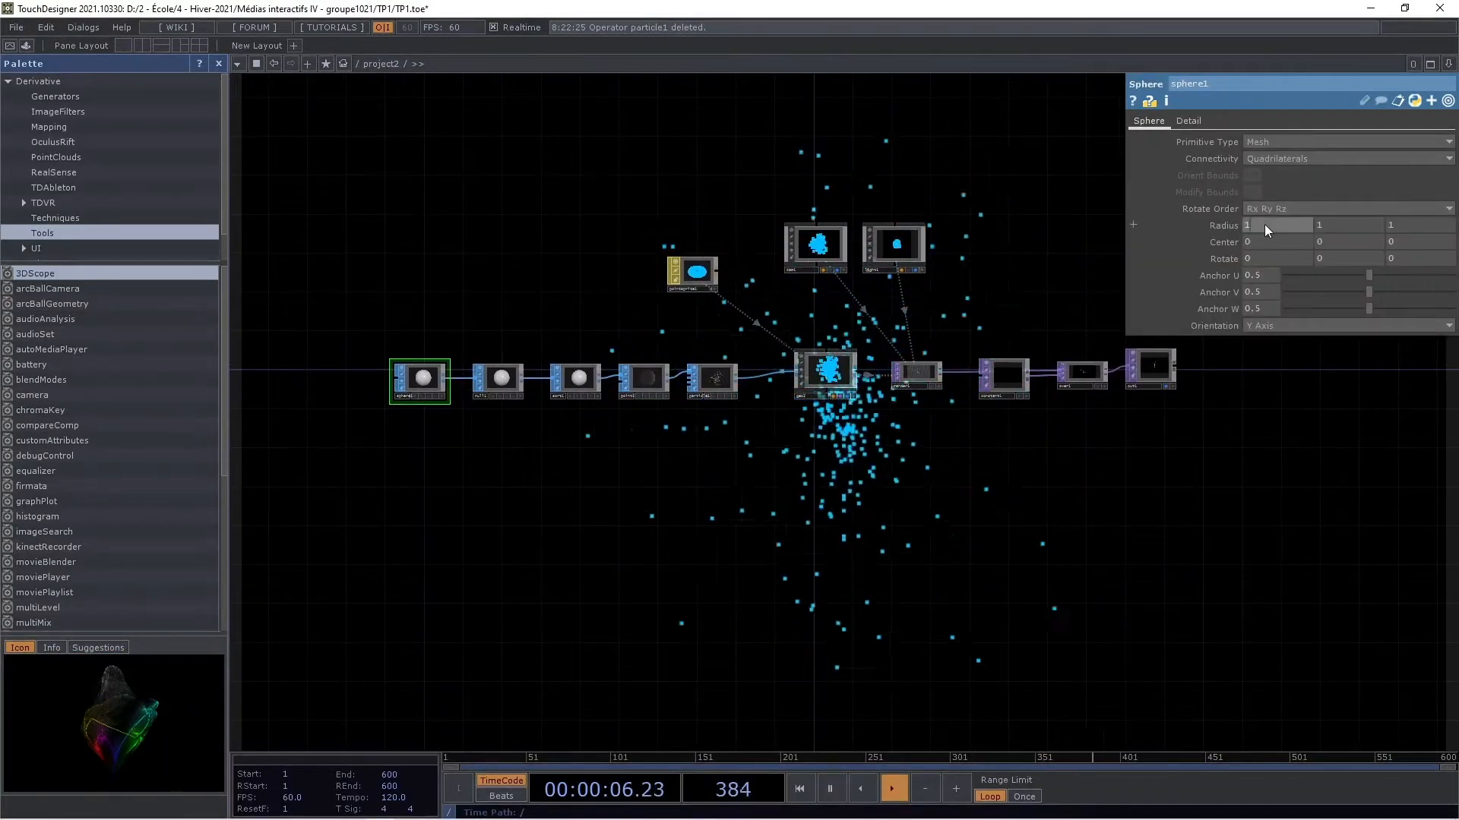
{"action": "left_click_drag", "start_coordinate": [1264, 224], "coordinate": [1404, 218]}
{"action": "type", "text": "3"}
{"action": "left_click", "coordinate": [941, 481]}
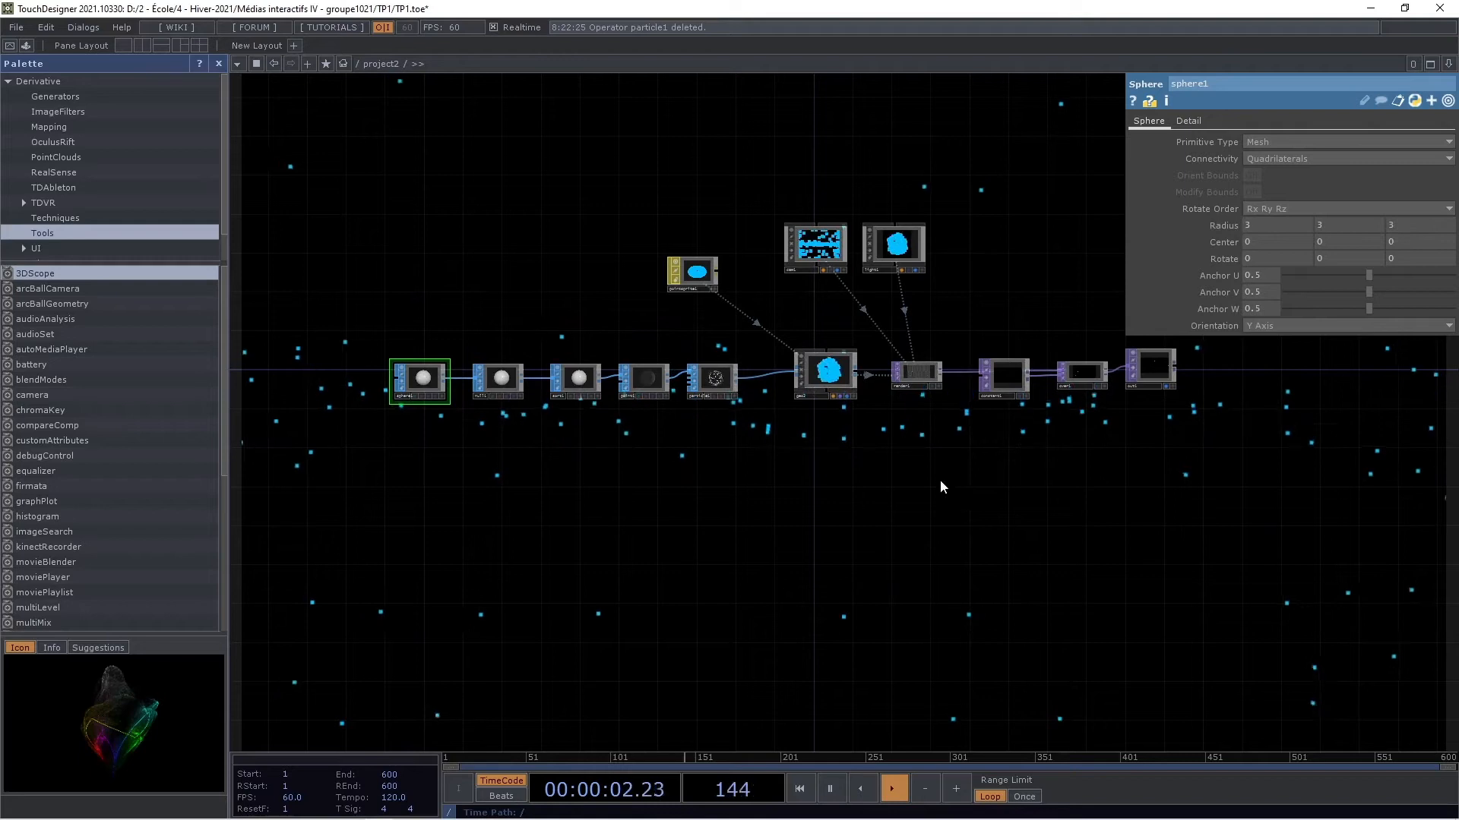
Add a Tube SOP in the empty area below the Sort, Point and Particle nodes
{"action": "mouse_move", "coordinate": [865, 470]}
{"action": "left_mouse_down"}
{"action": "mouse_move", "coordinate": [632, 472]}
{"action": "mouse_move", "coordinate": [723, 508]}
{"action": "mouse_move", "coordinate": [885, 450]}
{"action": "left_mouse_up"}
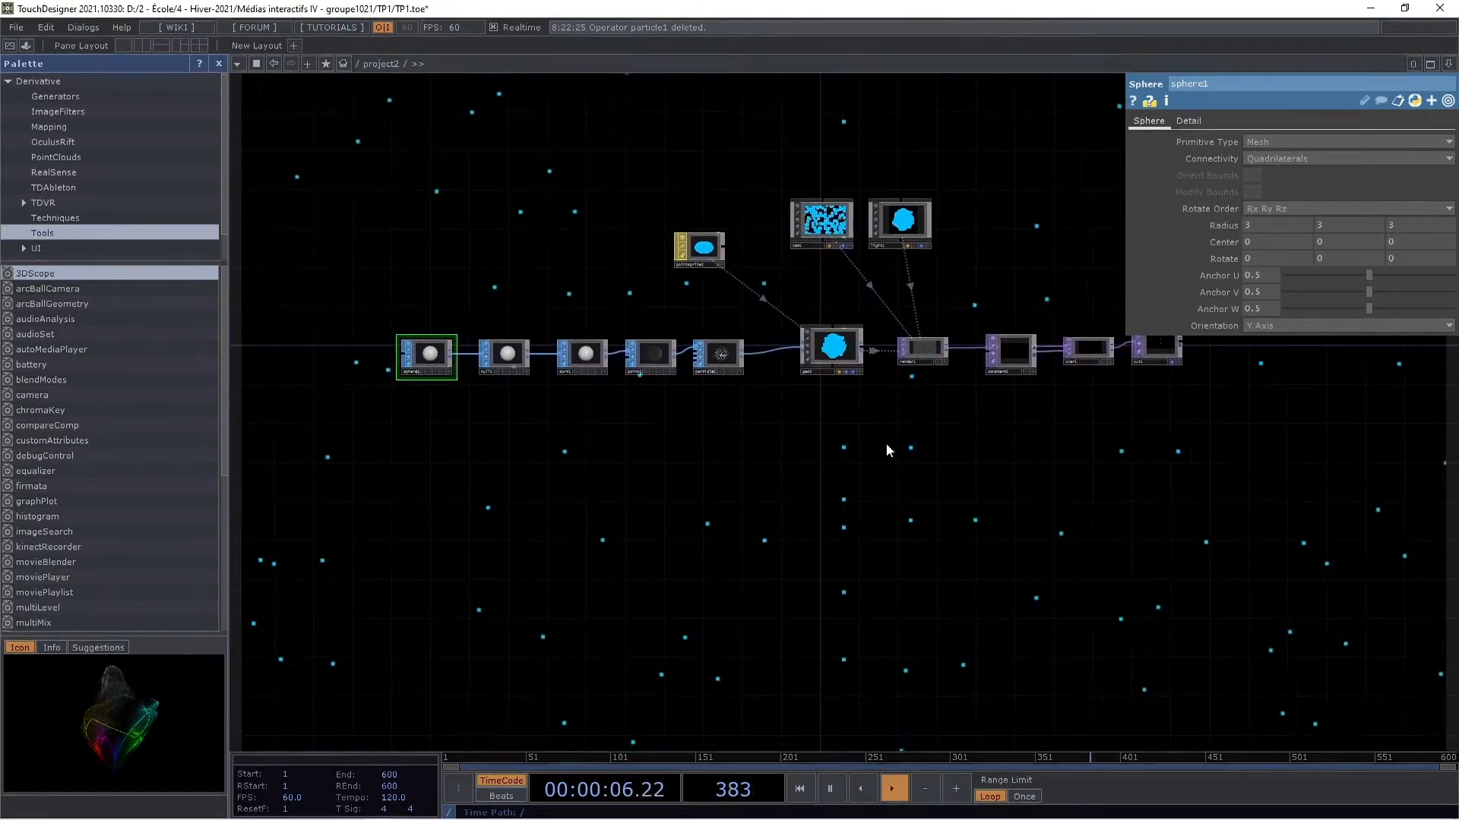
{"action": "scroll", "coordinate": [783, 428], "scroll_direction": "up", "scroll_amount": 2}
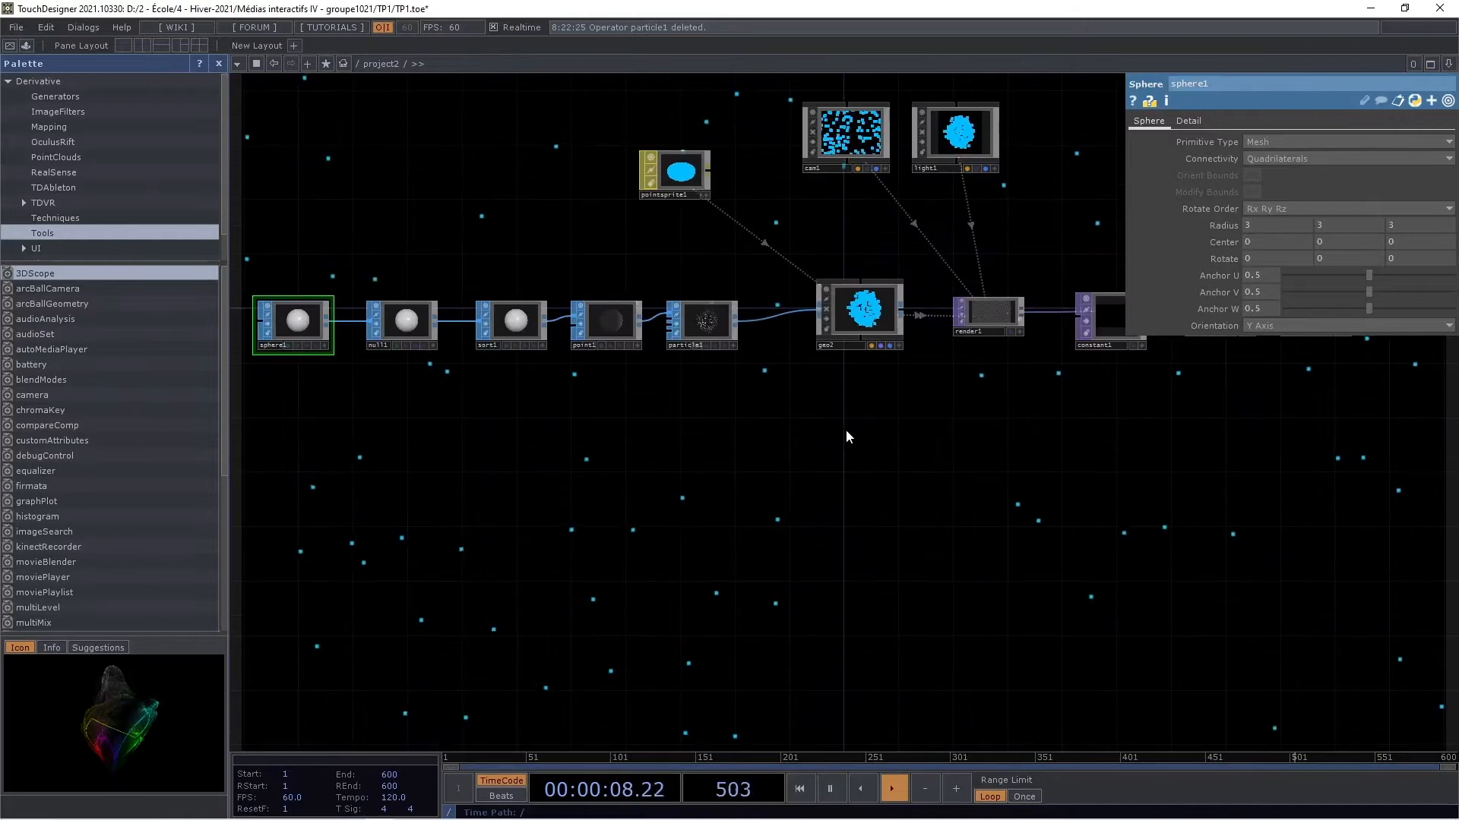
{"action": "left_click_drag", "start_coordinate": [853, 438], "coordinate": [853, 403]}
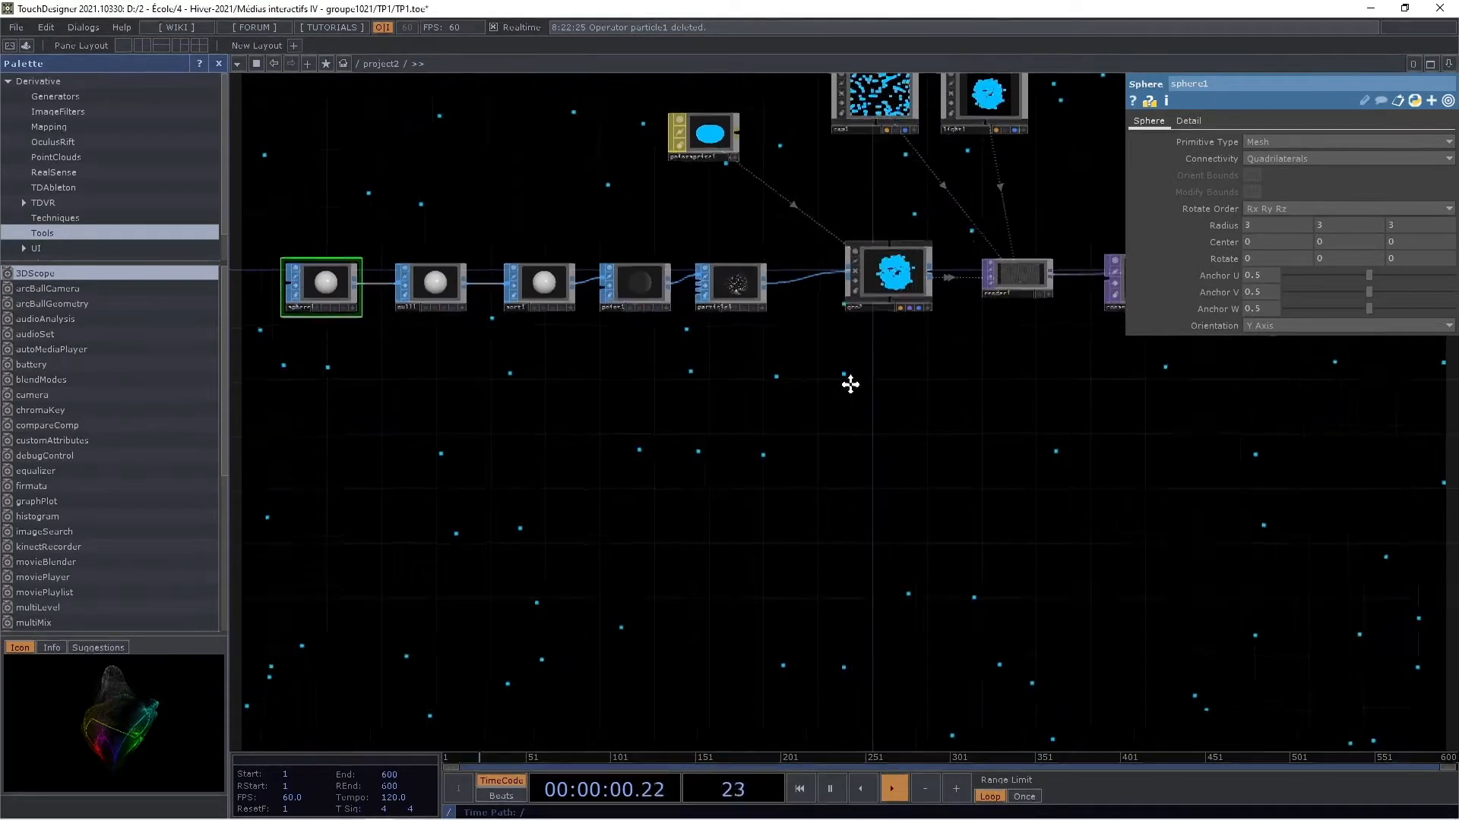
{"action": "right_click", "coordinate": [652, 401]}
{"action": "left_click", "coordinate": [675, 257]}
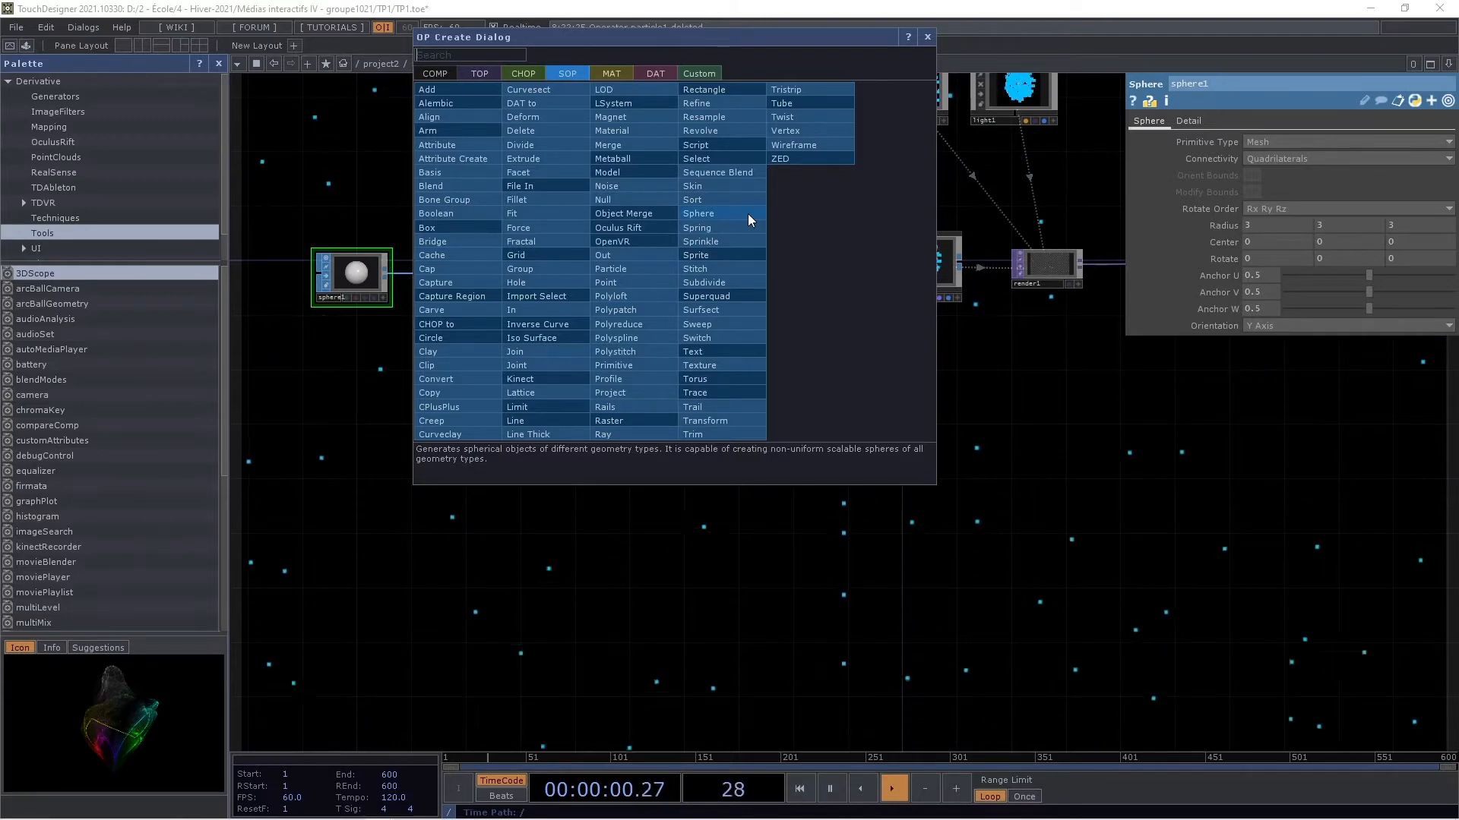
{"action": "left_click", "coordinate": [787, 104]}
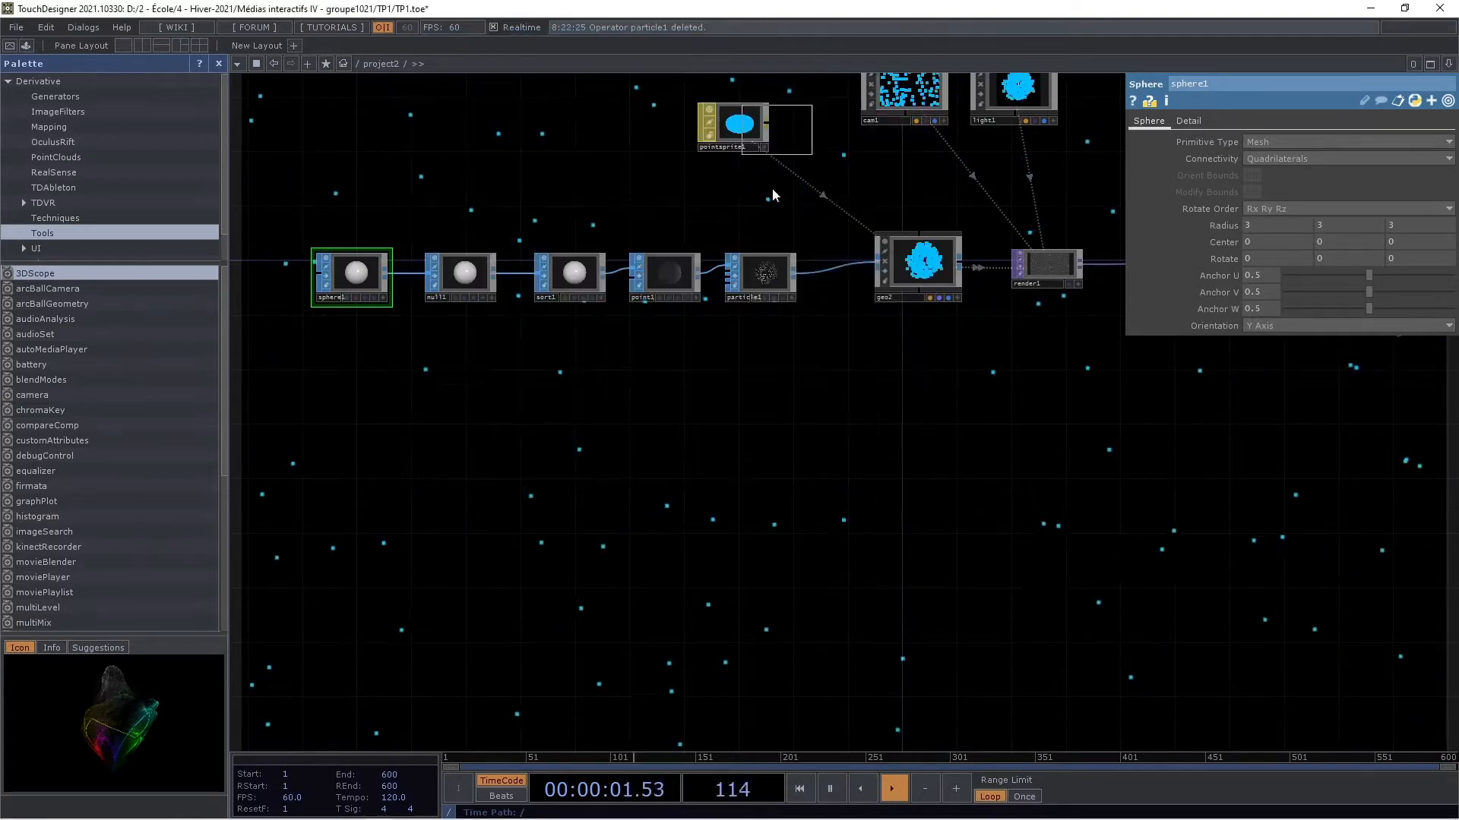
{"action": "left_click", "coordinate": [711, 436]}
{"action": "scroll", "coordinate": [806, 380], "scroll_direction": "up", "scroll_amount": 5}
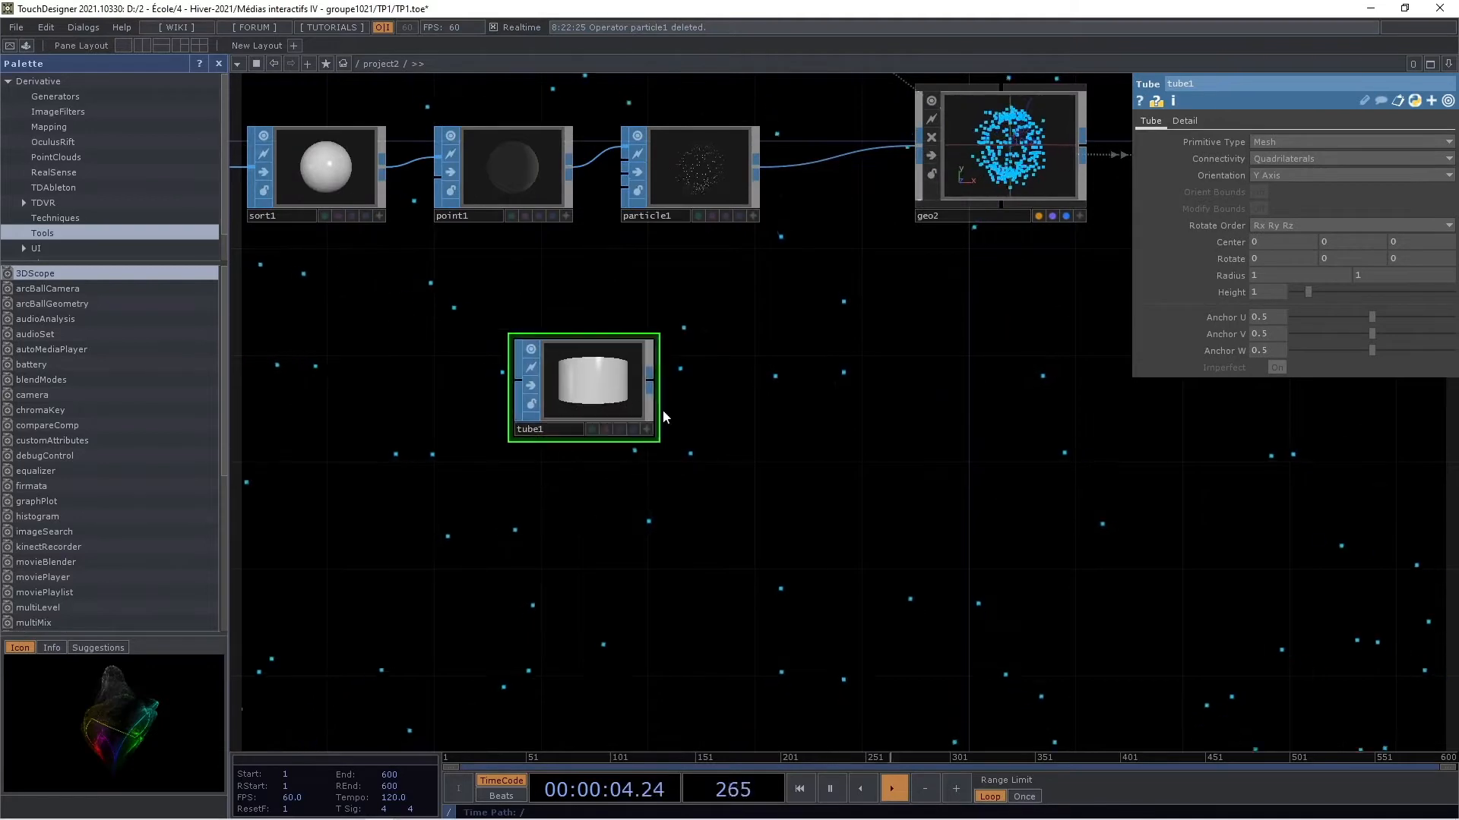
Append a Transform SOP to the Tube's output and arrange the two nodes lower in the network
{"action": "right_click", "coordinate": [648, 384]}
{"action": "type", "text": "trans"}
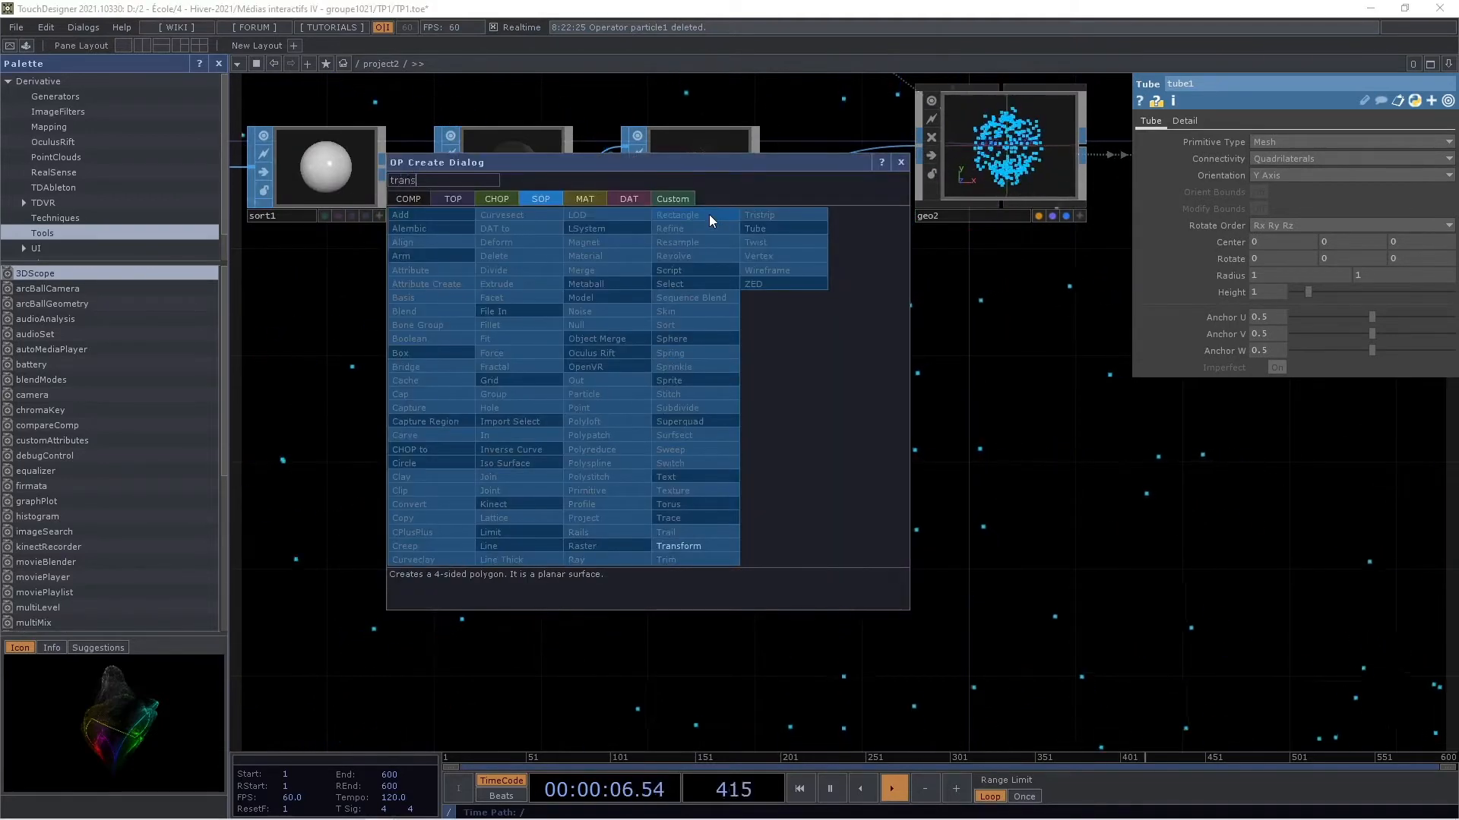
{"action": "left_click", "coordinate": [678, 546]}
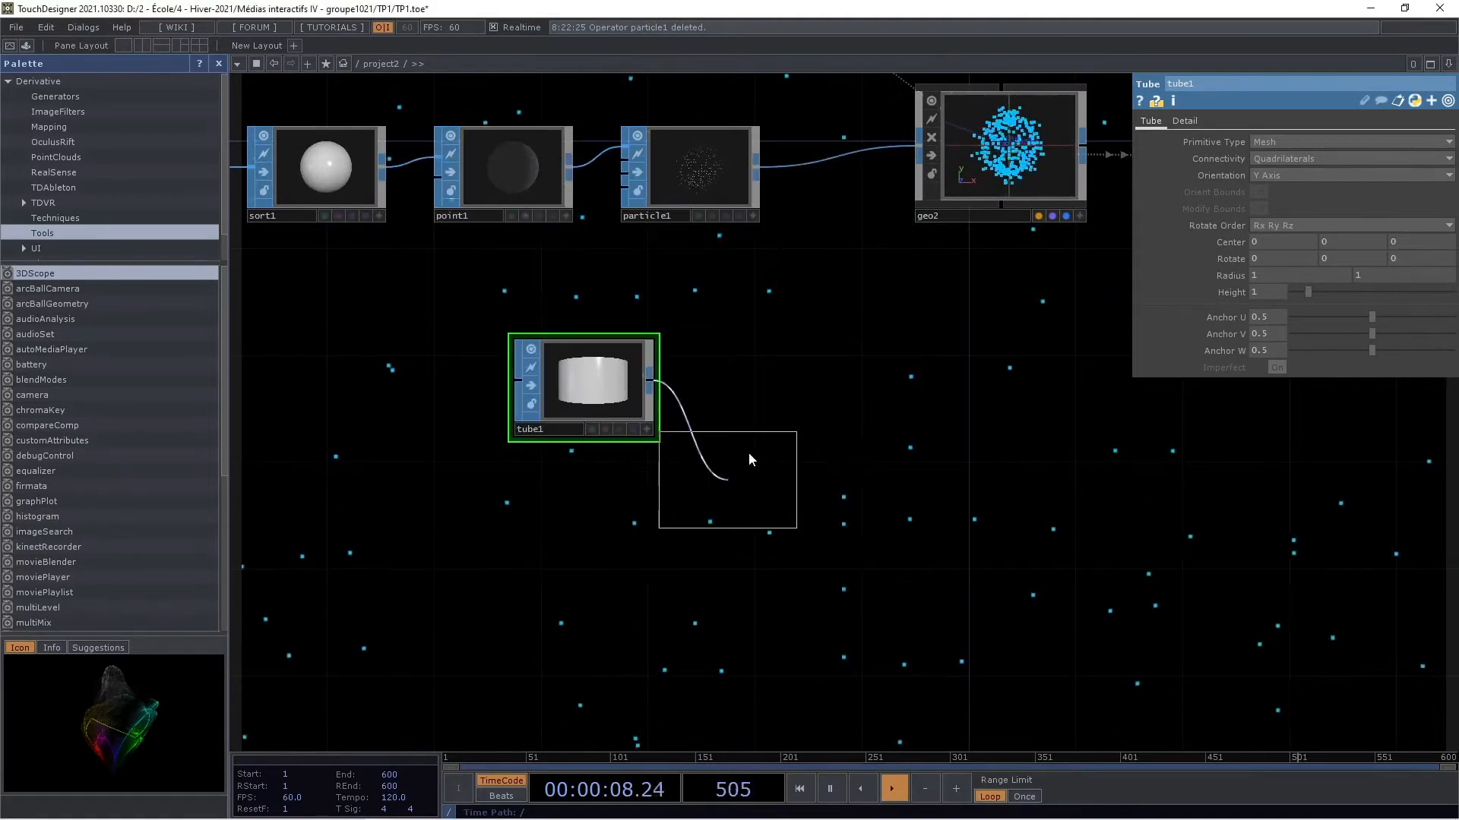
{"action": "left_click", "coordinate": [792, 382]}
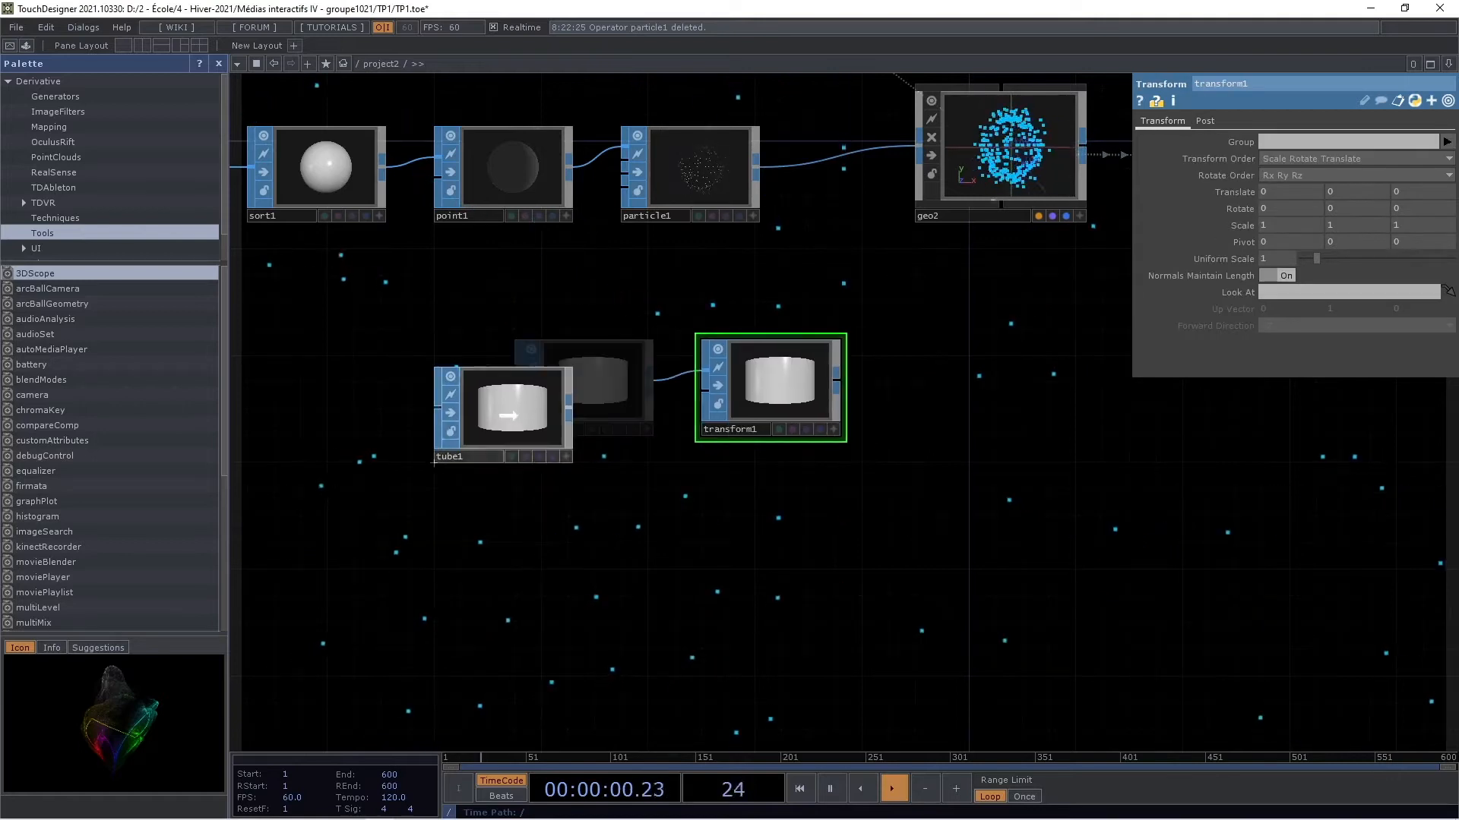
{"action": "left_click_drag", "start_coordinate": [791, 375], "coordinate": [765, 402]}
{"action": "left_click_drag", "start_coordinate": [513, 408], "coordinate": [486, 435]}
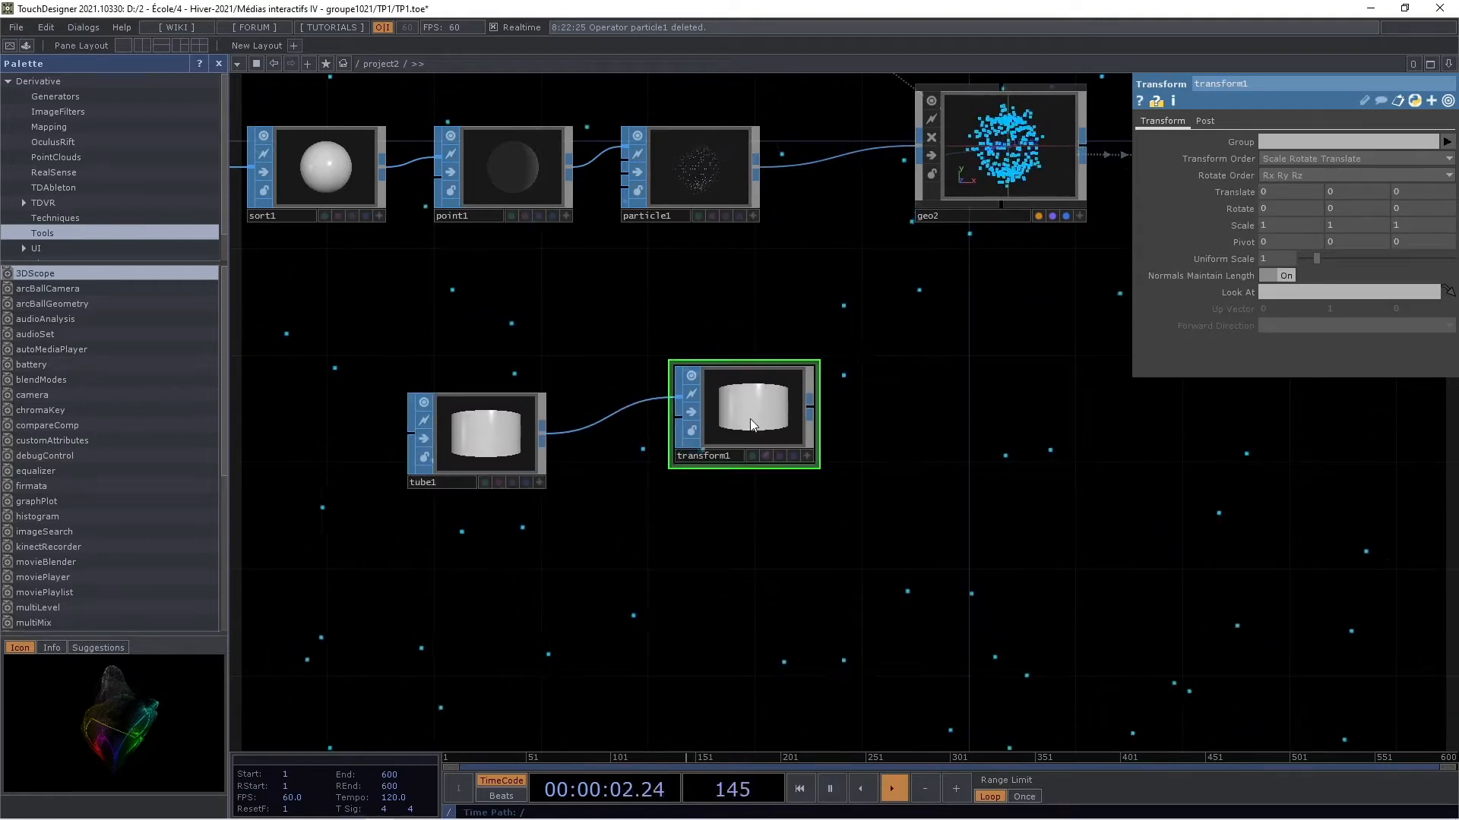
{"action": "left_click_drag", "start_coordinate": [750, 418], "coordinate": [697, 444]}
Space the Particle away from the Point, shift the Tube and Transform back, and connect the Transform's output to a lower input of the Particle
{"action": "left_click_drag", "start_coordinate": [672, 217], "coordinate": [778, 218]}
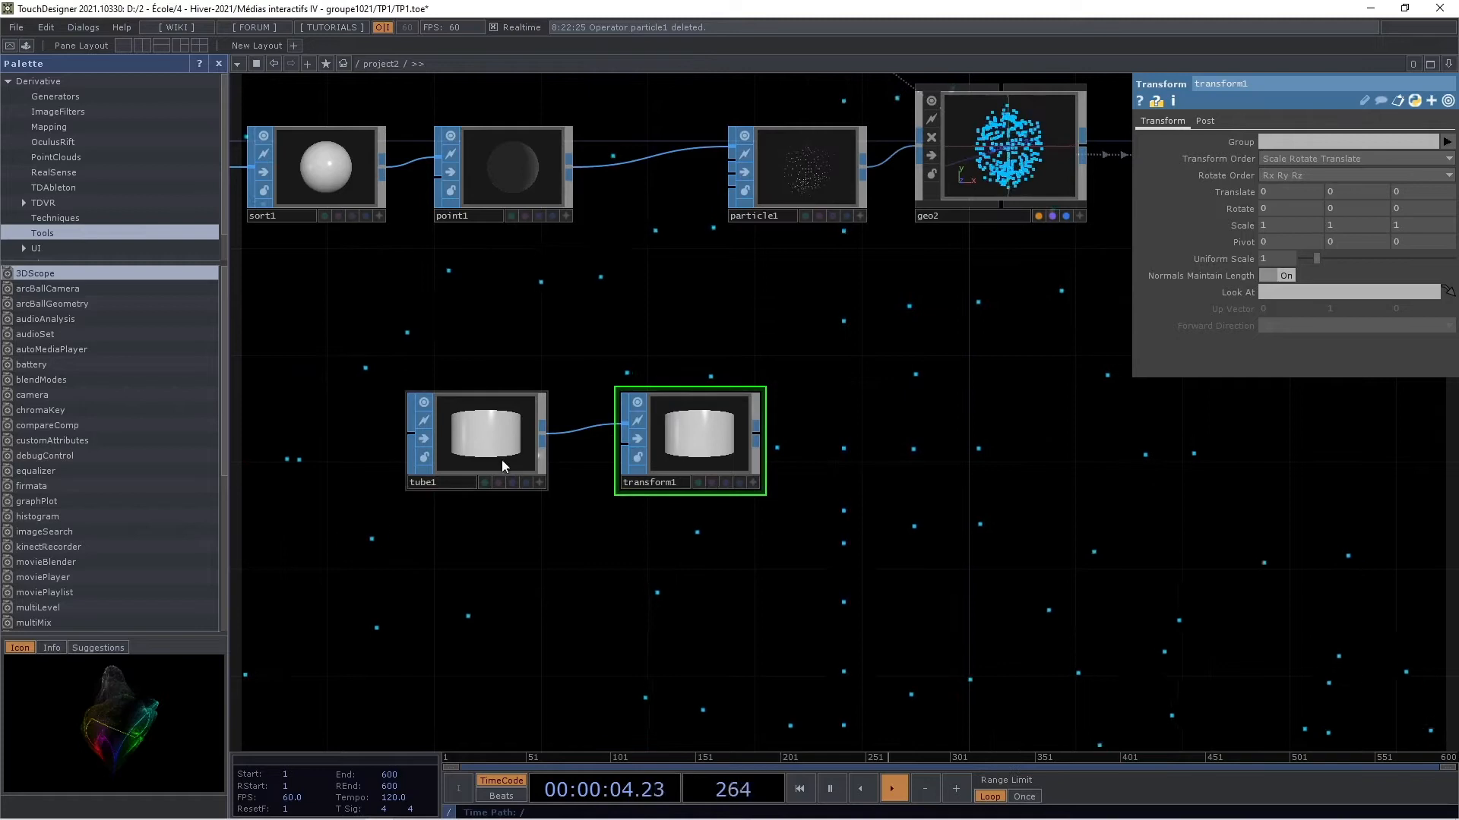
{"action": "left_click_drag", "start_coordinate": [502, 459], "coordinate": [394, 459]}
{"action": "left_click_drag", "start_coordinate": [684, 441], "coordinate": [550, 441]}
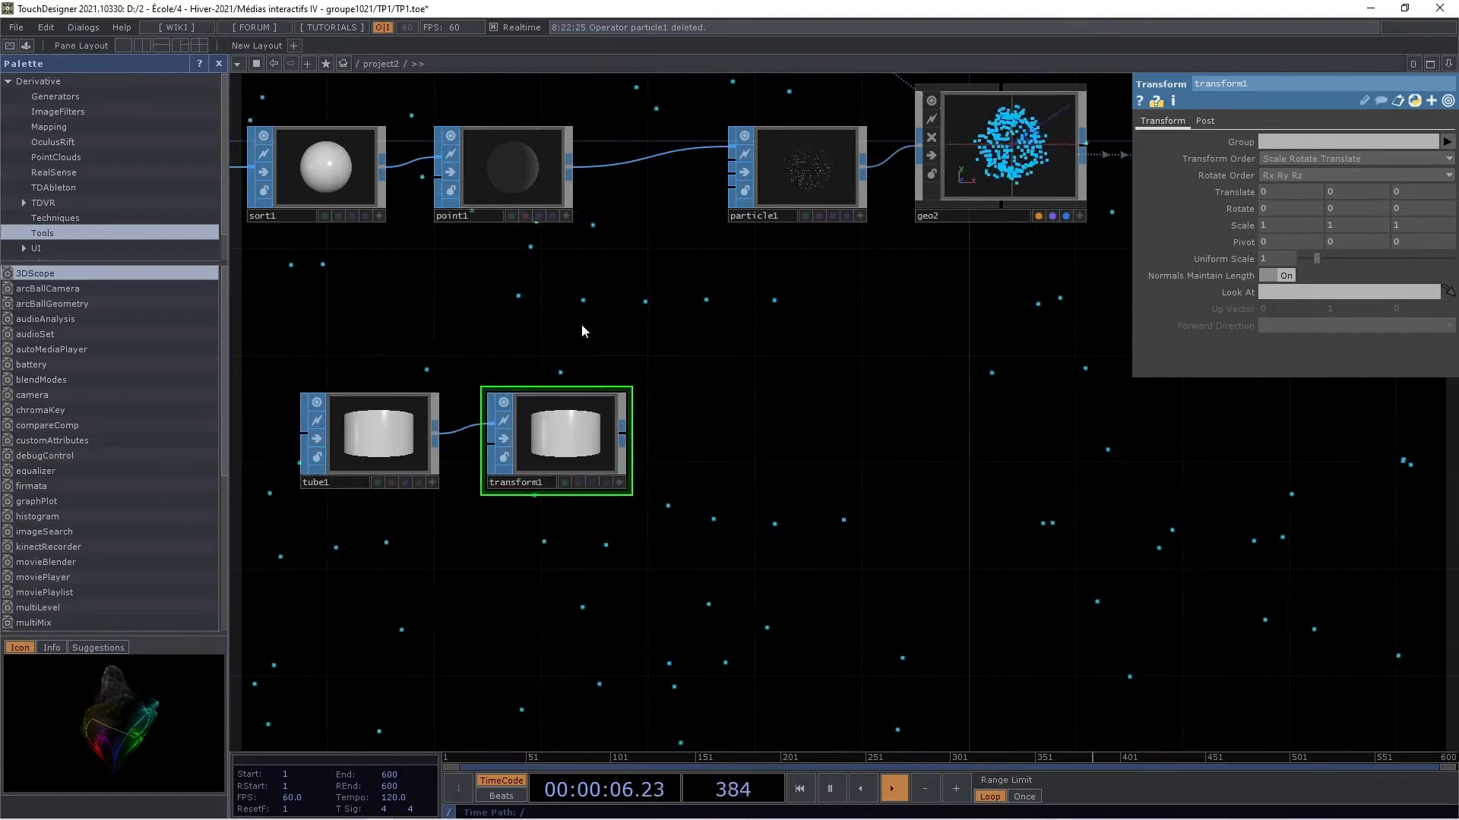
{"action": "left_click_drag", "start_coordinate": [626, 431], "coordinate": [728, 190]}
{"action": "scroll", "coordinate": [711, 322], "scroll_direction": "down", "scroll_amount": 5}
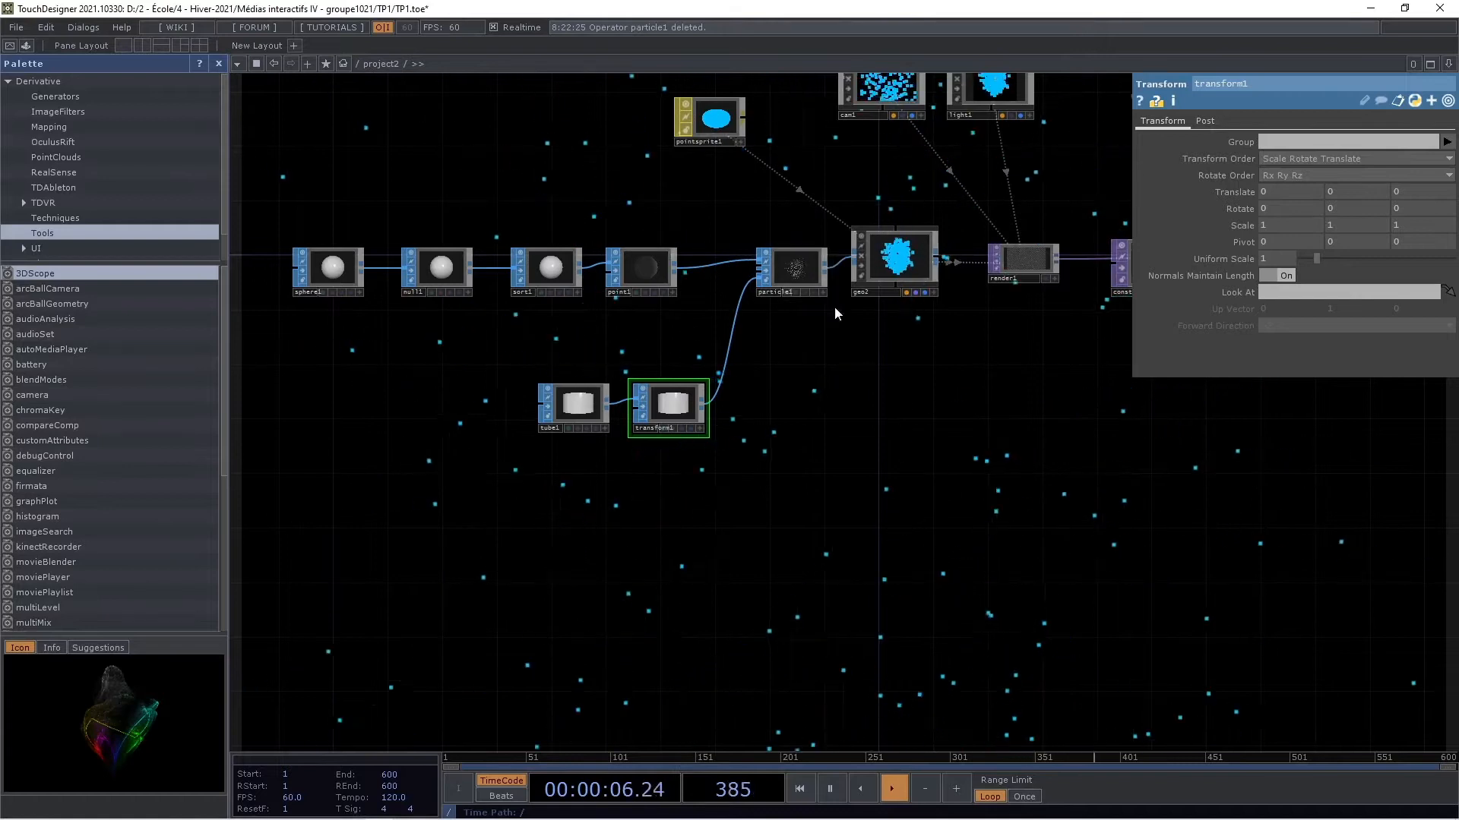
Set the Transform node's X rotation to the expression absTime.seconds *20
{"action": "left_click", "coordinate": [579, 407]}
{"action": "left_click", "coordinate": [646, 400]}
{"action": "left_click", "coordinate": [581, 407]}
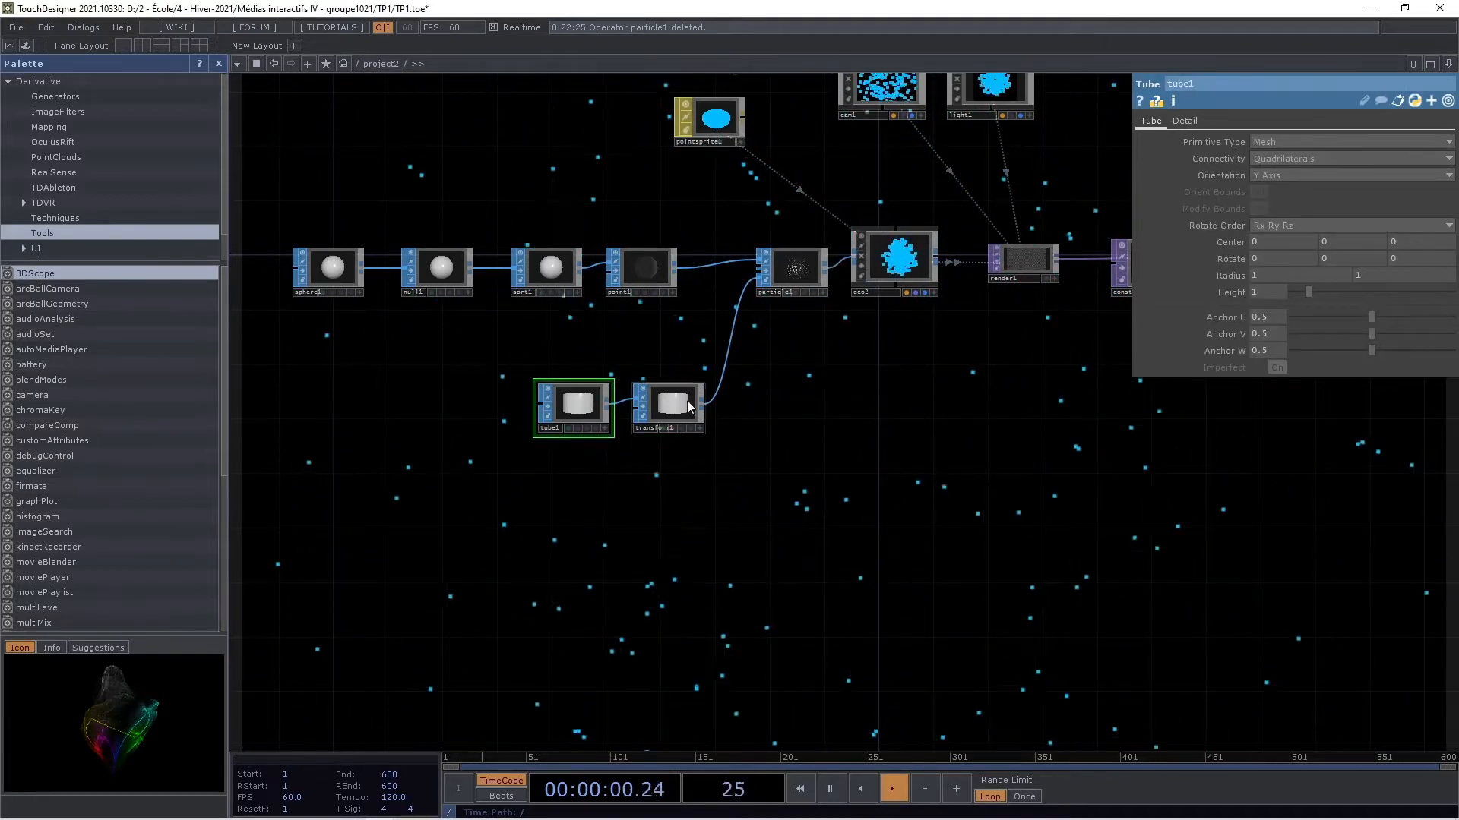
{"action": "left_click", "coordinate": [644, 405]}
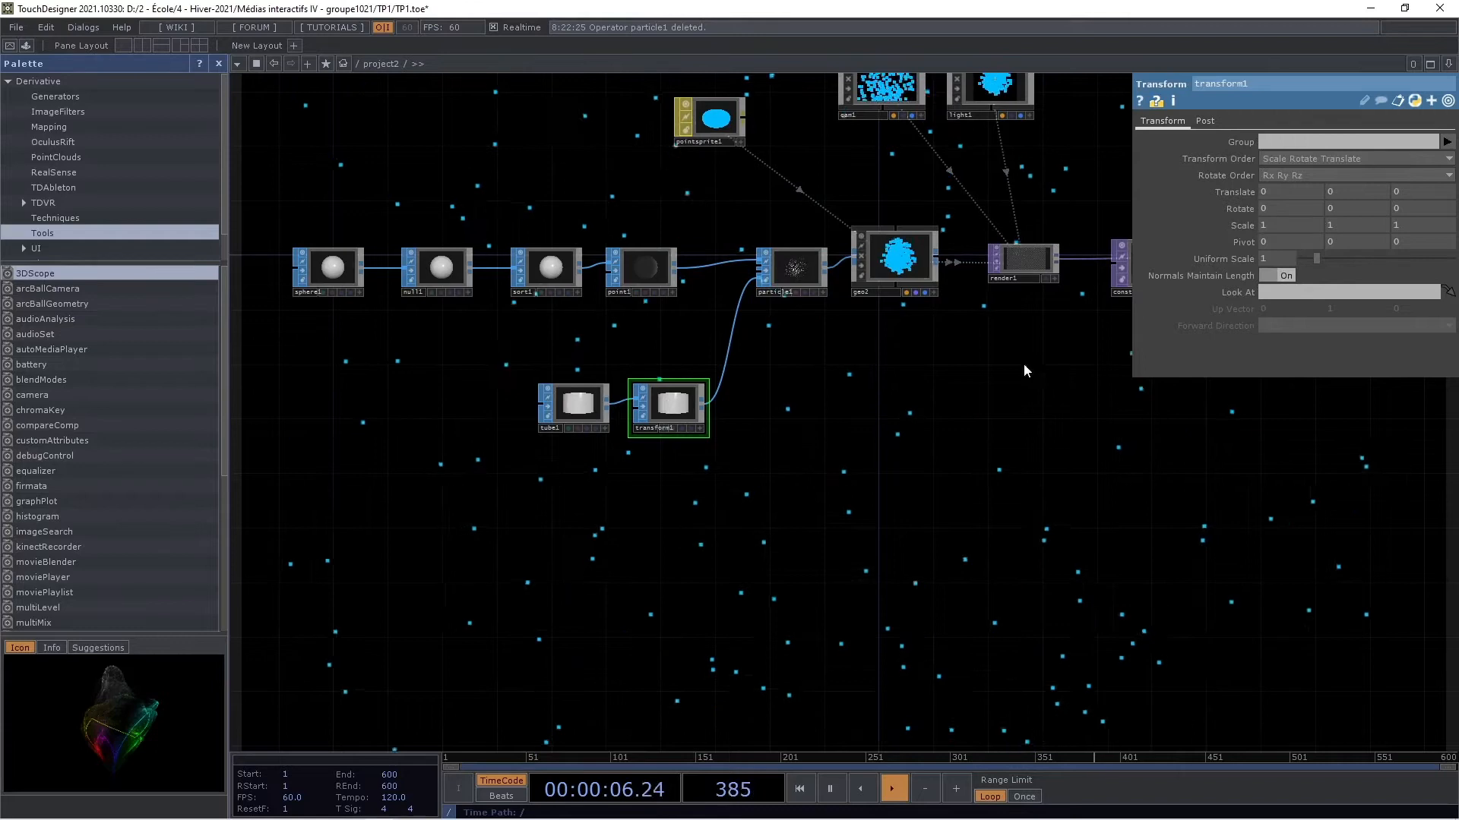
{"action": "left_click", "coordinate": [1141, 208]}
{"action": "left_click", "coordinate": [1287, 226]}
{"action": "key", "text": "BackSpace"}
{"action": "type", "text": "abdTi"}
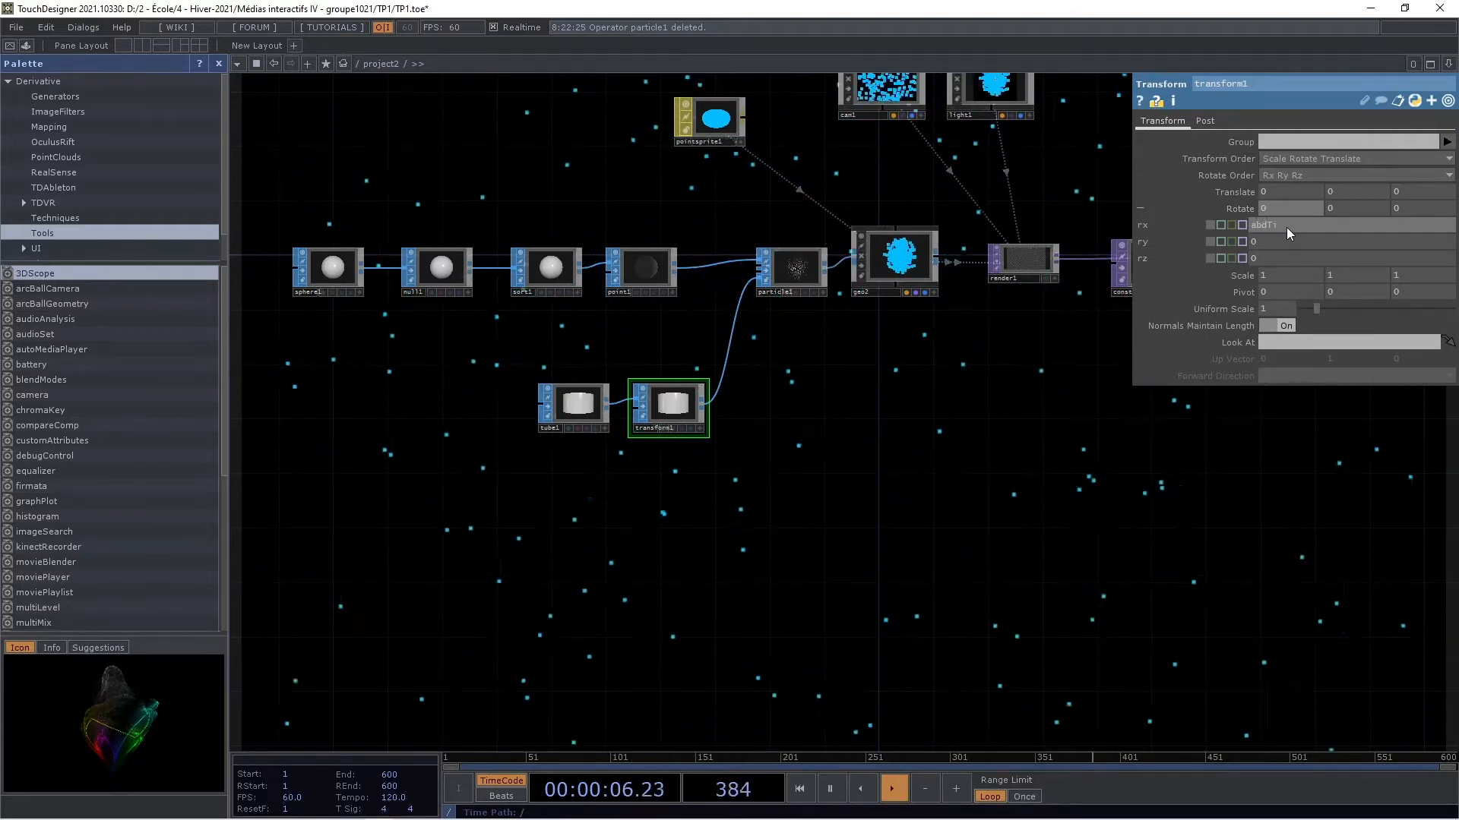
{"action": "type", "text": "sTime.seconds"}
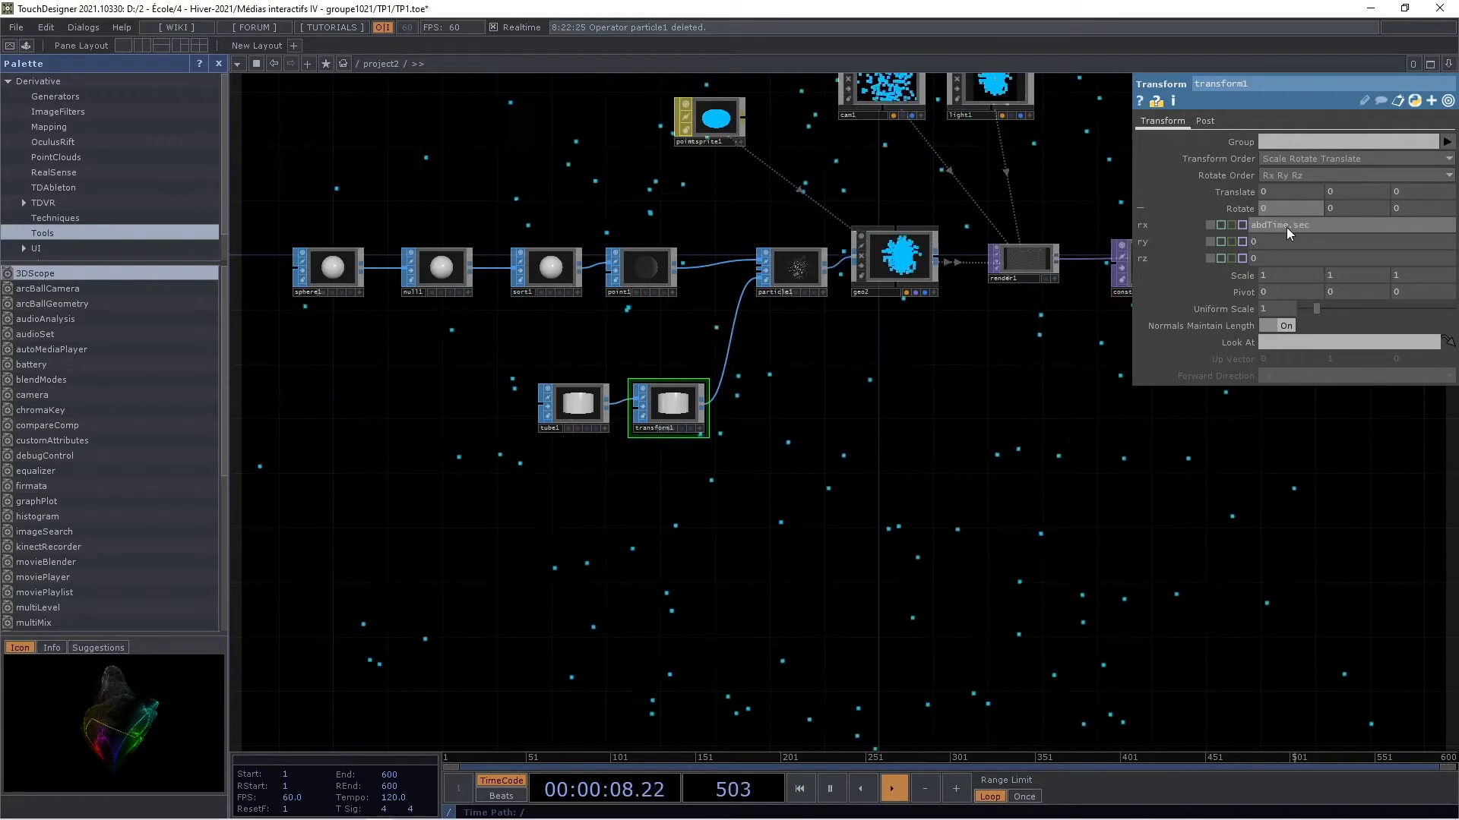
{"action": "type", "text": " *"}
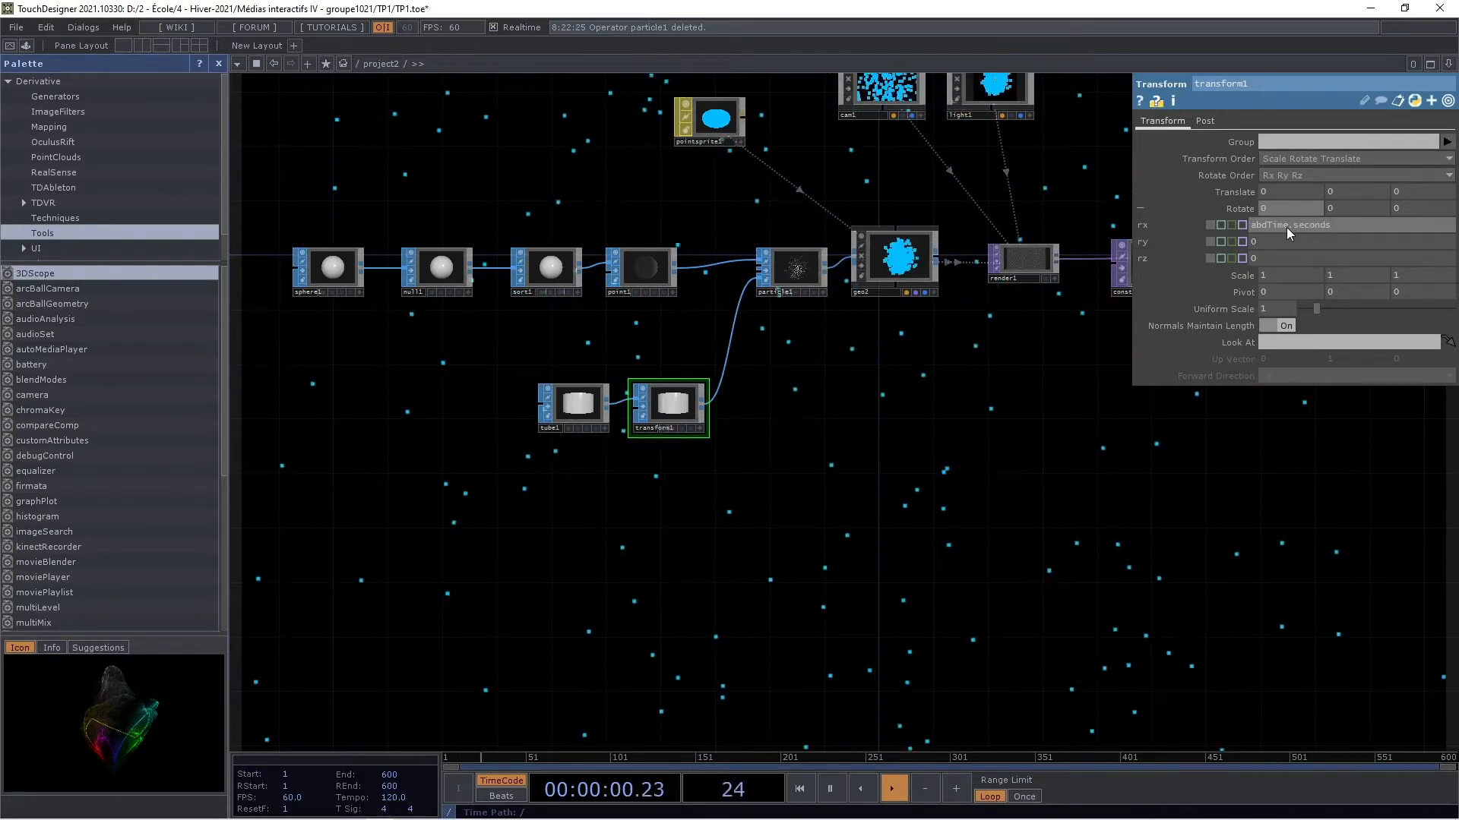
{"action": "type", "text": "20"}
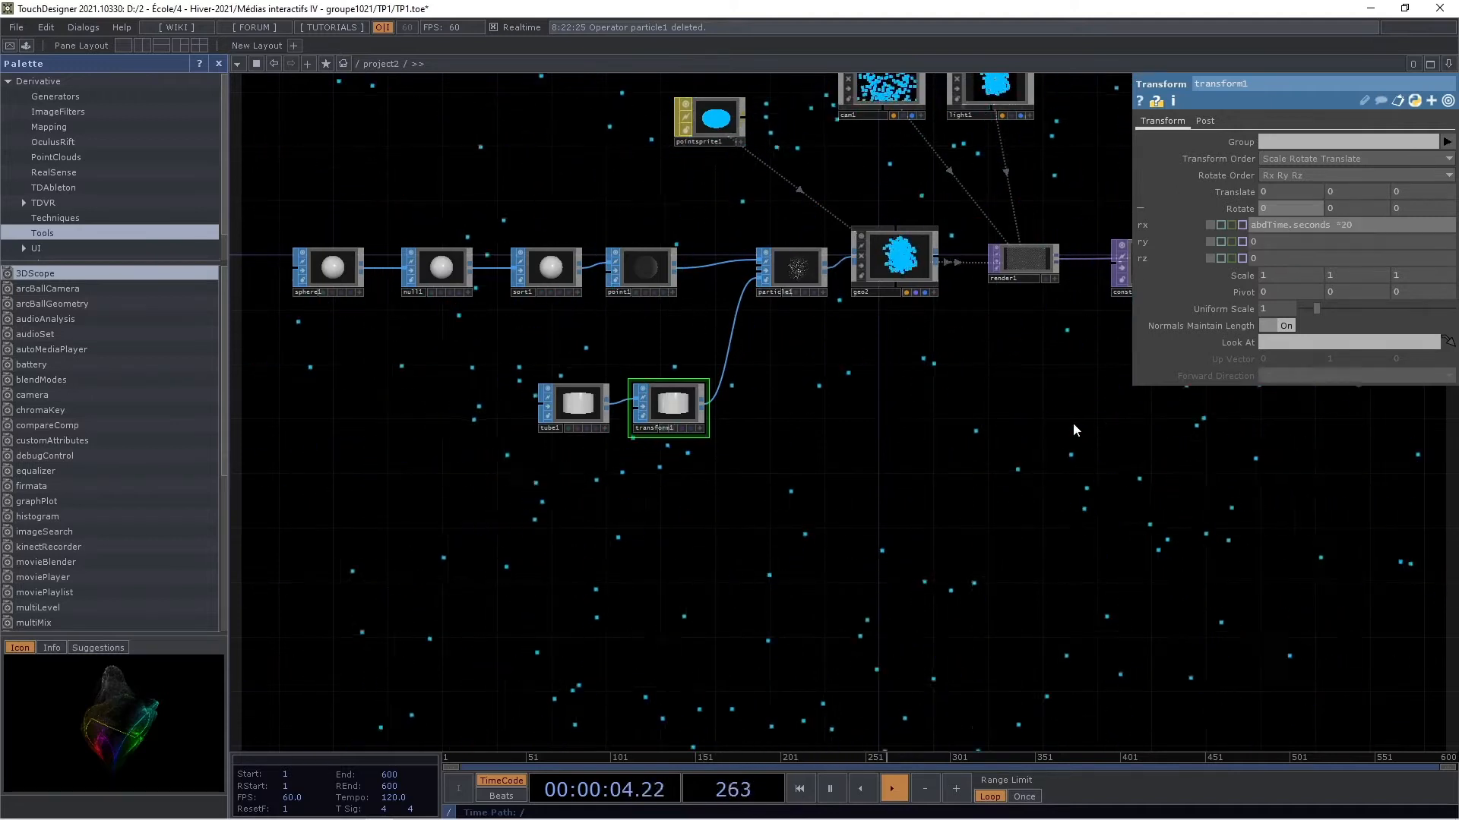
{"action": "key", "text": "Return"}
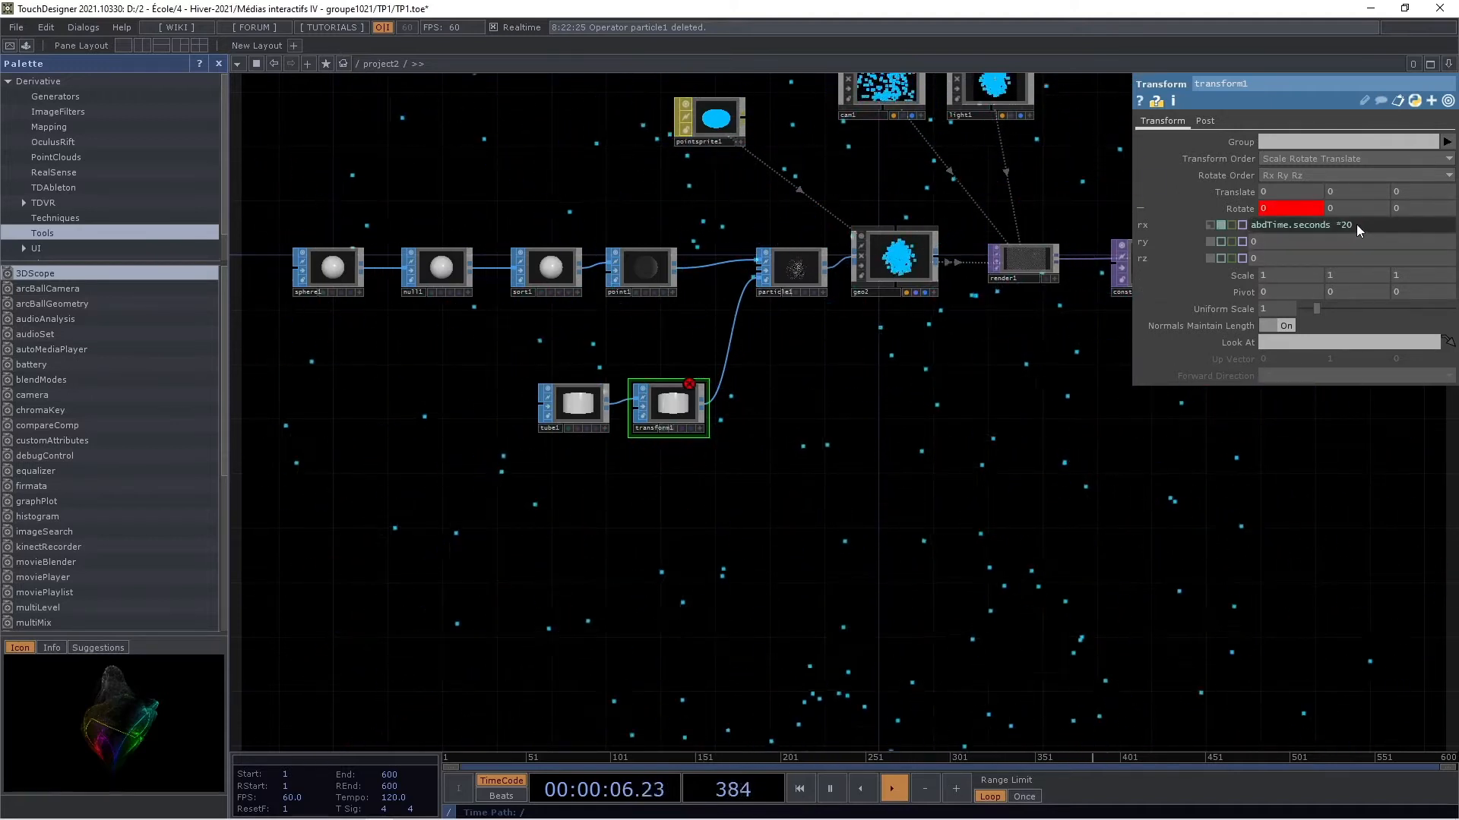
{"action": "left_click", "coordinate": [1279, 226]}
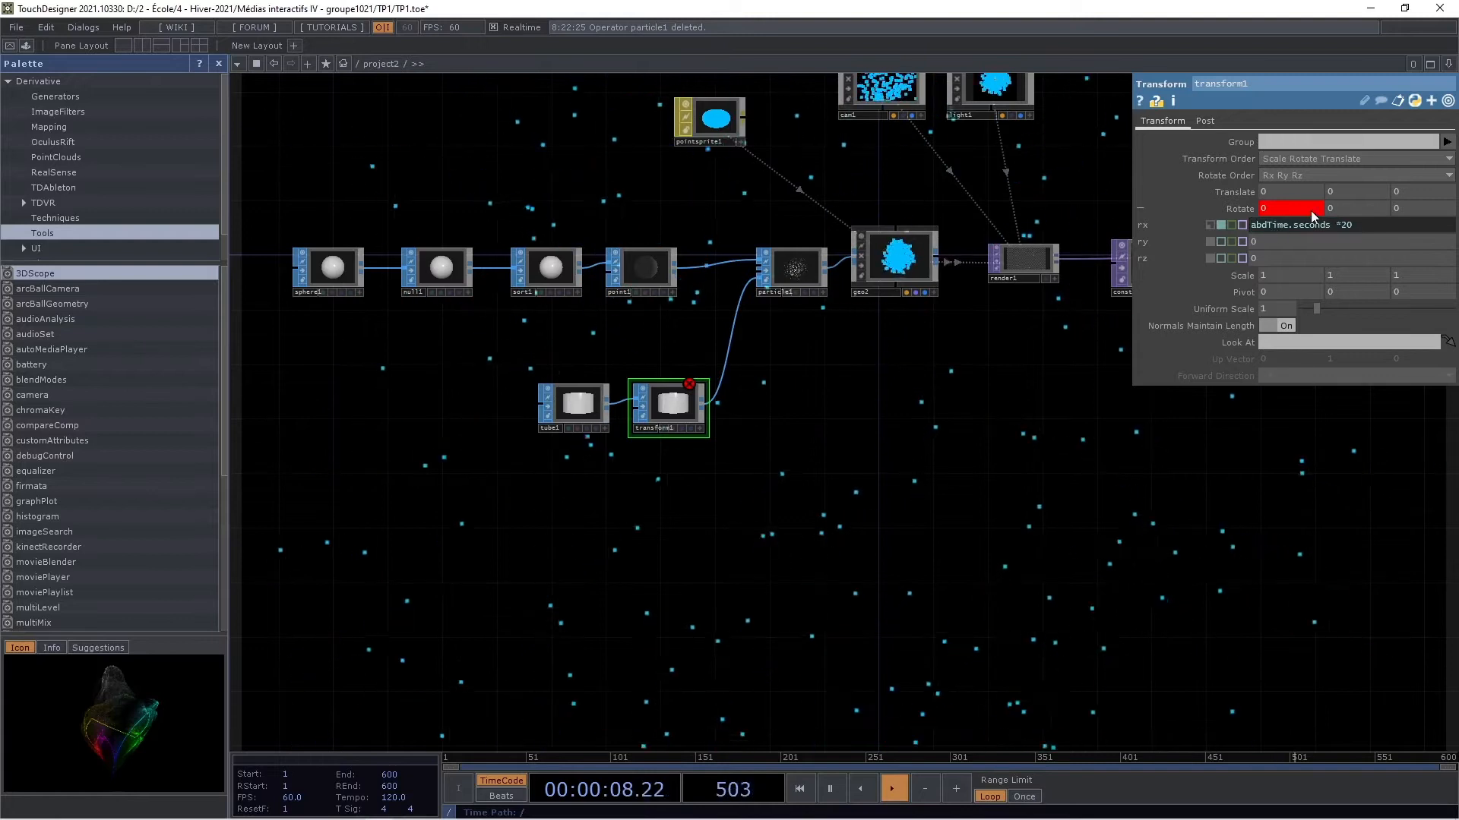
{"action": "key", "text": "Return"}
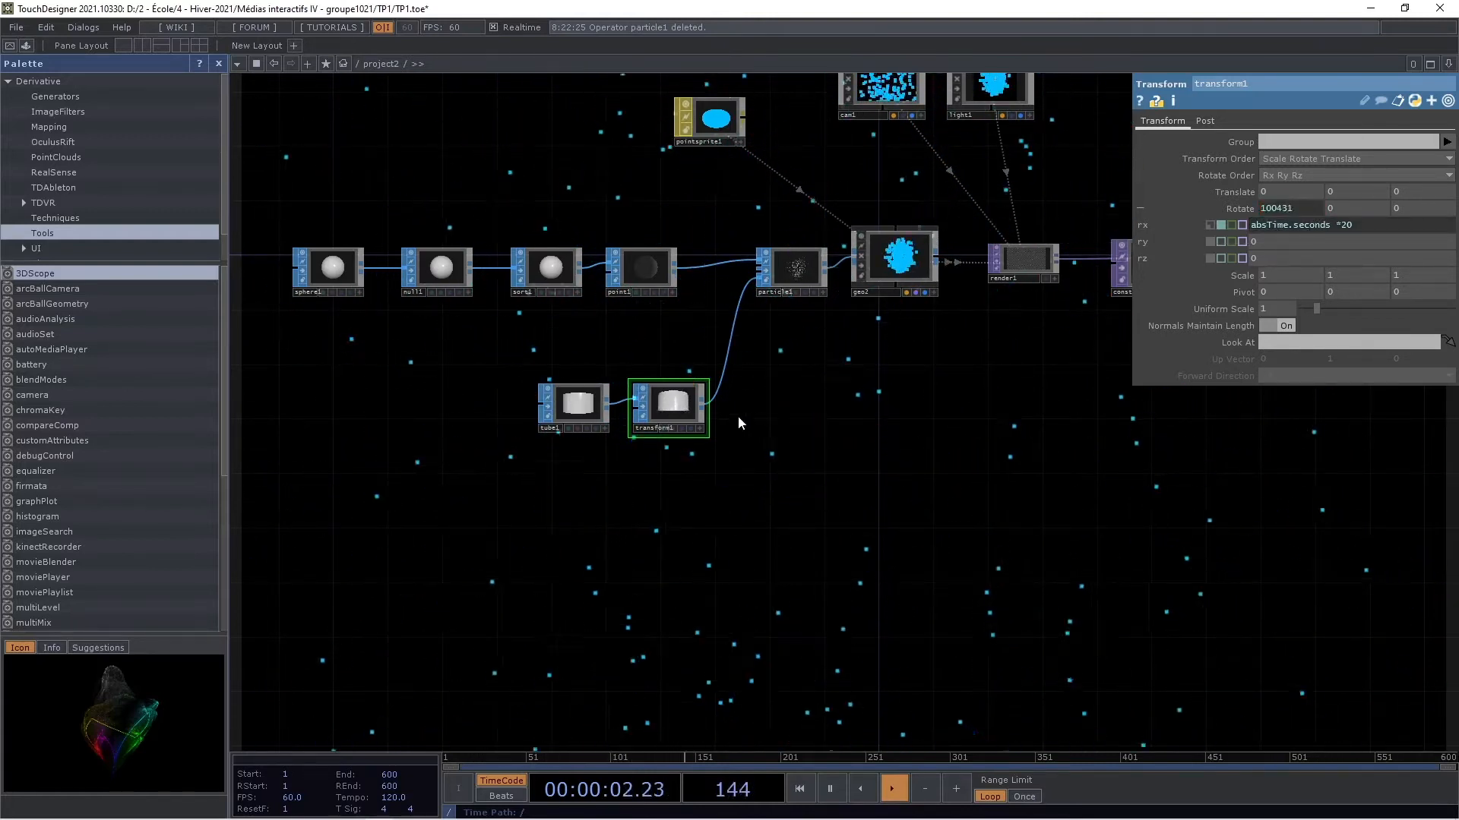
Examine the tube's rotation in the Transform preview and the whole particle network, and resume timeline playback
{"action": "scroll", "coordinate": [672, 409], "scroll_direction": "up", "scroll_amount": 5}
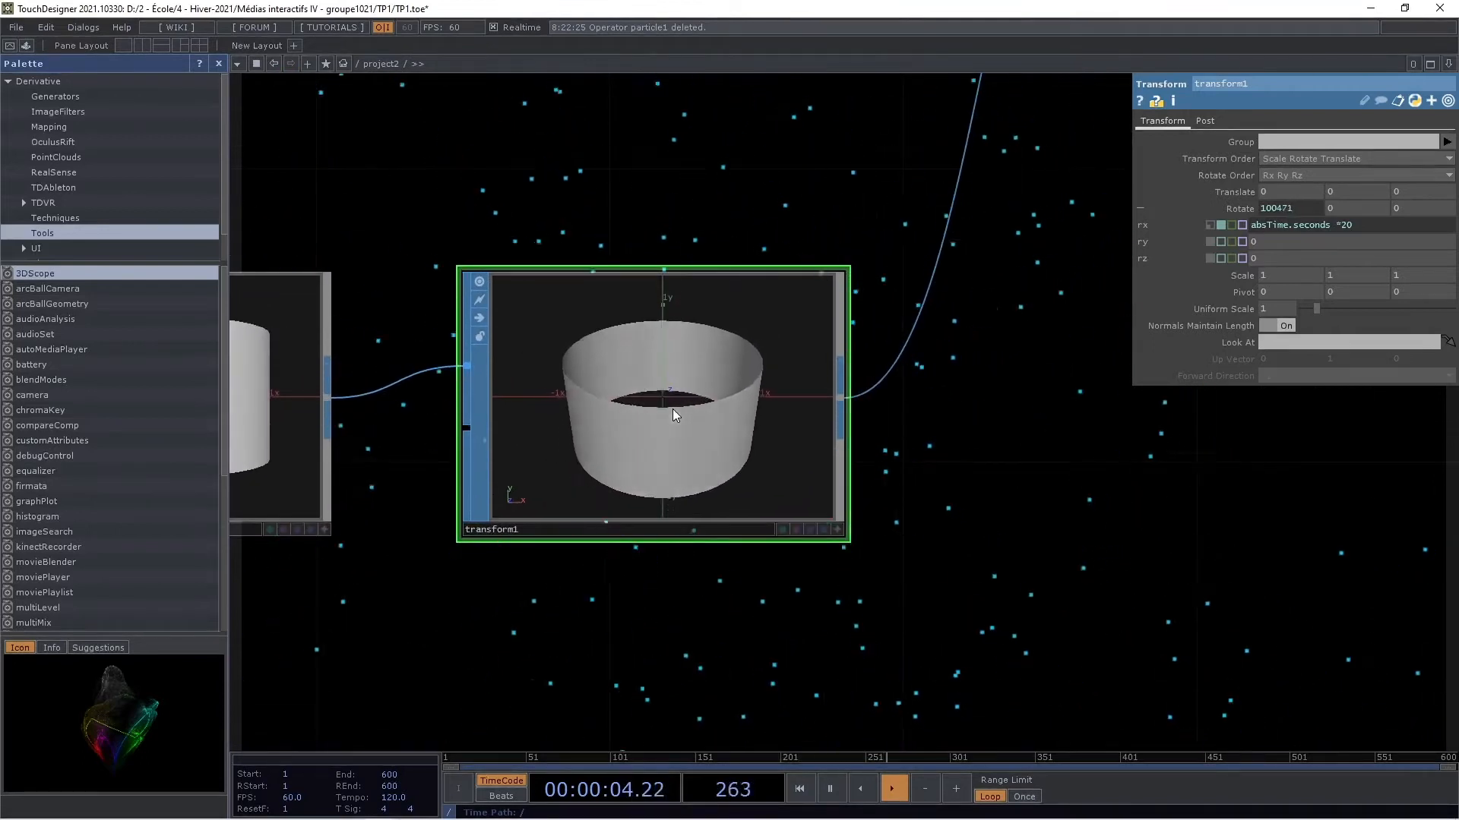
{"action": "scroll", "coordinate": [654, 387], "scroll_direction": "down", "scroll_amount": 5}
{"action": "scroll", "coordinate": [651, 377], "scroll_direction": "down", "scroll_amount": 6}
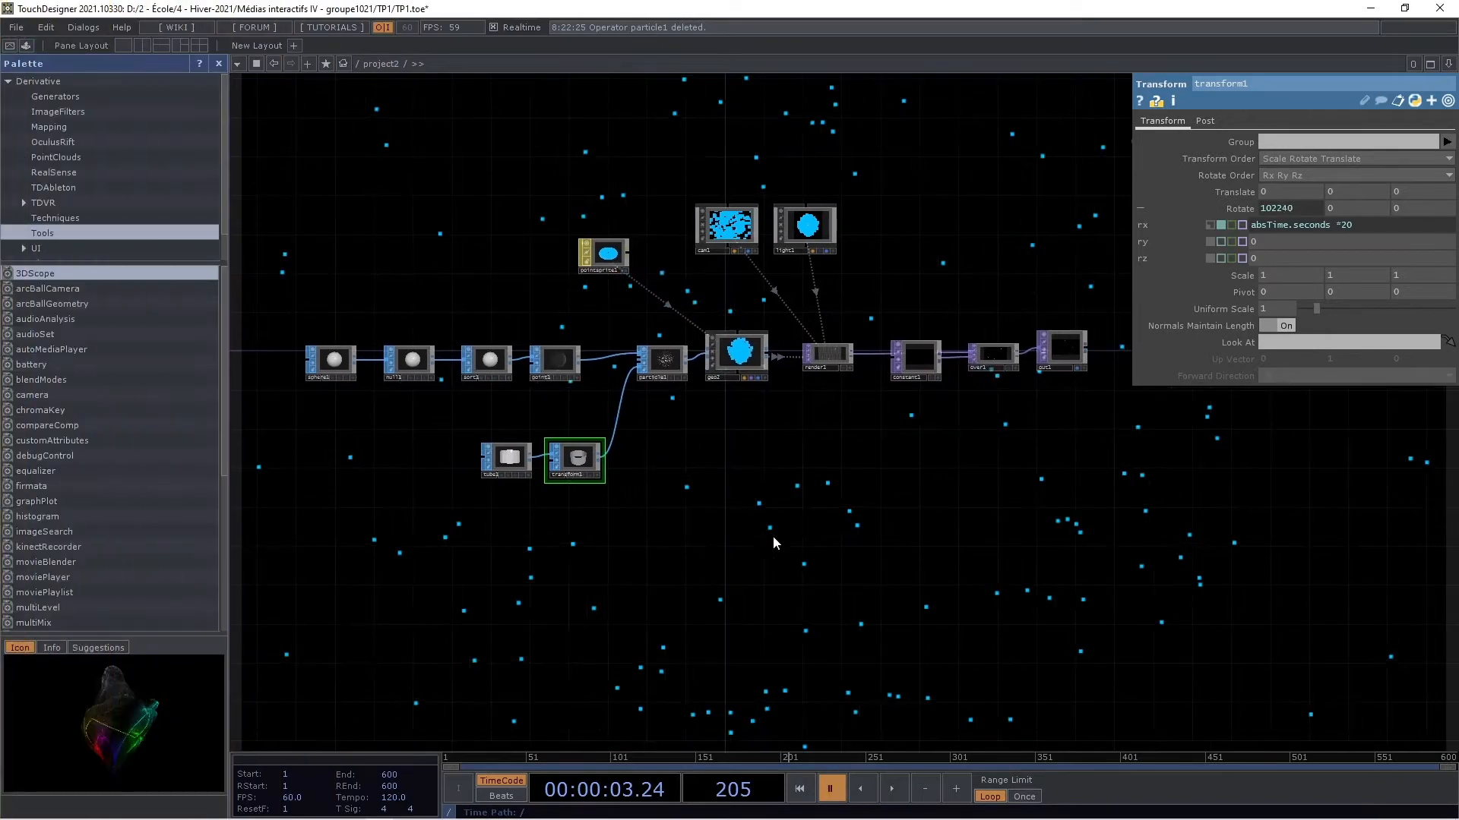
{"action": "key", "text": "space"}
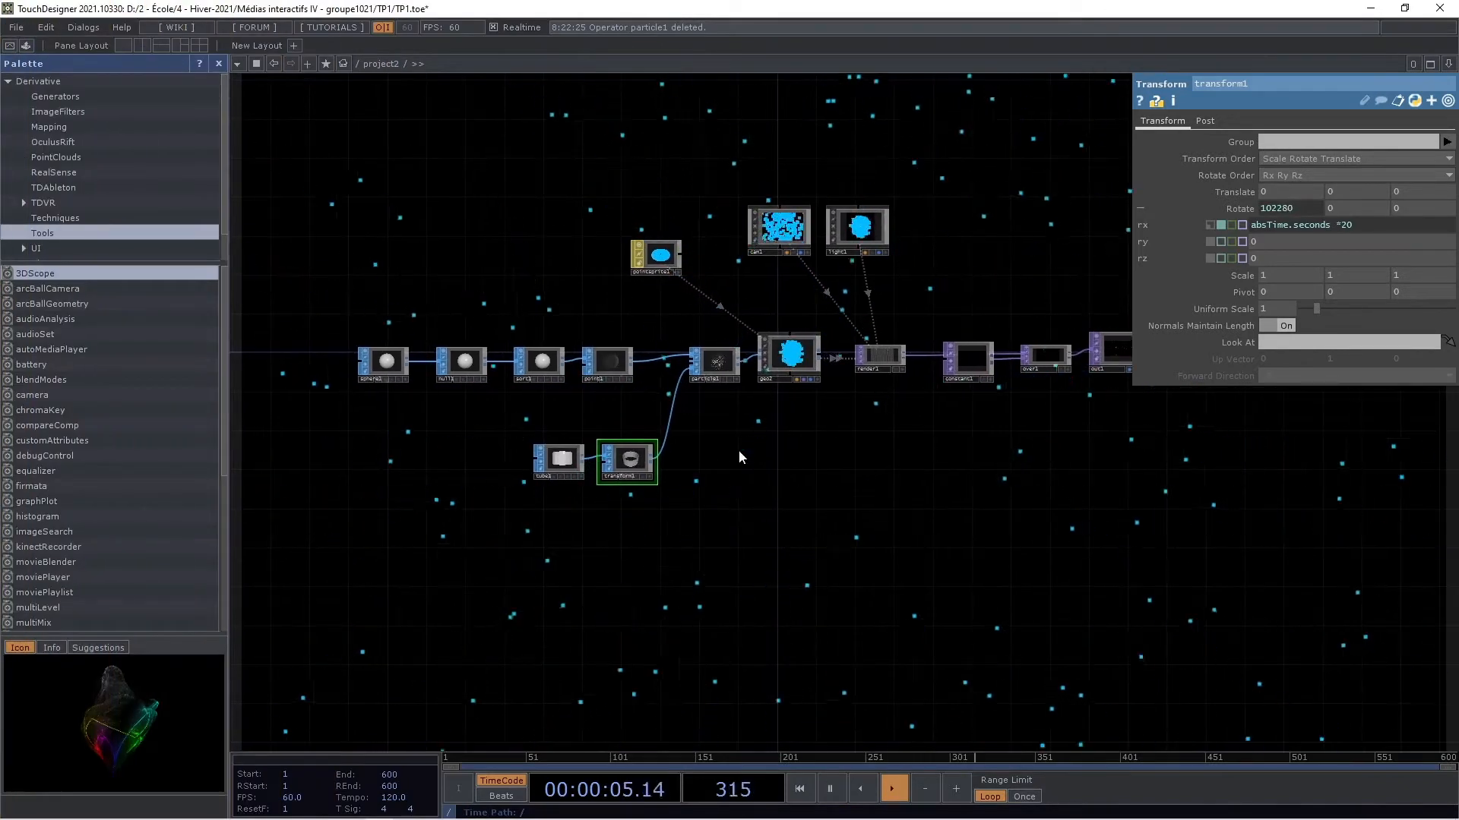
Lower the Particle node's mass to 0.25 and set its life expectancy to 20
{"action": "scroll", "coordinate": [745, 427], "scroll_direction": "up", "scroll_amount": 3}
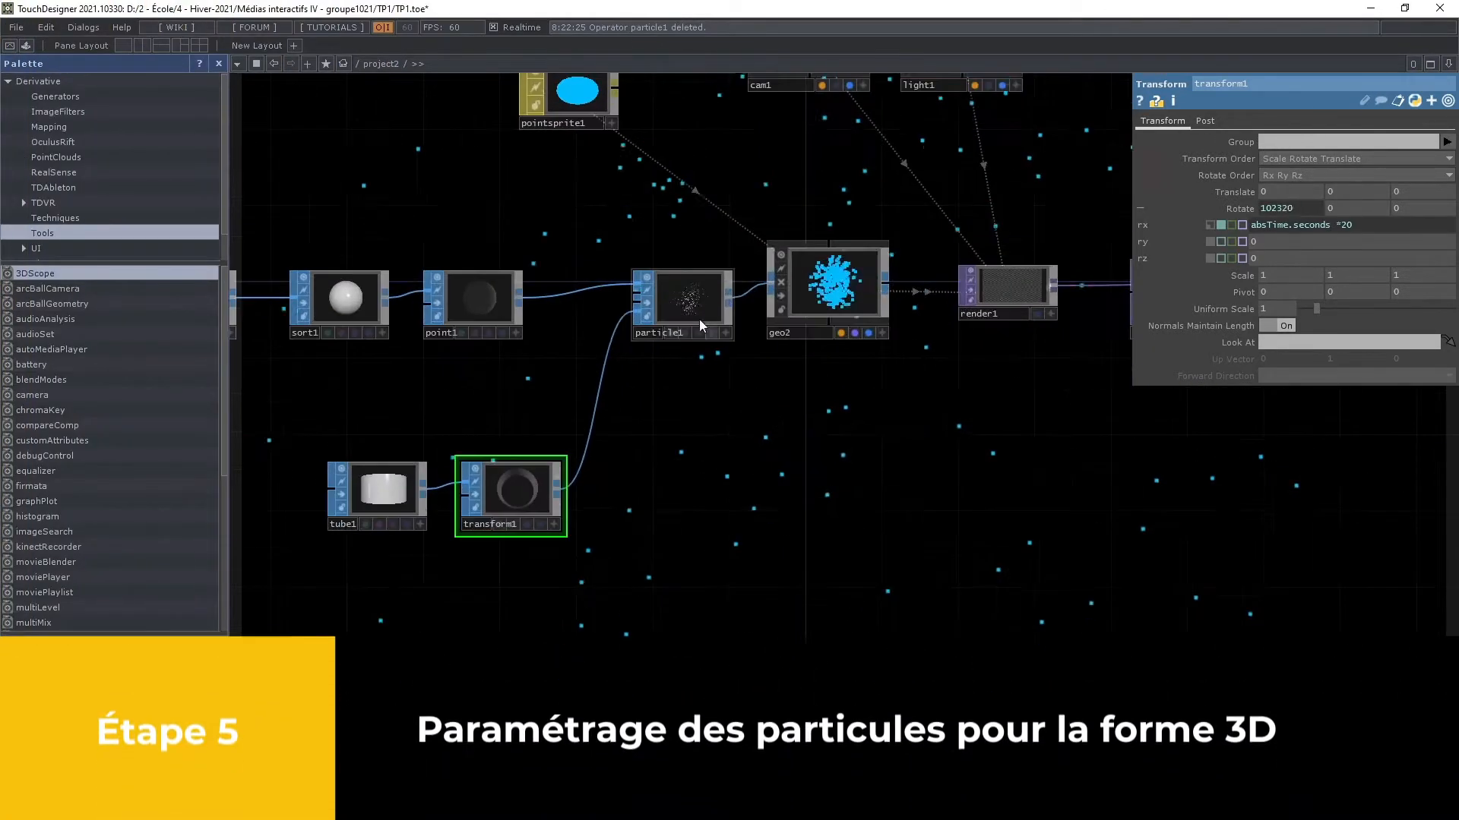
{"action": "left_click", "coordinate": [709, 314]}
{"action": "scroll", "coordinate": [791, 482], "scroll_direction": "down", "scroll_amount": 3}
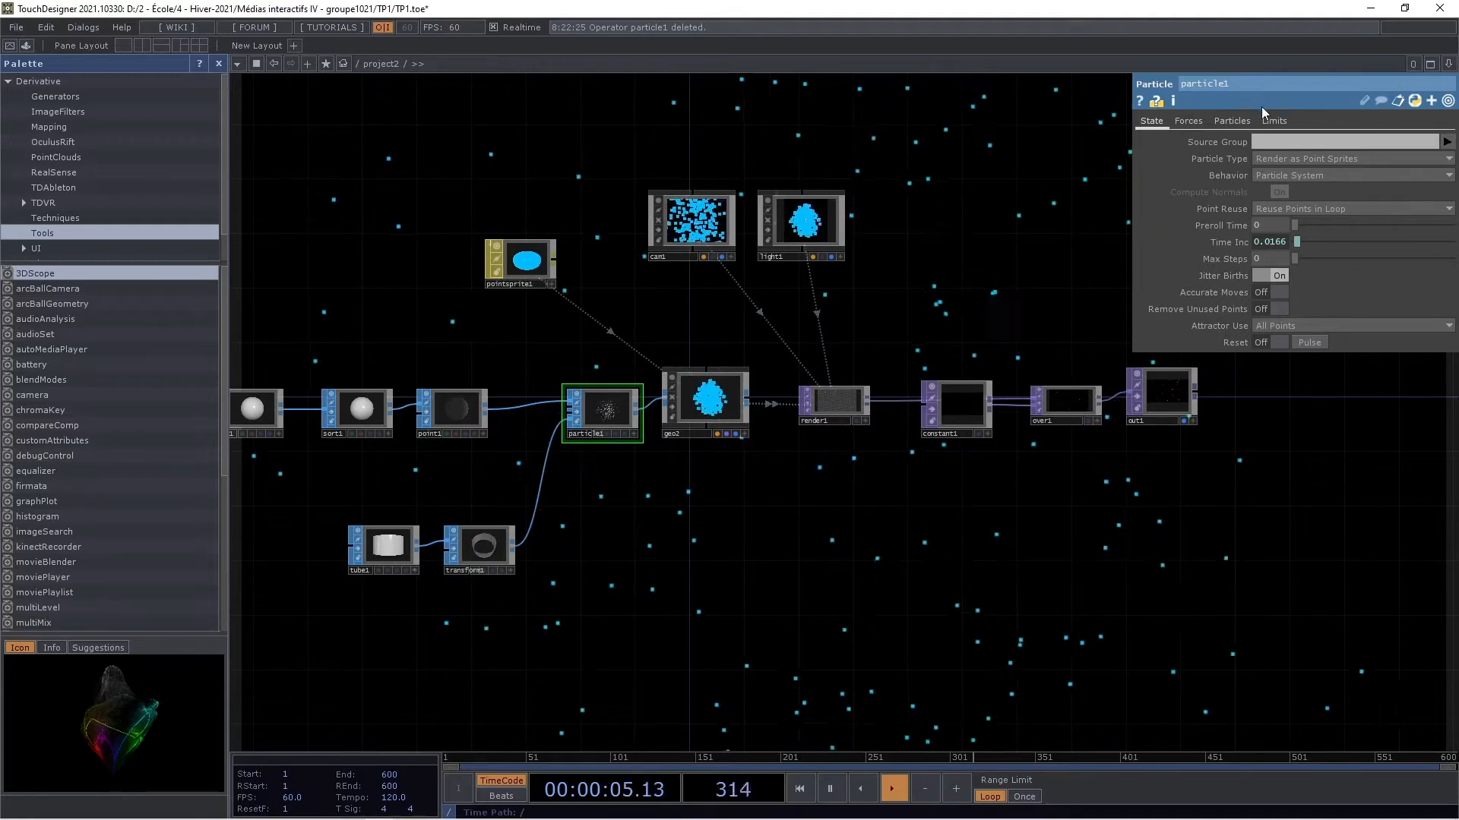
{"action": "left_click", "coordinate": [1232, 118]}
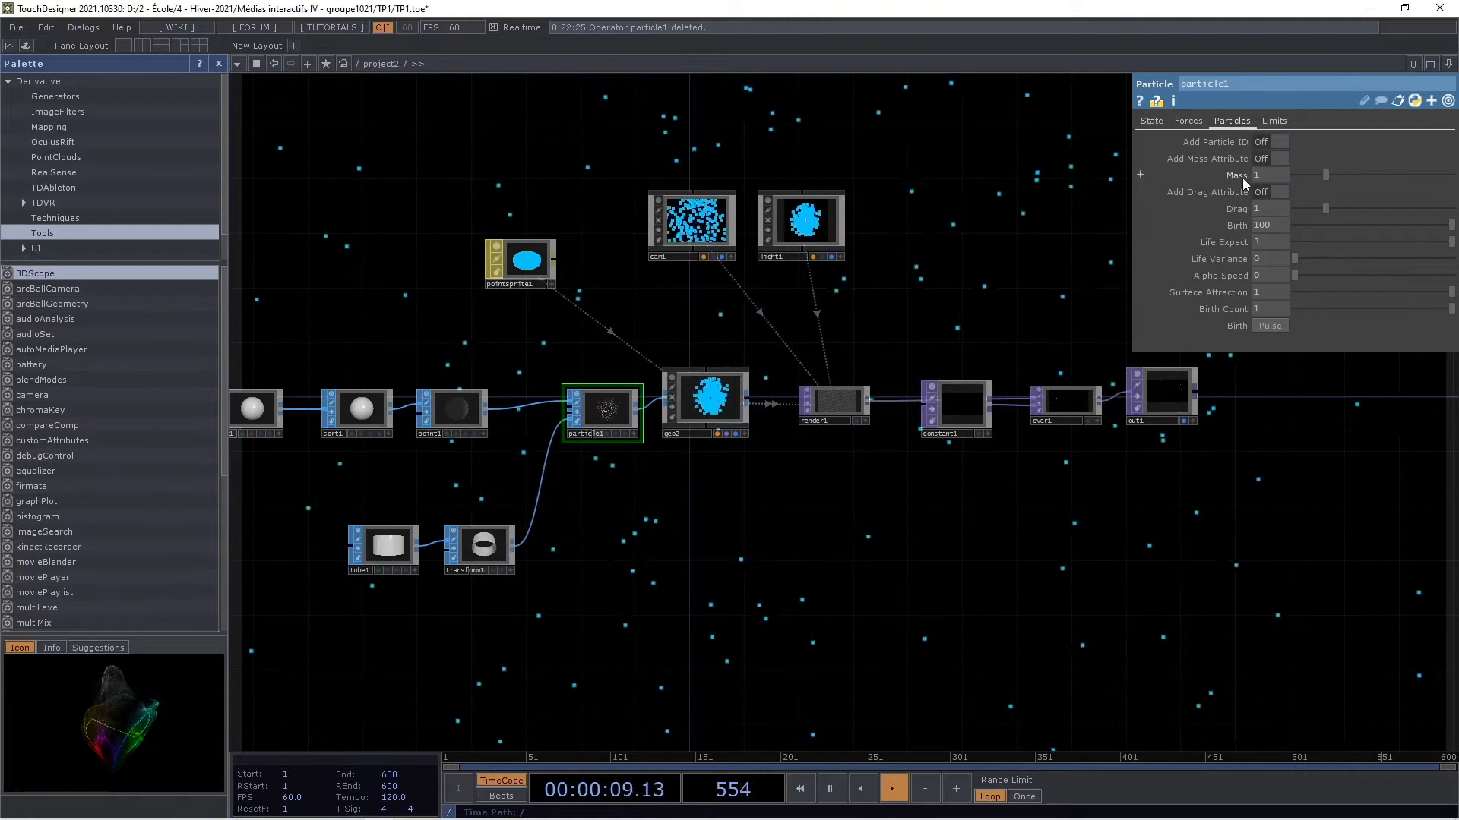
{"action": "left_click_drag", "start_coordinate": [1327, 175], "coordinate": [1444, 179]}
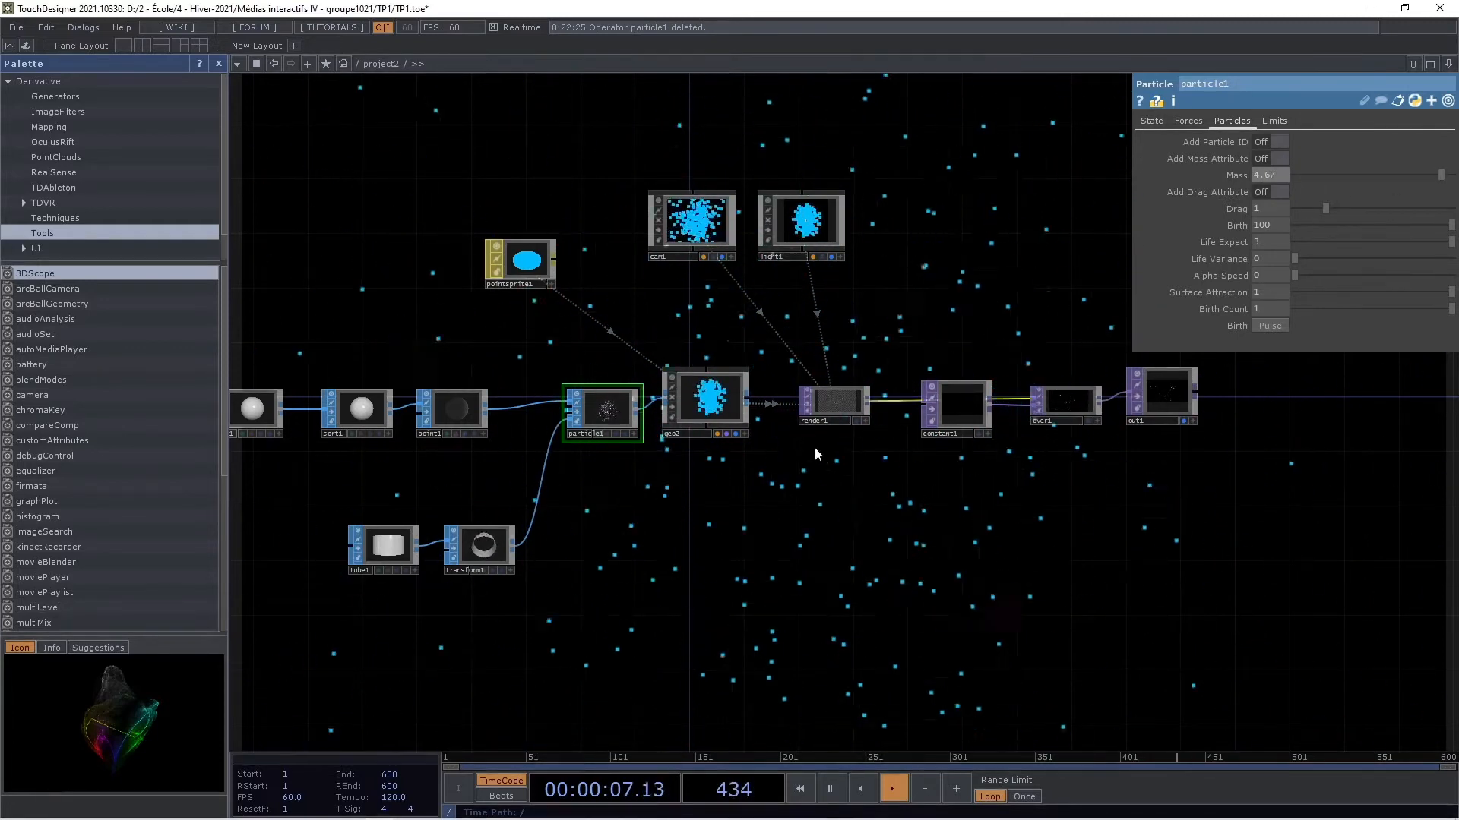
{"action": "left_click_drag", "start_coordinate": [1437, 181], "coordinate": [1302, 179]}
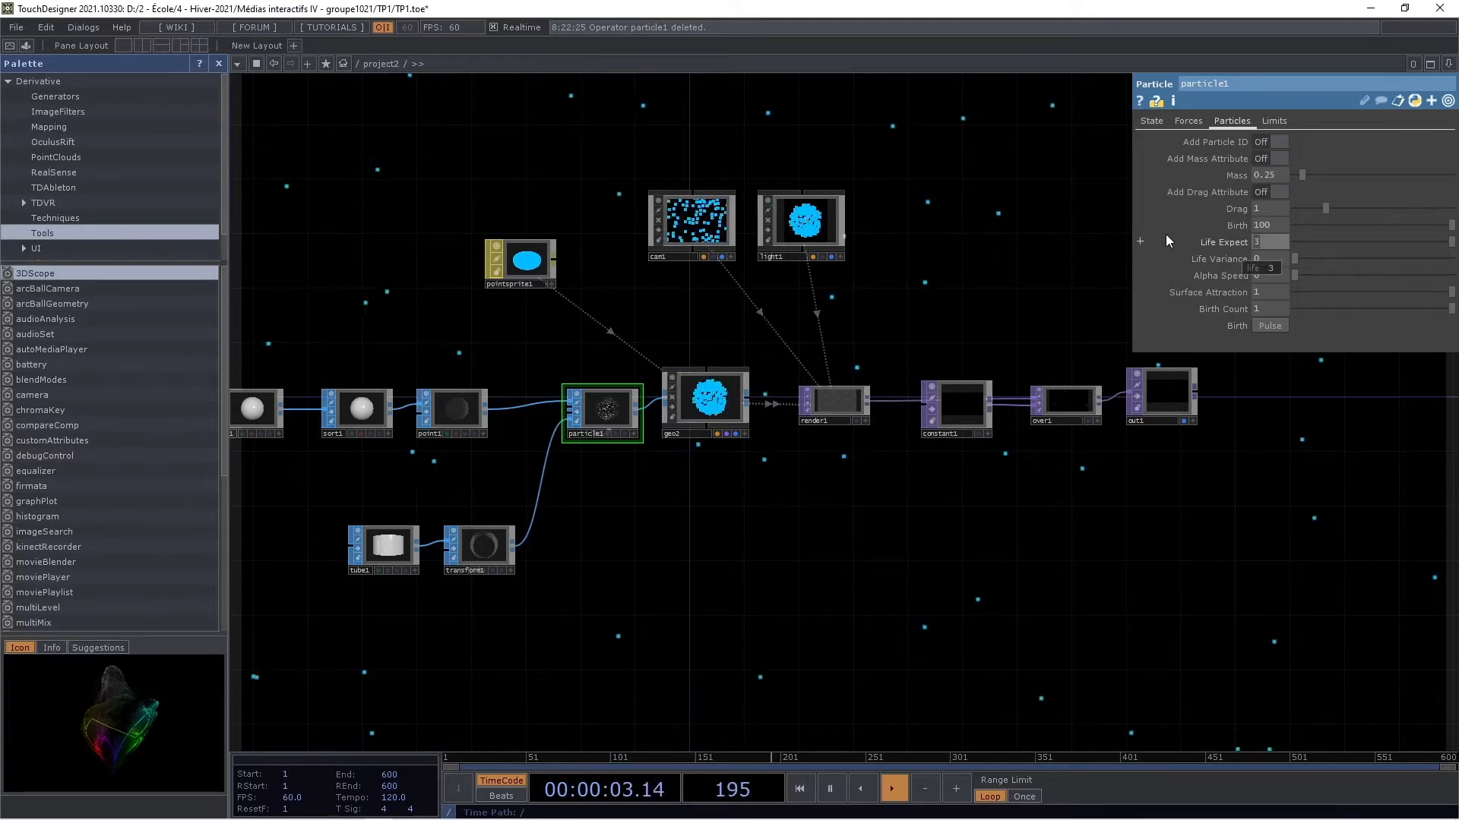
{"action": "type", "text": "20"}
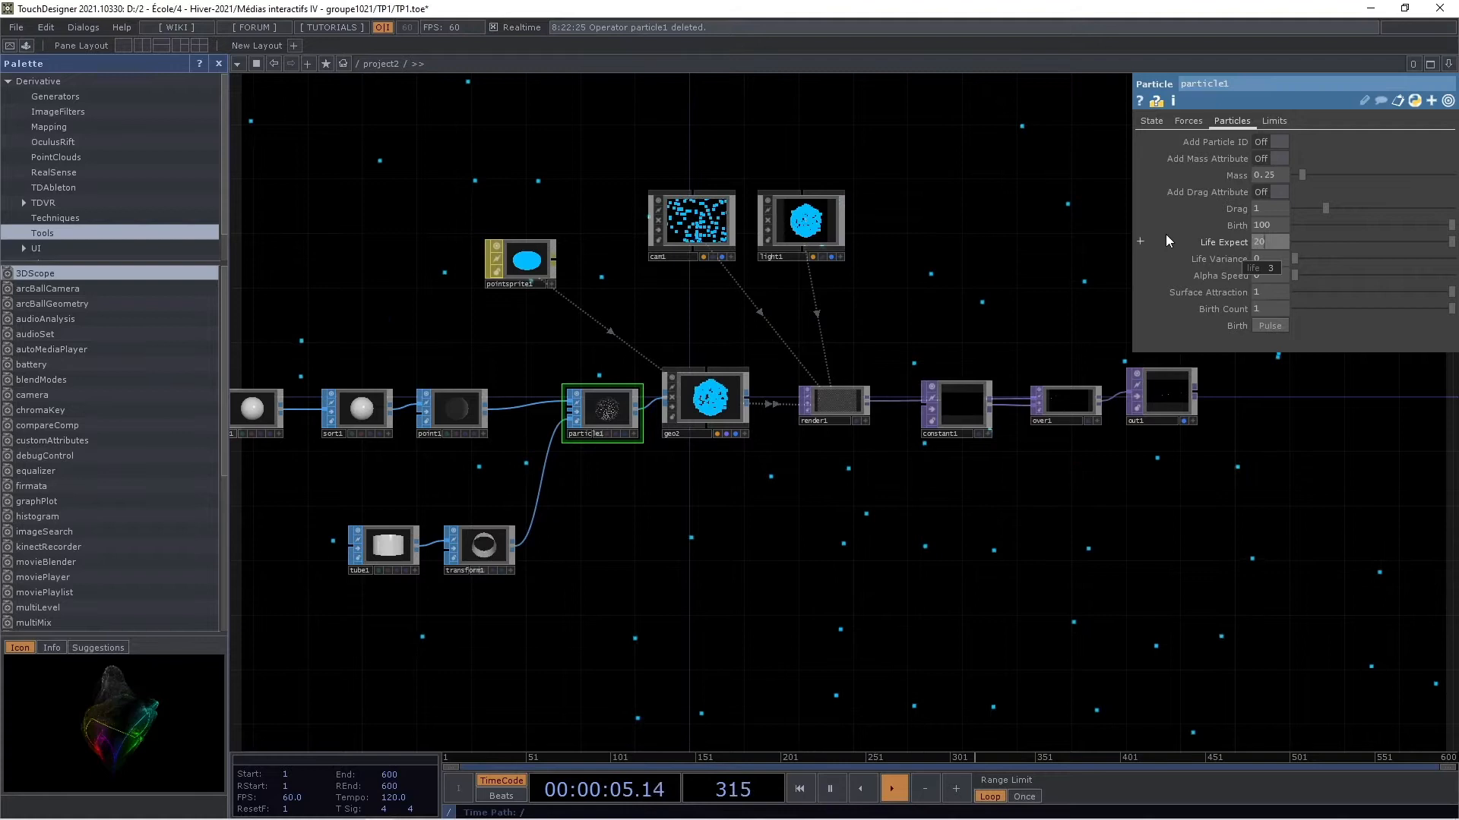
{"action": "left_click", "coordinate": [1262, 396]}
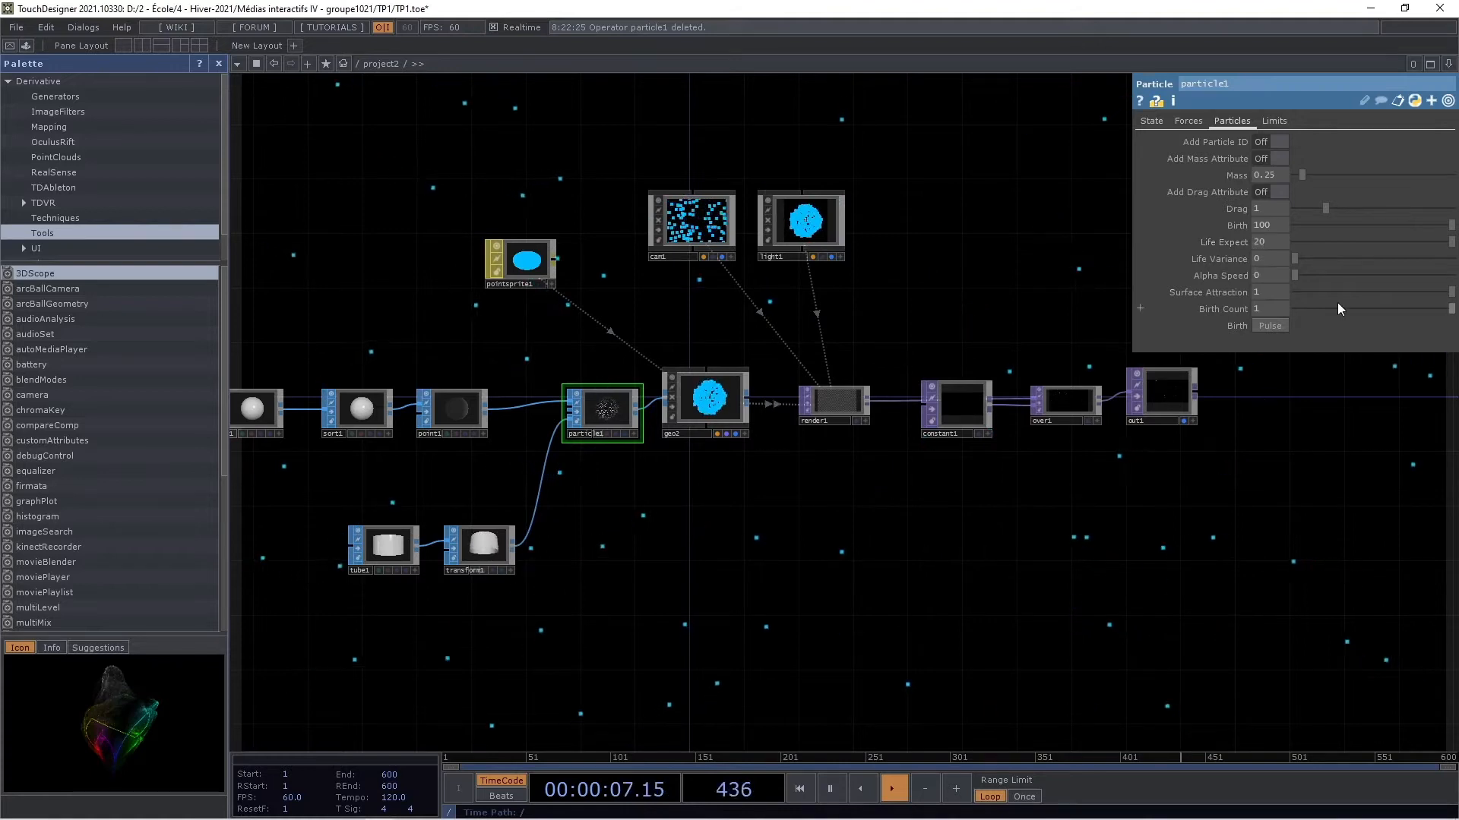
Tune the Particle node's mass to 3.48 and its drag to 2.55
{"action": "left_click_drag", "start_coordinate": [1331, 208], "coordinate": [1383, 209]}
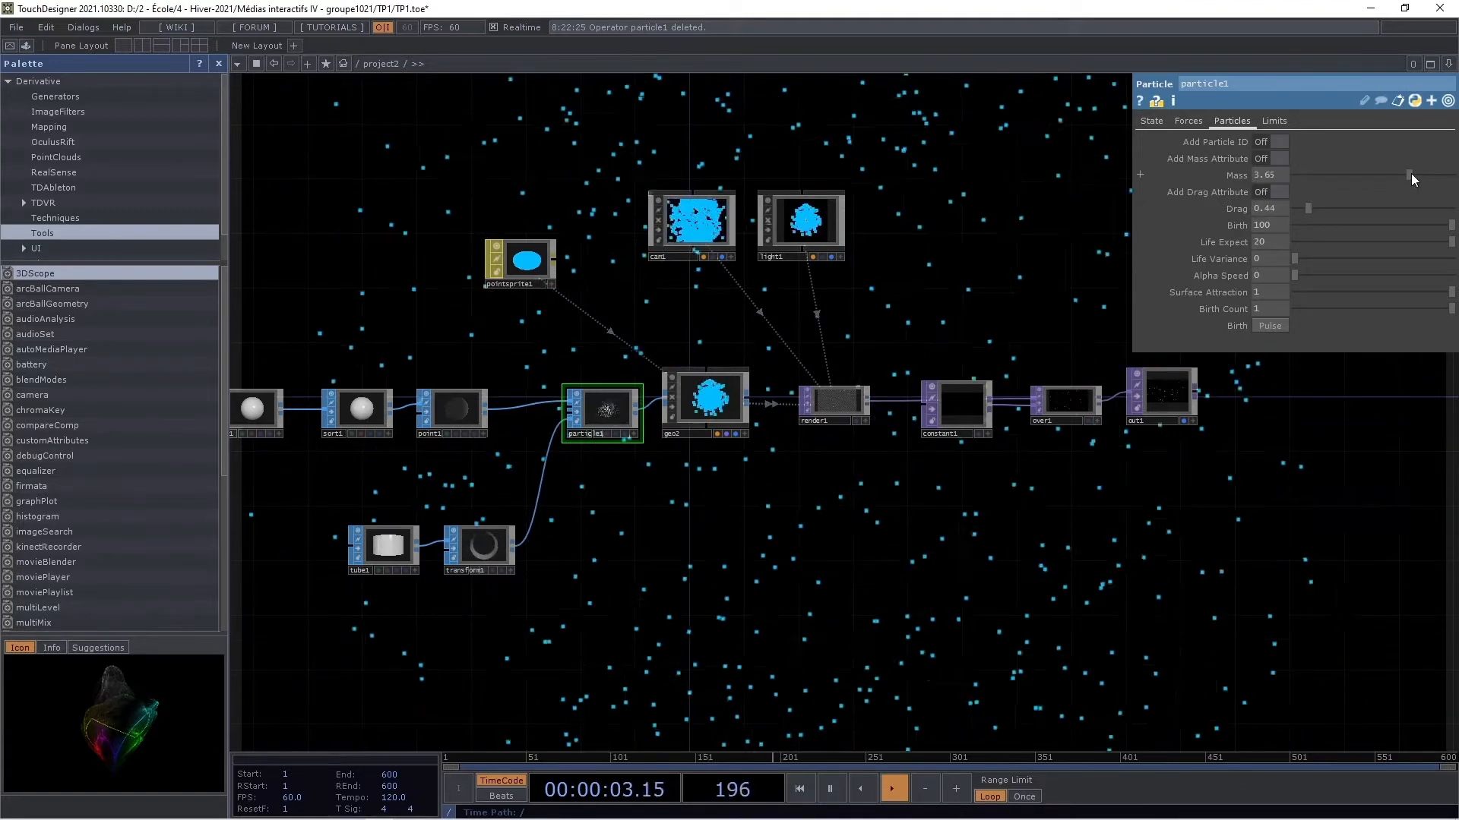
{"action": "left_click_drag", "start_coordinate": [1411, 174], "coordinate": [1406, 176]}
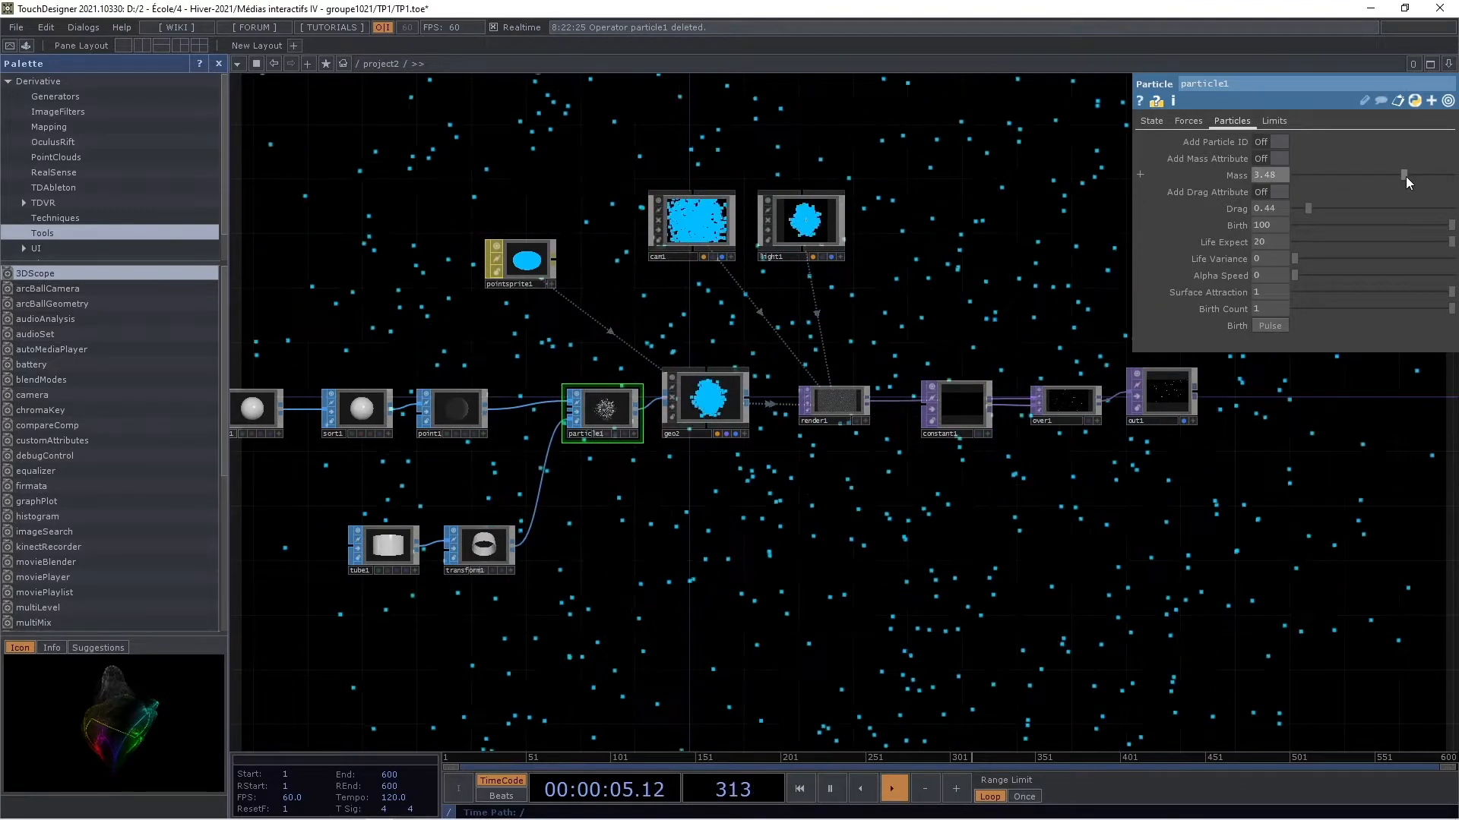
{"action": "left_click_drag", "start_coordinate": [1310, 208], "coordinate": [1375, 205]}
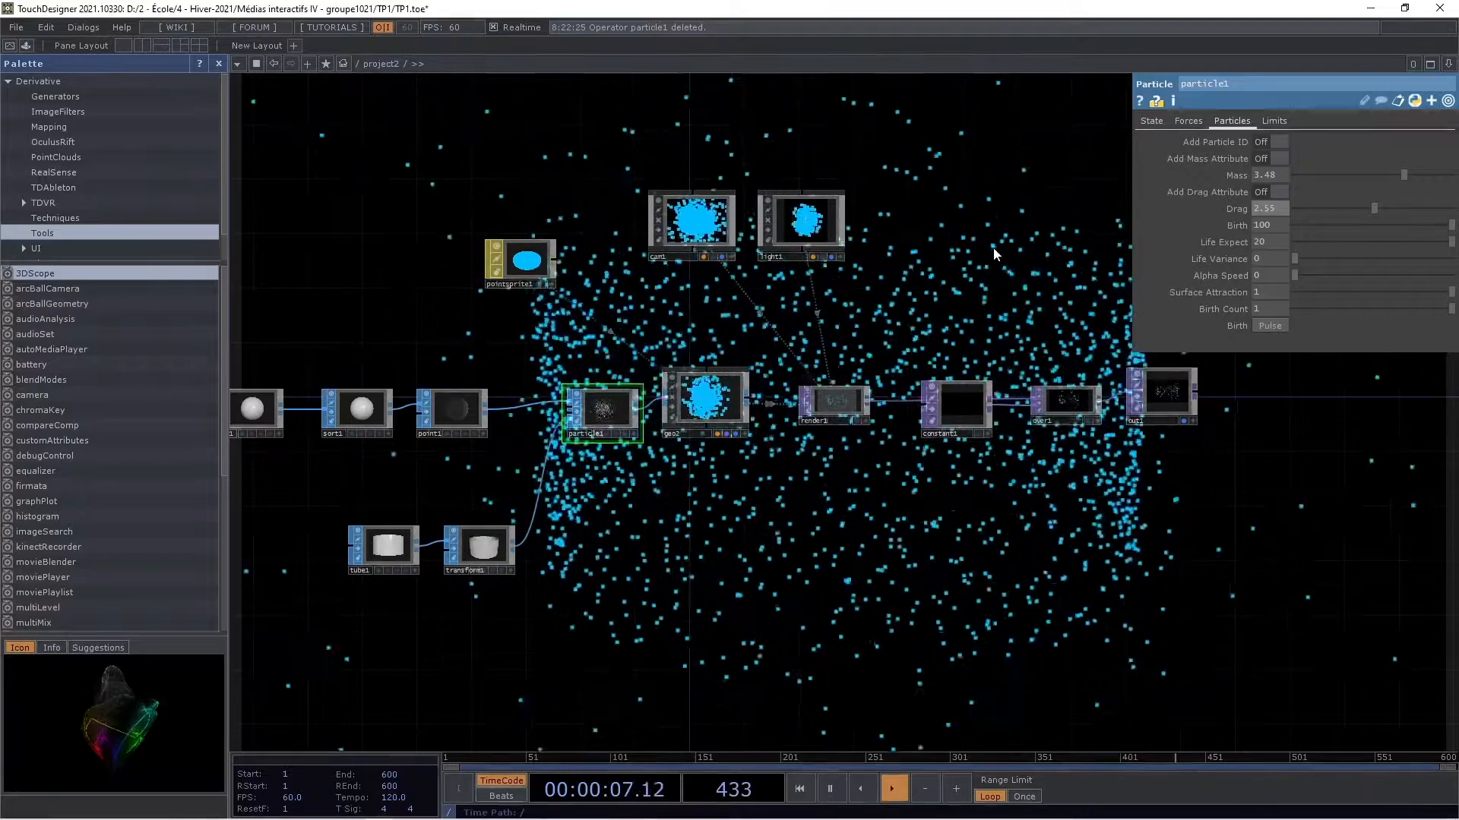
Set the Particle node's hit behavior to Bounce on Contact
{"action": "left_click_drag", "start_coordinate": [922, 272], "coordinate": [487, 313]}
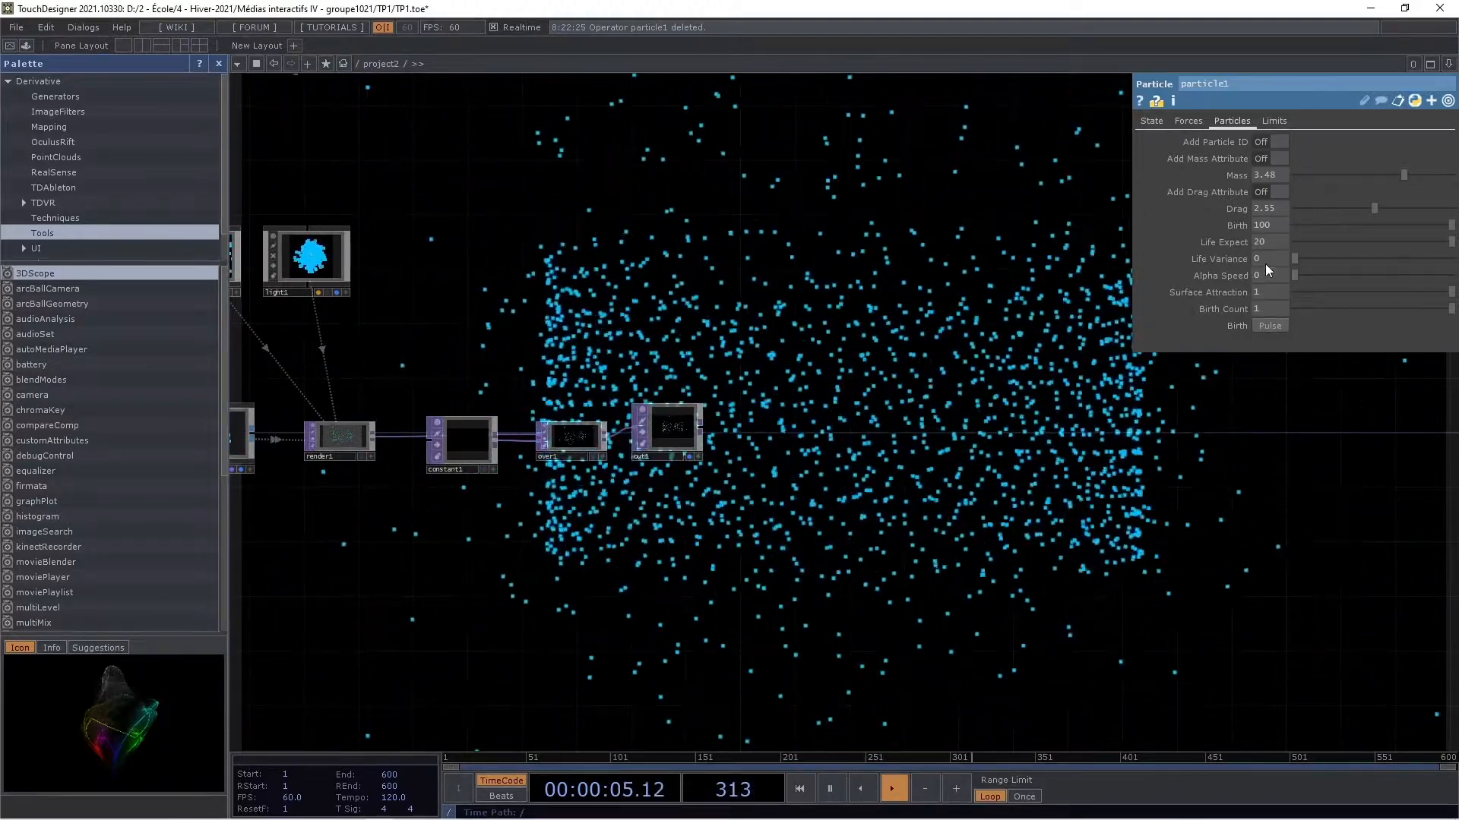
{"action": "left_click", "coordinate": [1274, 122]}
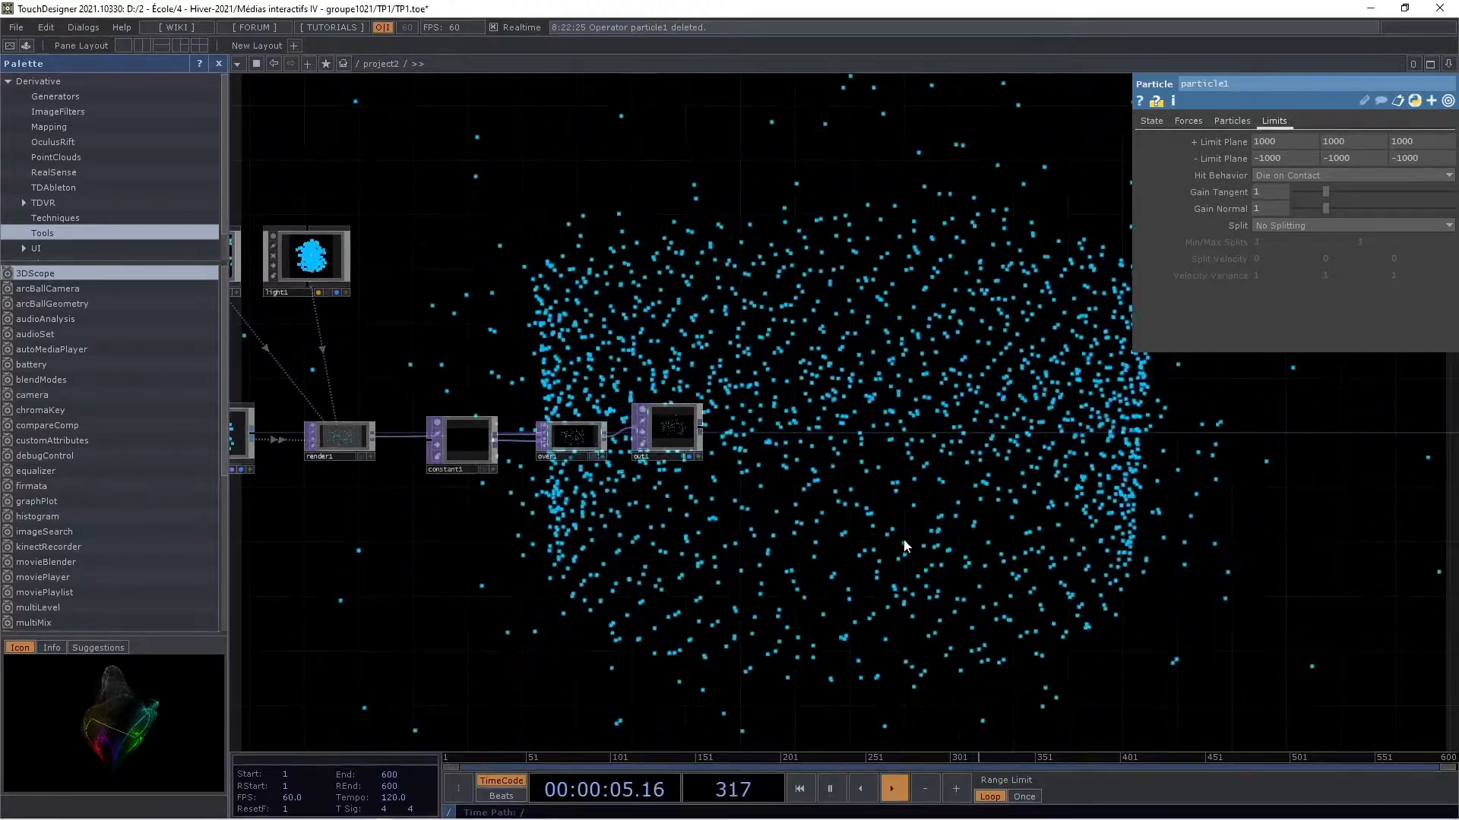
{"action": "left_click", "coordinate": [1288, 176]}
{"action": "left_click", "coordinate": [1284, 201]}
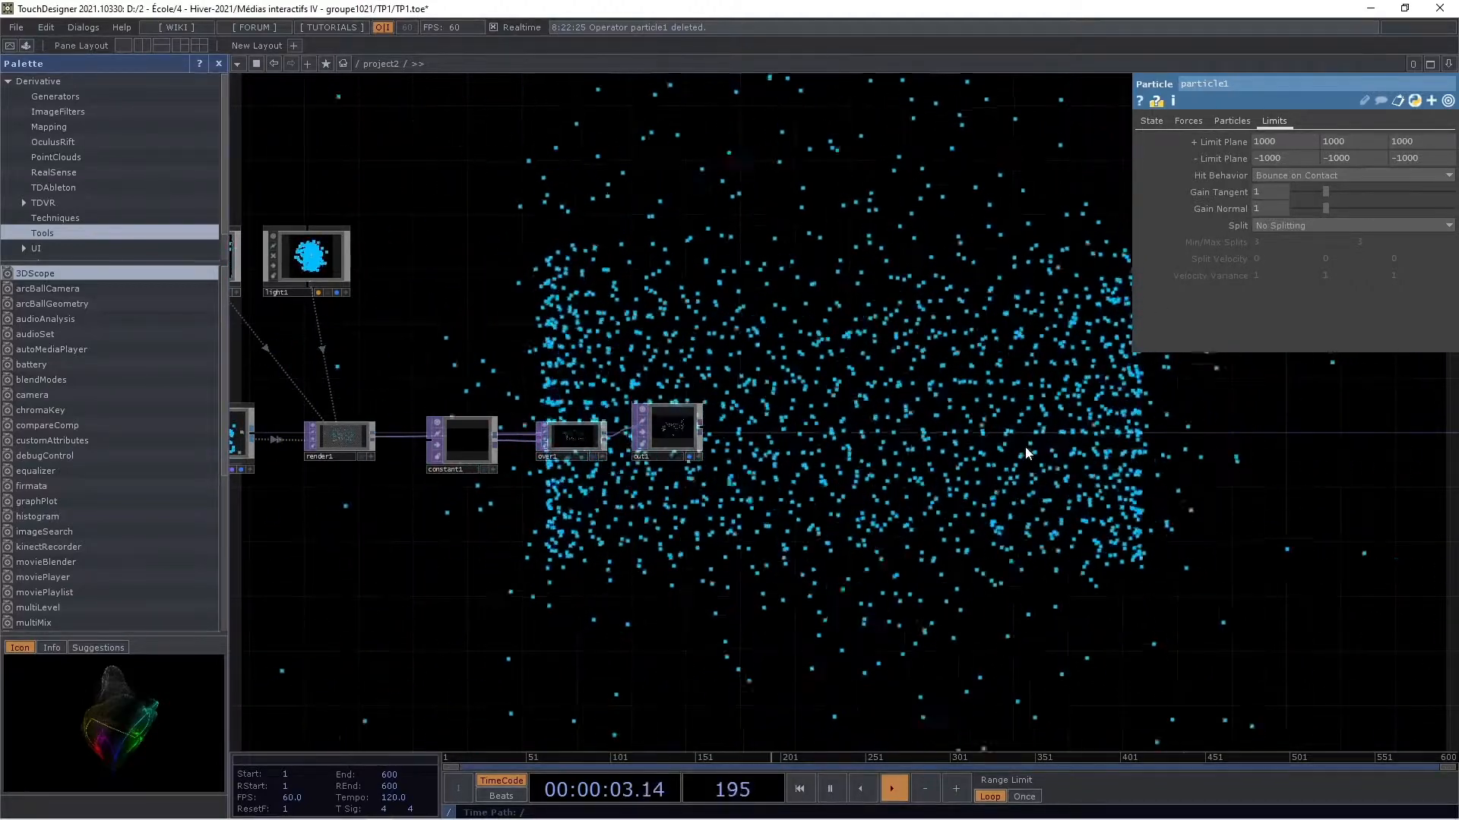
{"action": "left_click", "coordinate": [1237, 121]}
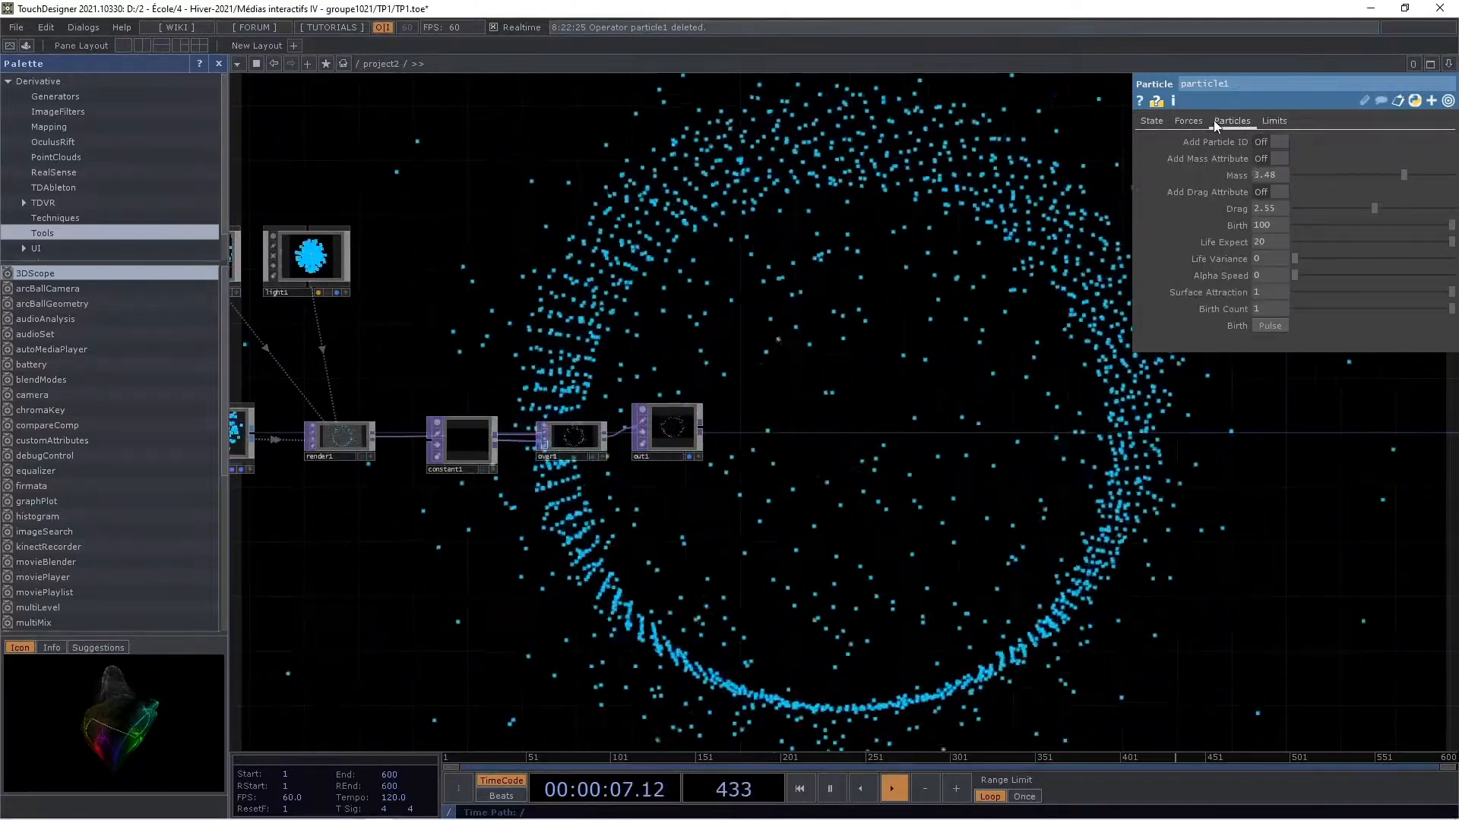
{"action": "left_click", "coordinate": [1193, 122]}
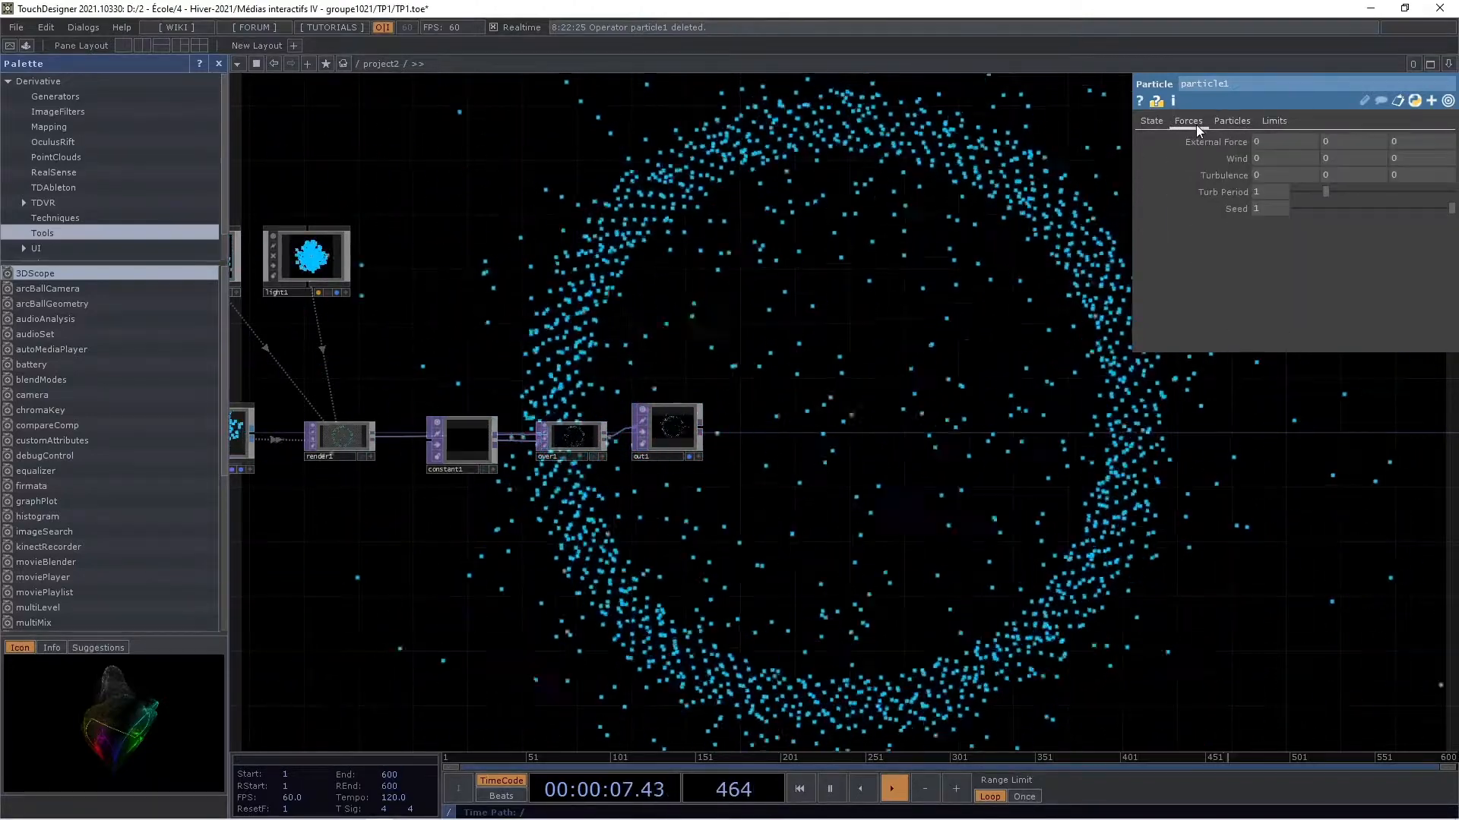
{"action": "left_click", "coordinate": [1156, 123]}
Reduce the Point Sprite material's constant point scale to about 2
{"action": "scroll", "coordinate": [999, 380], "scroll_direction": "down", "scroll_amount": 3}
{"action": "left_click_drag", "start_coordinate": [906, 356], "coordinate": [1028, 356]}
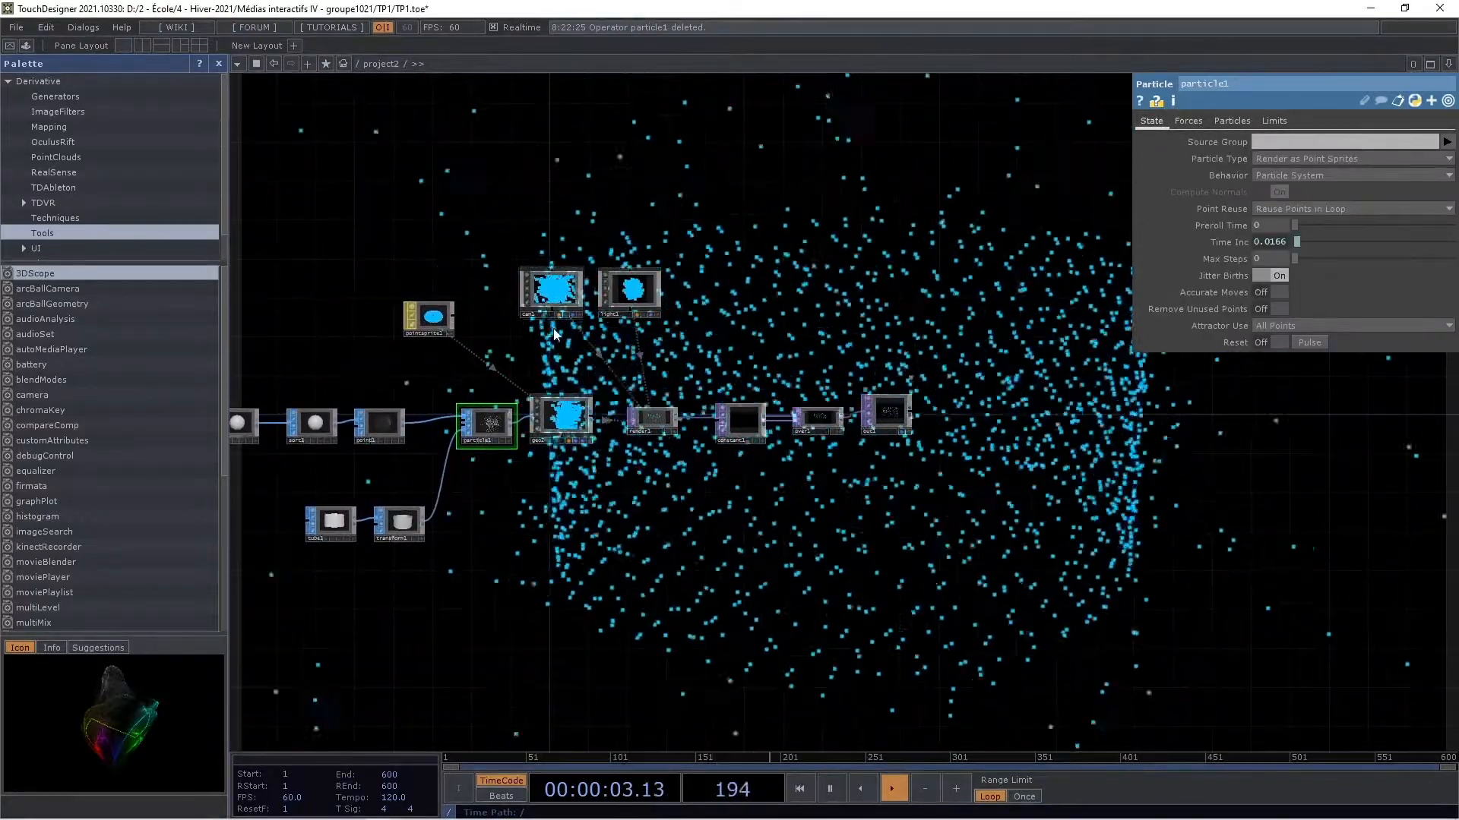
{"action": "left_click", "coordinate": [433, 324]}
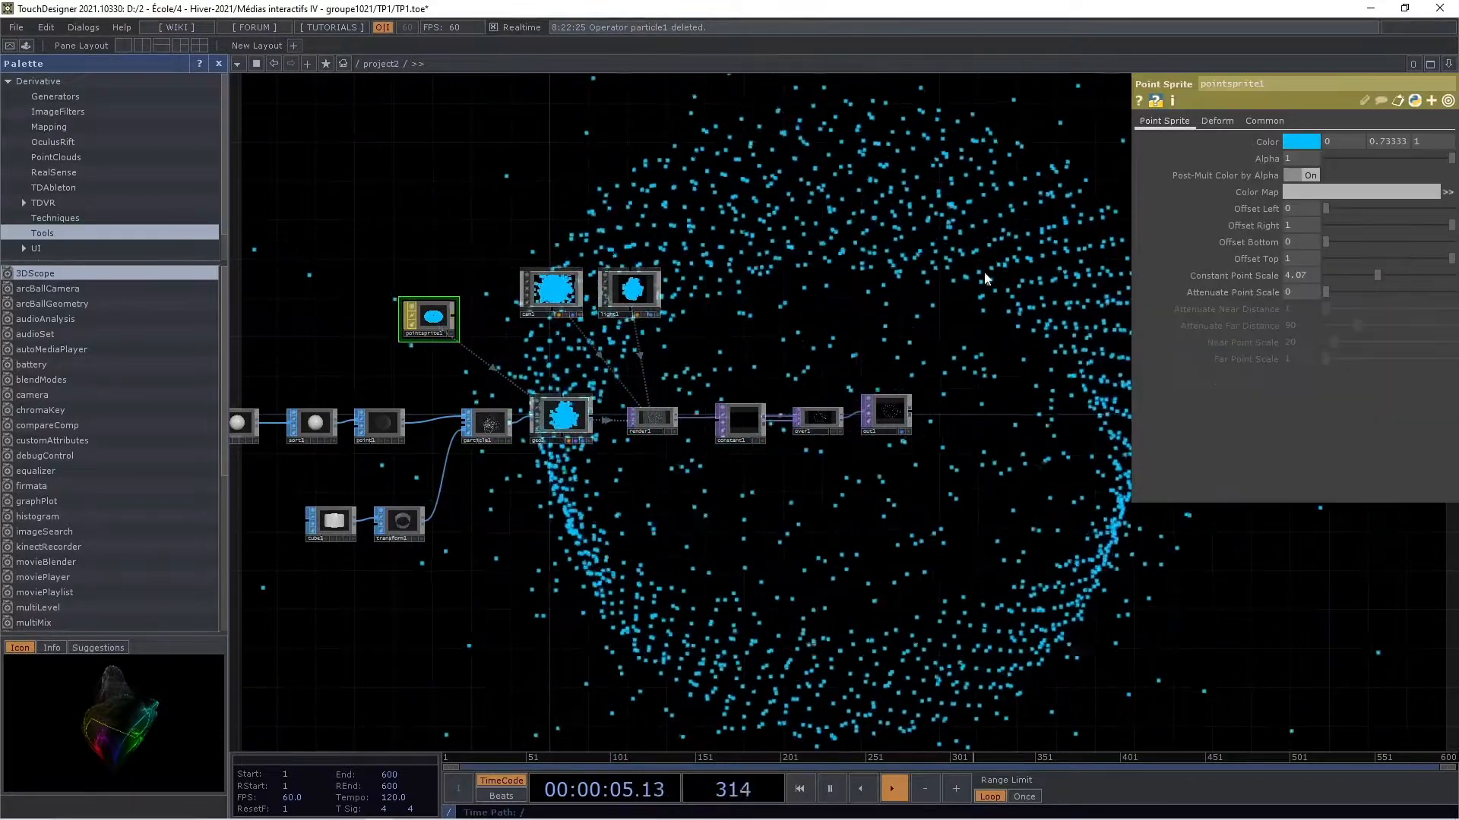
{"action": "left_click_drag", "start_coordinate": [1380, 277], "coordinate": [1352, 287]}
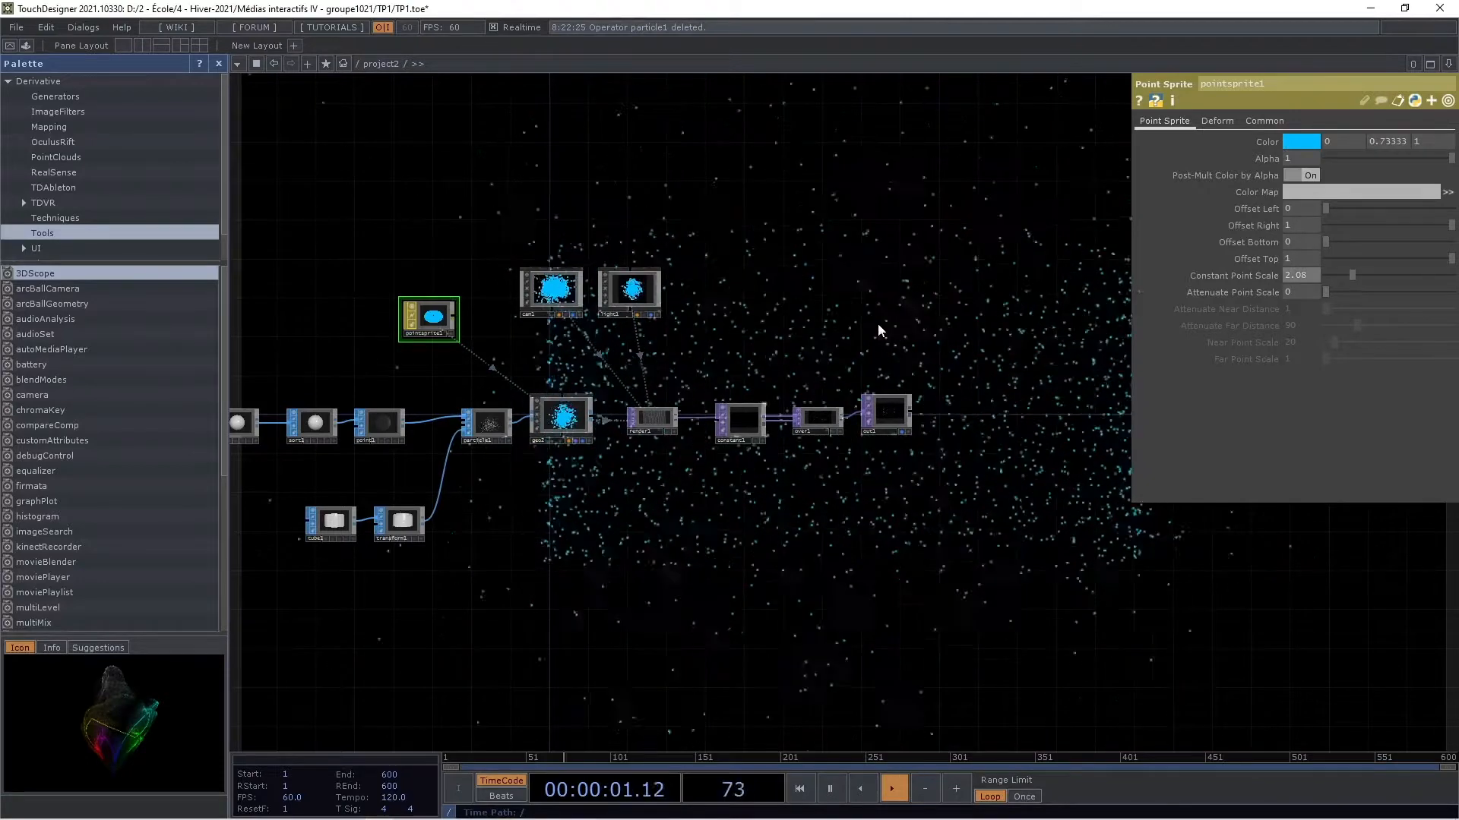
Set the Particle node's birth rate to 400
{"action": "left_click", "coordinate": [484, 422]}
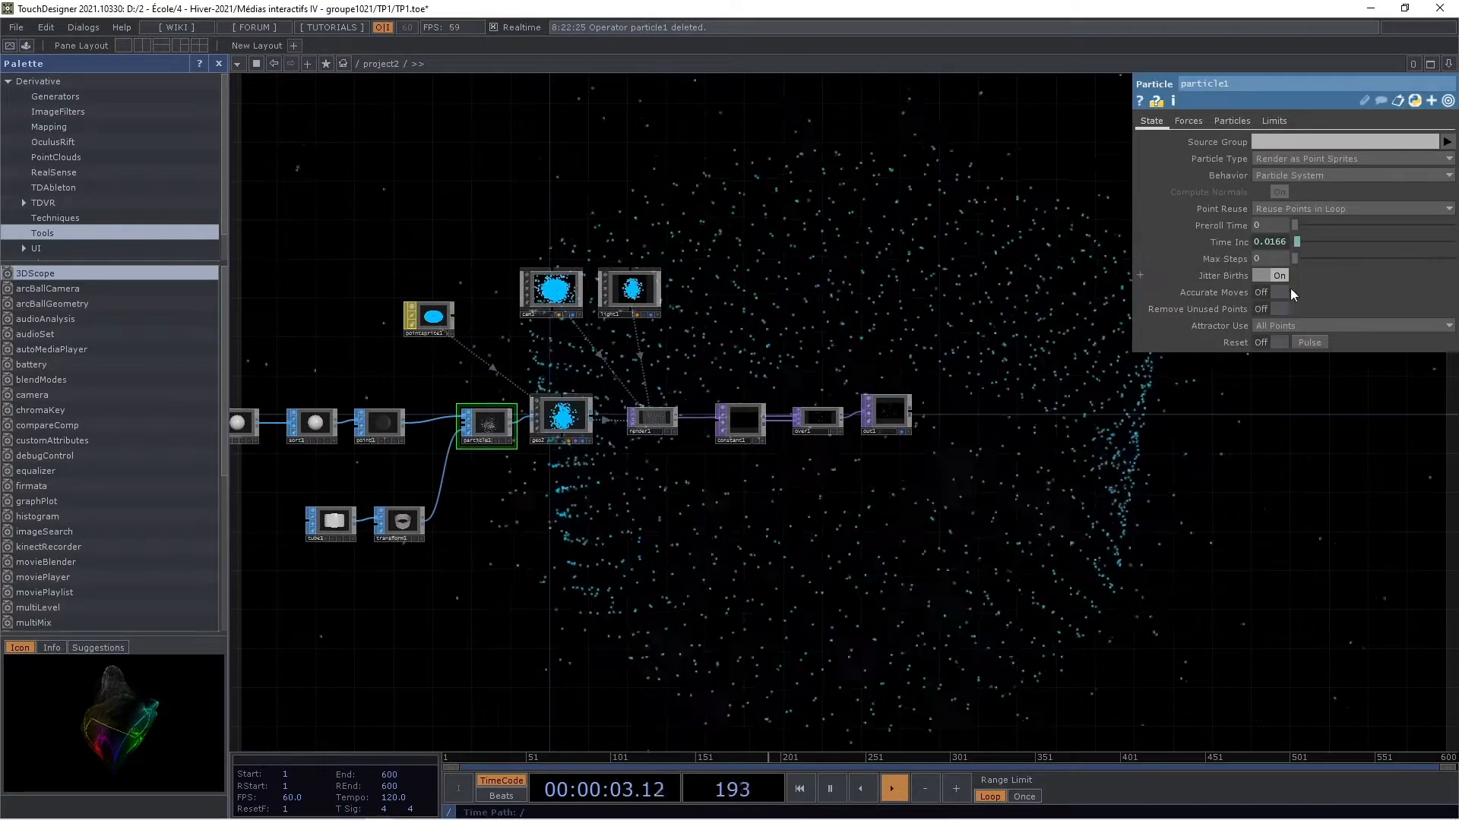
{"action": "left_click", "coordinate": [1234, 123]}
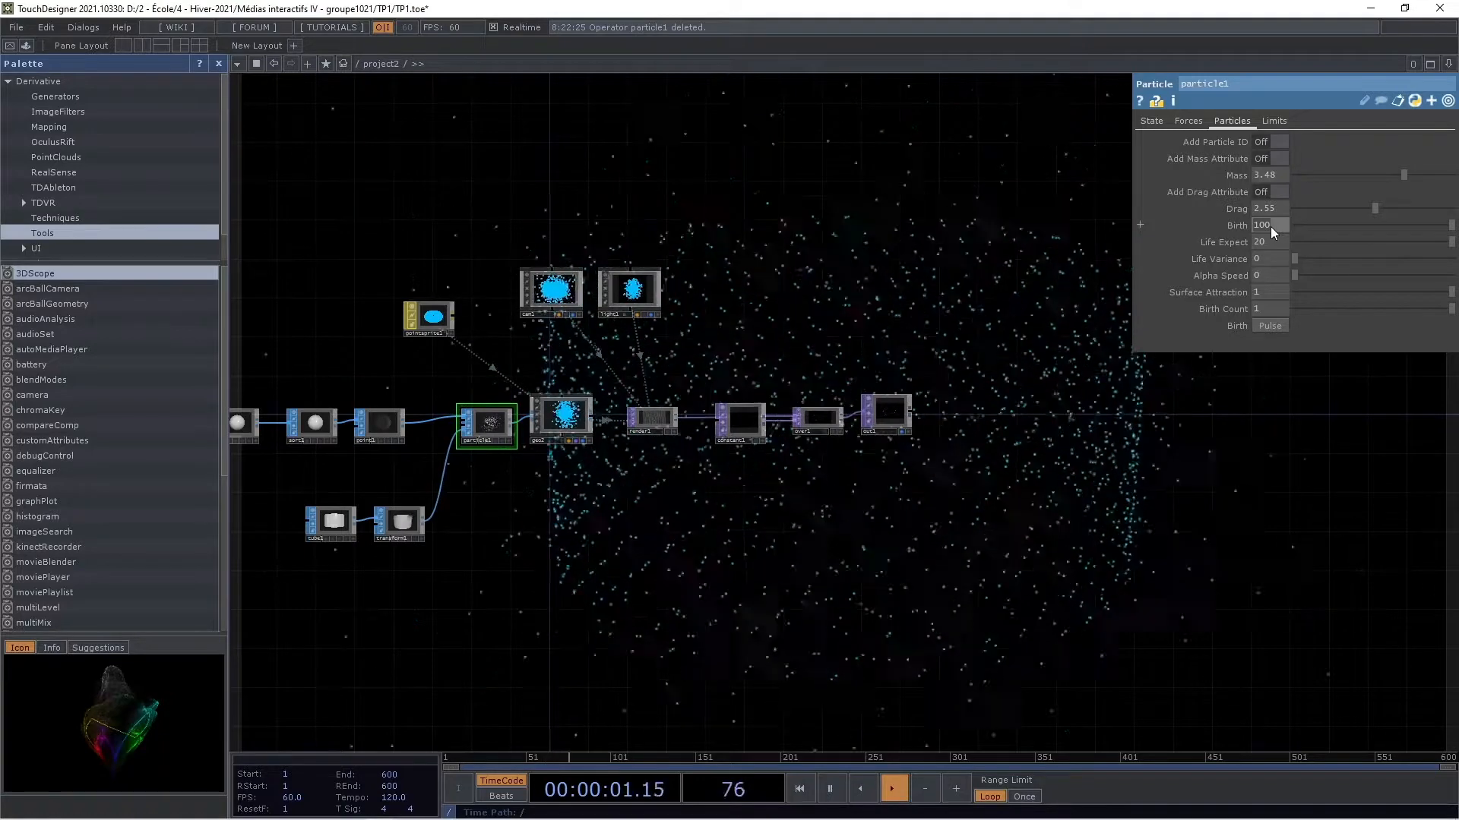
{"action": "type", "text": "400"}
{"action": "key", "text": "Return"}
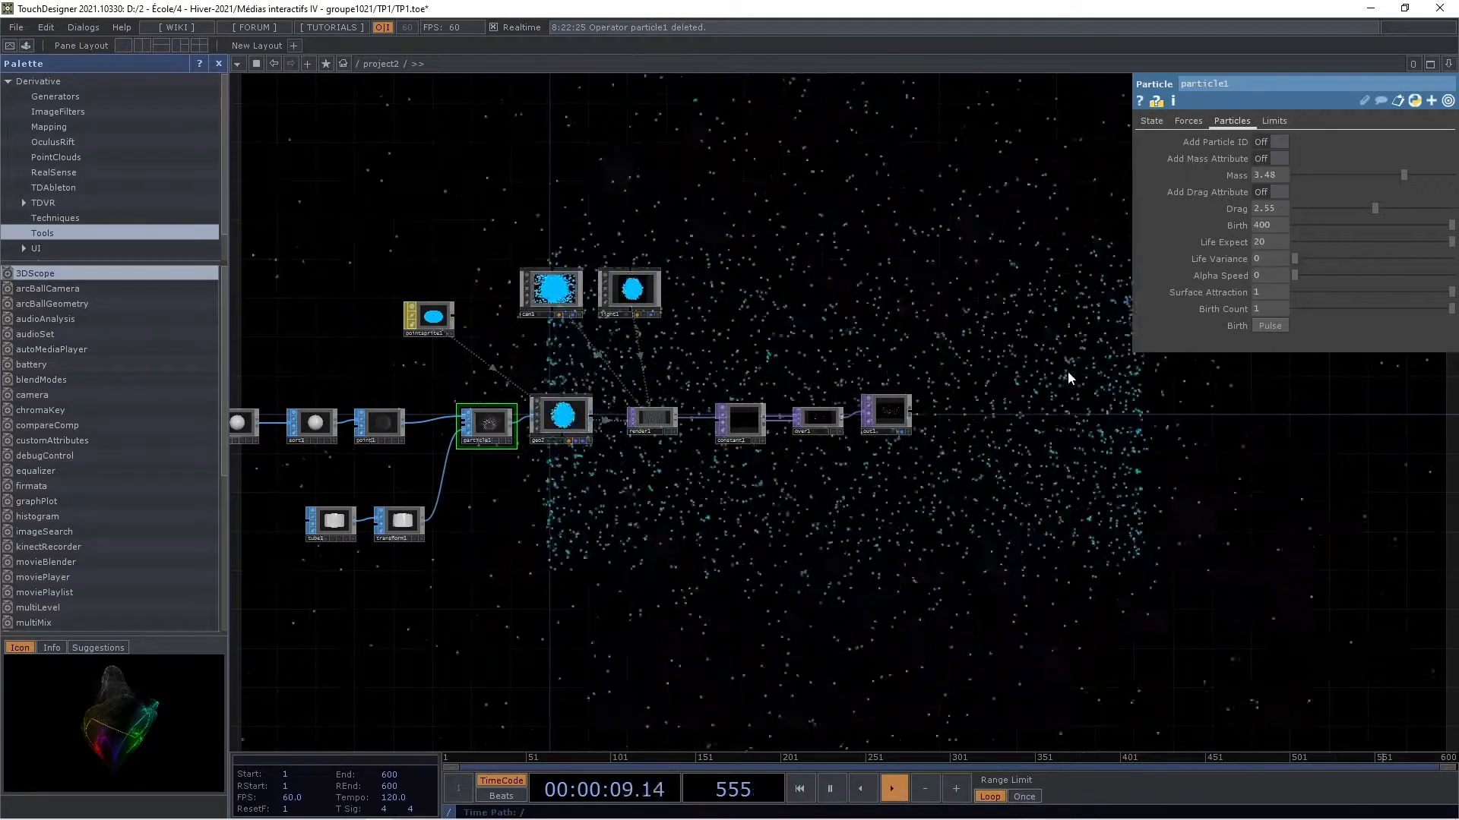
{"action": "left_click_drag", "start_coordinate": [1065, 369], "coordinate": [984, 347]}
{"action": "left_click_drag", "start_coordinate": [992, 351], "coordinate": [989, 348]}
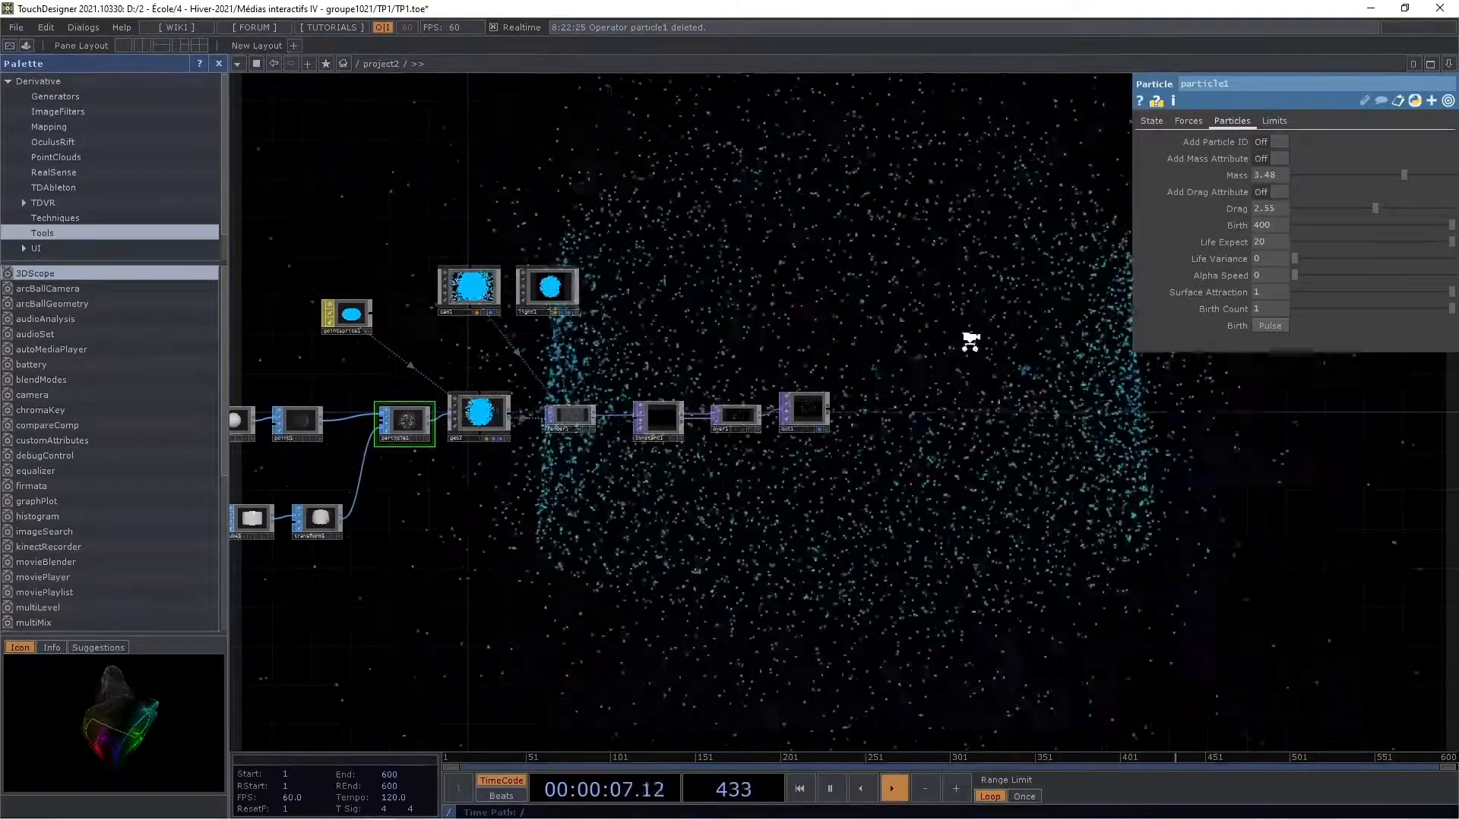
{"action": "scroll", "coordinate": [967, 345], "scroll_direction": "down", "scroll_amount": 3}
{"action": "left_click_drag", "start_coordinate": [967, 342], "coordinate": [724, 342]}
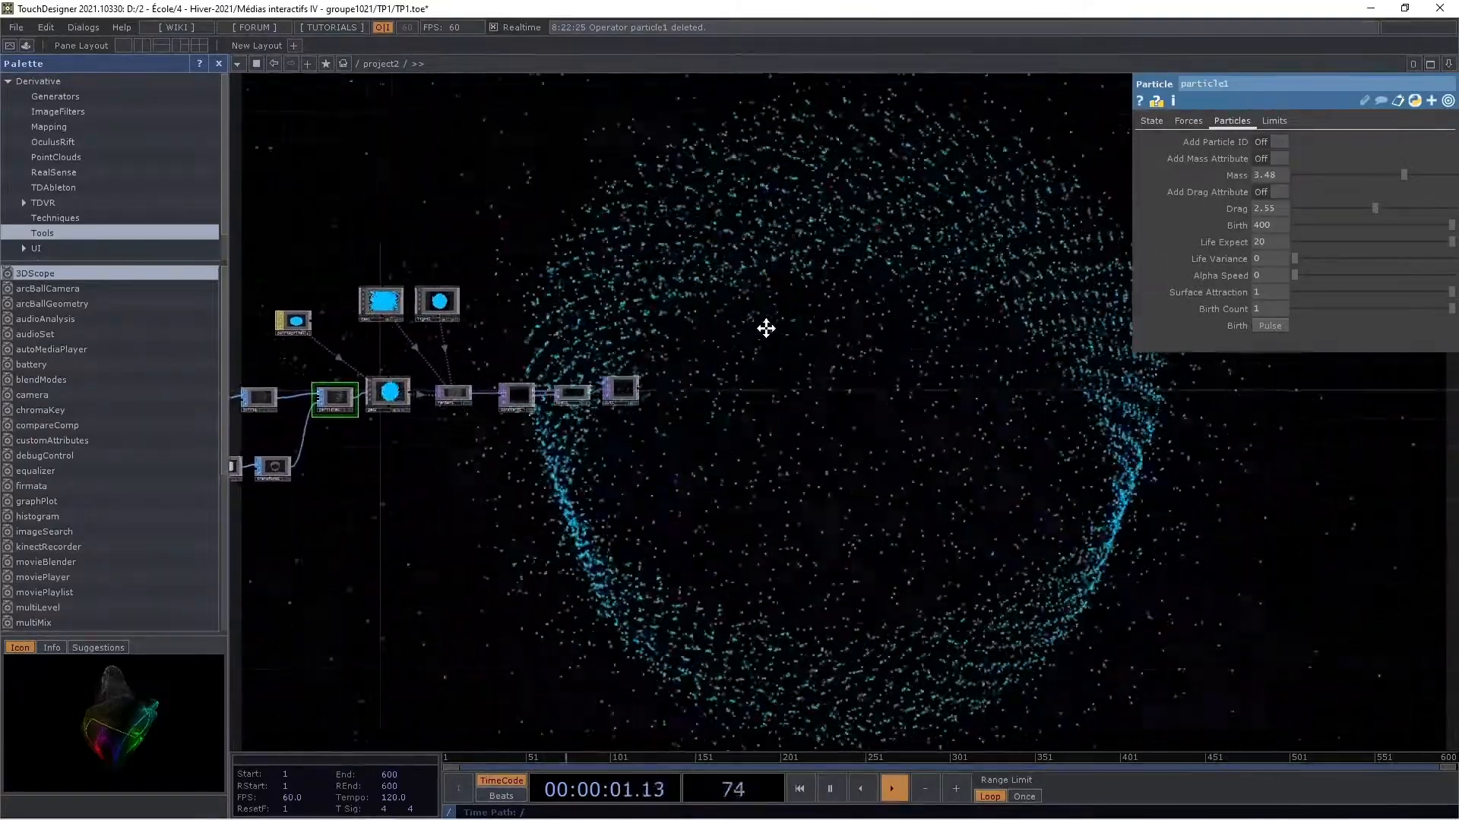
{"action": "left_click_drag", "start_coordinate": [741, 237], "coordinate": [744, 262]}
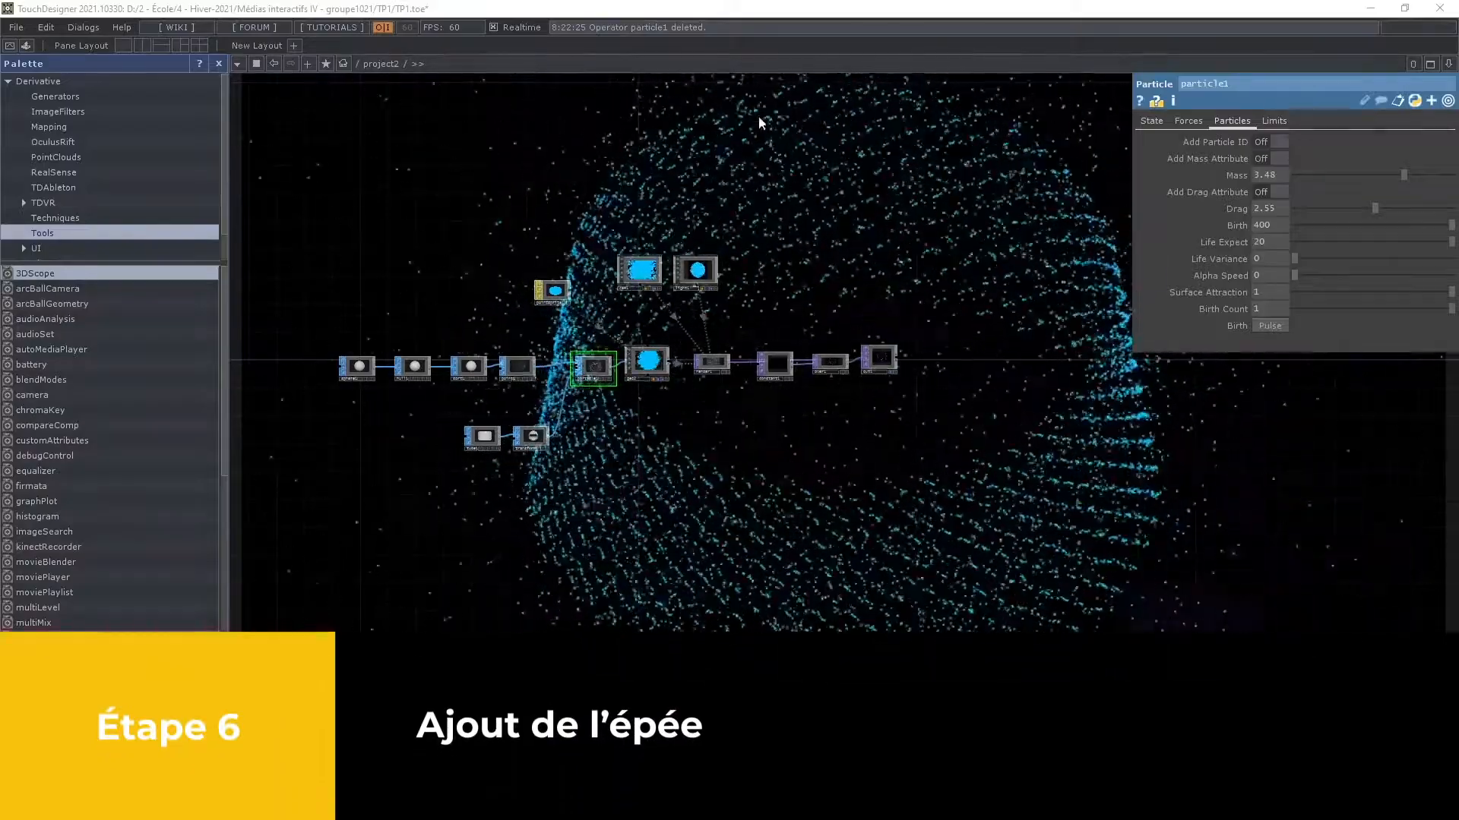
Insert a Switch SOP on the connection between the Transform and the Particle node
{"action": "left_click_drag", "start_coordinate": [756, 497], "coordinate": [804, 476]}
{"action": "scroll", "coordinate": [804, 476], "scroll_direction": "up", "scroll_amount": 5}
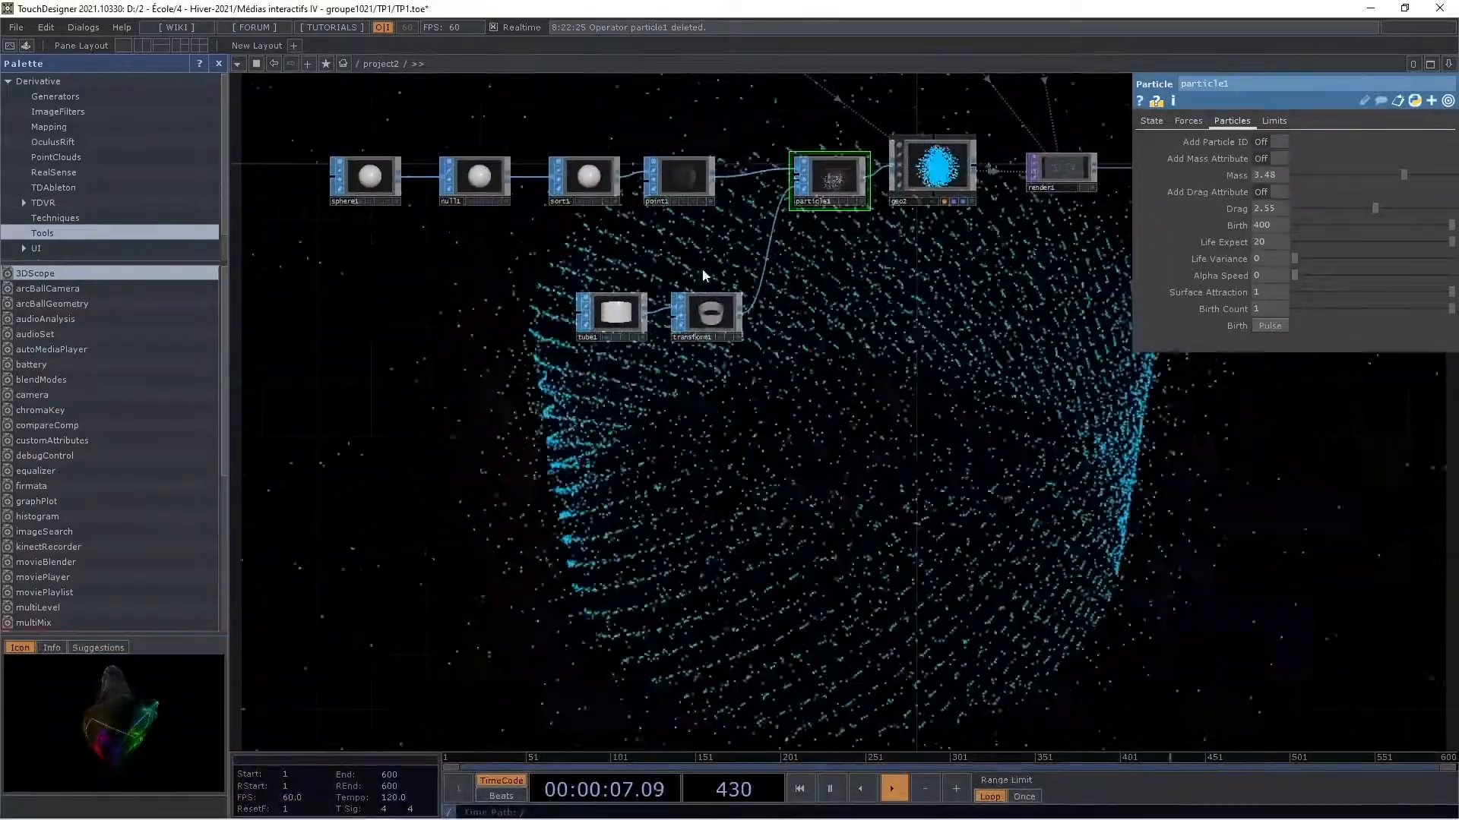
{"action": "left_click_drag", "start_coordinate": [554, 284], "coordinate": [628, 312]}
{"action": "left_click", "coordinate": [717, 354]}
{"action": "left_click_drag", "start_coordinate": [830, 385], "coordinate": [762, 380]}
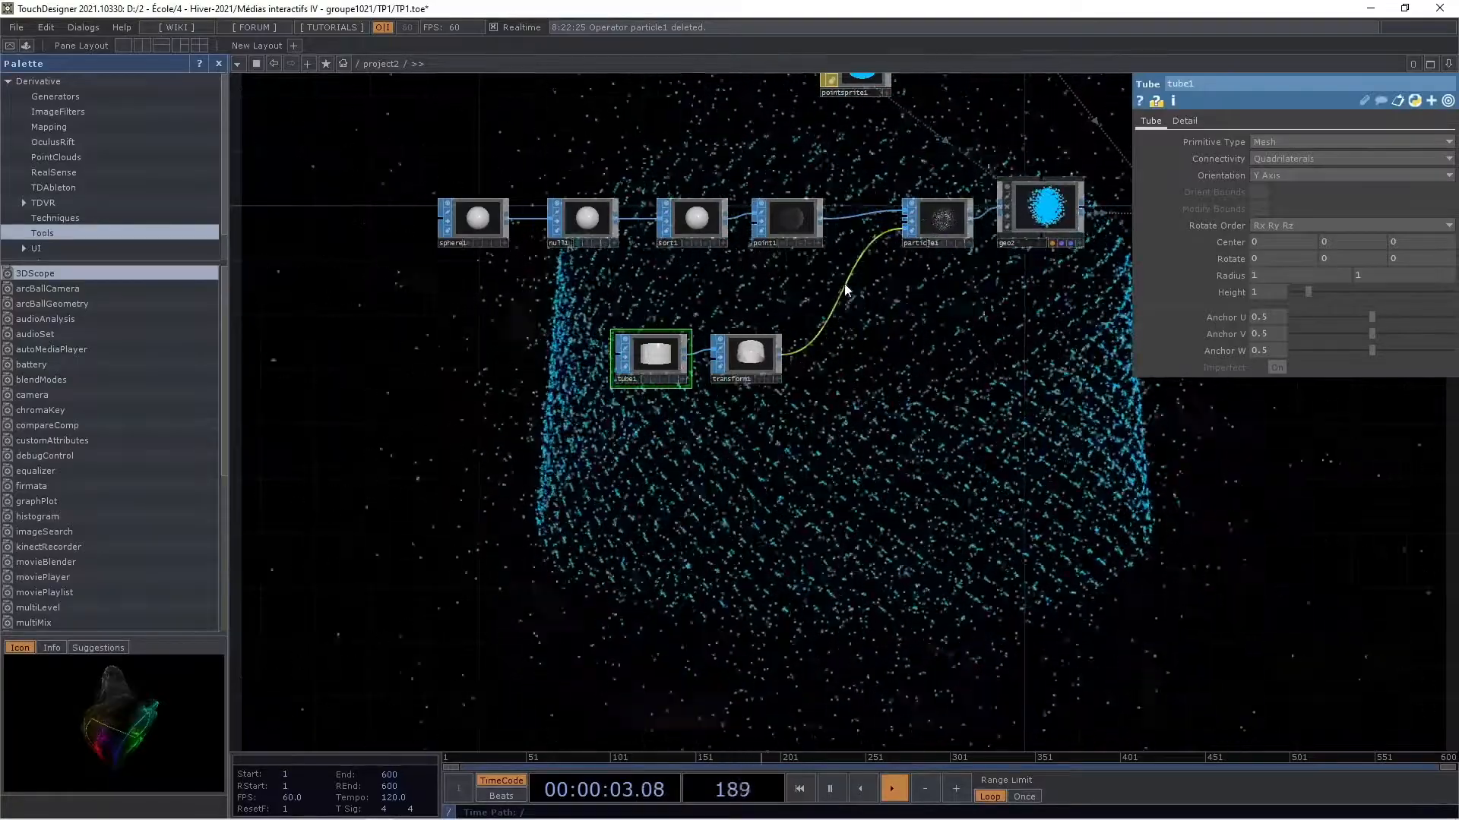
{"action": "right_click", "coordinate": [844, 287]}
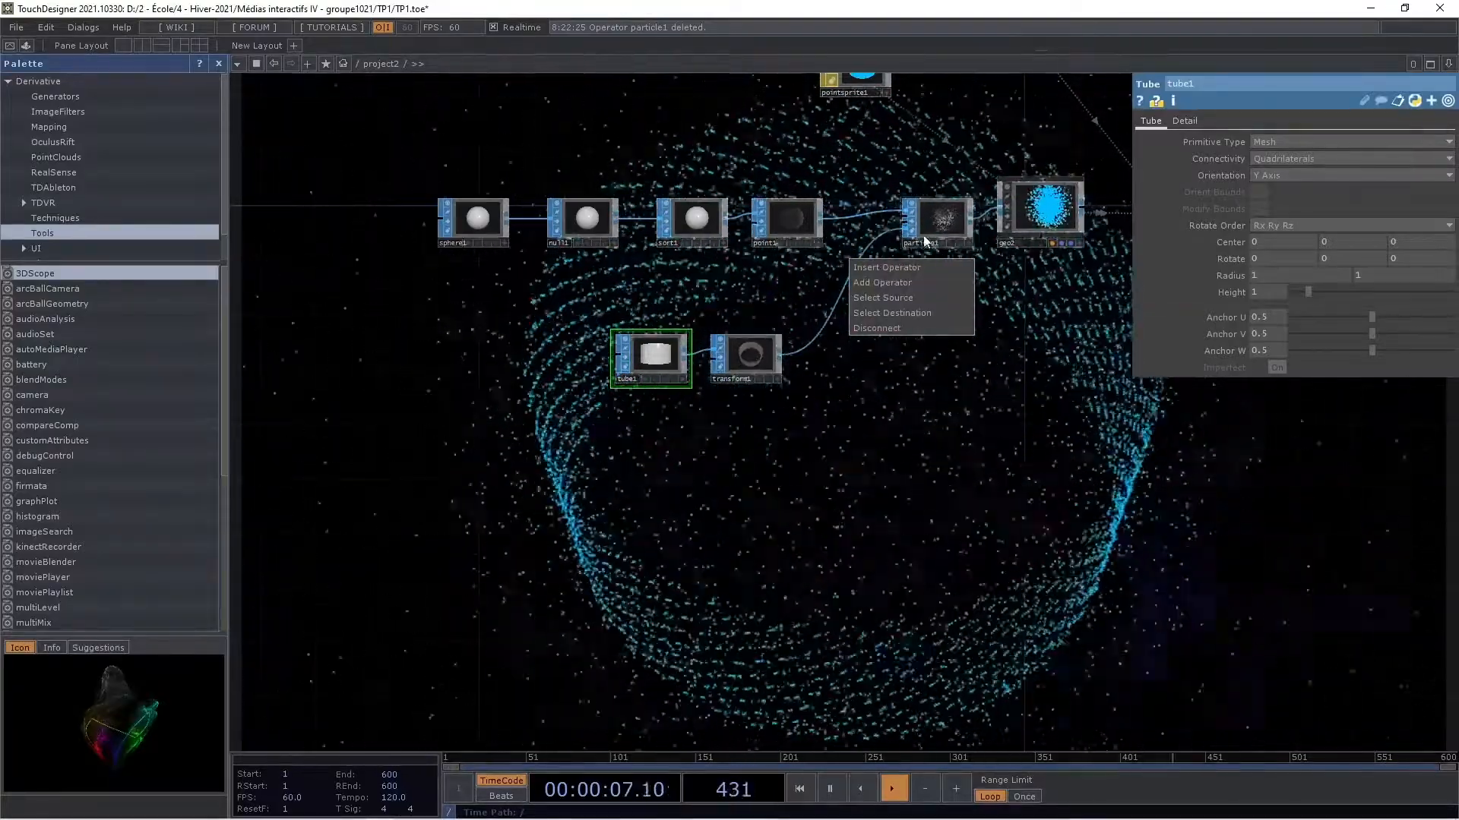
{"action": "left_click", "coordinate": [887, 267]}
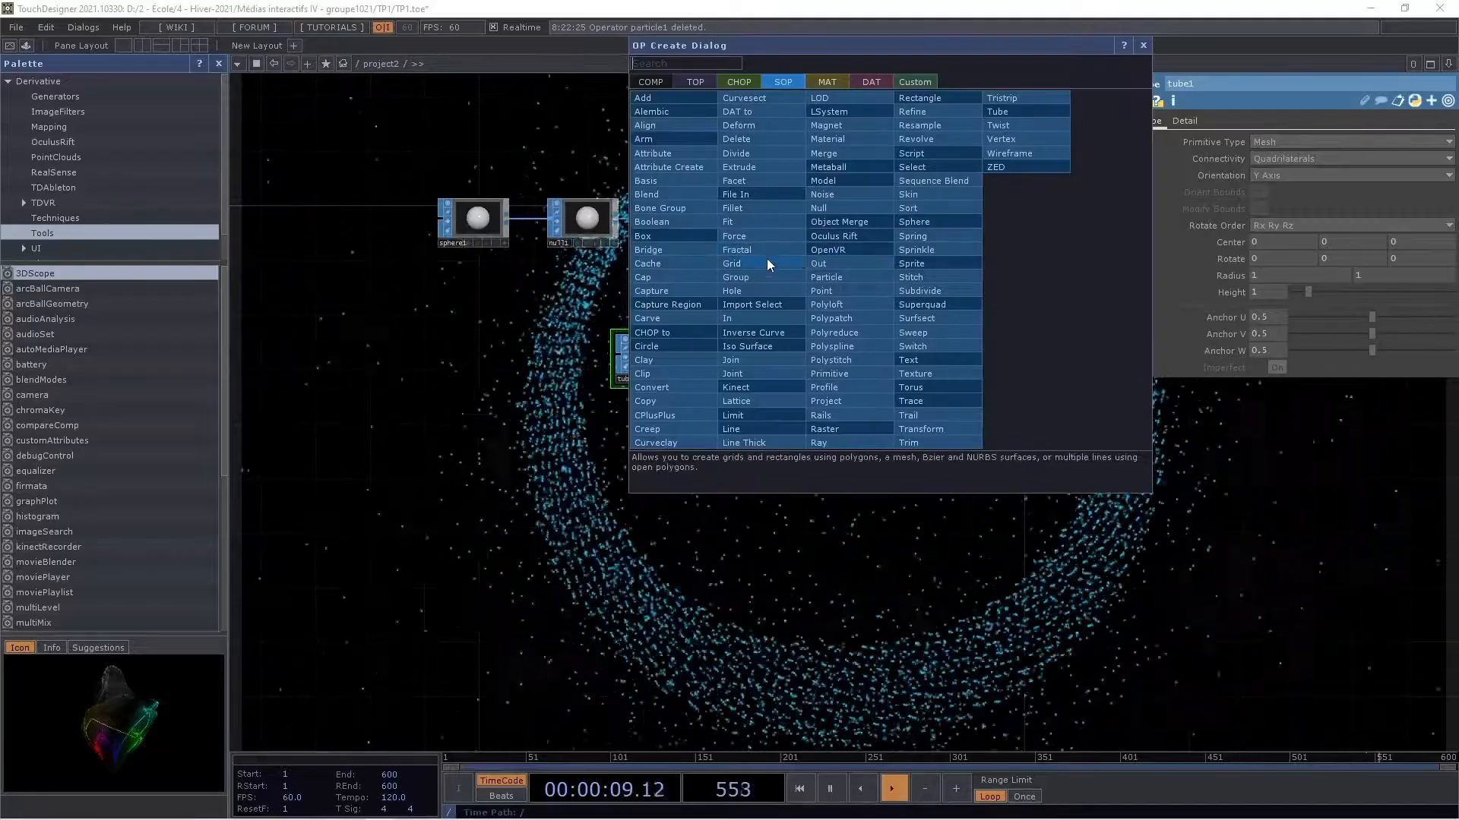
{"action": "left_click", "coordinate": [931, 332]}
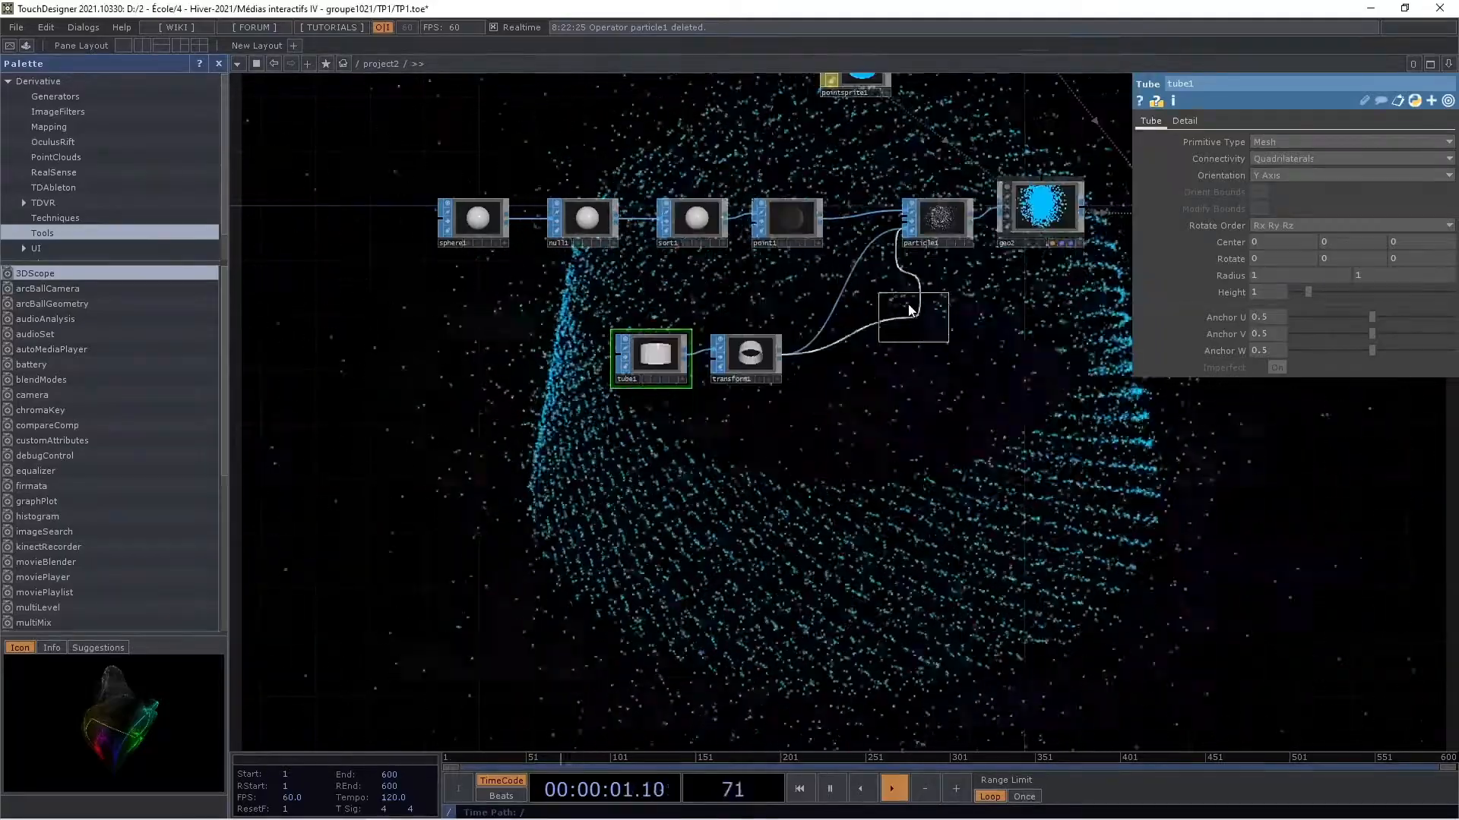
{"action": "left_click", "coordinate": [857, 309]}
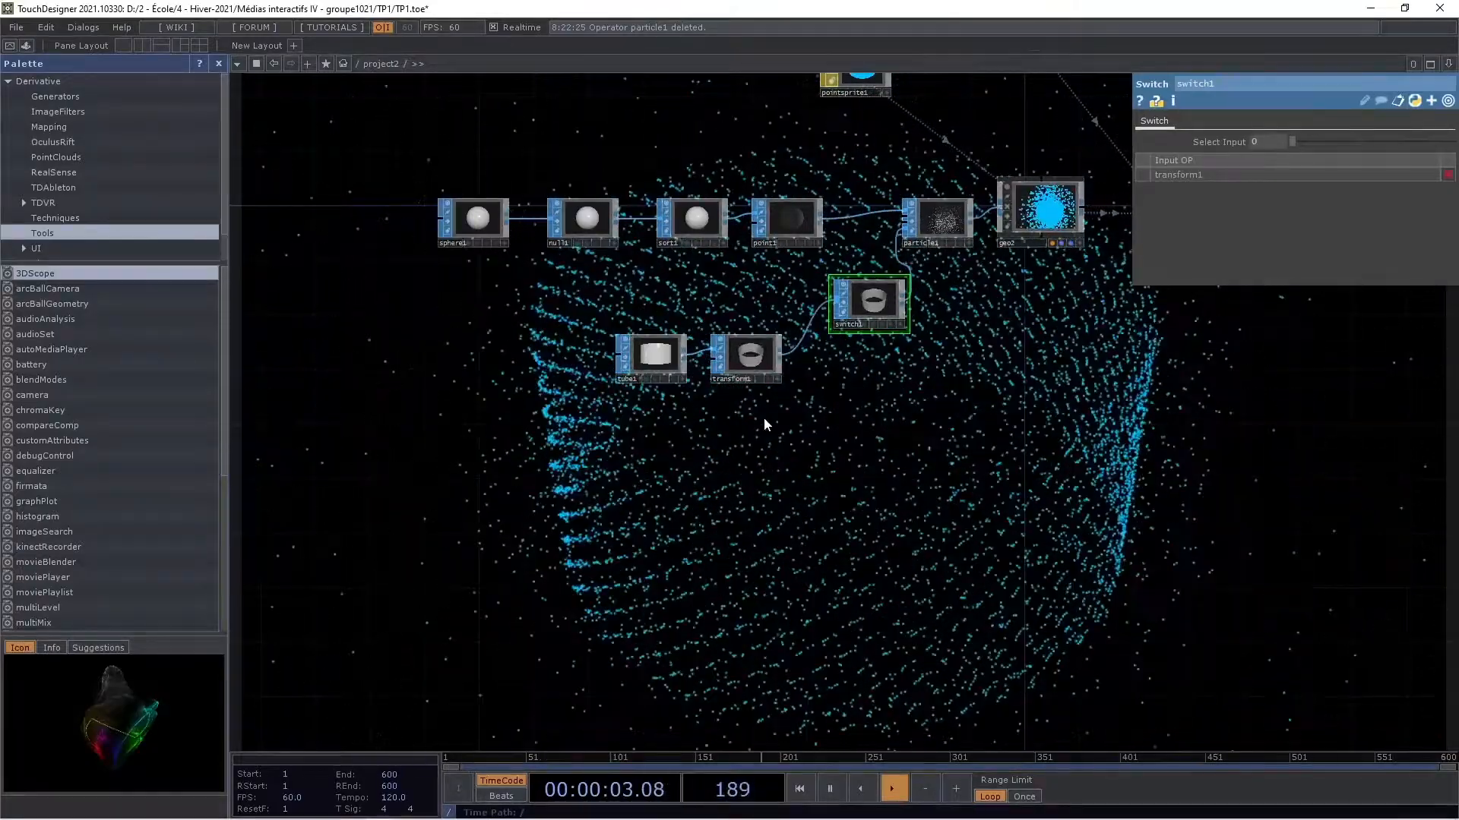
Try the Switch with input 1 selected, and return it to input 0
{"action": "left_click_drag", "start_coordinate": [1291, 141], "coordinate": [1313, 139]}
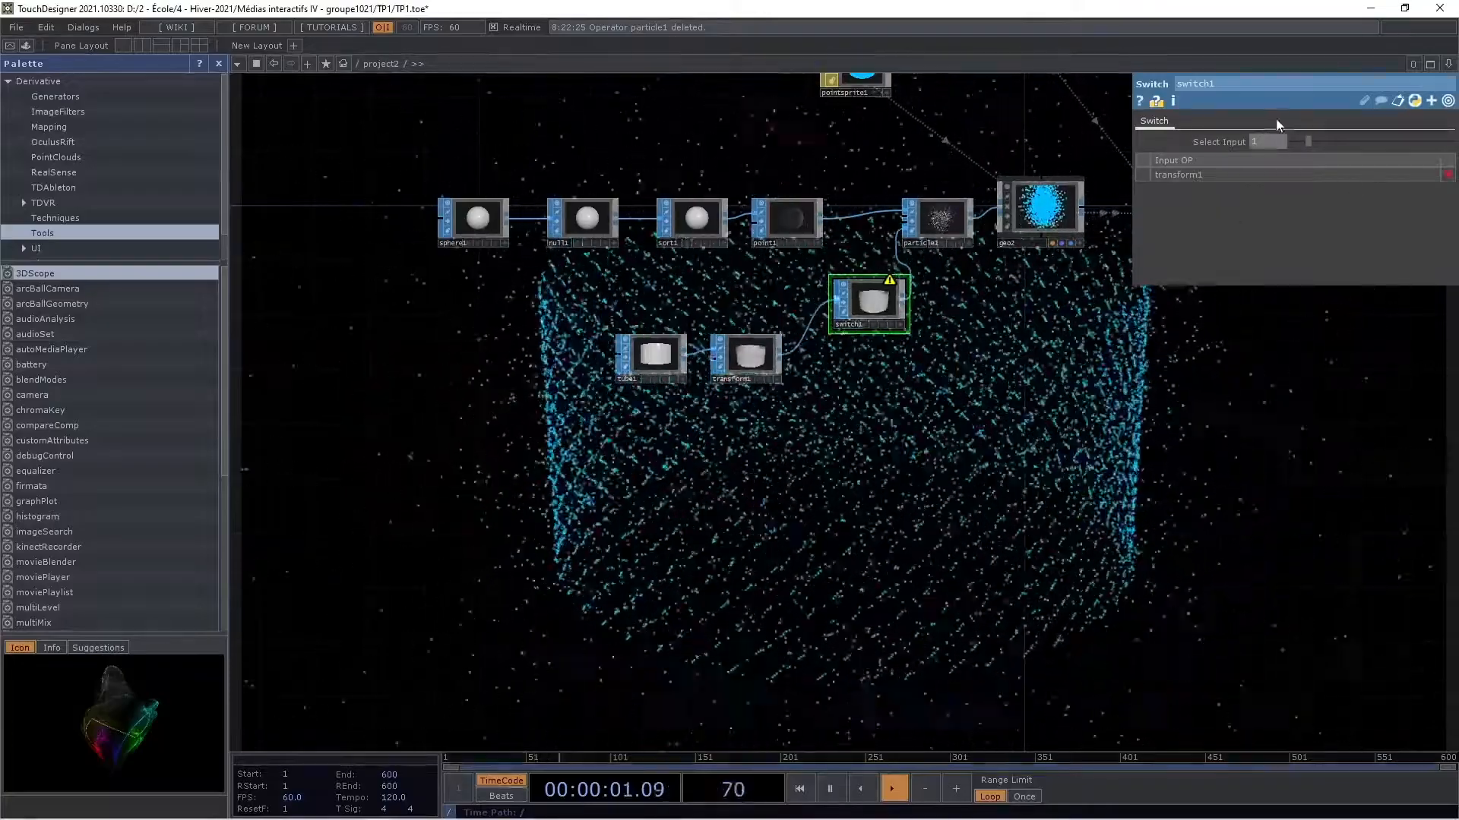
{"action": "left_click_drag", "start_coordinate": [1307, 142], "coordinate": [1292, 142]}
Import Bloodgrove sword.fbx as an FBX component below the Tube node, and pause timeline playback
{"action": "right_click", "coordinate": [615, 429]}
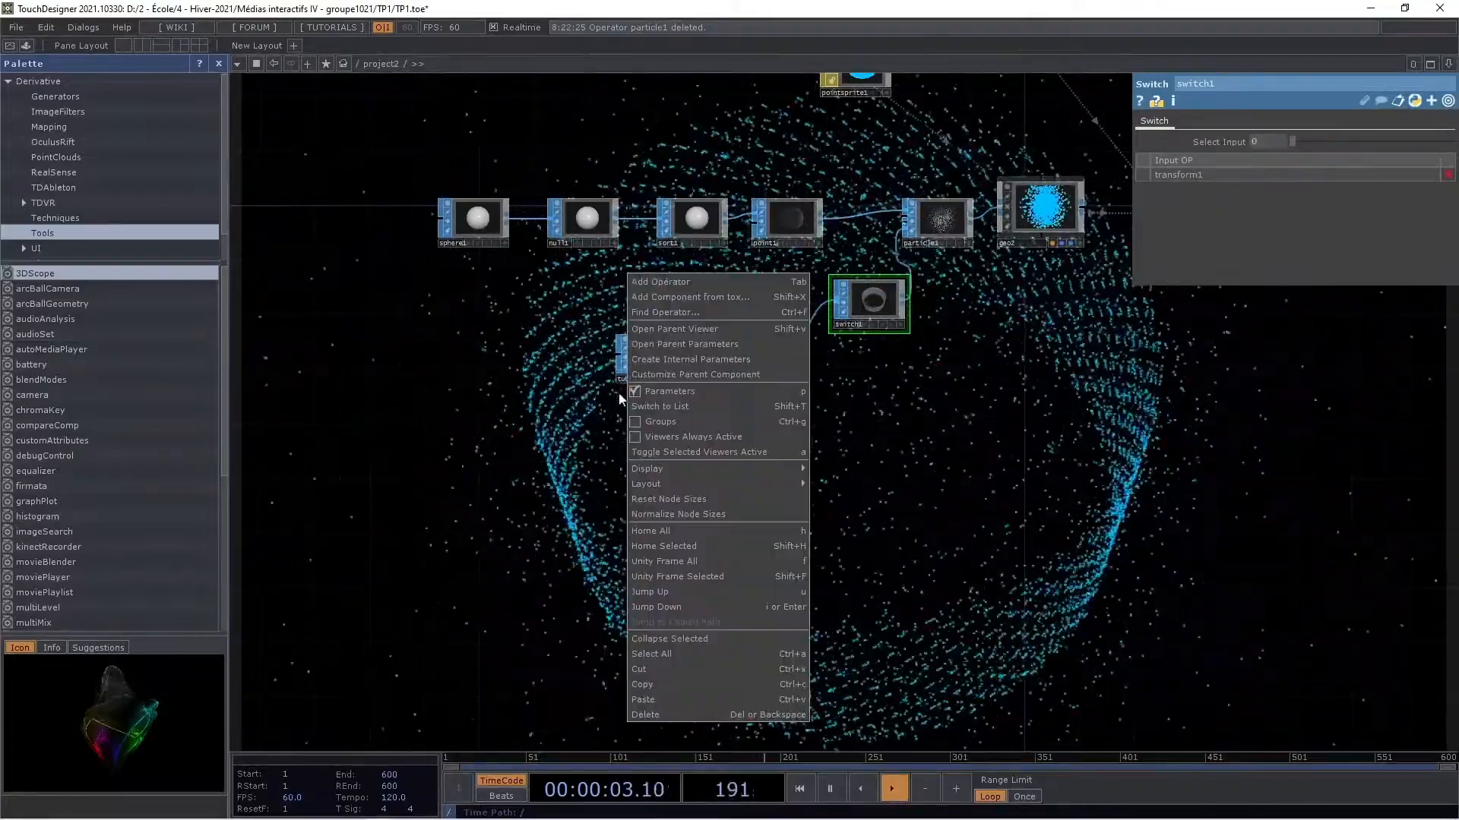
{"action": "left_click", "coordinate": [677, 451]}
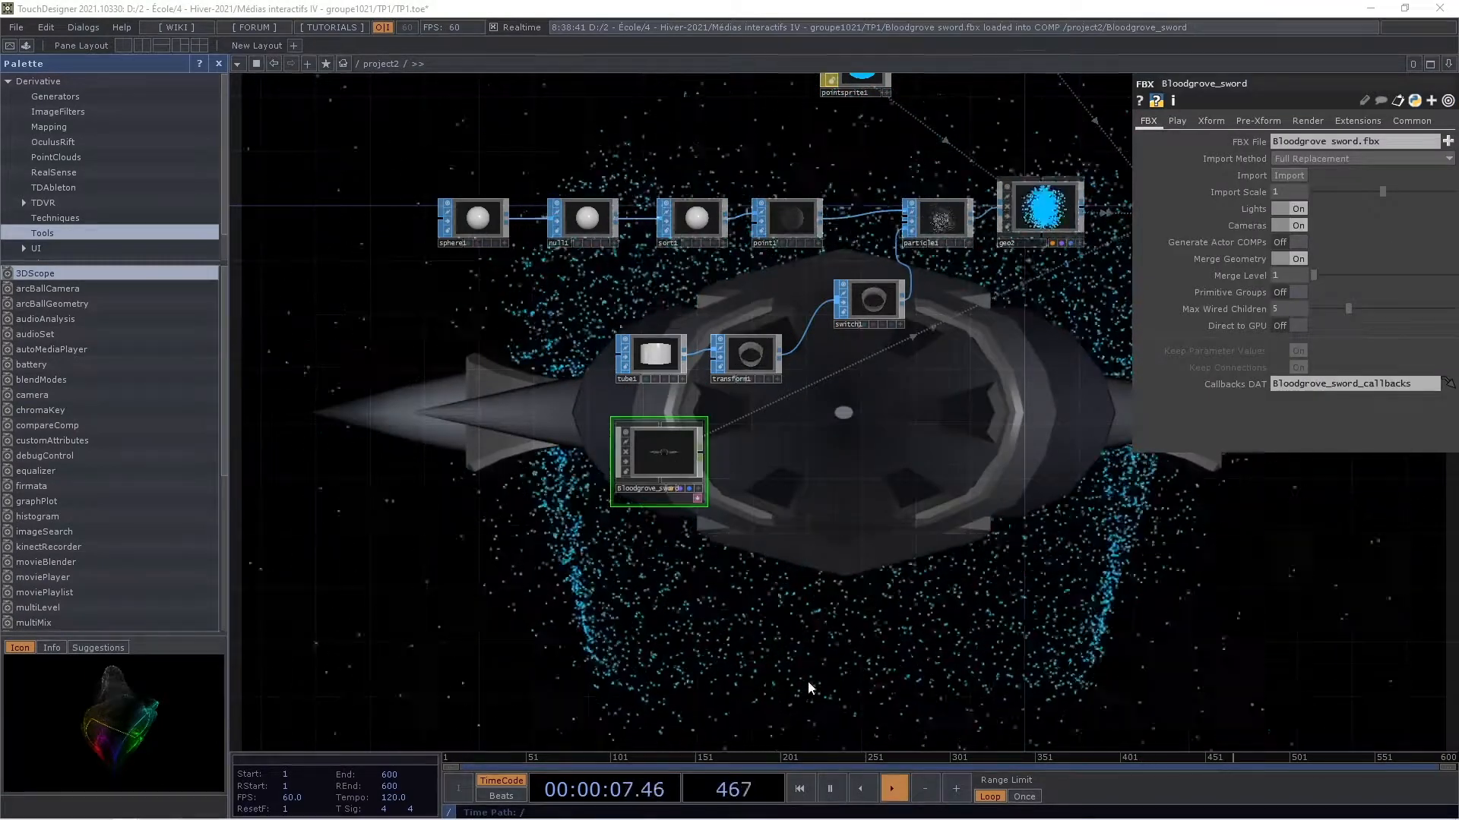
{"action": "left_click", "coordinate": [830, 789]}
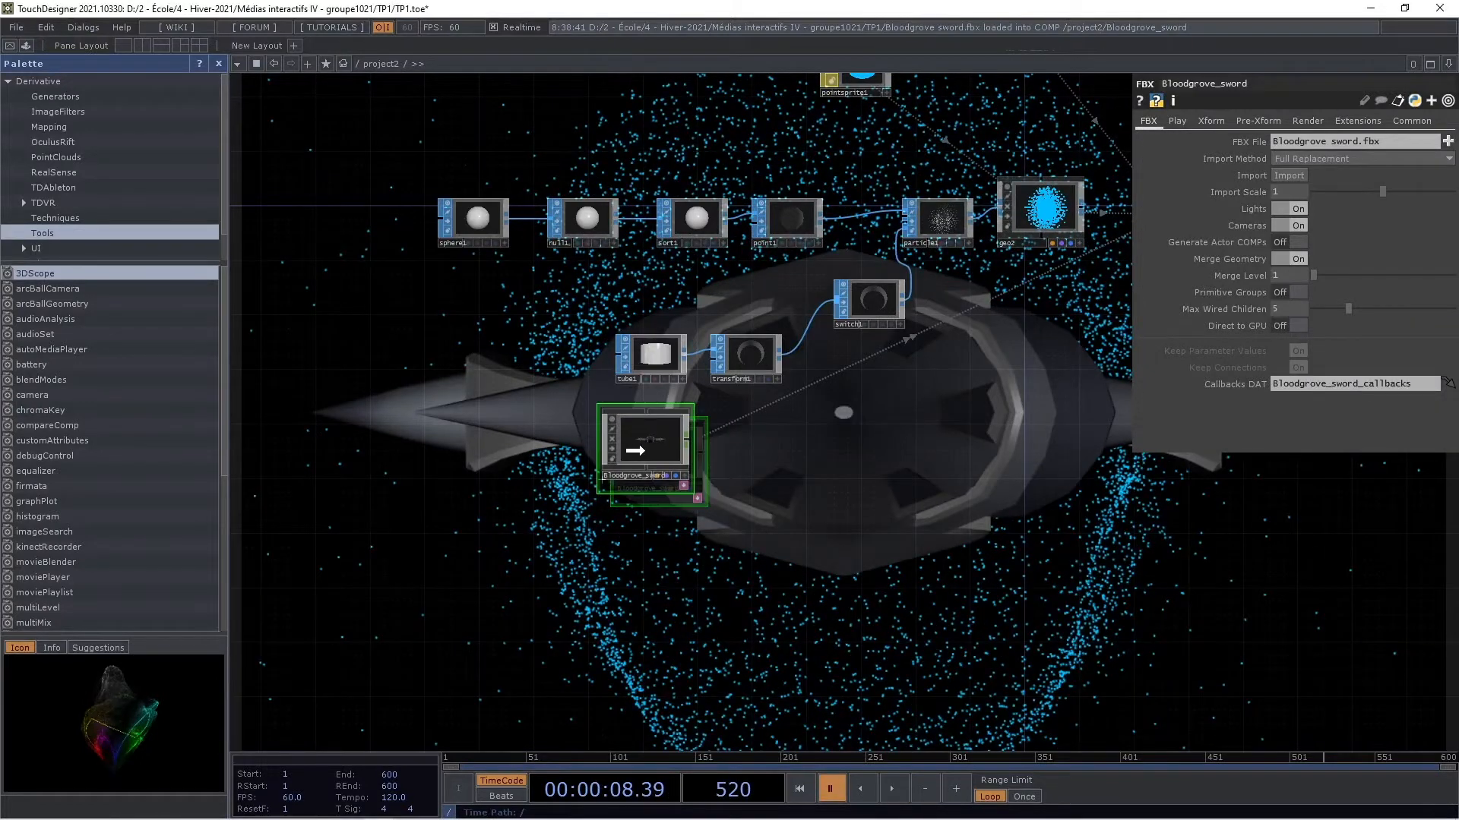
{"action": "scroll", "coordinate": [659, 452], "scroll_direction": "up", "scroll_amount": 3}
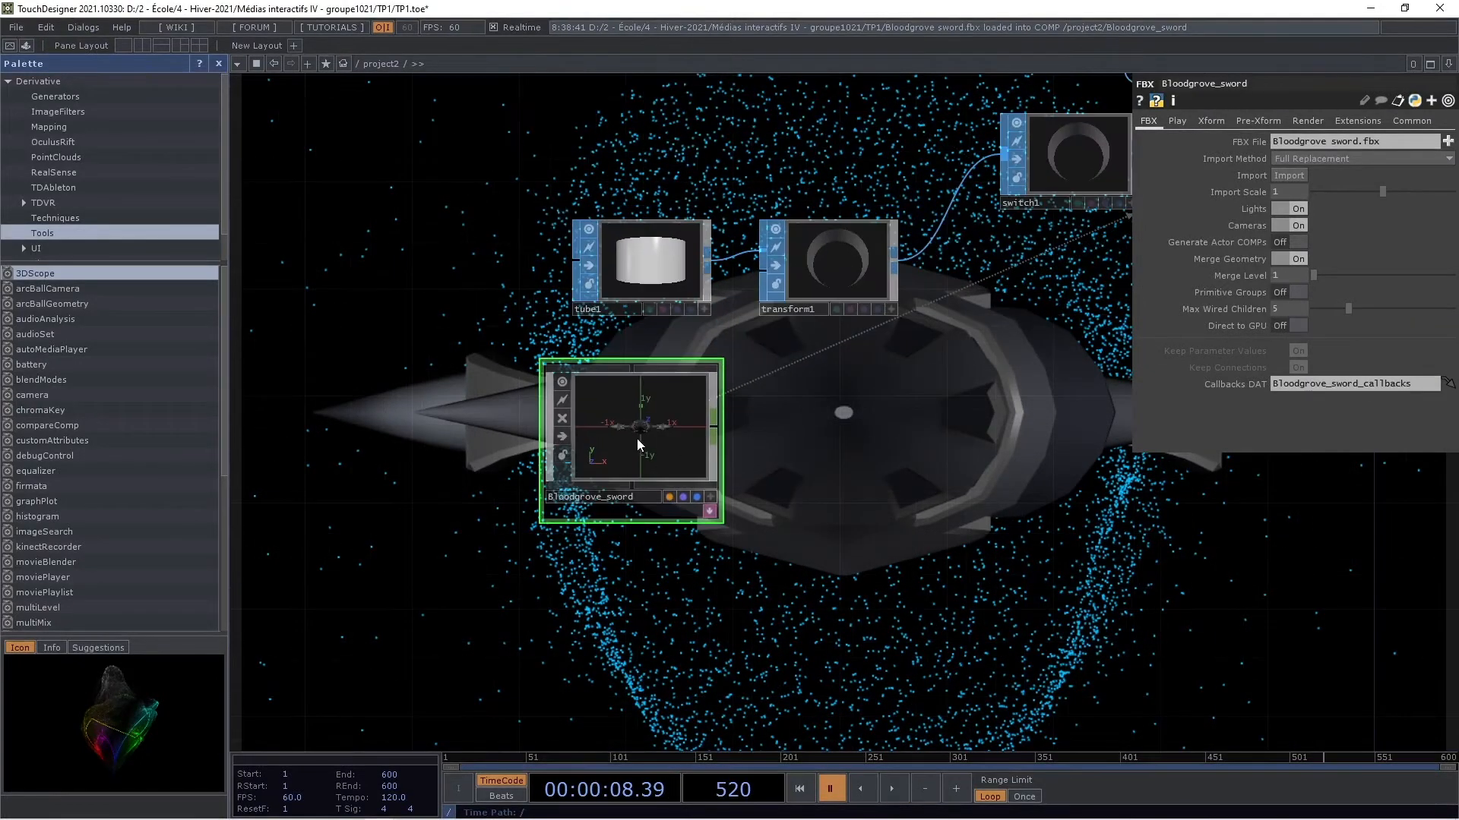
Cut the mesh node out of Cube_009 inside the Bloodgrove_sword component, and delete the Material_001 node left there
{"action": "scroll", "coordinate": [646, 424], "scroll_direction": "up", "scroll_amount": 10}
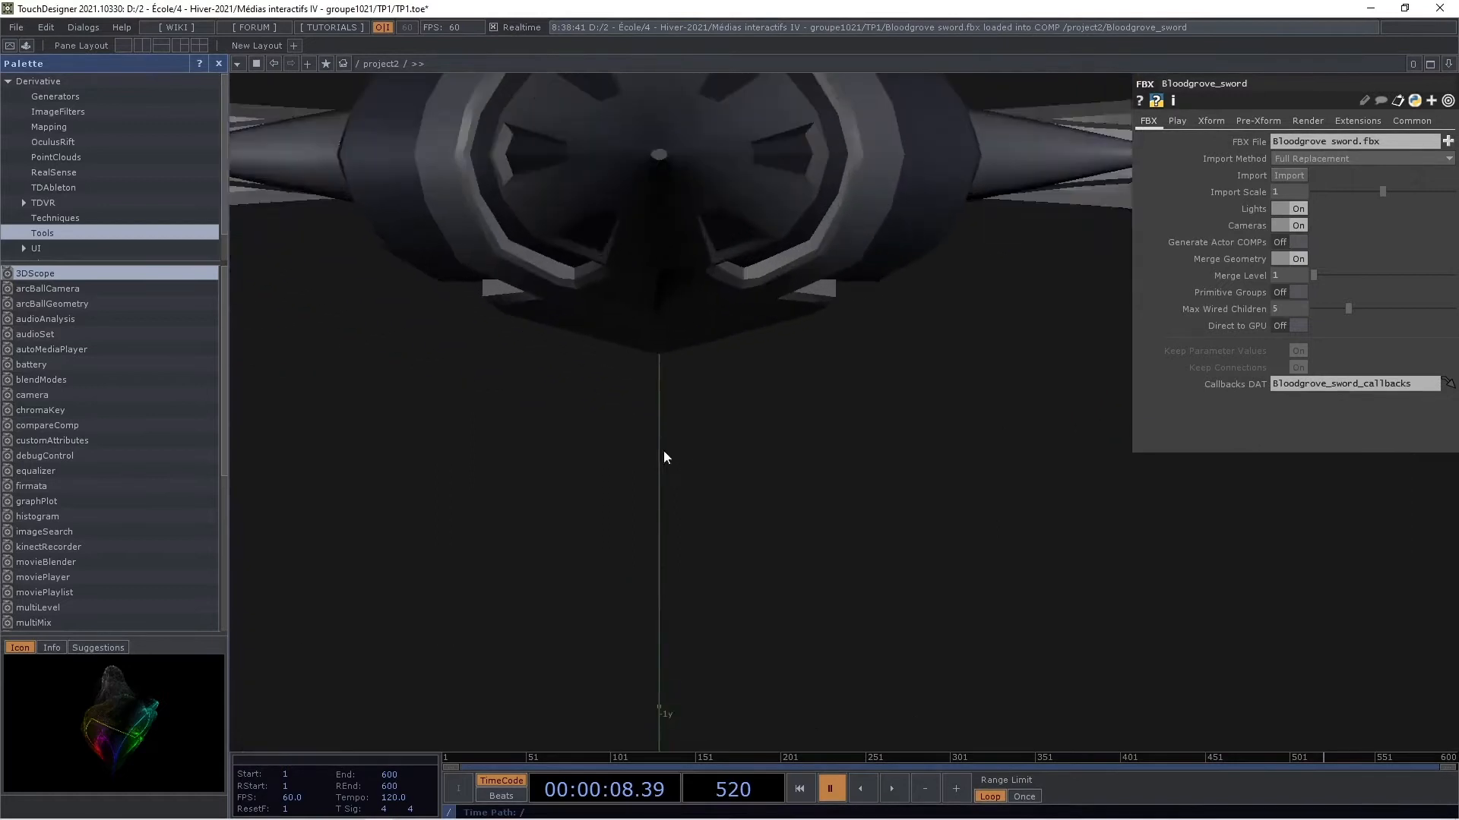
{"action": "scroll", "coordinate": [663, 456], "scroll_direction": "up", "scroll_amount": 3}
{"action": "scroll", "coordinate": [992, 408], "scroll_direction": "up", "scroll_amount": 6}
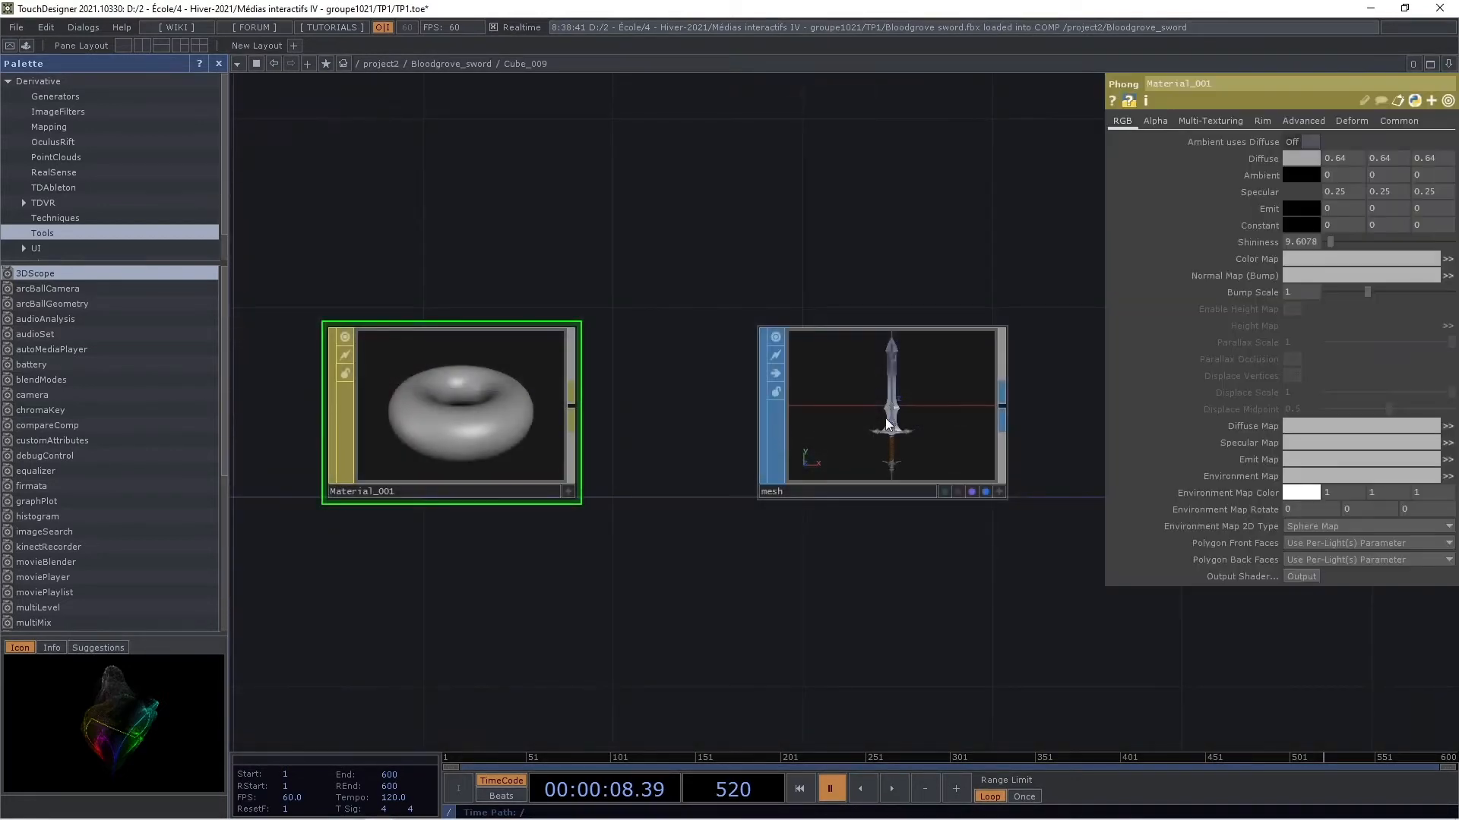
{"action": "left_click", "coordinate": [887, 423]}
{"action": "key", "text": "Delete"}
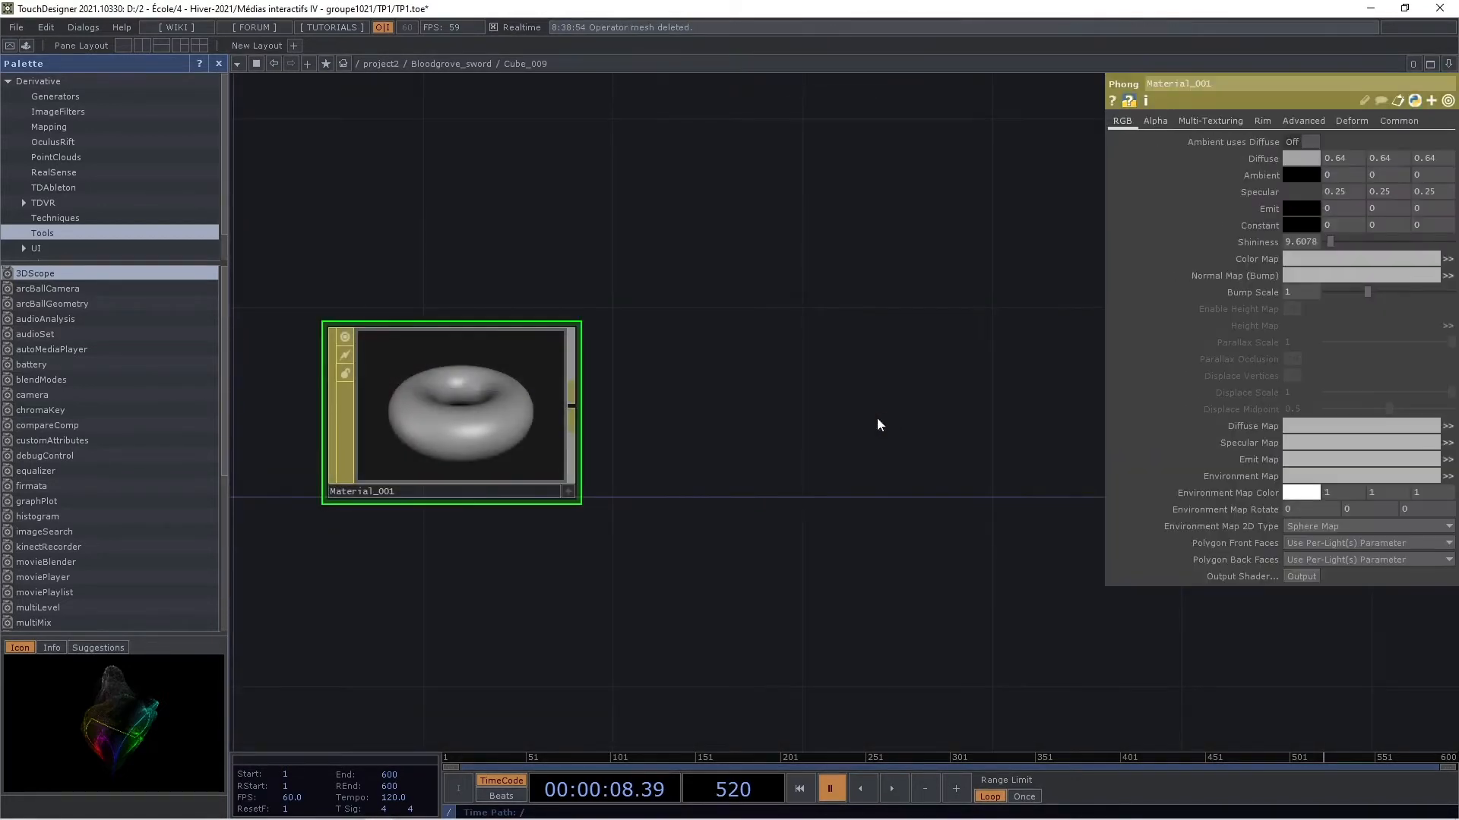
{"action": "scroll", "coordinate": [720, 419], "scroll_direction": "down", "scroll_amount": 2}
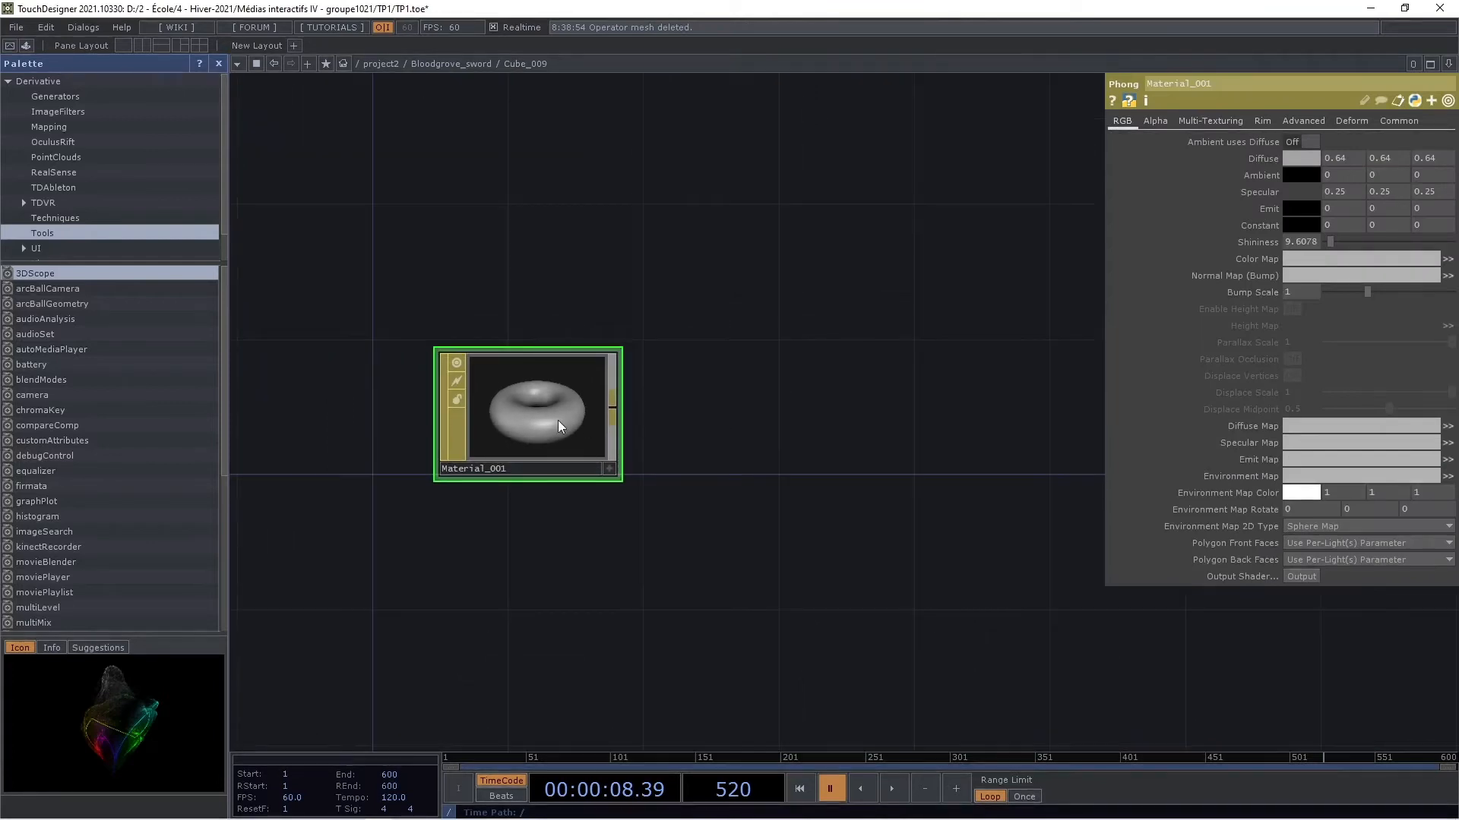
{"action": "key", "text": "Delete"}
Delete fbx_info, info_out and Cube_009 from the Bloodgrove_sword component and paste the mesh node in their place
{"action": "scroll", "coordinate": [554, 458], "scroll_direction": "down", "scroll_amount": 4}
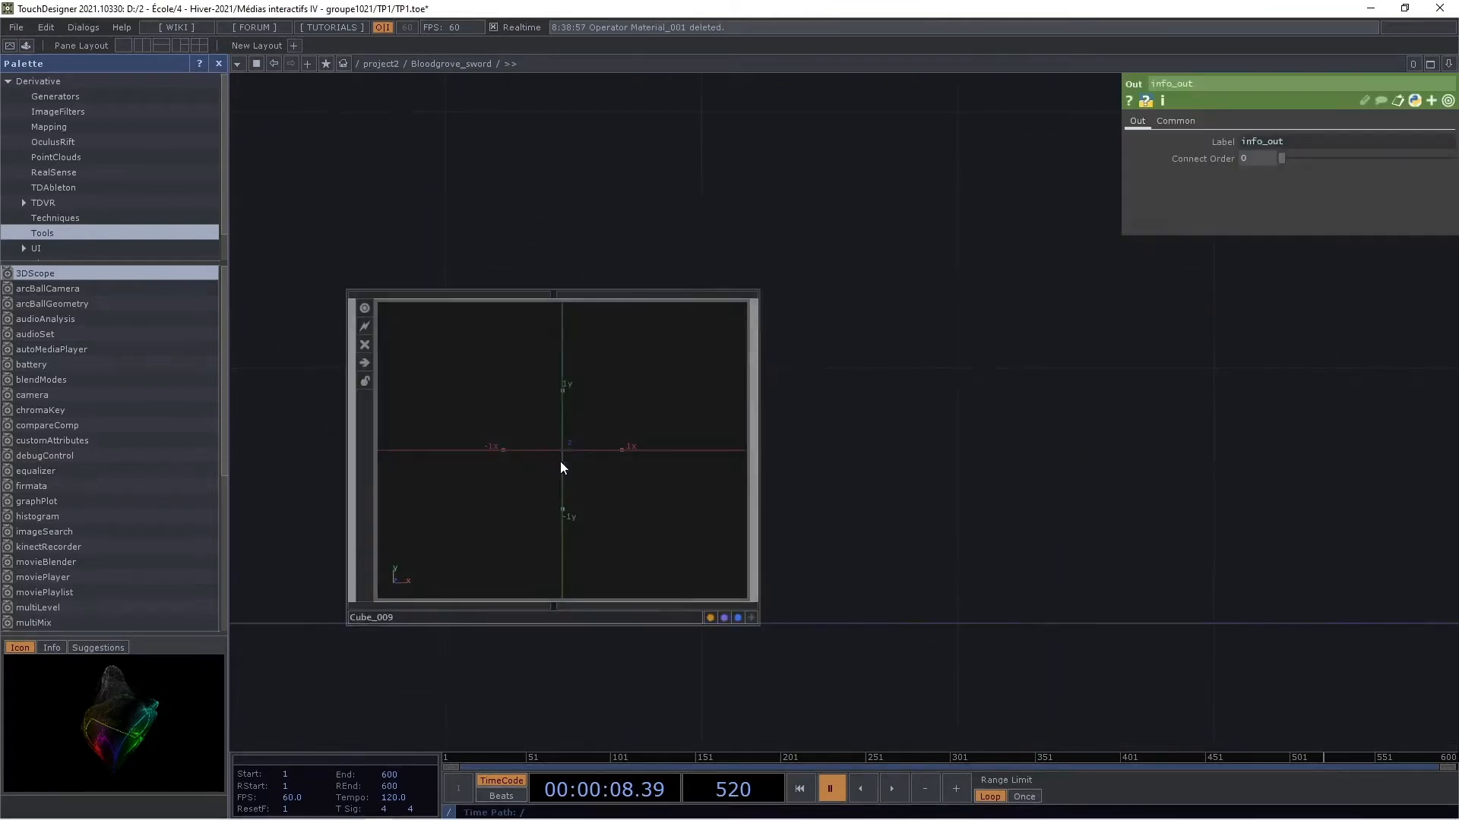
{"action": "scroll", "coordinate": [567, 454], "scroll_direction": "down", "scroll_amount": 2}
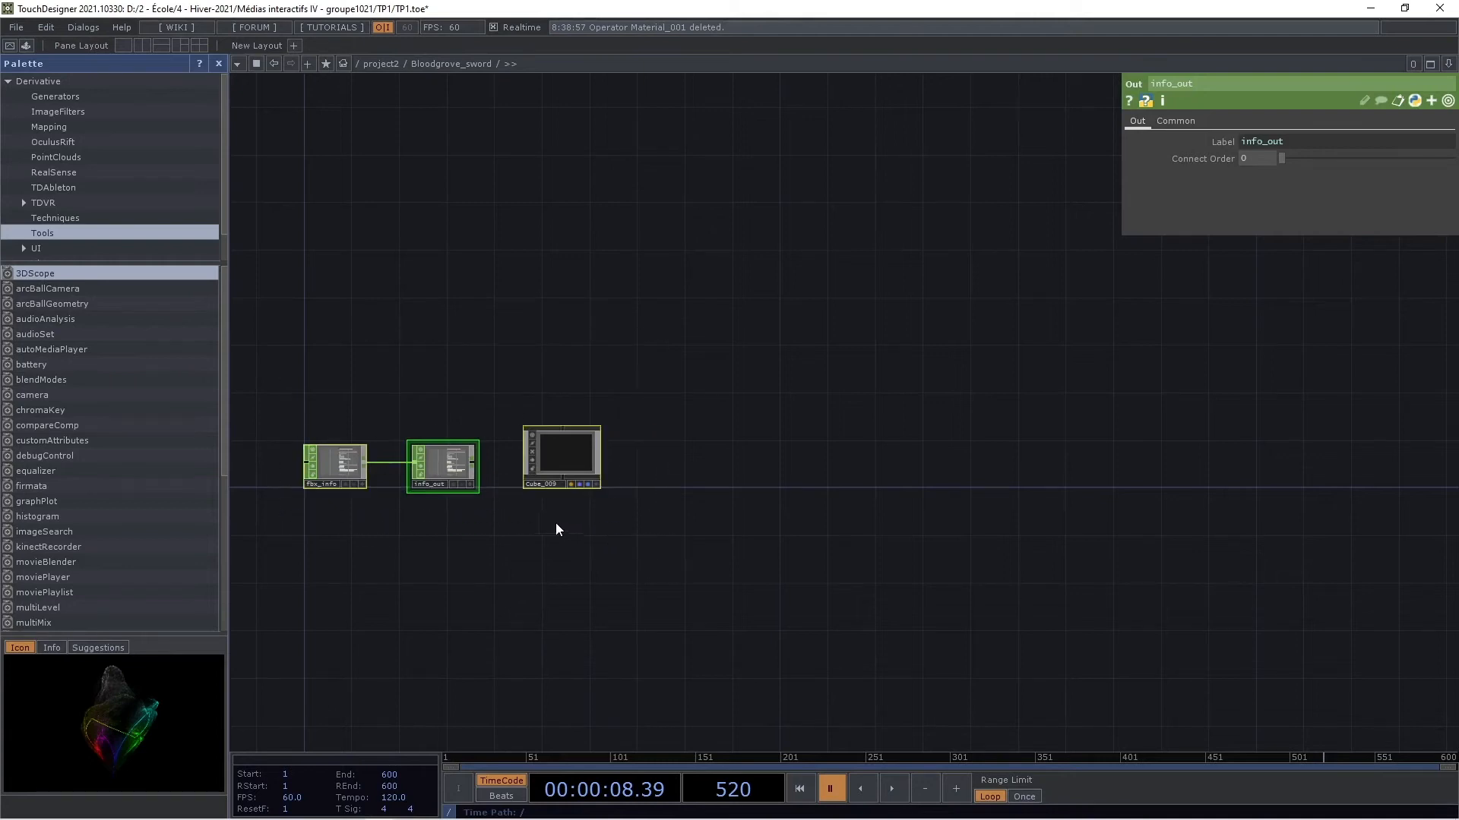
{"action": "key", "text": "Delete"}
{"action": "key", "text": "ctrl+v"}
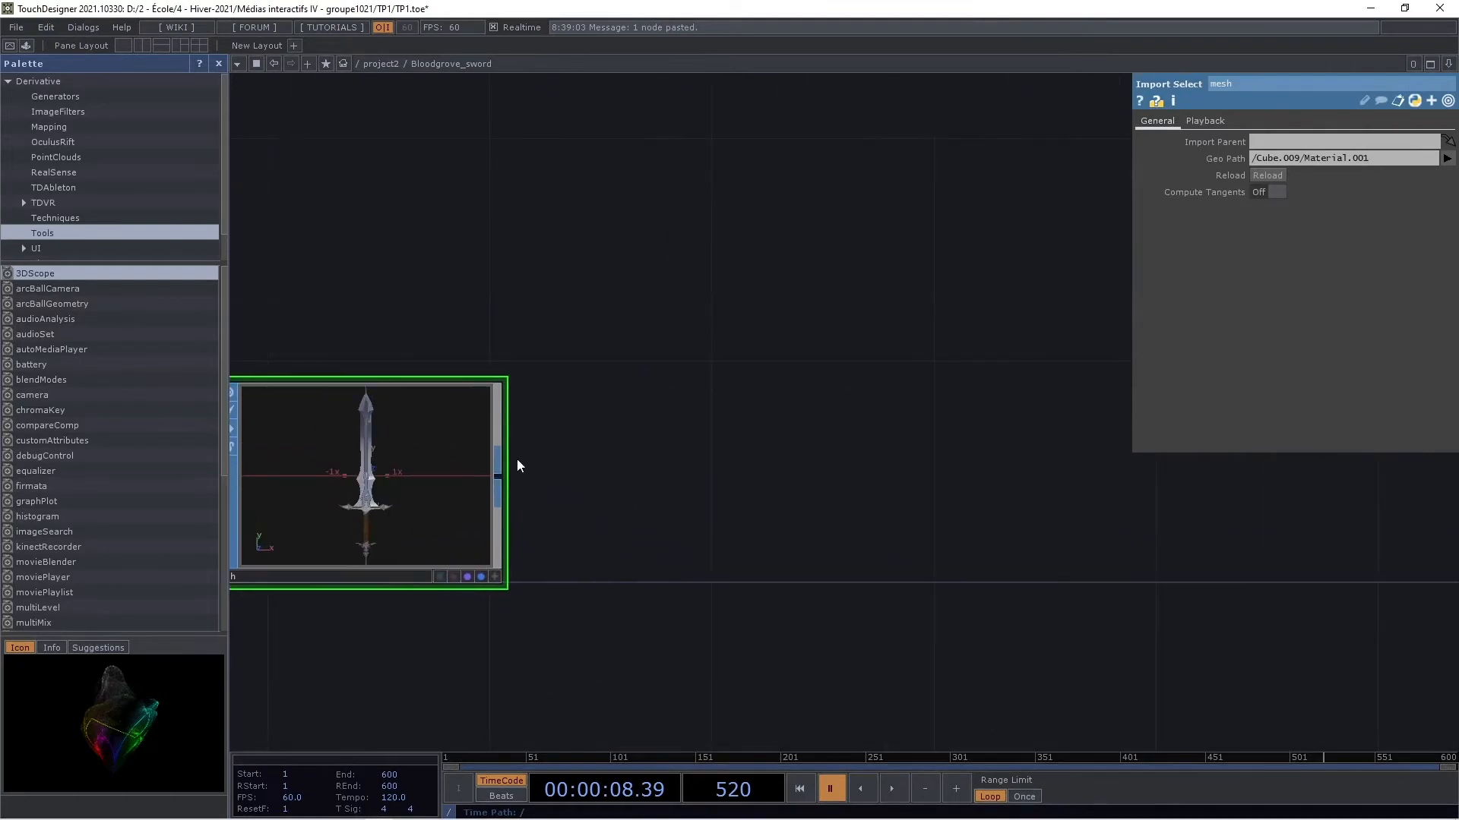
Connect an Out SOP to the mesh node's output and return to the project2 network
{"action": "right_click", "coordinate": [500, 454]}
{"action": "type", "text": "out"}
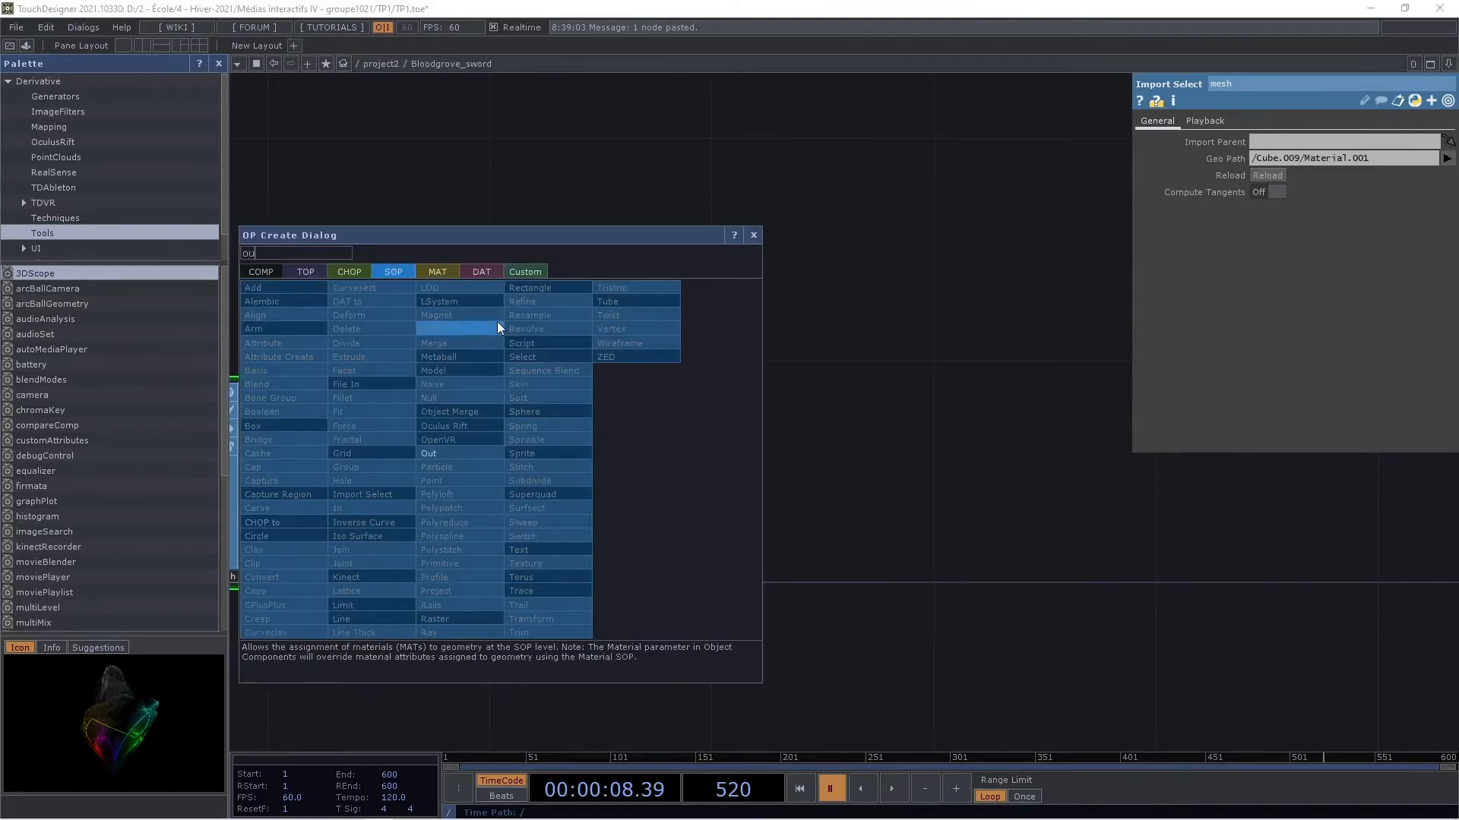
{"action": "left_click", "coordinate": [463, 454]}
{"action": "left_click", "coordinate": [735, 477]}
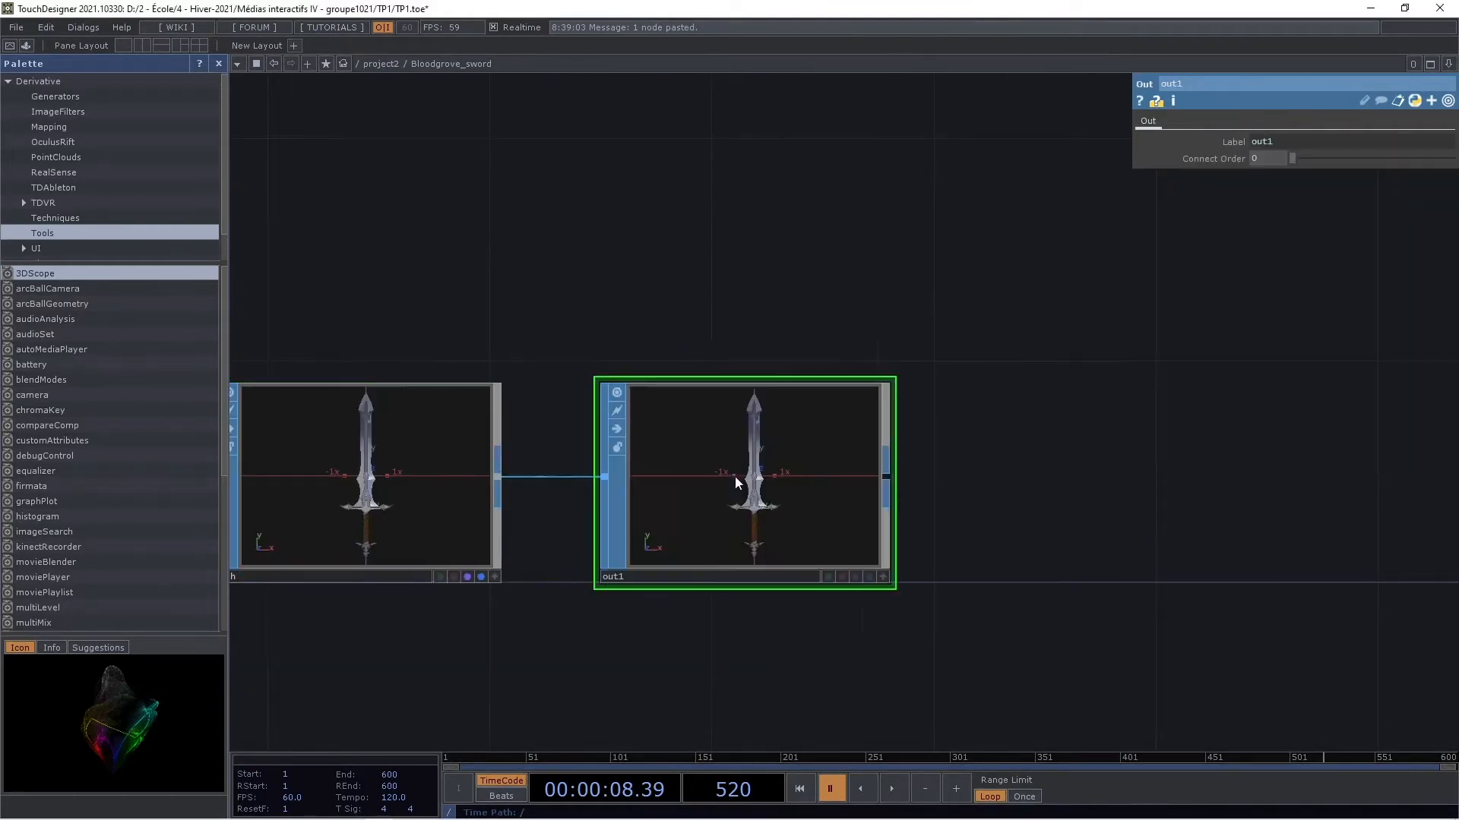
{"action": "scroll", "coordinate": [535, 459], "scroll_direction": "down", "scroll_amount": 12}
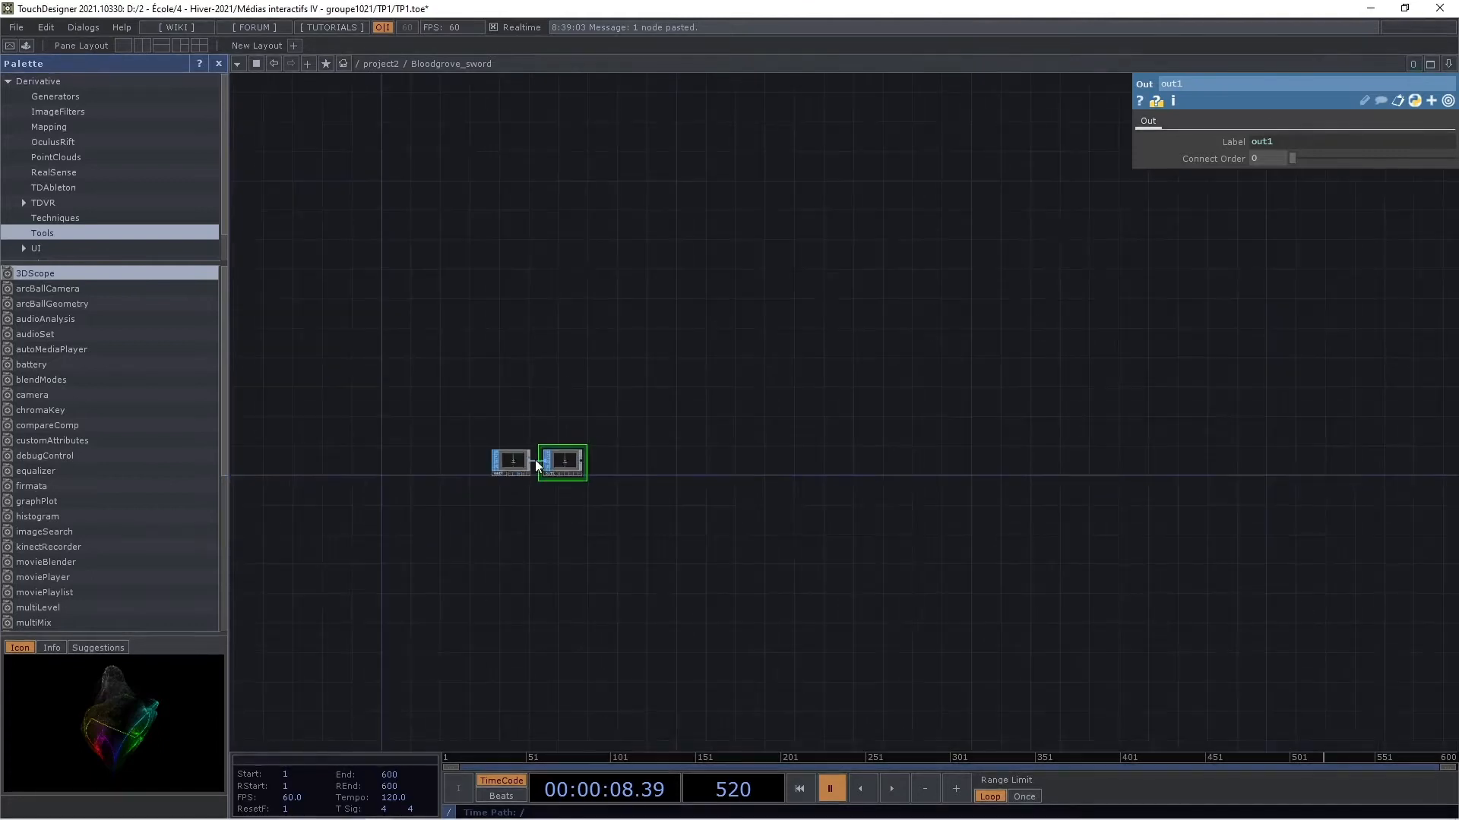
{"action": "key", "text": "p"}
{"action": "scroll", "coordinate": [536, 459], "scroll_direction": "down", "scroll_amount": 4}
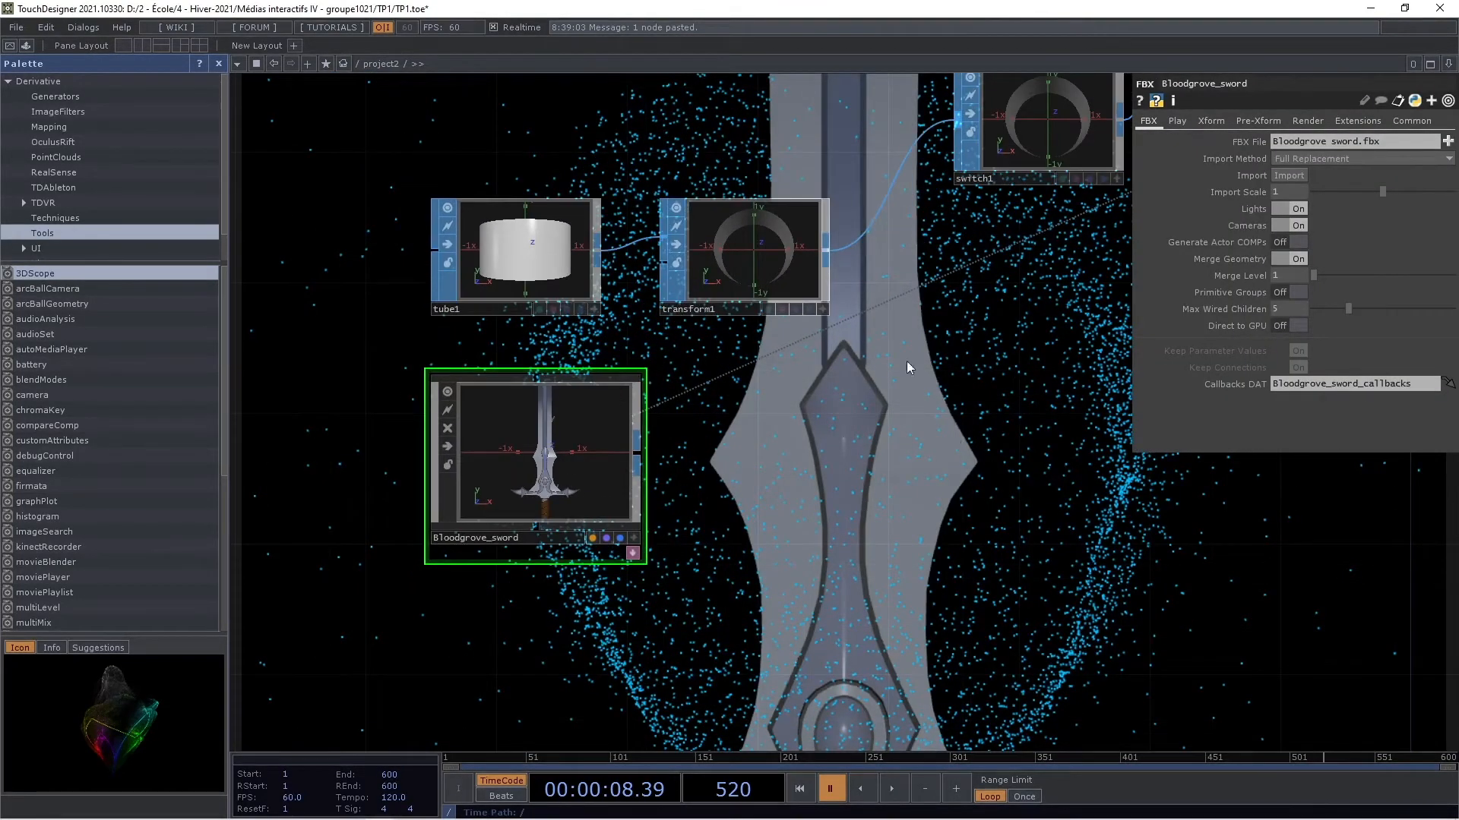
Turn off the render and display flags of the Bloodgrove_sword component and resume timeline playback
{"action": "scroll", "coordinate": [912, 305], "scroll_direction": "down", "scroll_amount": 3}
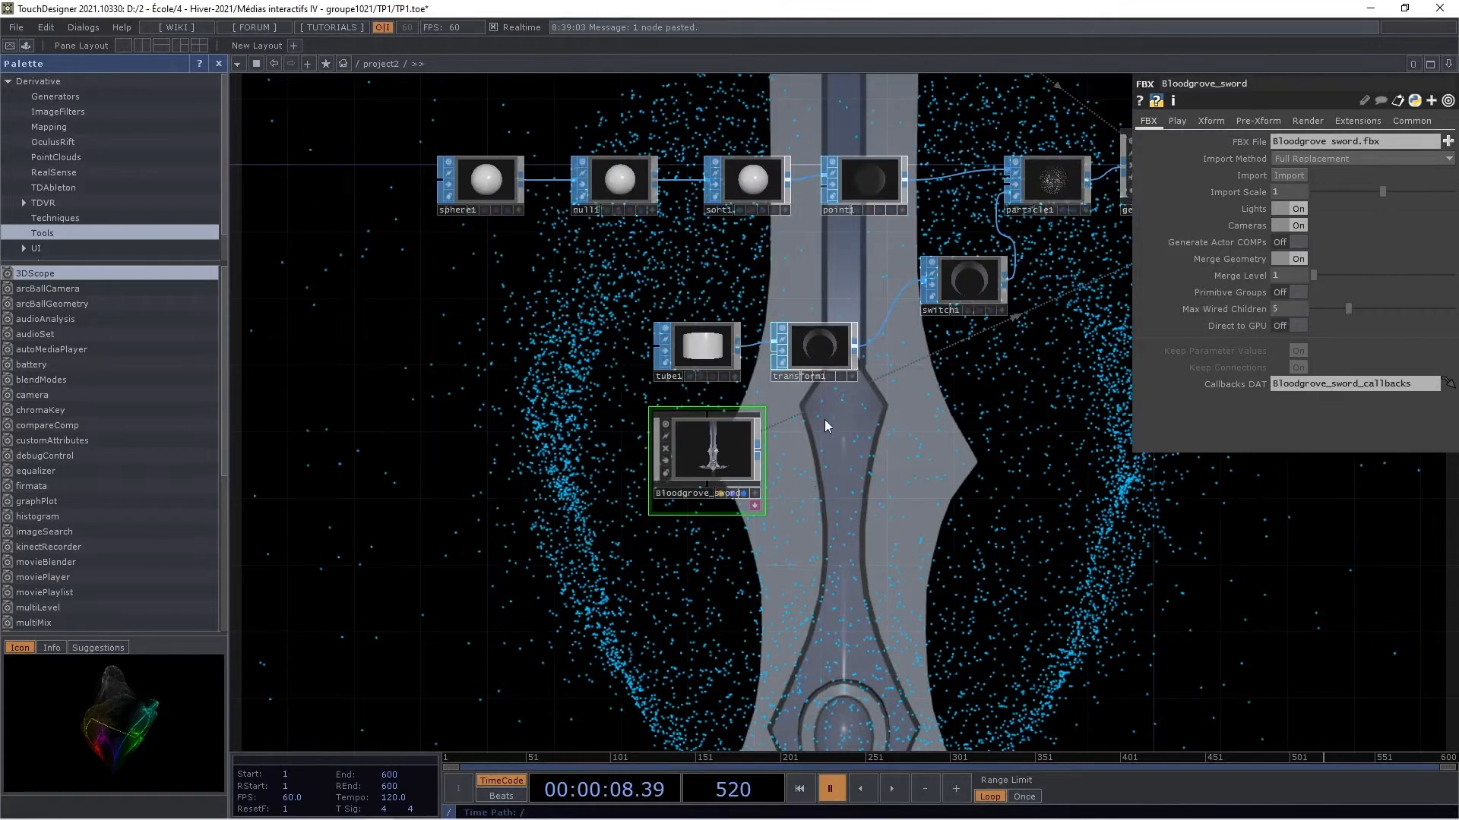
{"action": "scroll", "coordinate": [835, 428], "scroll_direction": "up", "scroll_amount": 4}
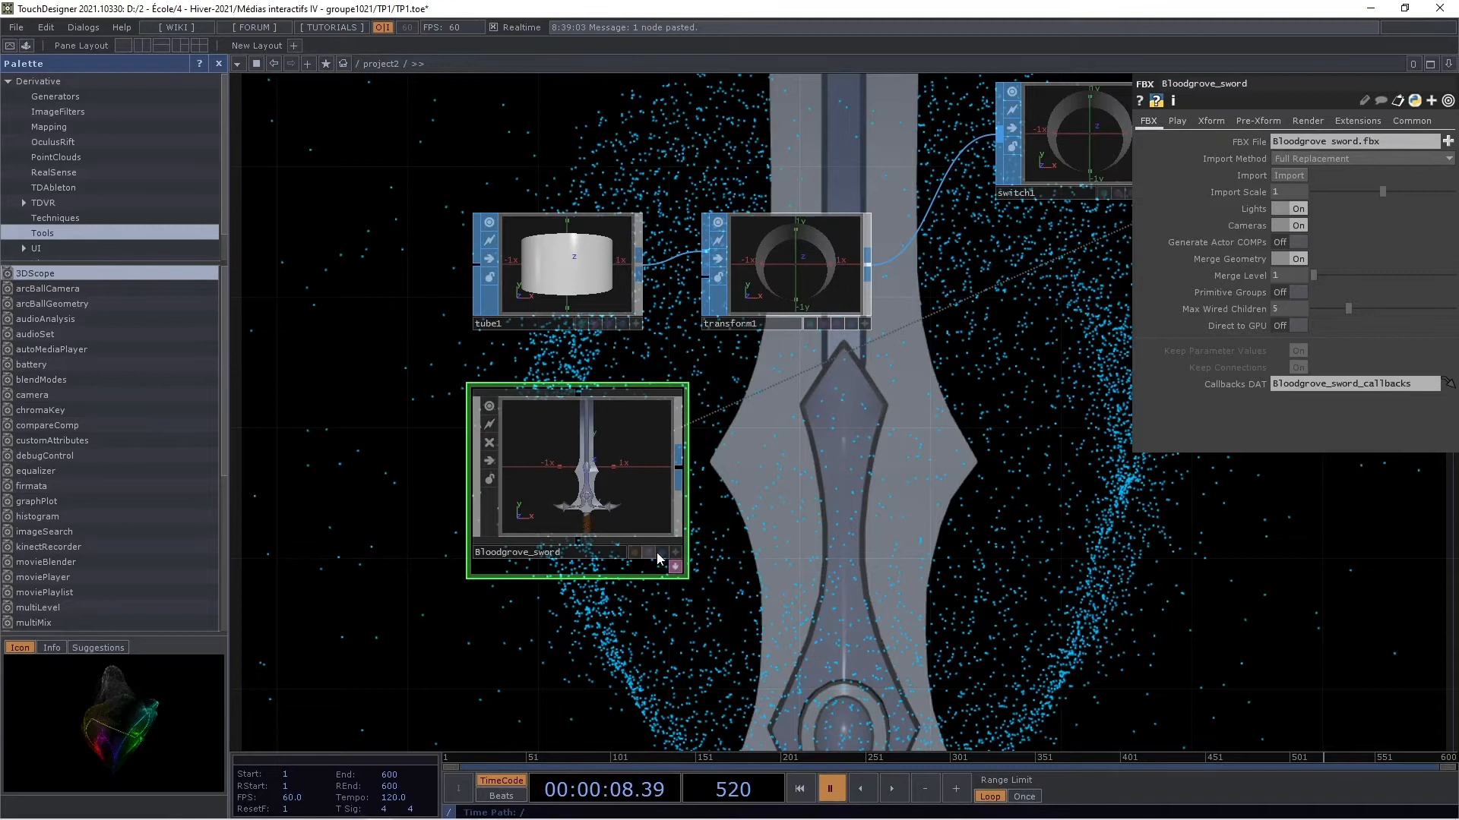
{"action": "double_click", "coordinate": [626, 514]}
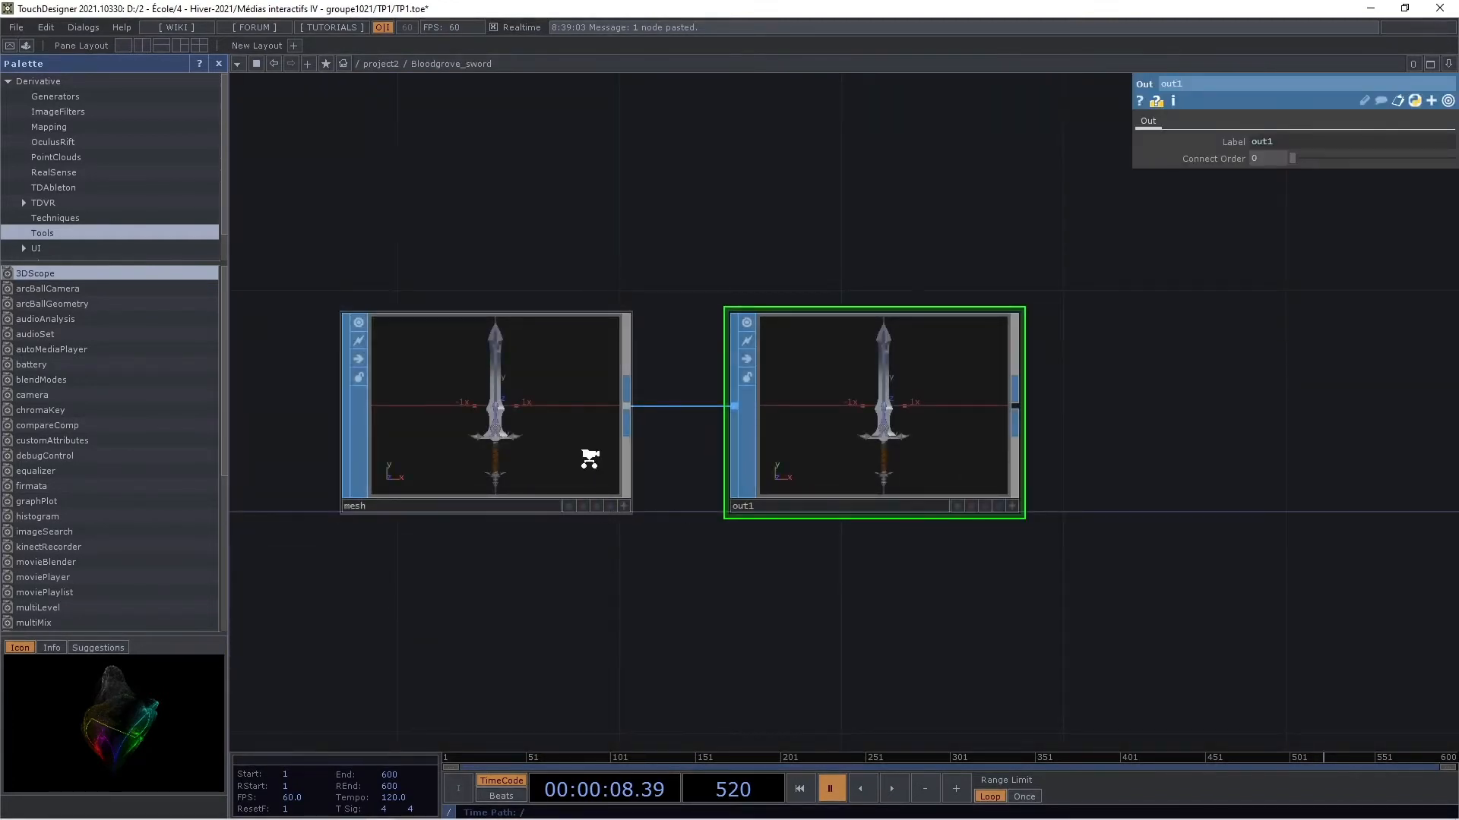
{"action": "scroll", "coordinate": [592, 471], "scroll_direction": "down", "scroll_amount": 5}
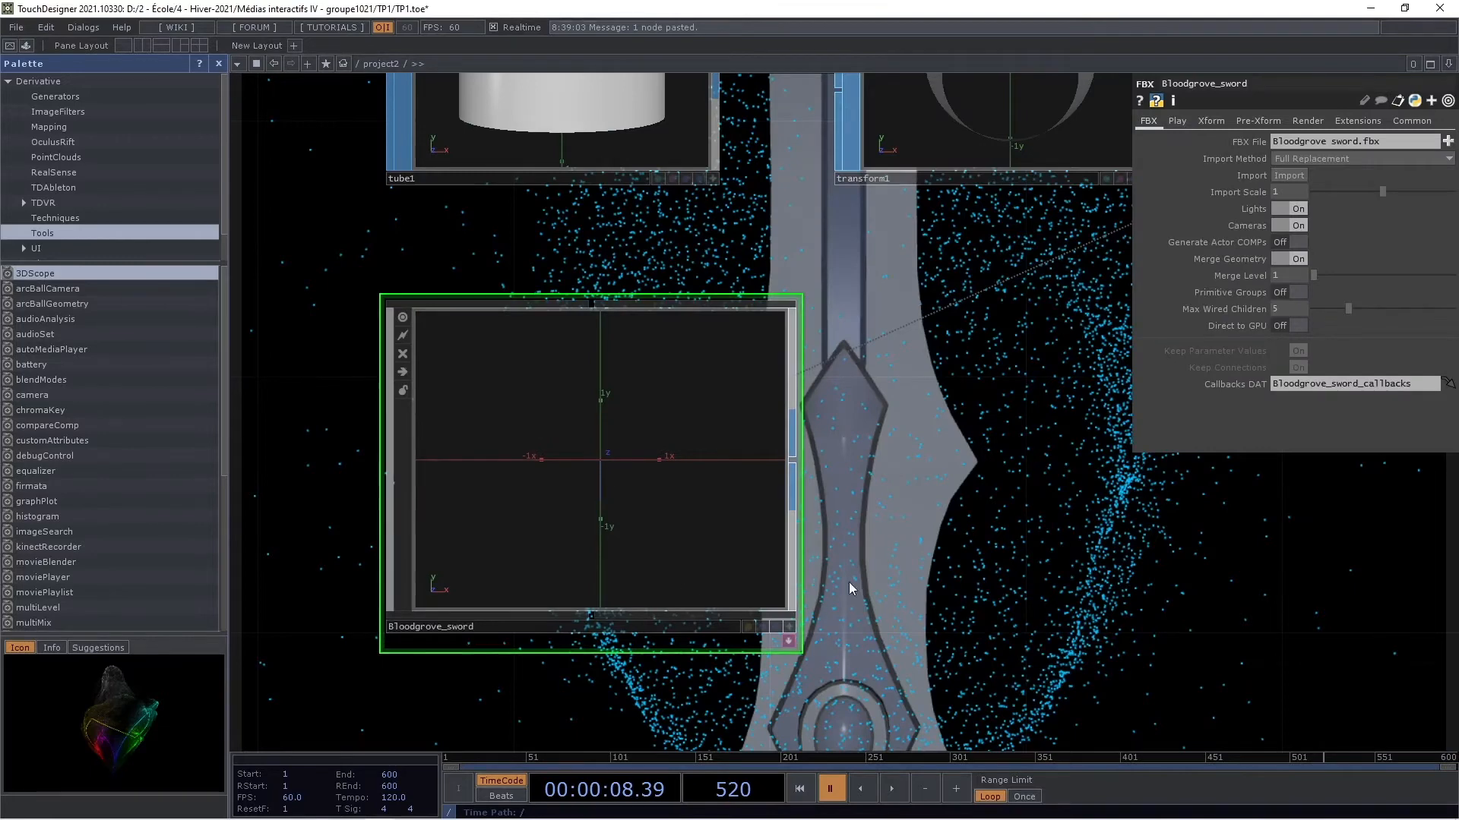
{"action": "key", "text": "space"}
{"action": "scroll", "coordinate": [884, 570], "scroll_direction": "down", "scroll_amount": 2}
{"action": "left_click_drag", "start_coordinate": [874, 511], "coordinate": [750, 504]}
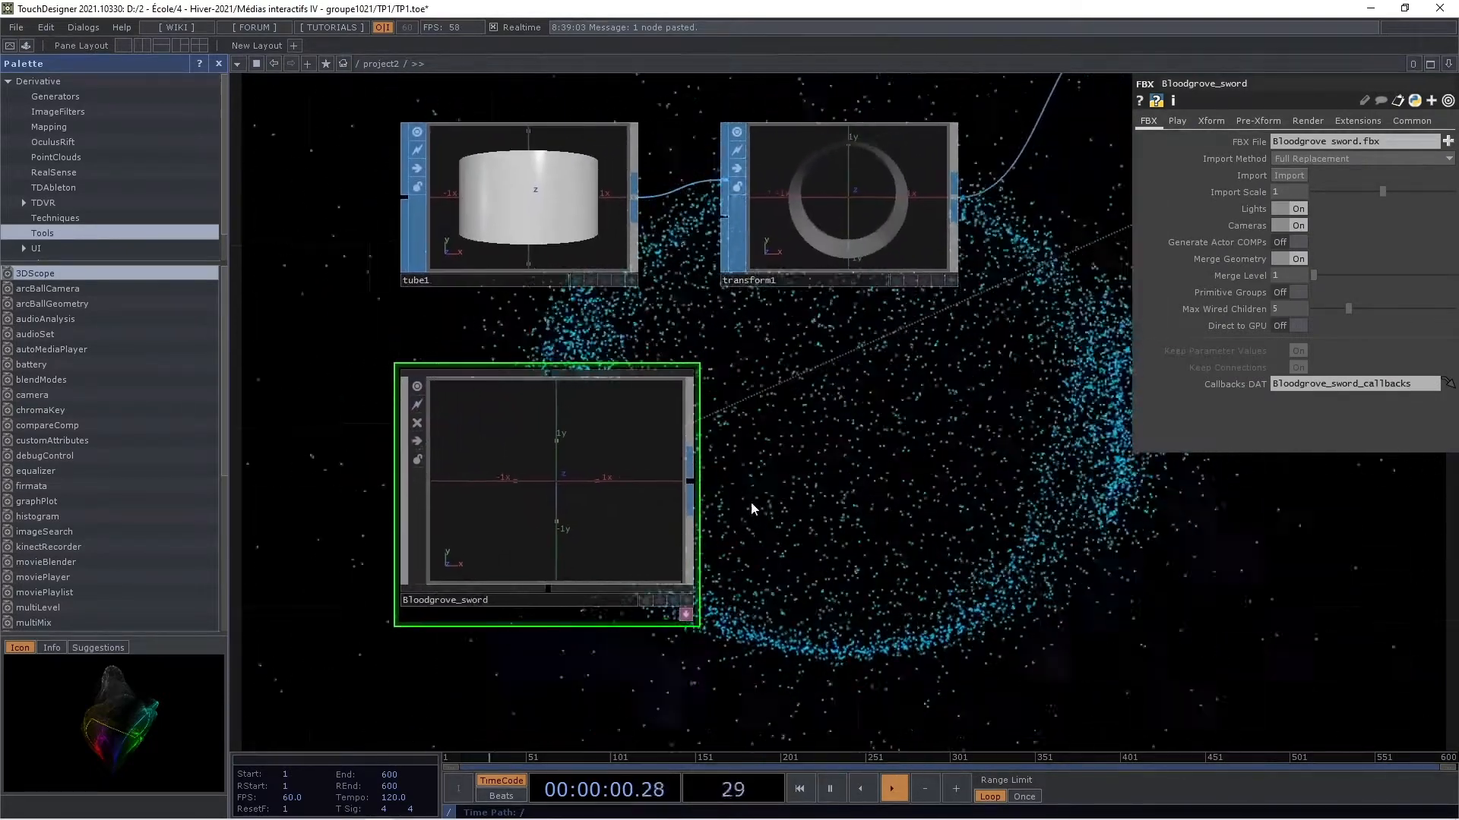
Check the sword component's contents and reframe its node viewer so the whole sword is shown
{"action": "left_click", "coordinate": [687, 601]}
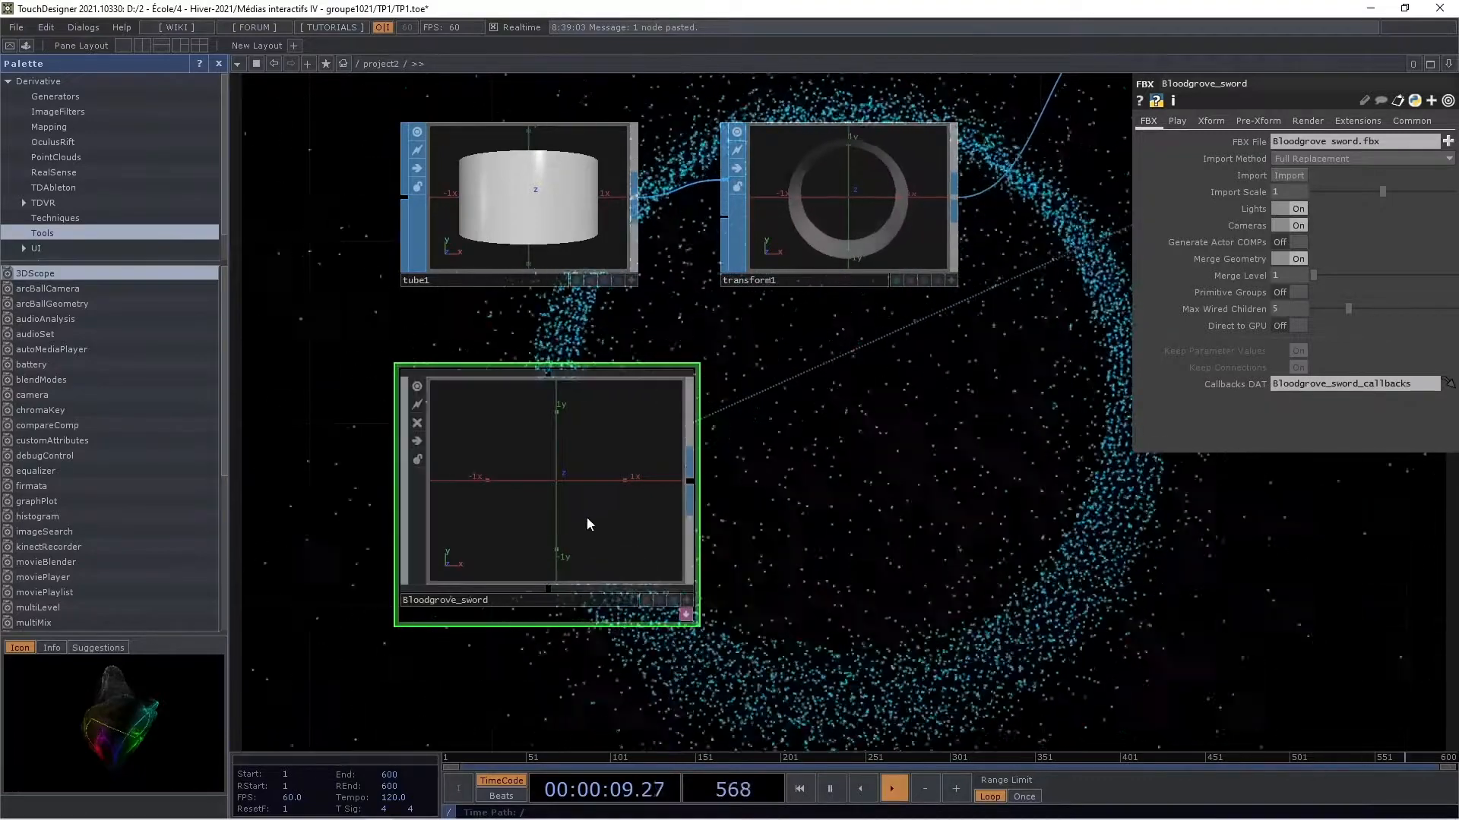
{"action": "key", "text": "i"}
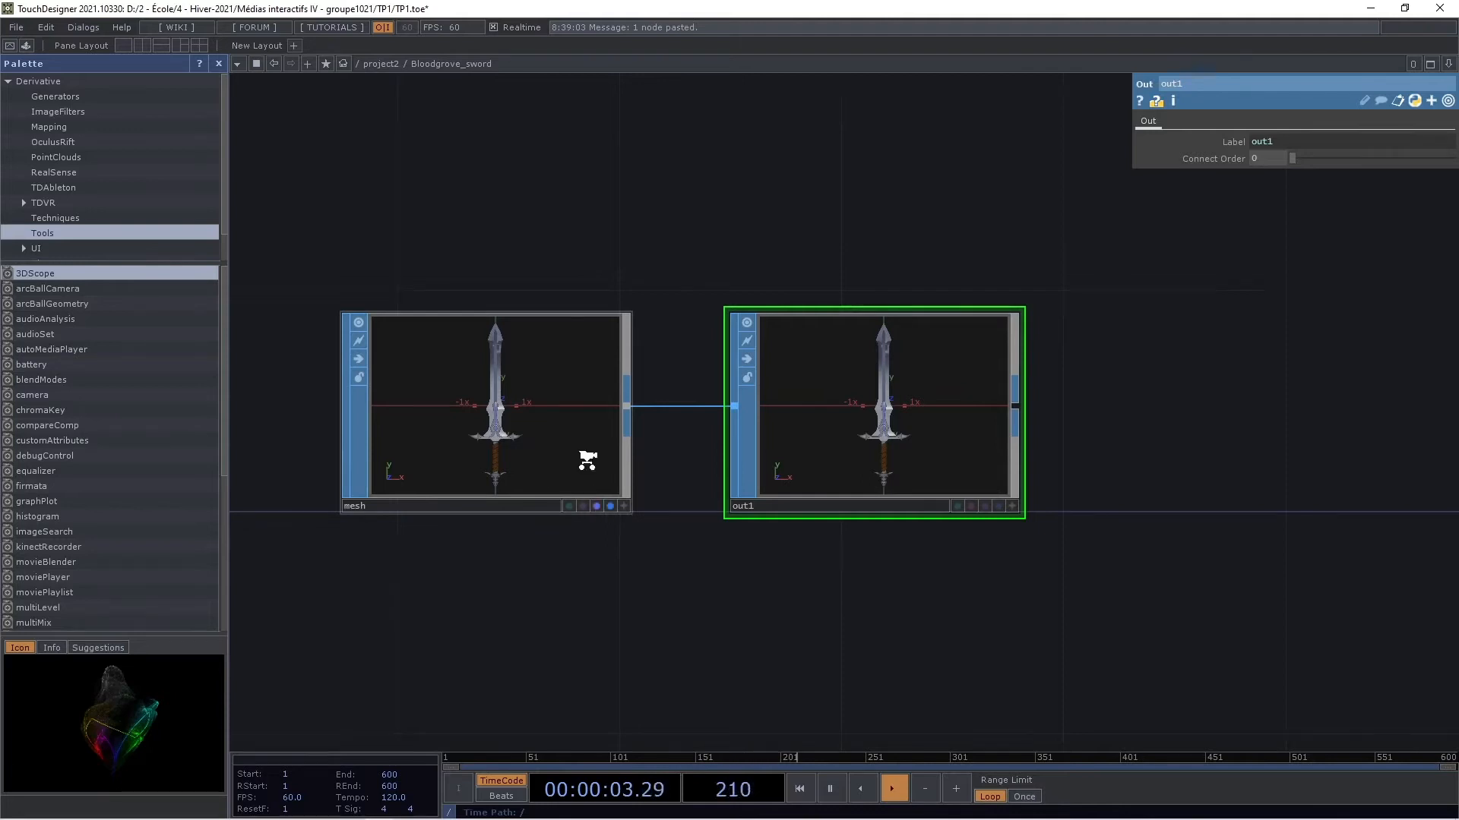
{"action": "key", "text": "u"}
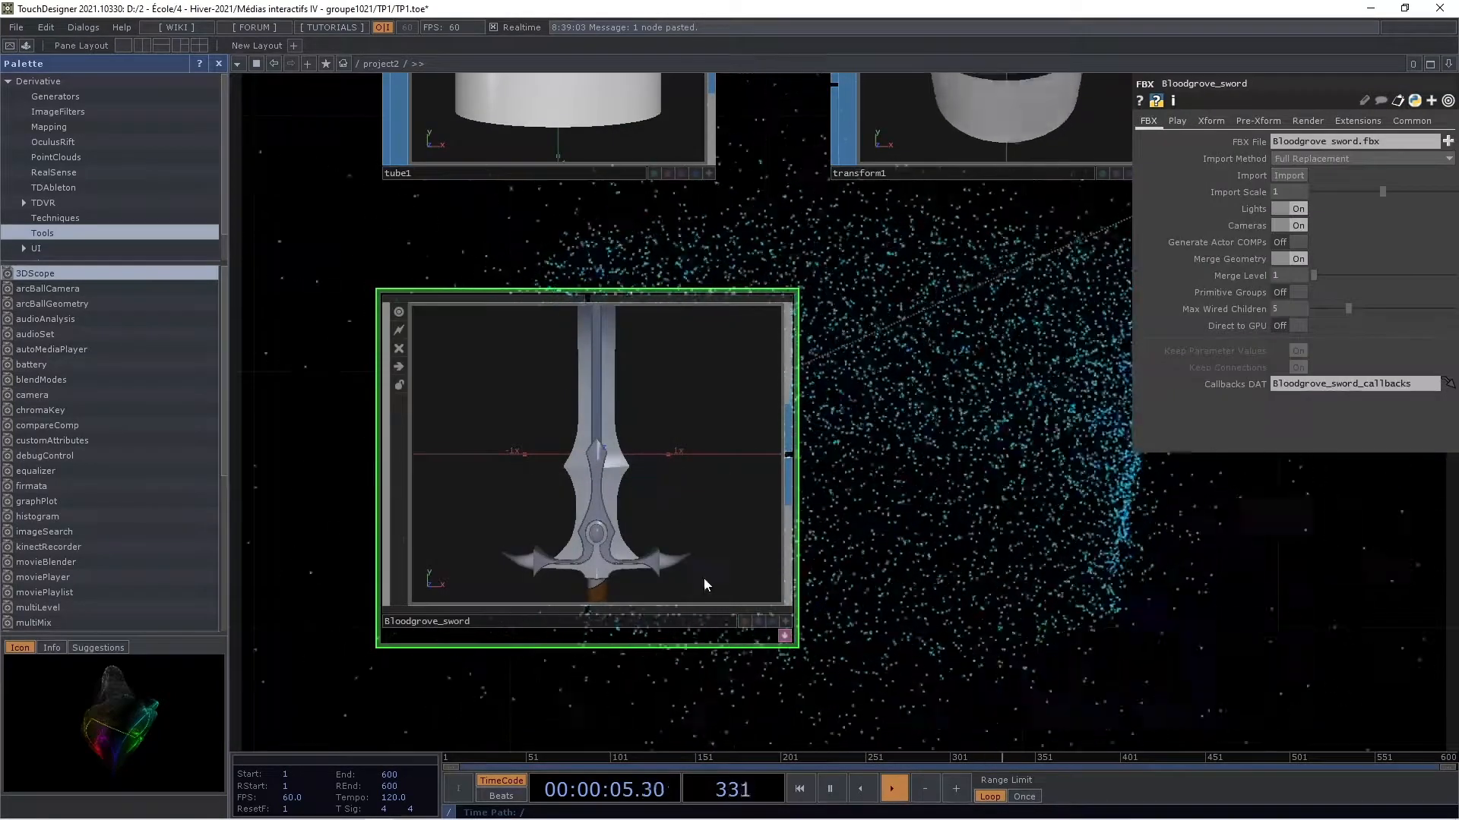
{"action": "scroll", "coordinate": [625, 486], "scroll_direction": "down", "scroll_amount": 2}
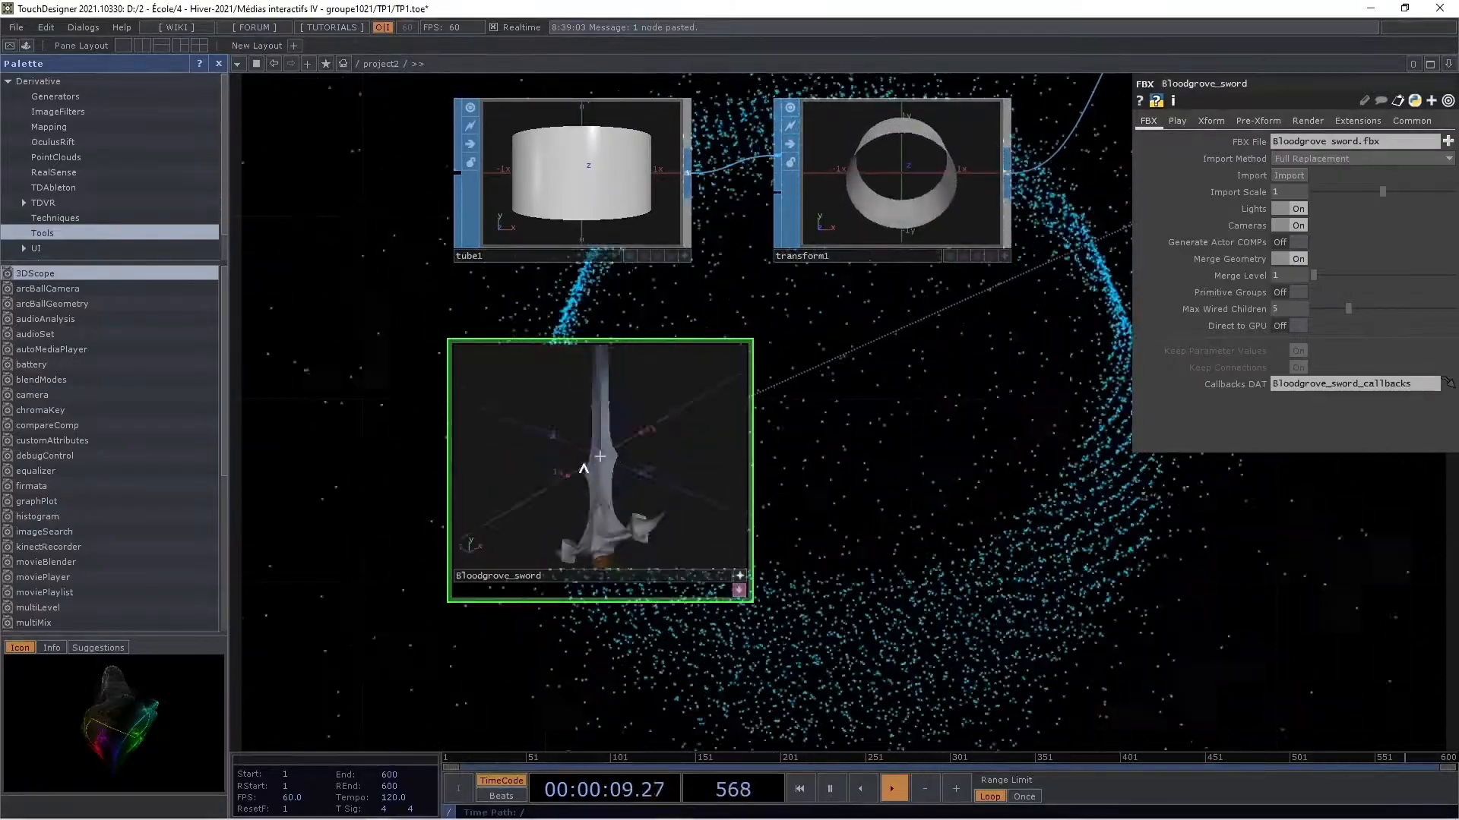
{"action": "left_click", "coordinate": [737, 575]}
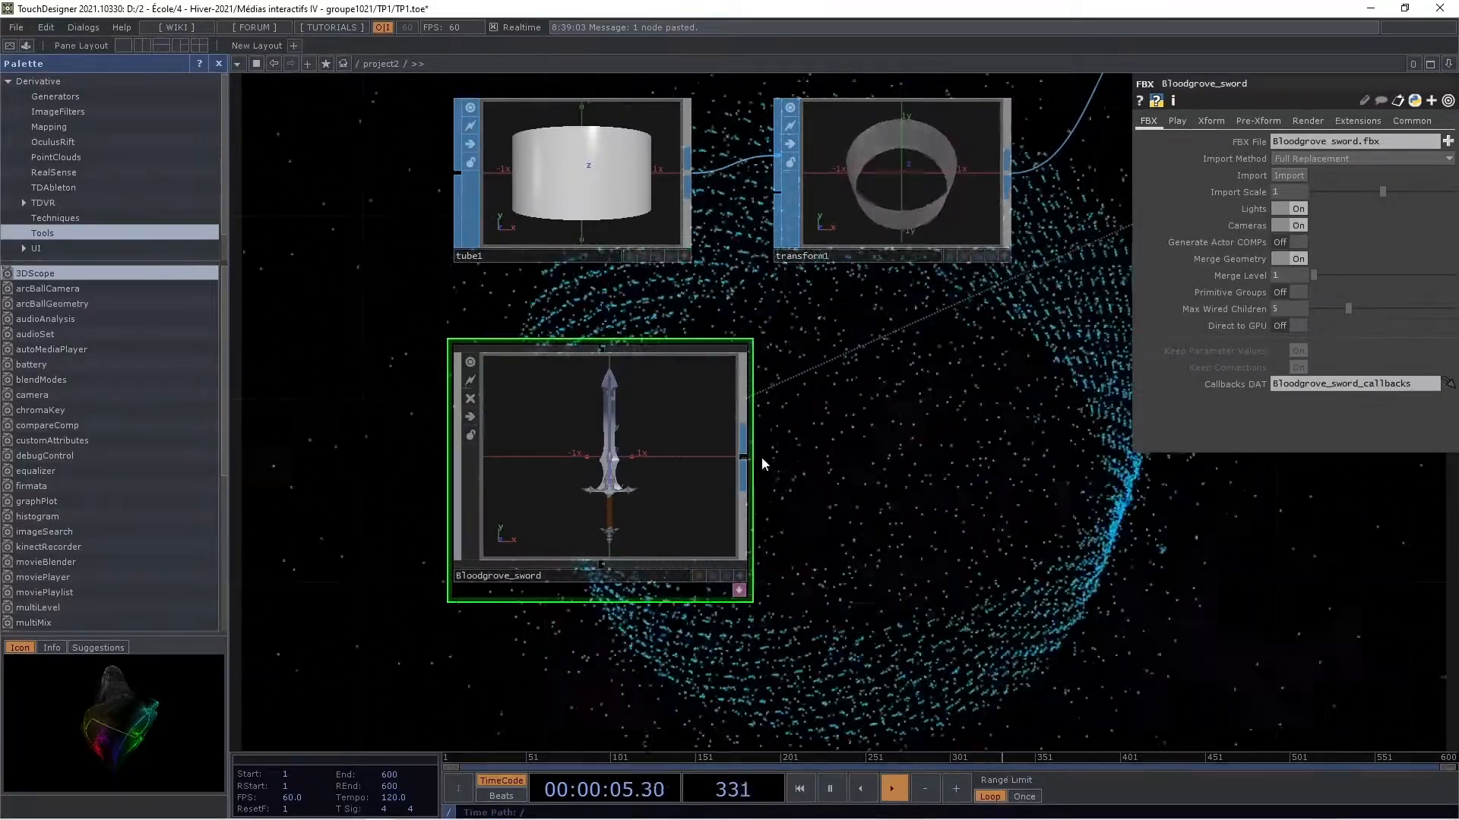
Add a Transform SOP connected to the output of the Bloodgrove_sword component
{"action": "key", "text": "Tab"}
{"action": "type", "text": "trans"}
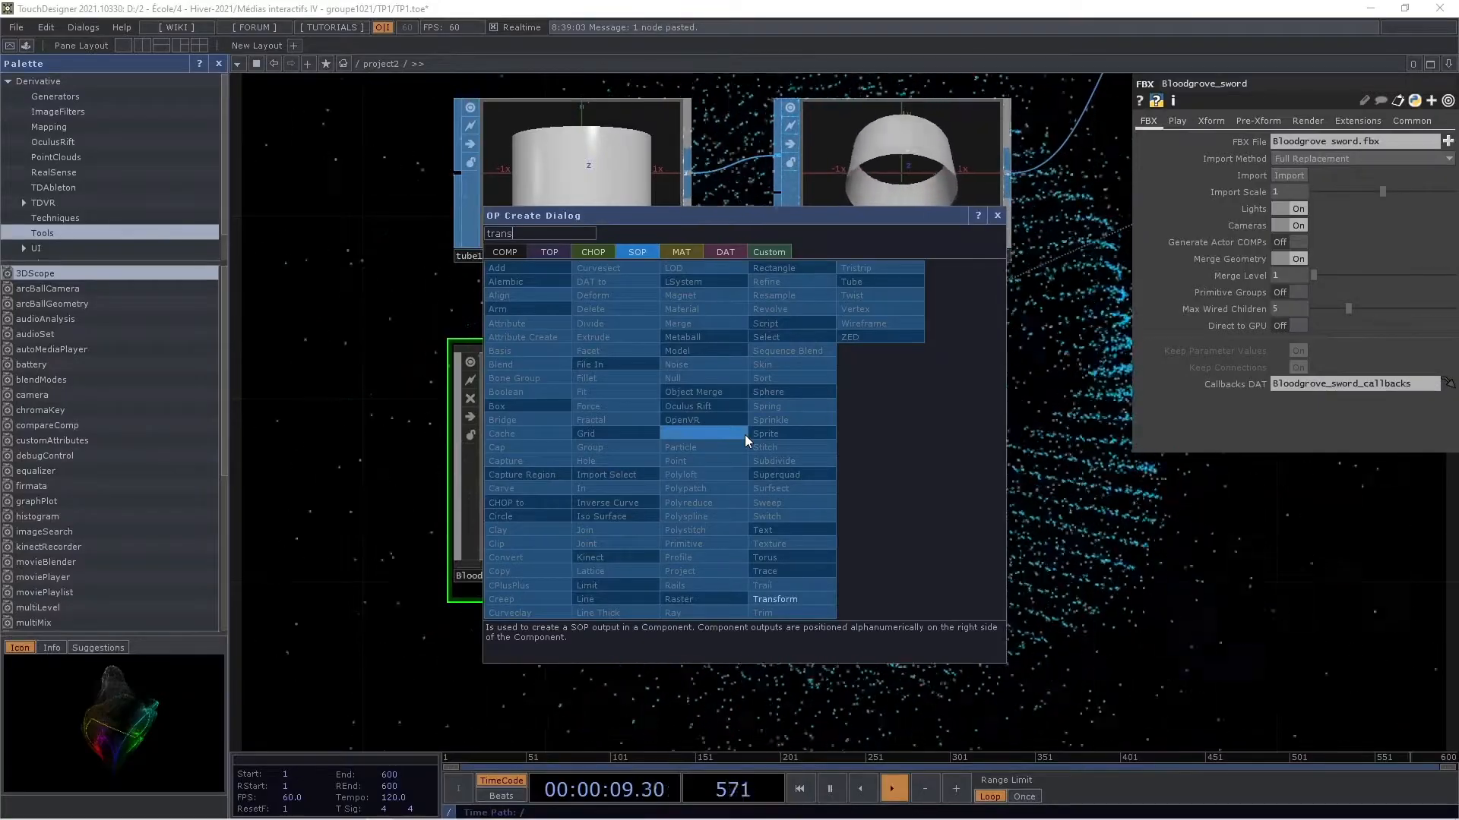
{"action": "left_click", "coordinate": [823, 599]}
{"action": "left_click", "coordinate": [955, 463]}
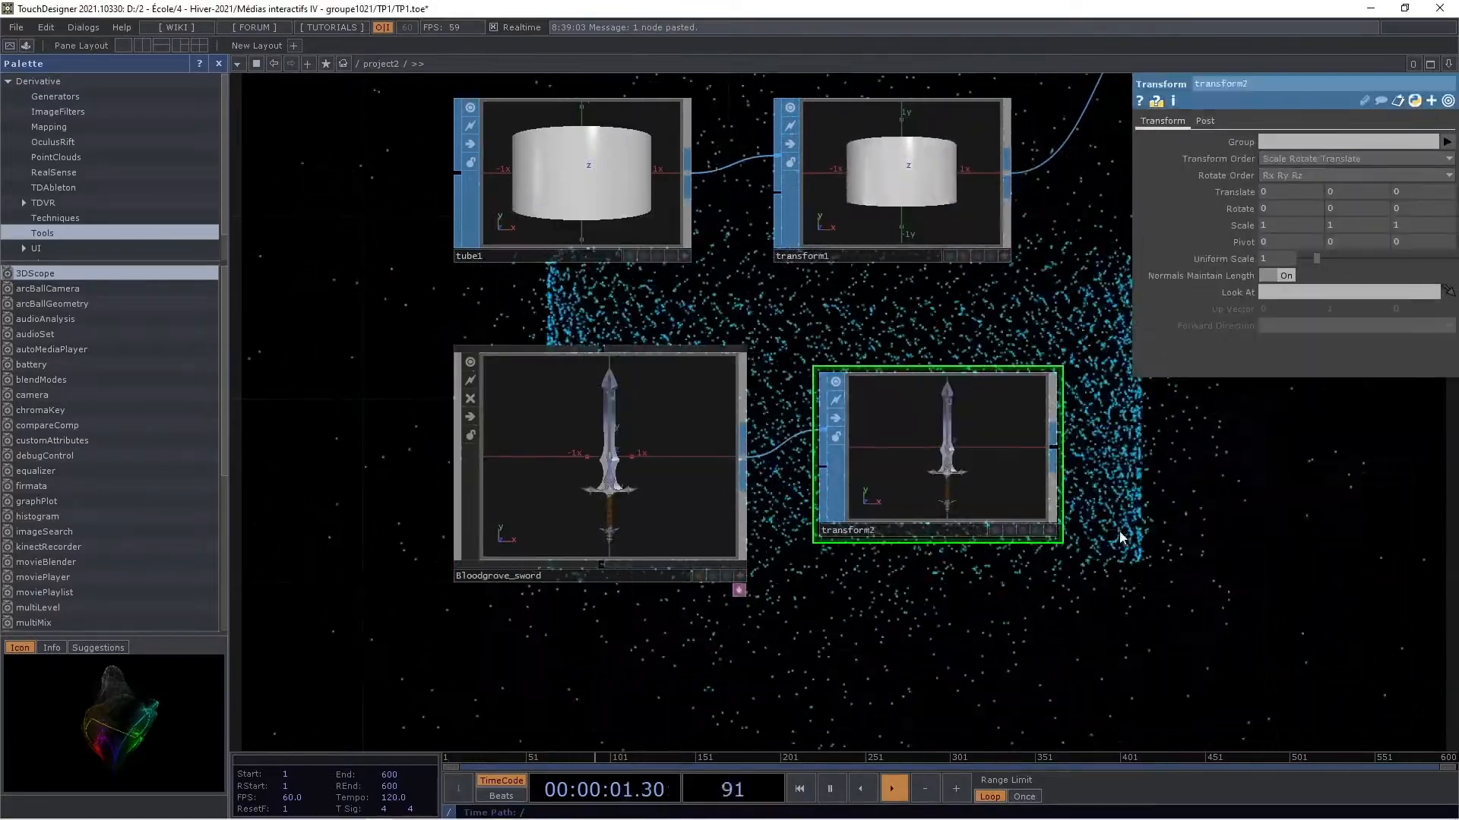
{"action": "key", "text": "h"}
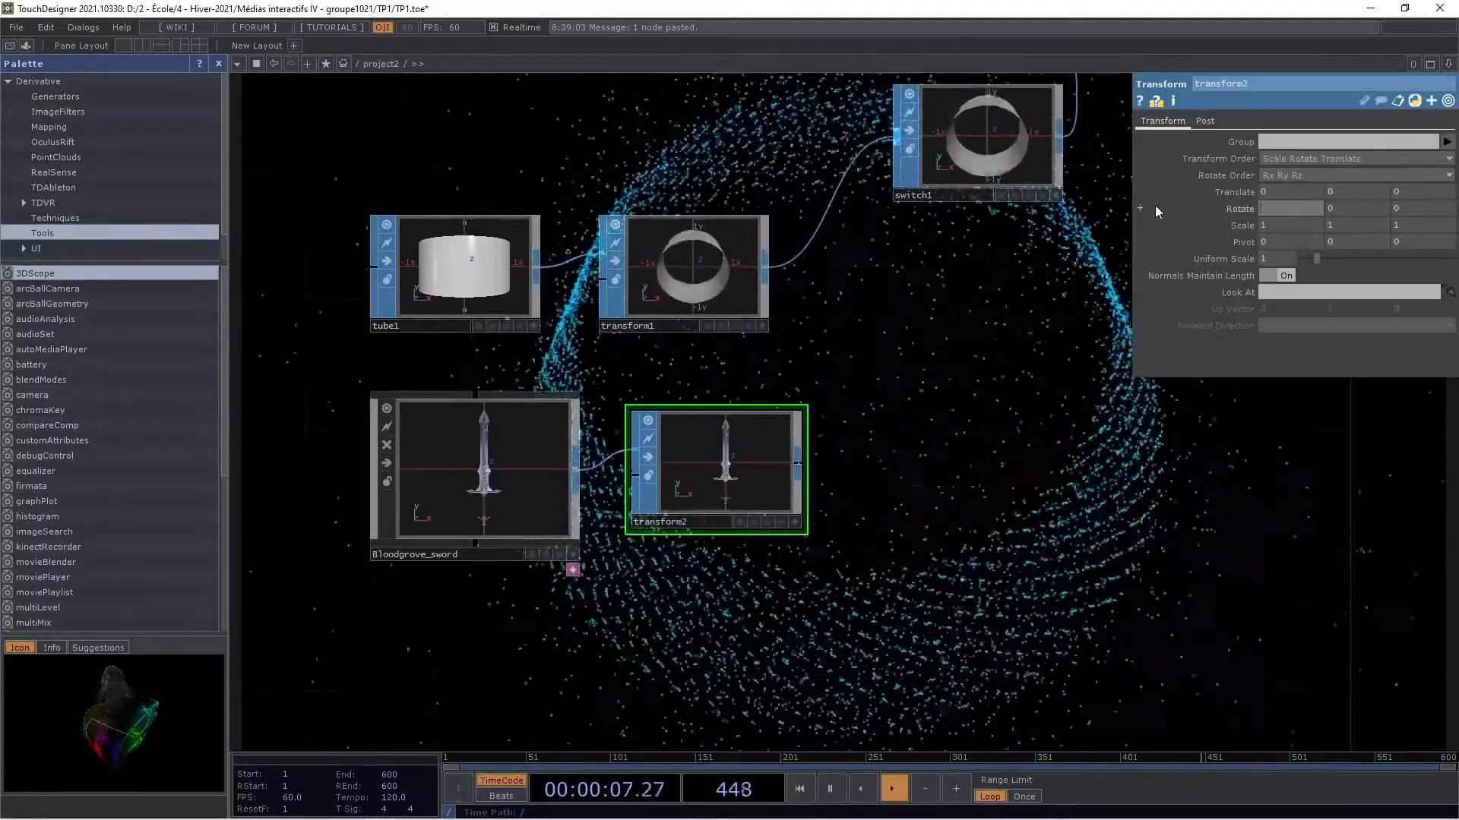
Set the X rotation of the sword's Transform to the expression absTime.seconds * 20
{"action": "left_click", "coordinate": [1140, 208]}
{"action": "left_click", "coordinate": [1279, 225]}
{"action": "type", "text": "absTime.seconds * 20"}
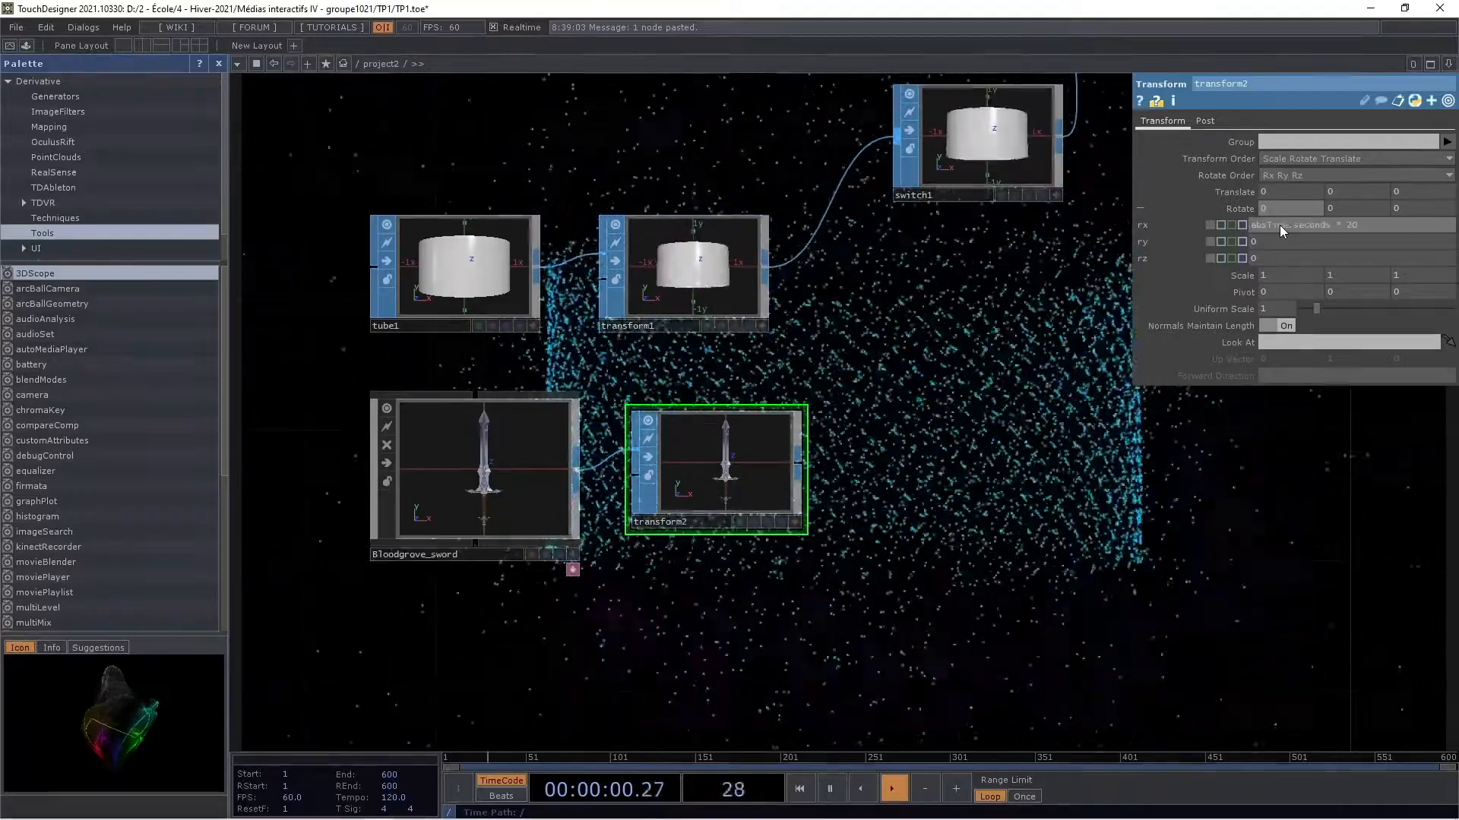
{"action": "left_click", "coordinate": [1232, 480]}
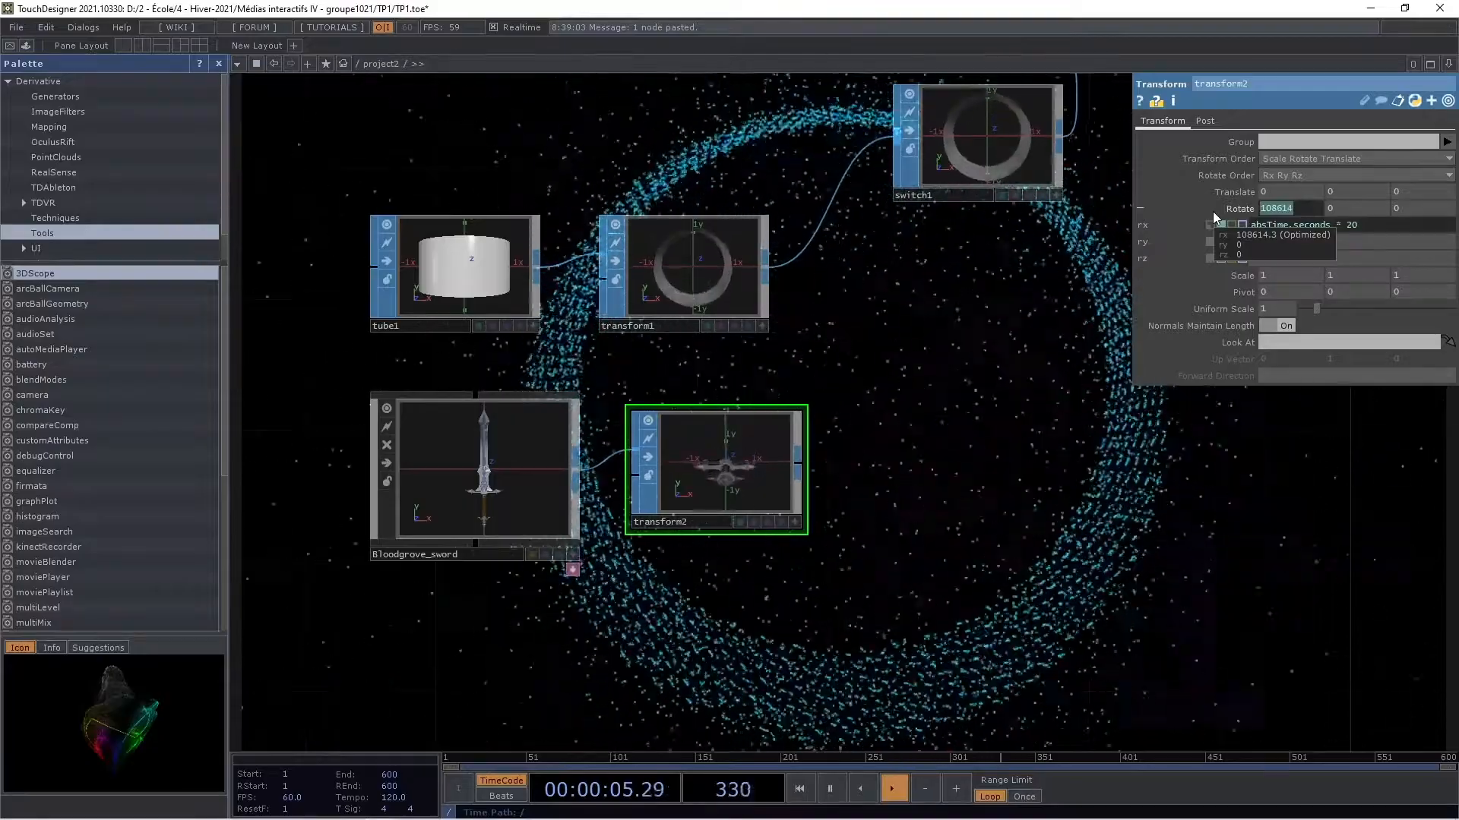
Move the absTime.seconds * 20 expression to the sword Transform's Y rotation, setting X rotation to 0
{"action": "left_click", "coordinate": [1365, 220]}
{"action": "key", "text": "ctrl+c"}
{"action": "key", "text": "BackSpace"}
{"action": "type", "text": "0"}
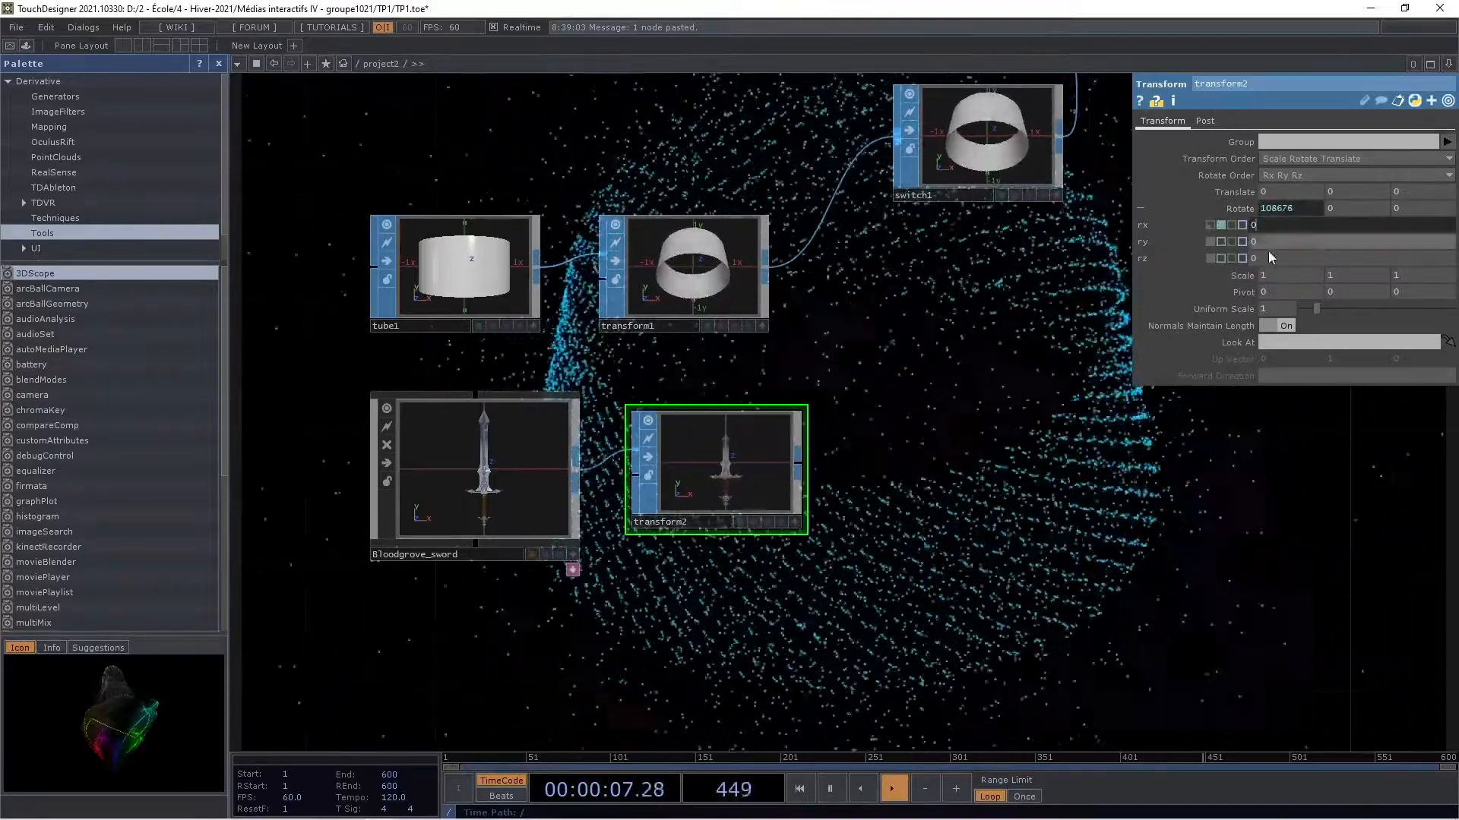
{"action": "left_click", "coordinate": [1319, 425]}
{"action": "left_click", "coordinate": [1272, 244]}
{"action": "key", "text": "ctrl+v"}
{"action": "key", "text": "Return"}
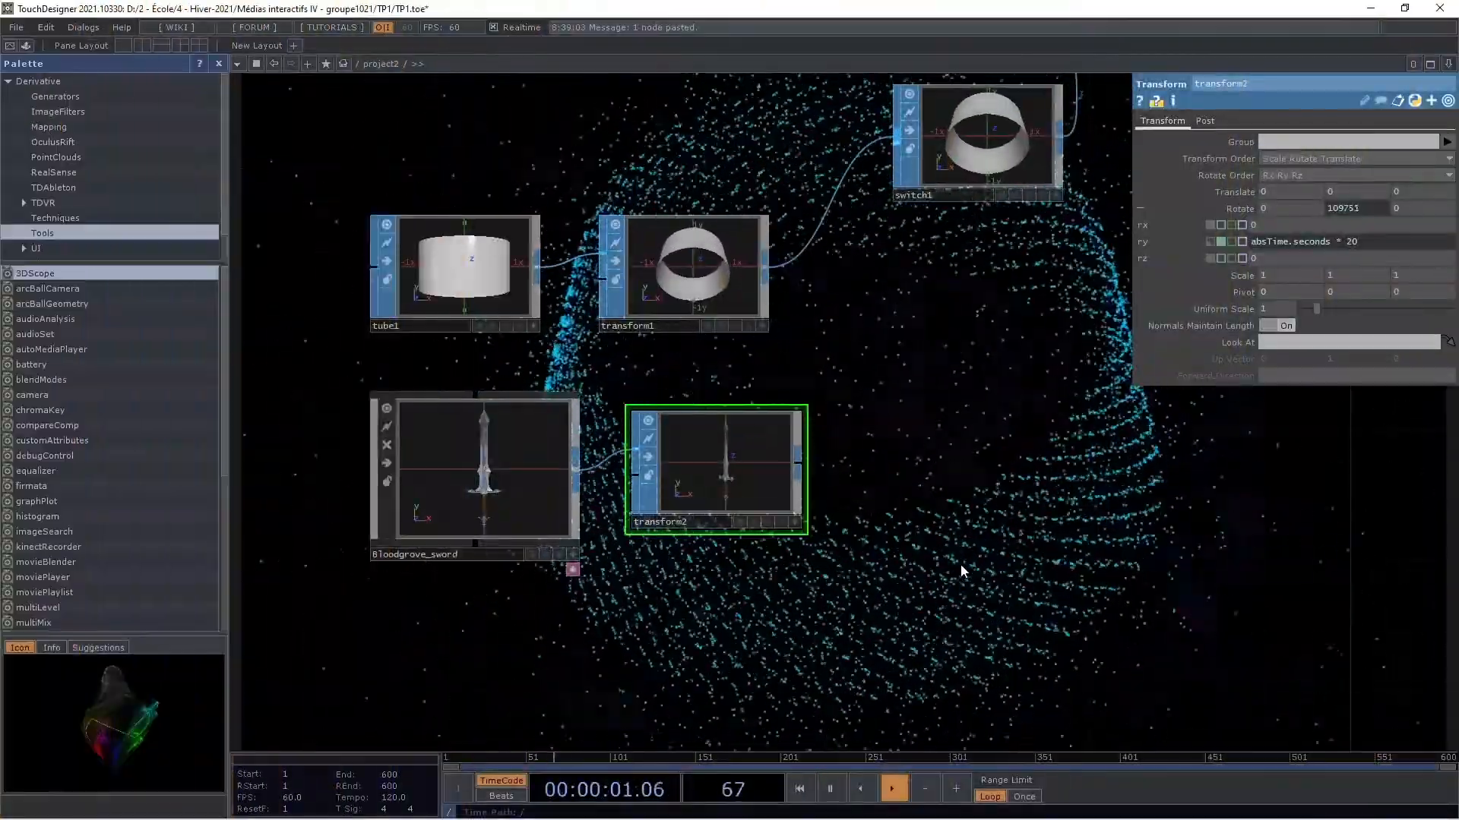
Connect the sword's Transform to the Switch as a second input, and set the Switch's selected input to 1
{"action": "scroll", "coordinate": [980, 471], "scroll_direction": "down", "scroll_amount": 2}
{"action": "left_click_drag", "start_coordinate": [982, 470], "coordinate": [793, 534]}
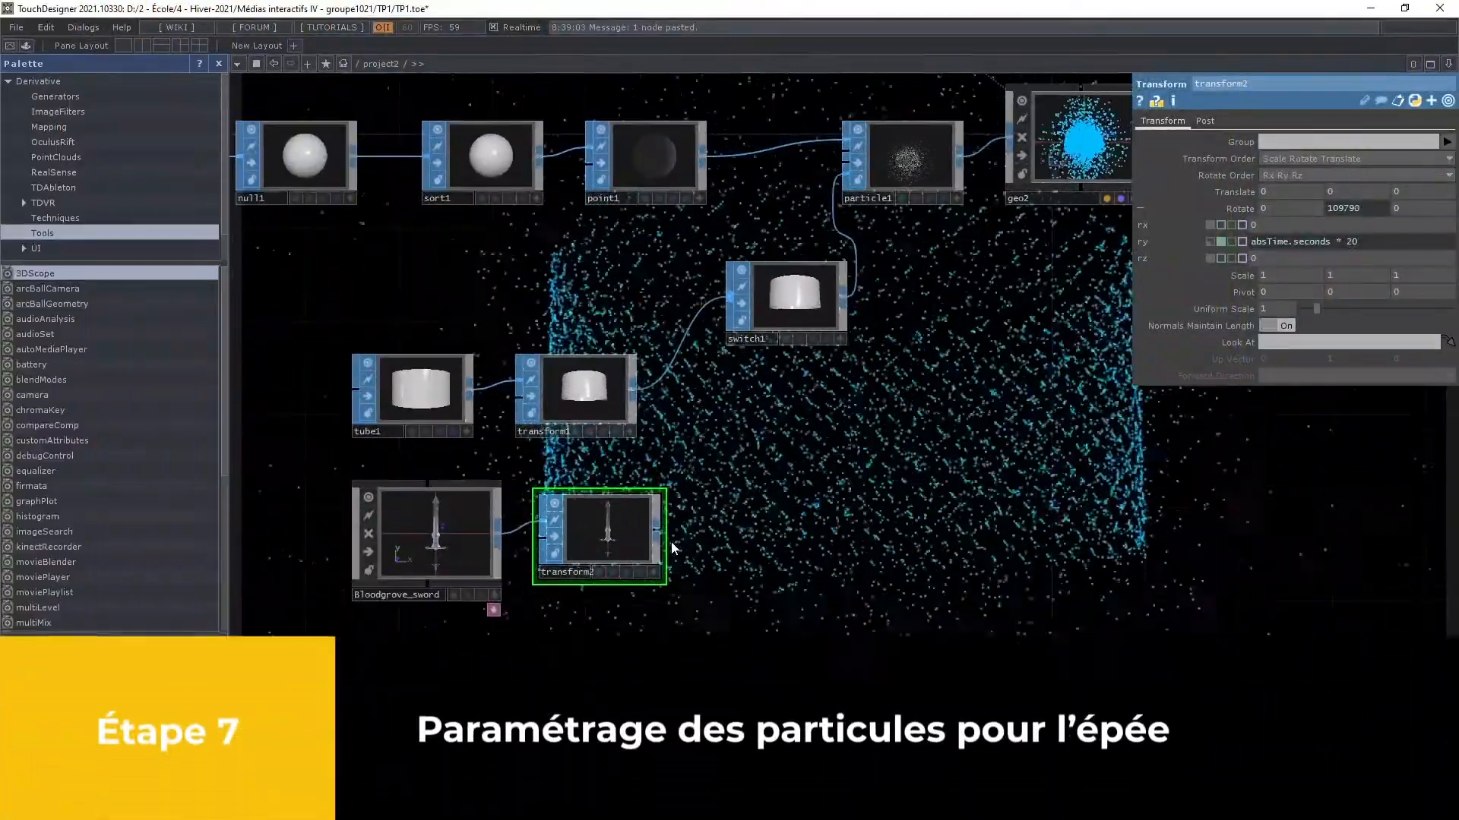
{"action": "left_click", "coordinate": [658, 530]}
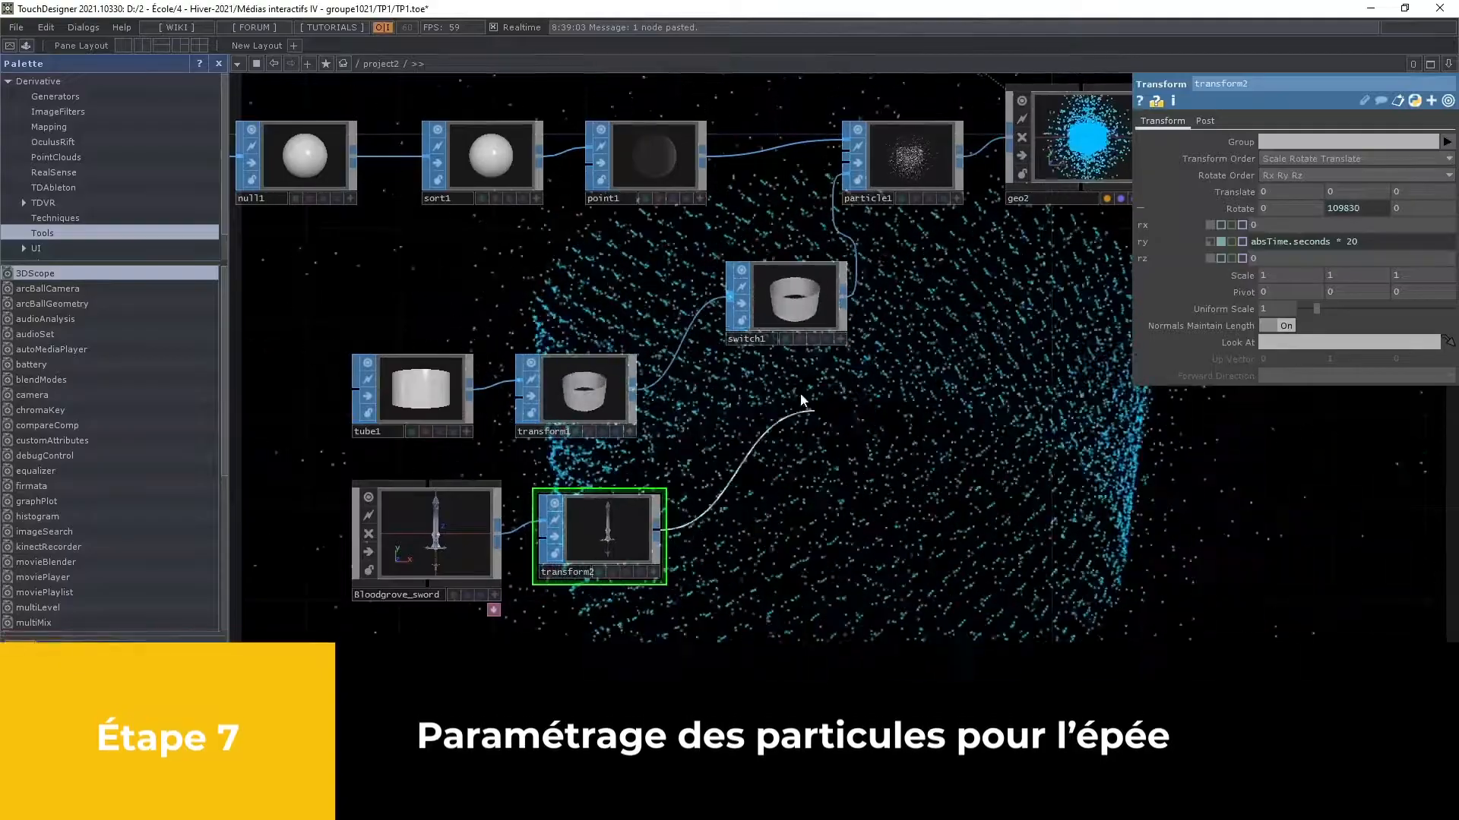
{"action": "left_click", "coordinate": [727, 293]}
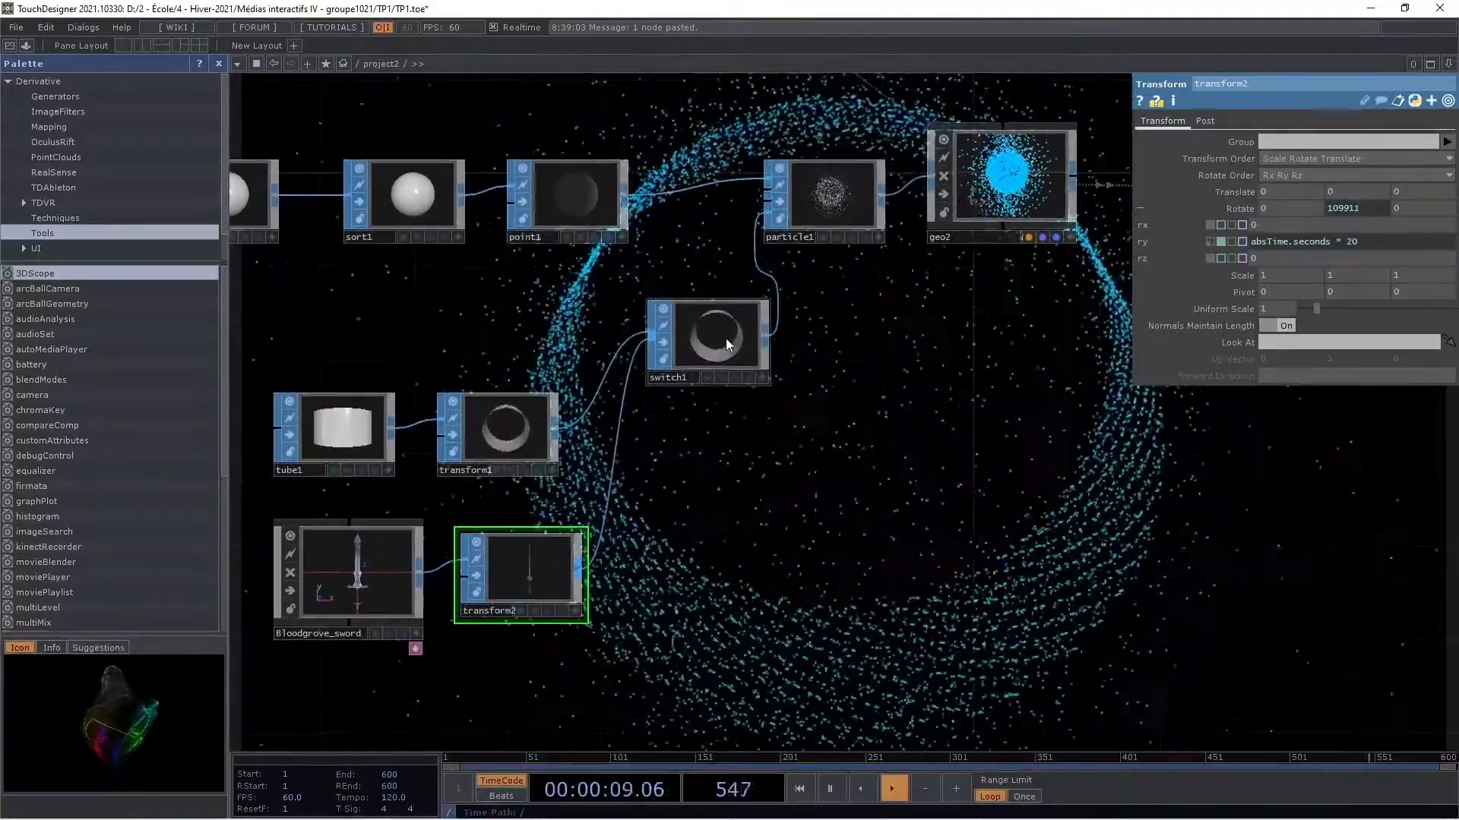
{"action": "left_click", "coordinate": [725, 339]}
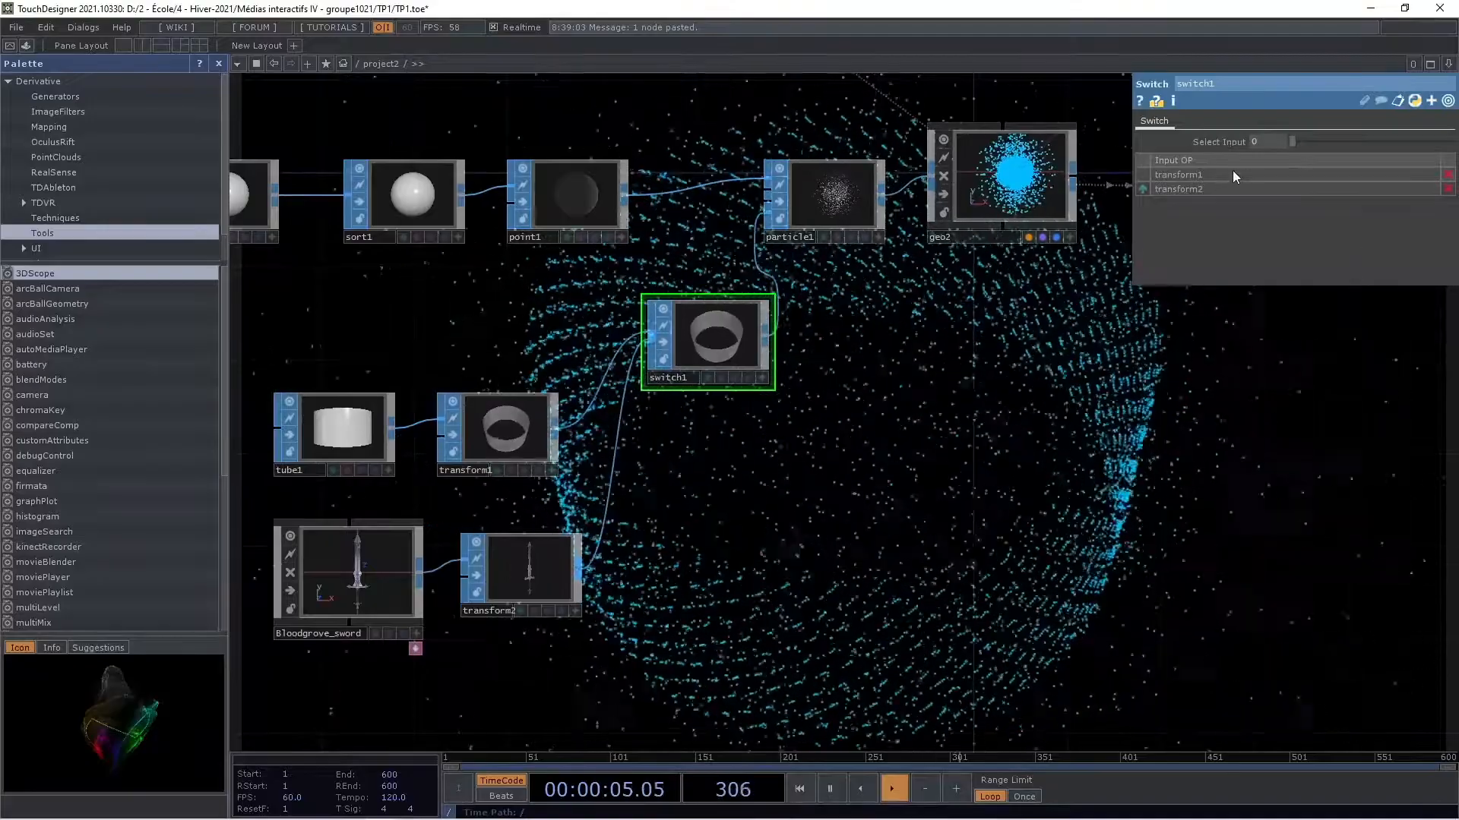
{"action": "left_click_drag", "start_coordinate": [1296, 143], "coordinate": [1306, 144]}
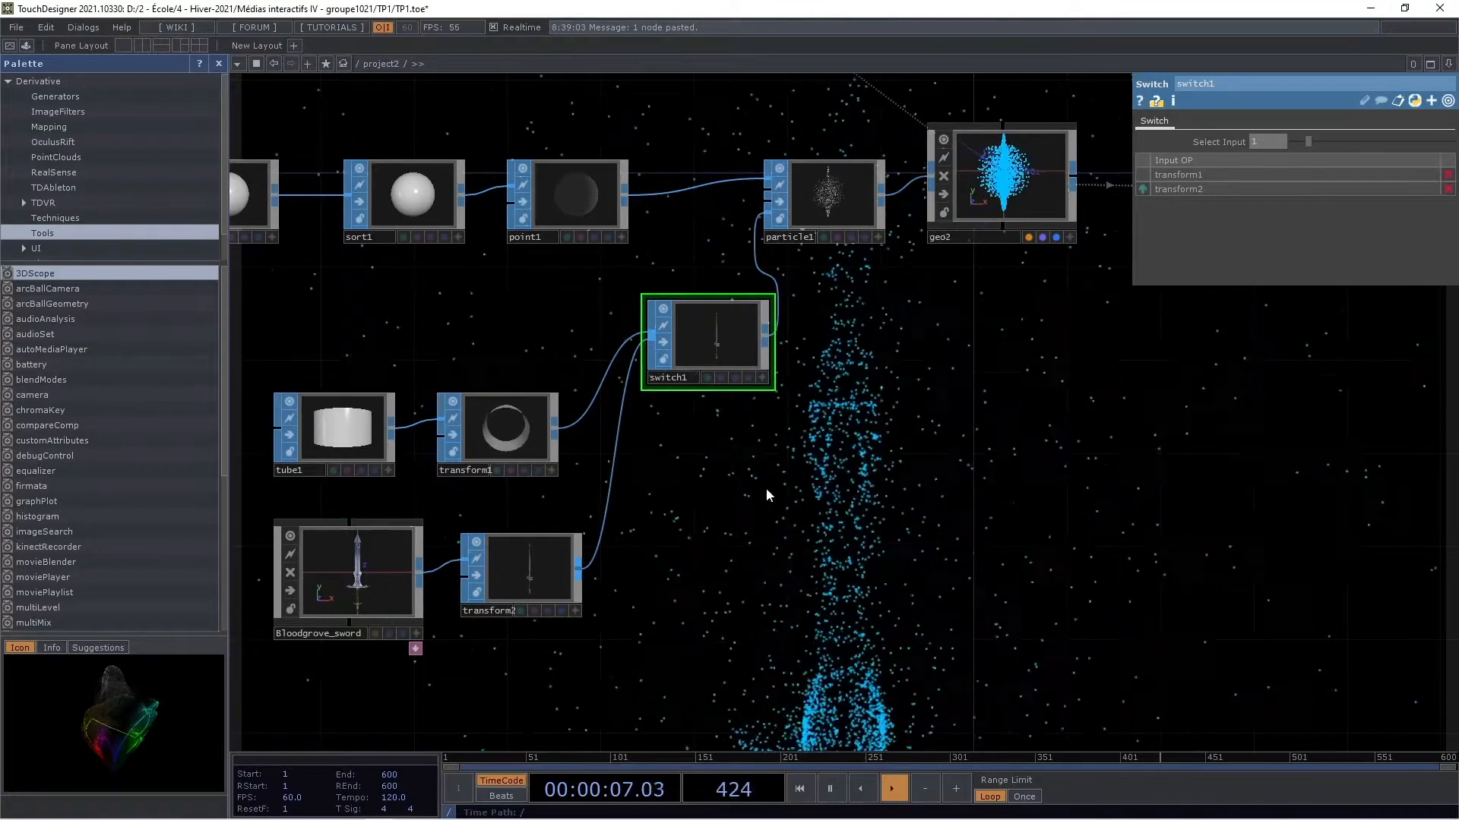
Set the scale of the sword's Transform to 0.3 on the X, Y and Z axes
{"action": "left_click", "coordinate": [494, 568]}
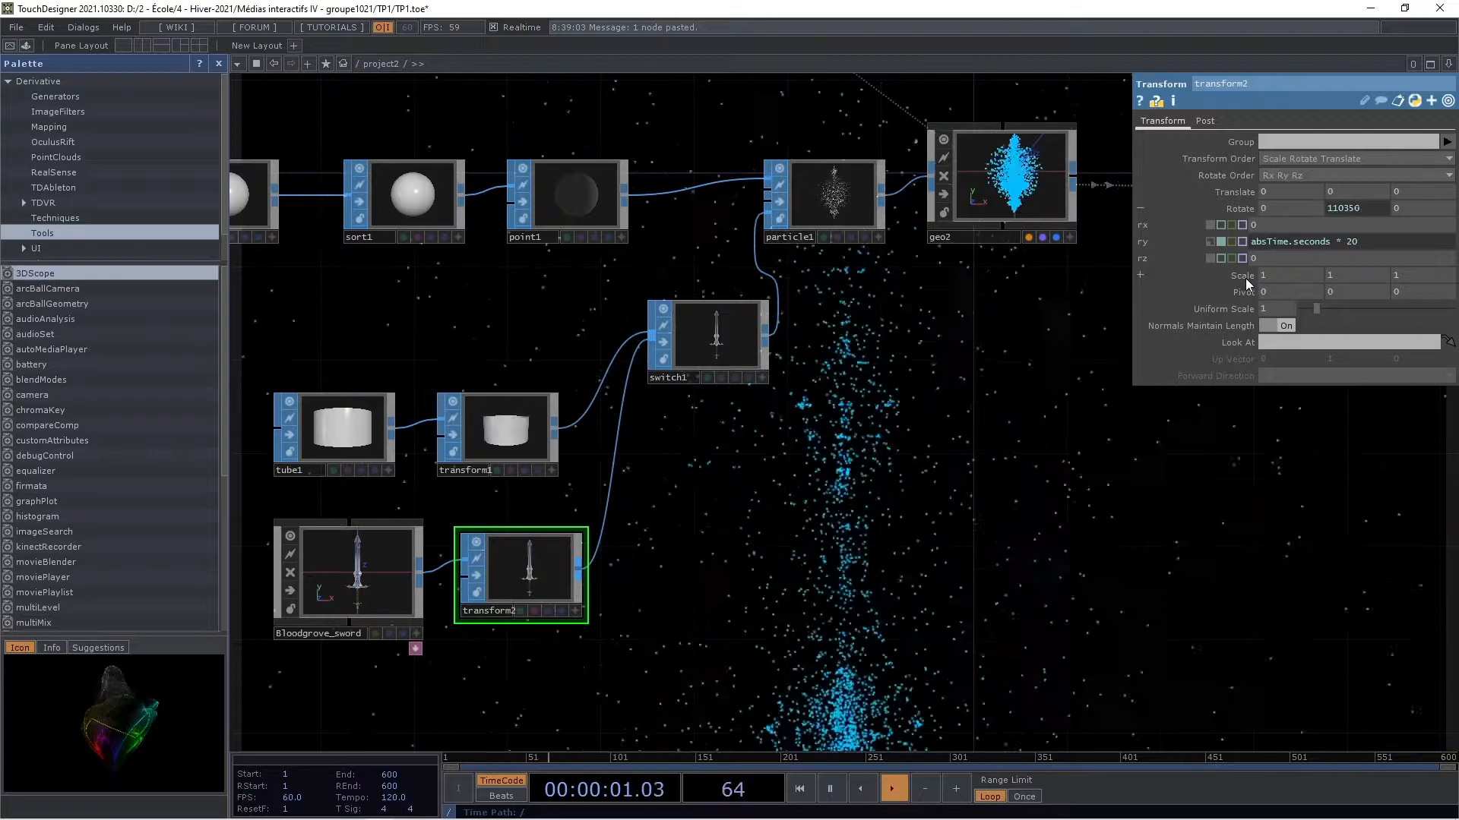
{"action": "middle_click_drag", "start_coordinate": [1242, 275], "coordinate": [1209, 266]}
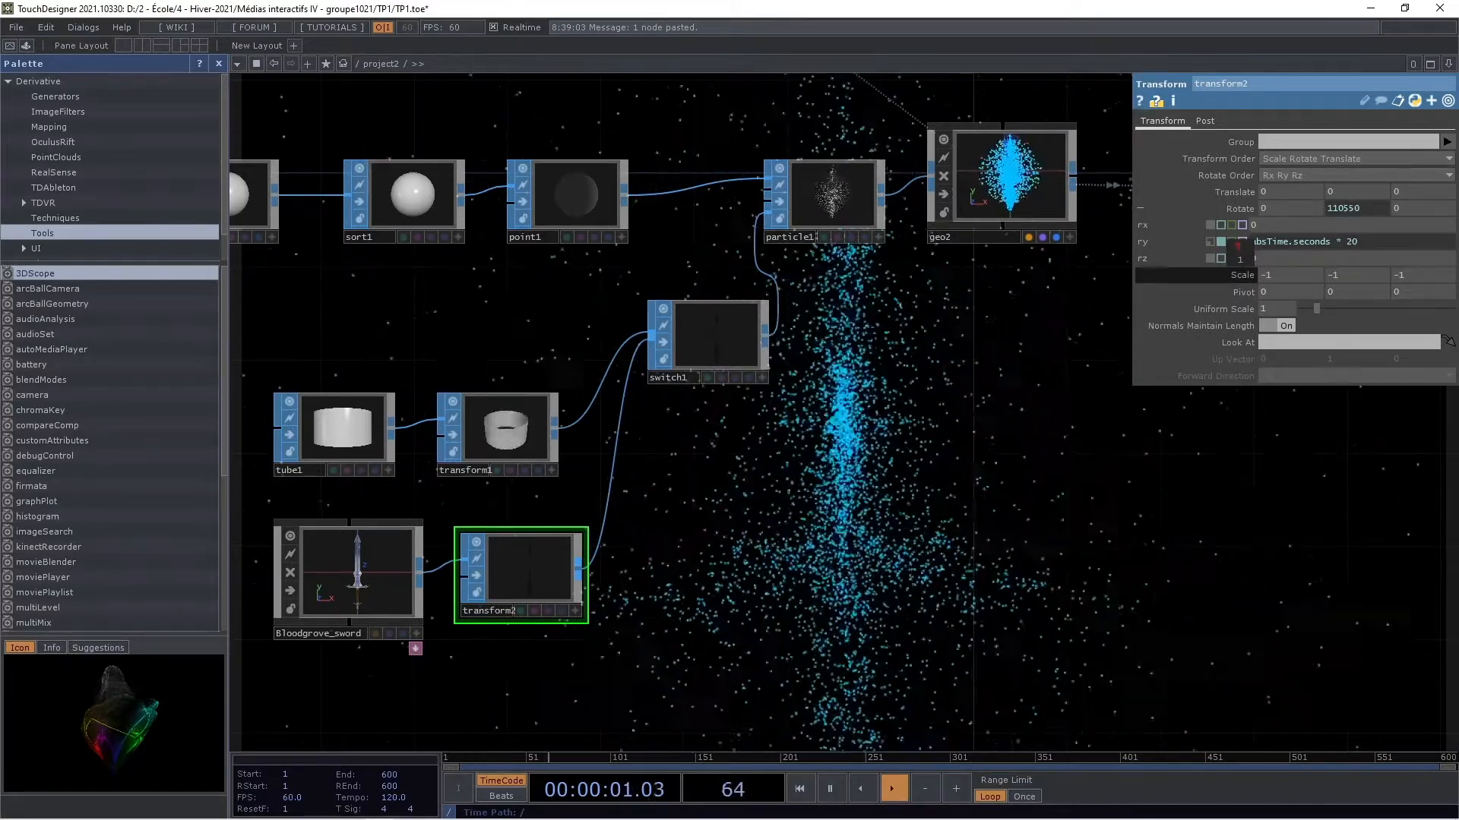
{"action": "left_click", "coordinate": [1286, 280]}
{"action": "type", "text": "0.3"}
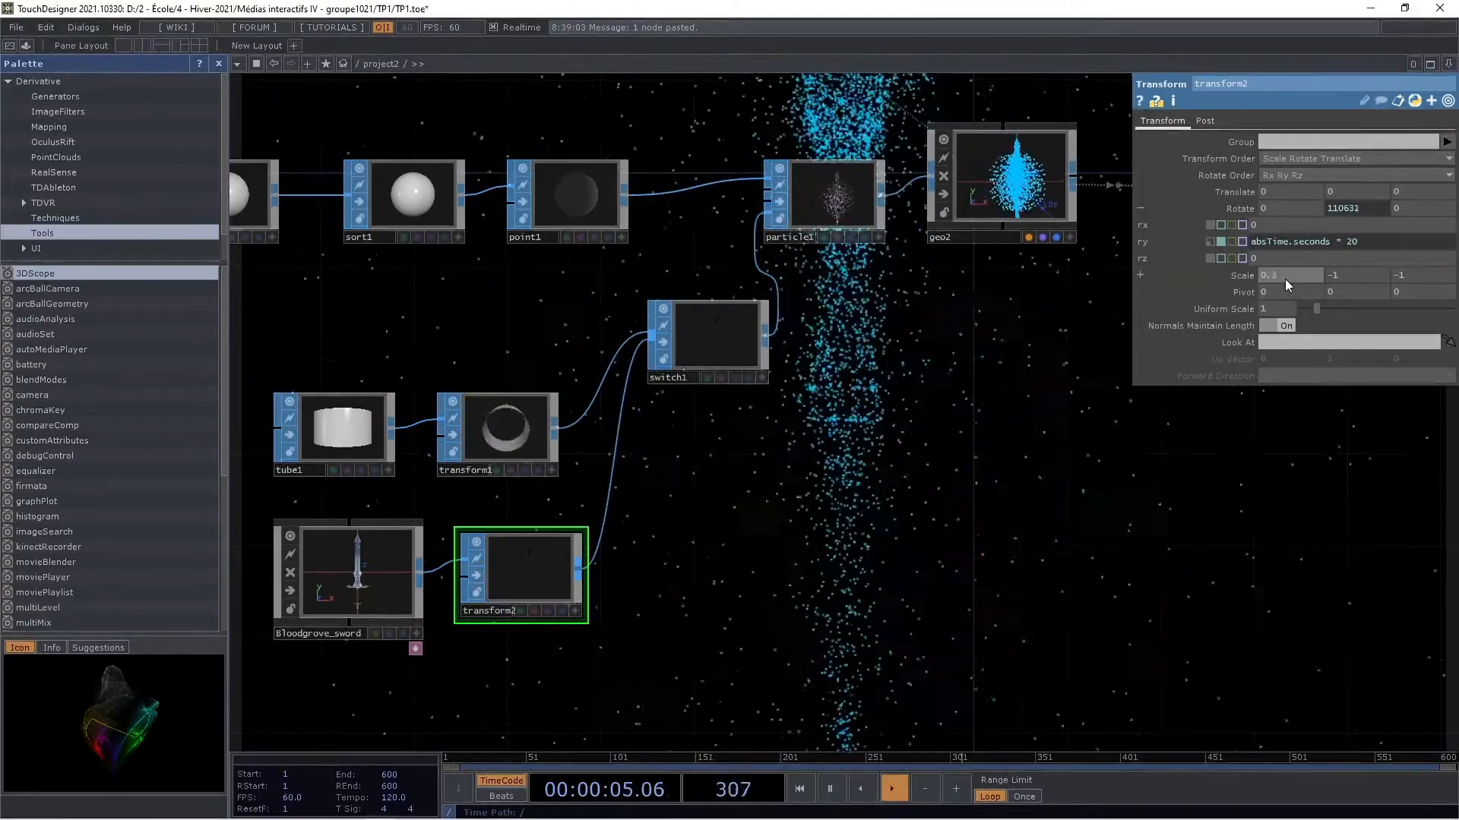
{"action": "left_click", "coordinate": [1346, 279]}
{"action": "type", "text": "0.3"}
{"action": "key", "text": "Return"}
{"action": "type", "text": "0.3"}
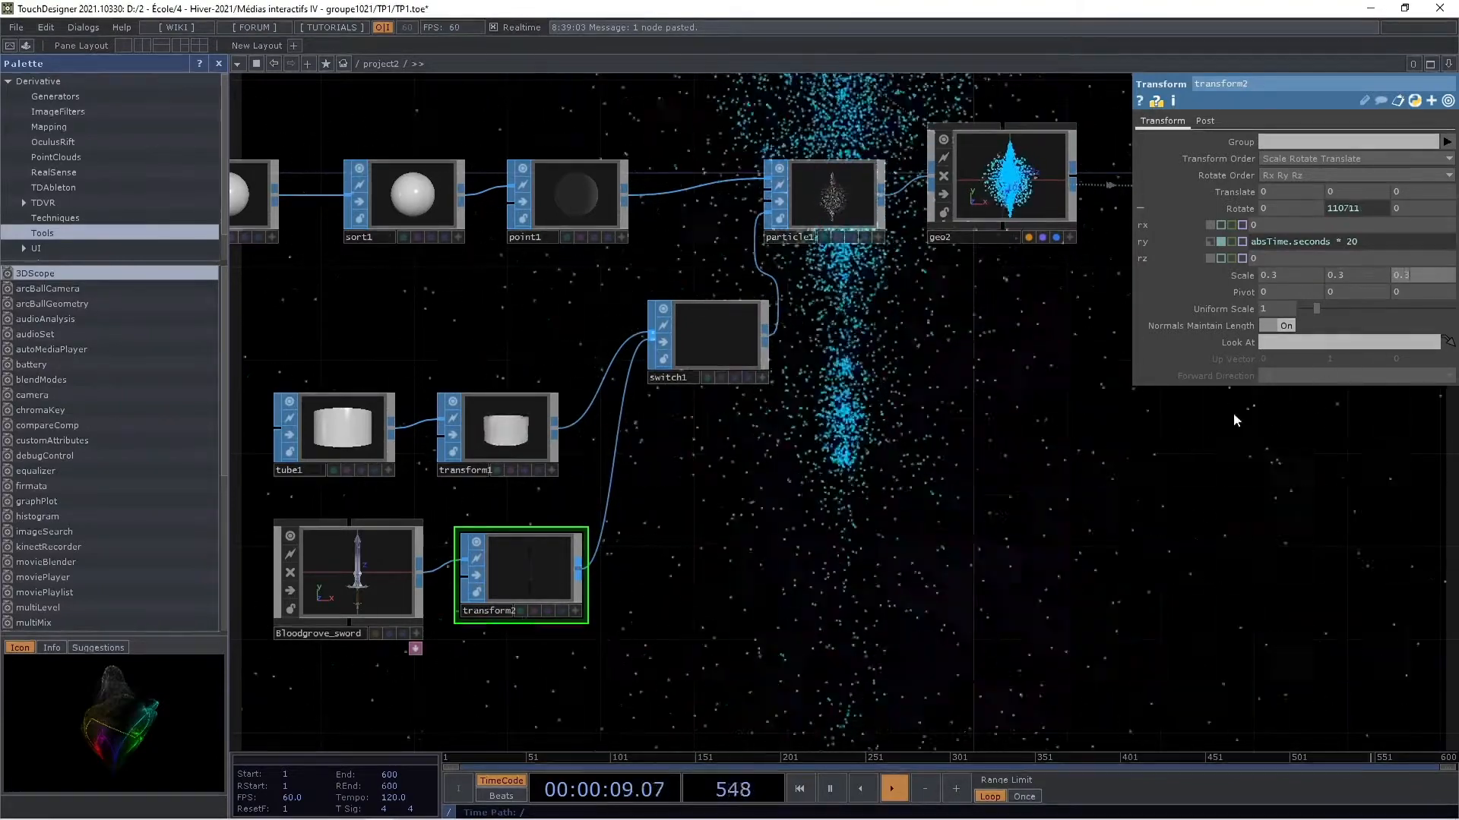
{"action": "key", "text": "Return"}
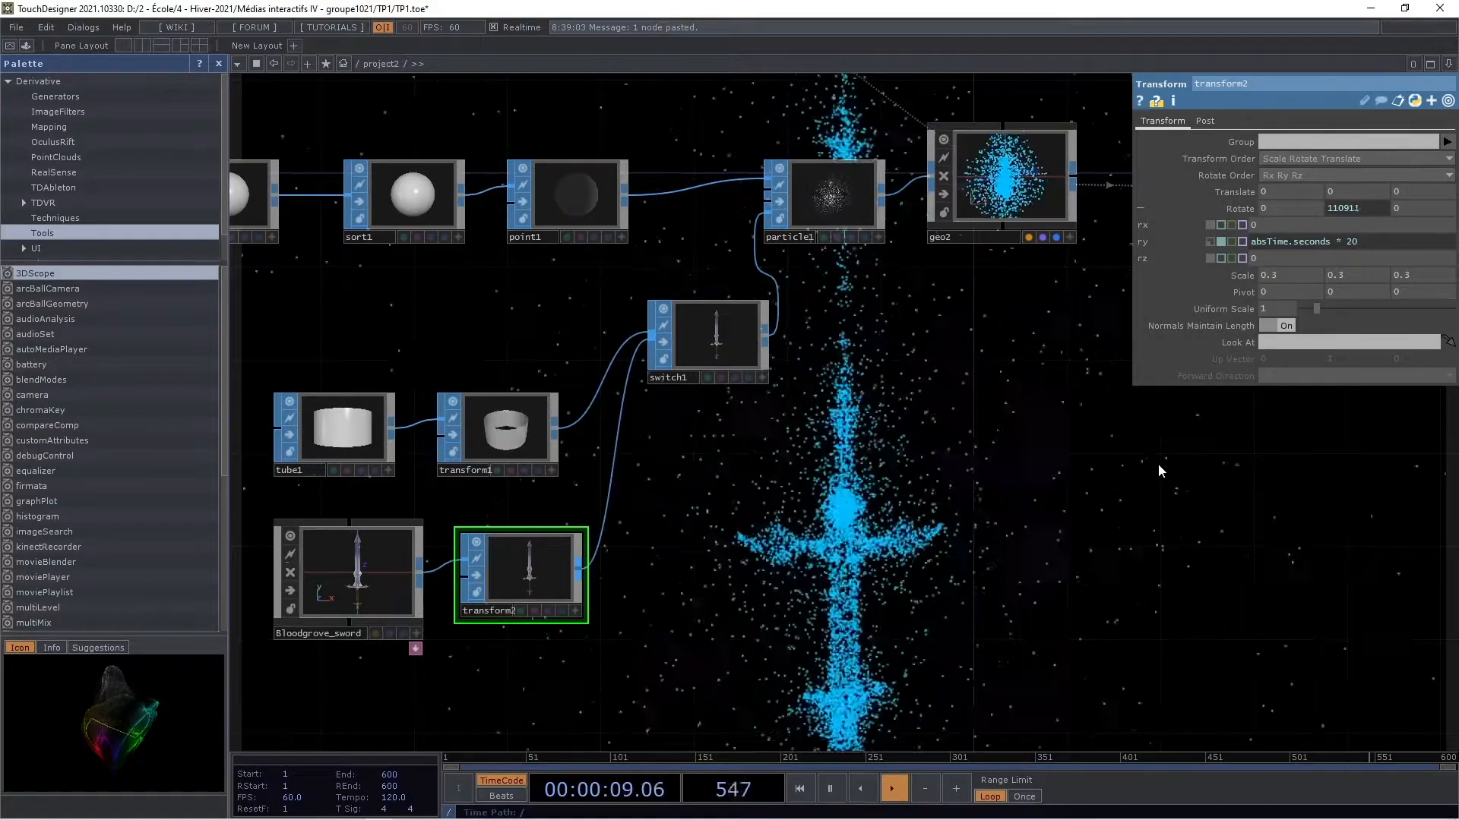
Insert a Blur TOP between the Render and Over operators, and set its filter size to 1
{"action": "left_click_drag", "start_coordinate": [1156, 463], "coordinate": [966, 435]}
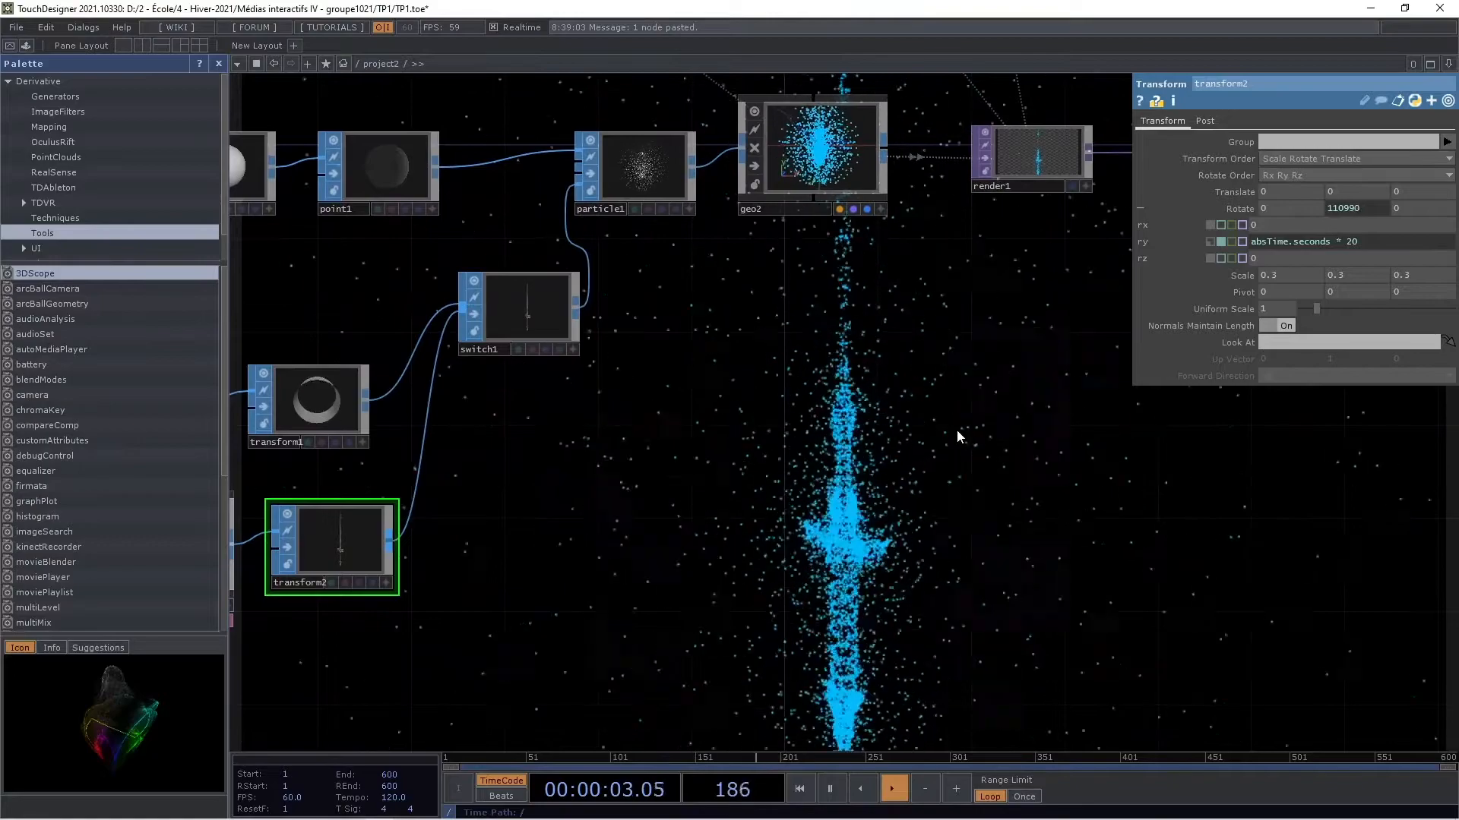
{"action": "left_click_drag", "start_coordinate": [956, 419], "coordinate": [668, 500]}
{"action": "right_click_drag", "start_coordinate": [990, 303], "coordinate": [568, 463]}
{"action": "left_click_drag", "start_coordinate": [587, 436], "coordinate": [879, 430]}
{"action": "left_click", "coordinate": [964, 423]}
{"action": "right_click", "coordinate": [509, 410]}
{"action": "left_click", "coordinate": [527, 390]}
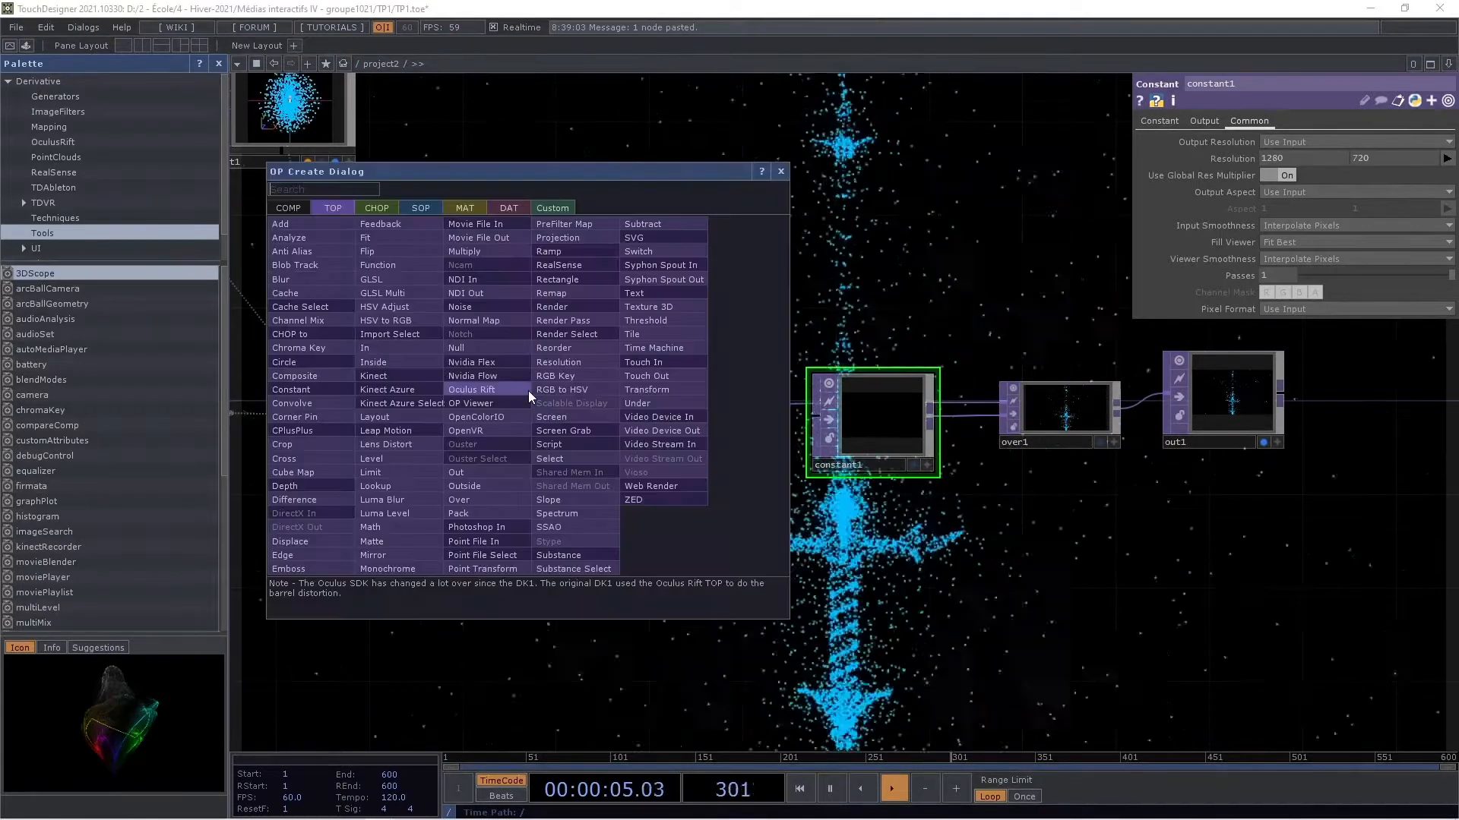
{"action": "type", "text": "blur"}
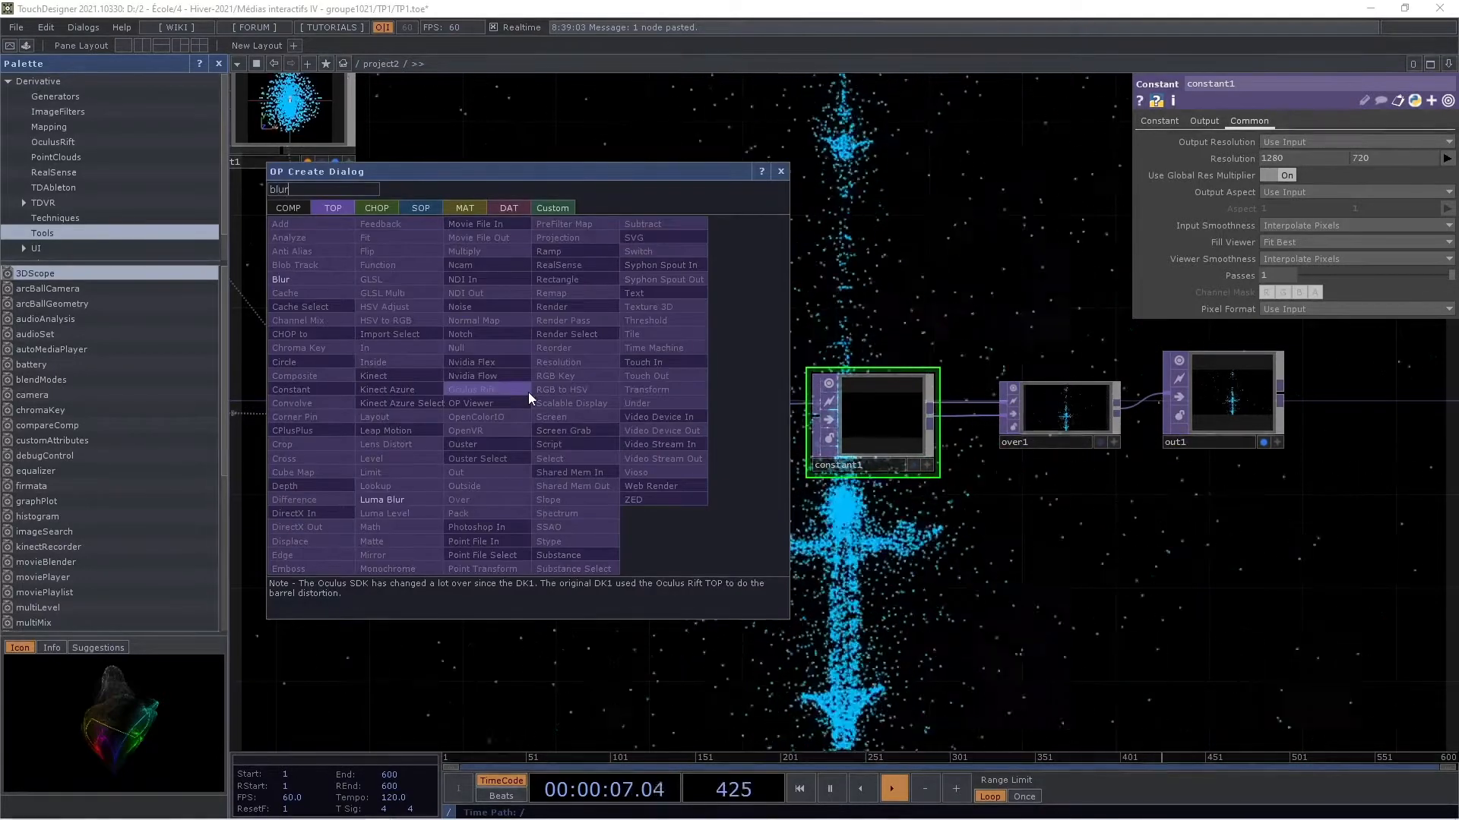
{"action": "left_click", "coordinate": [282, 280]}
{"action": "left_click", "coordinate": [508, 412]}
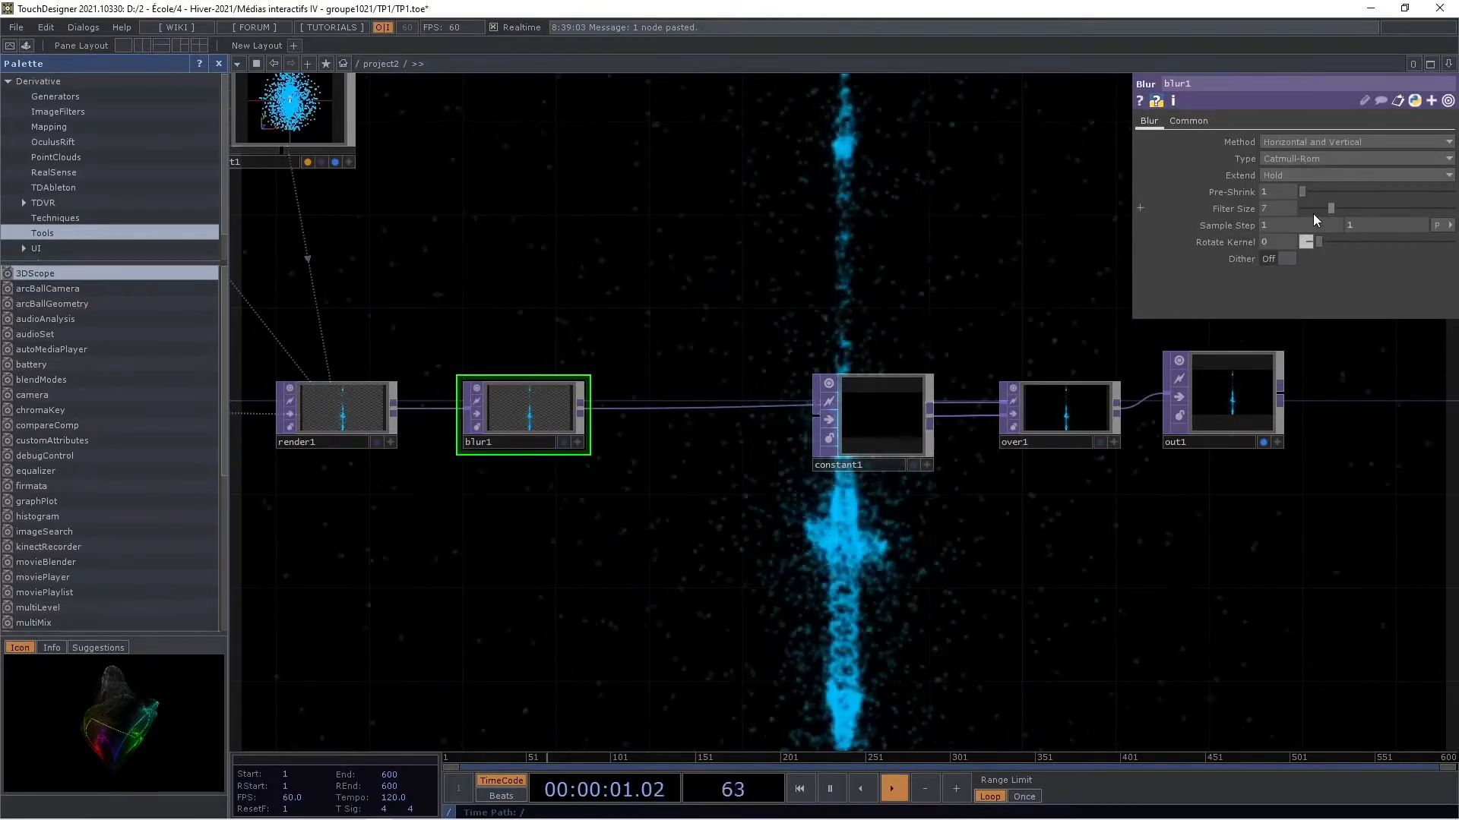
{"action": "left_click_drag", "start_coordinate": [1330, 214], "coordinate": [1317, 223]}
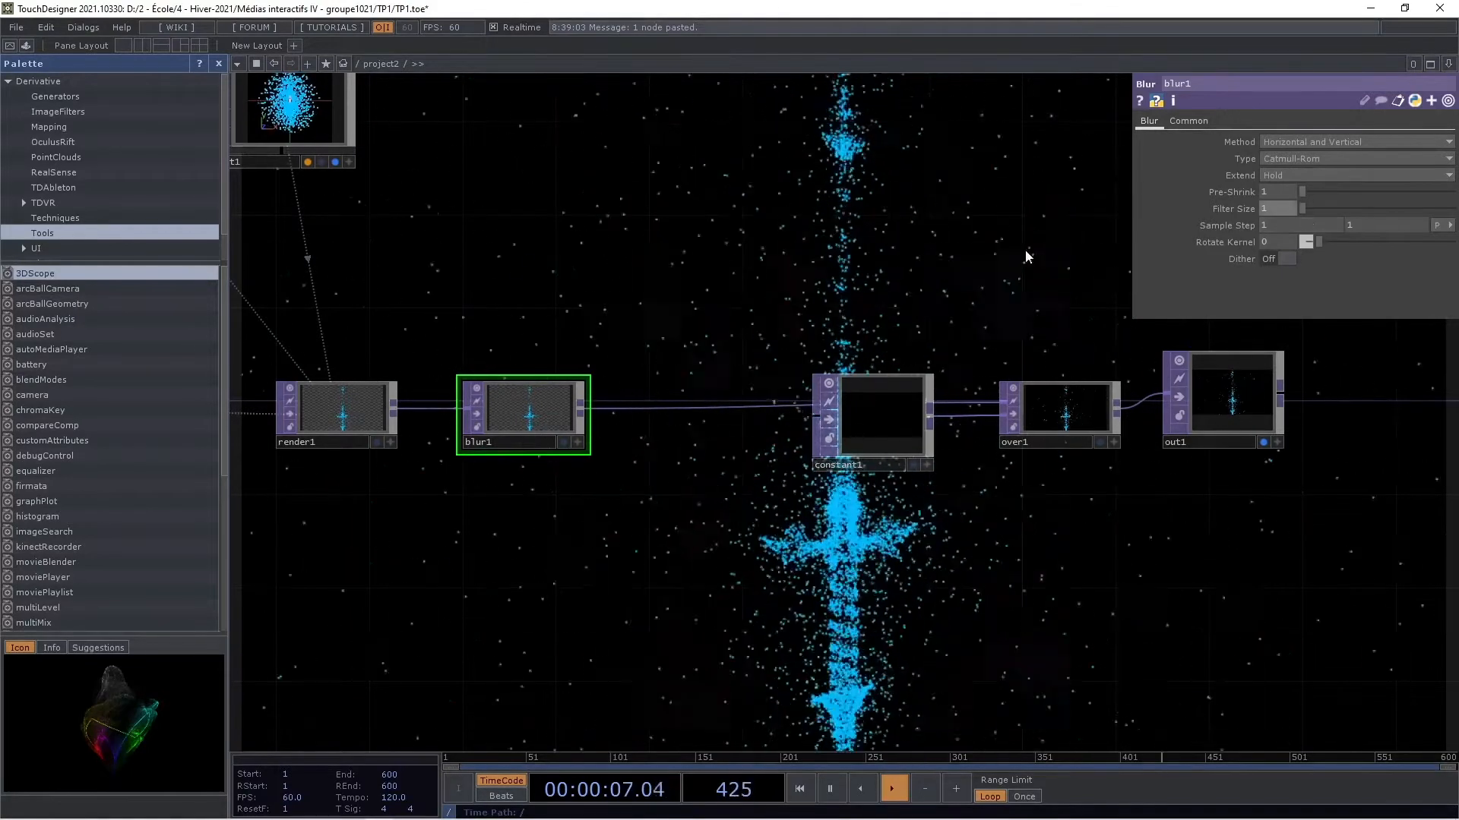
Insert a Level TOP directly after the Blur and set its Brightness 1 to 1.25
{"action": "right_click", "coordinate": [618, 415]}
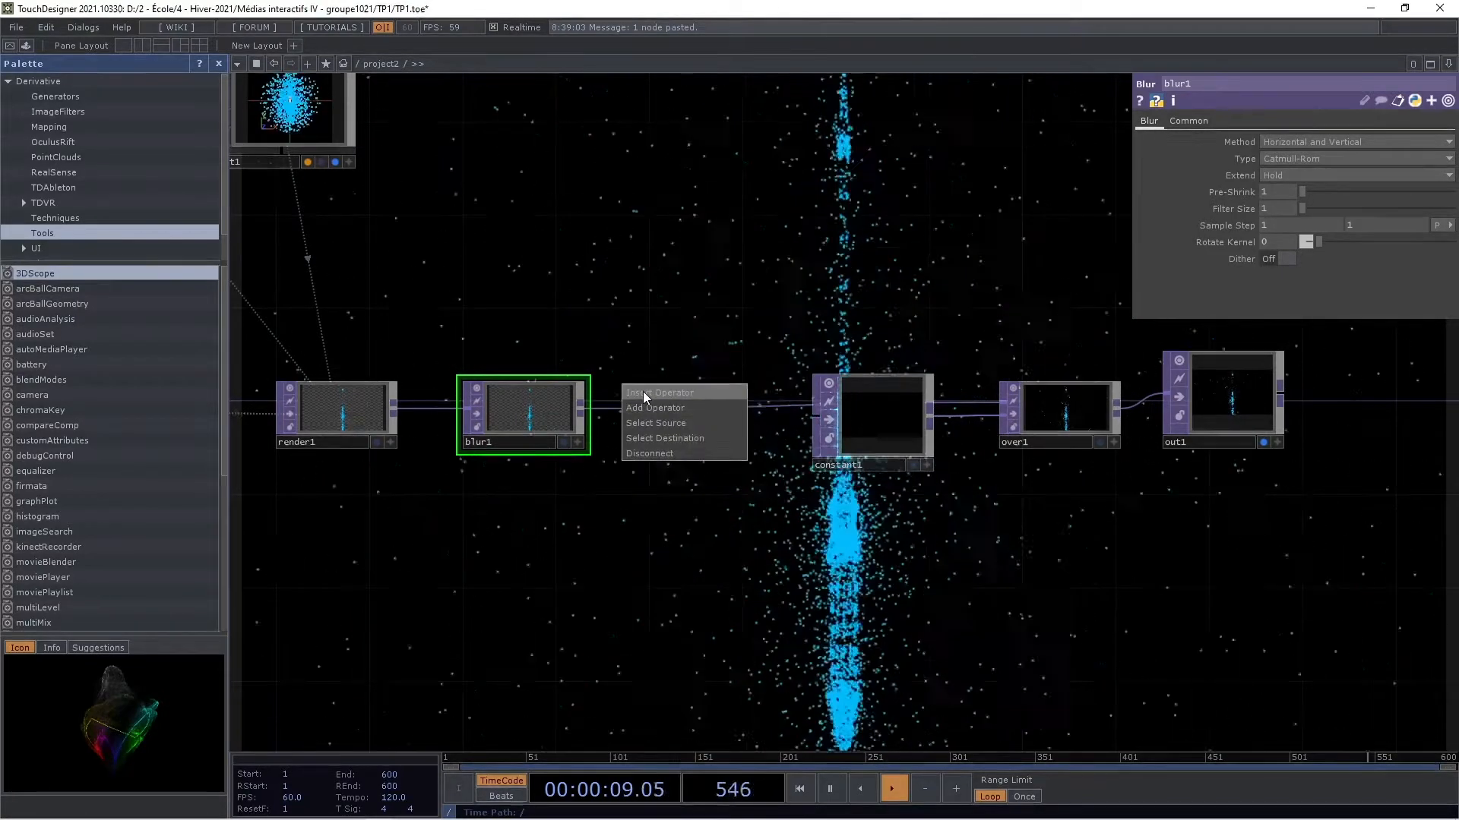
{"action": "left_click", "coordinate": [643, 390]}
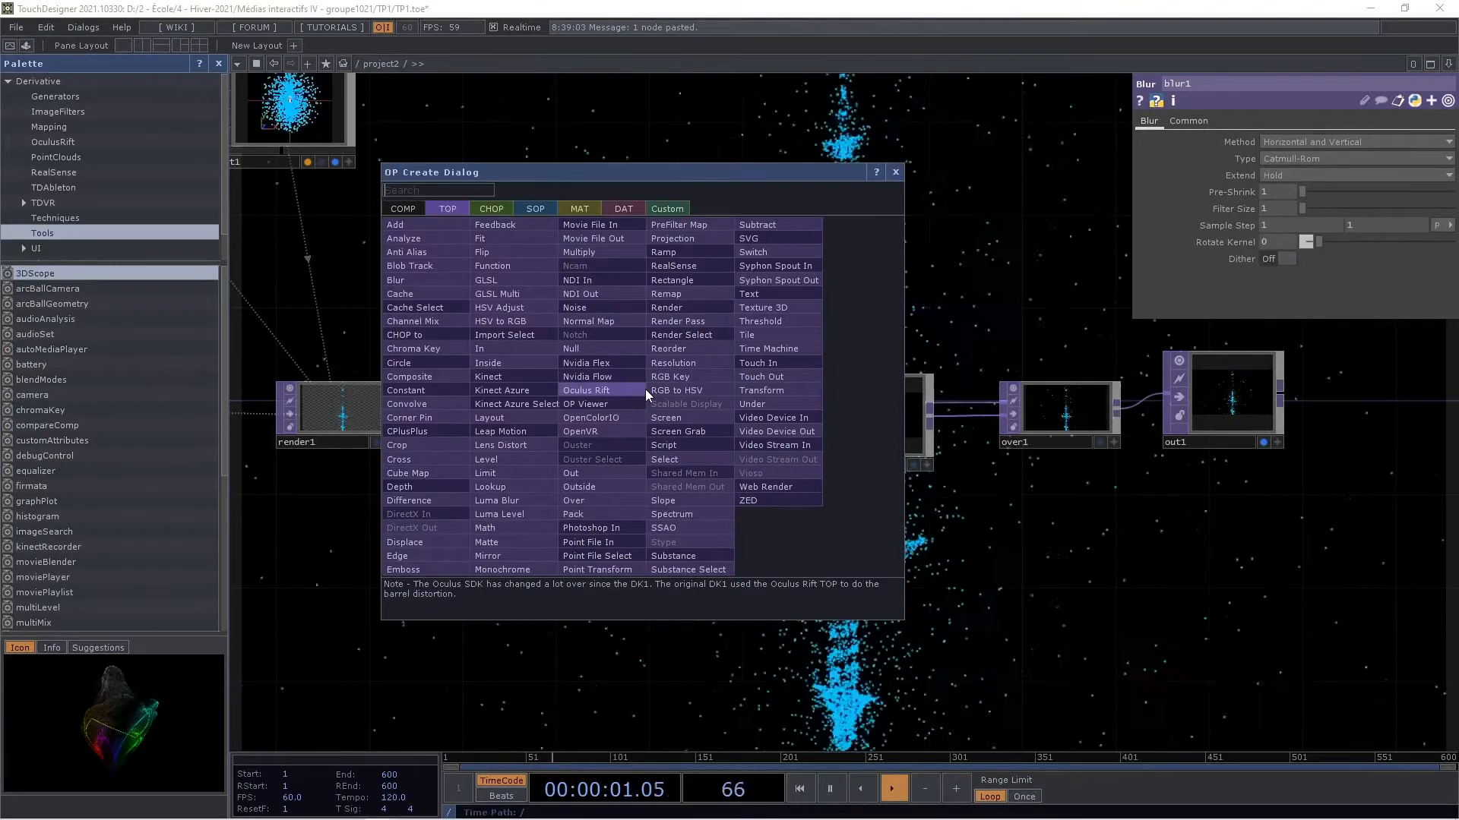
{"action": "type", "text": "level"}
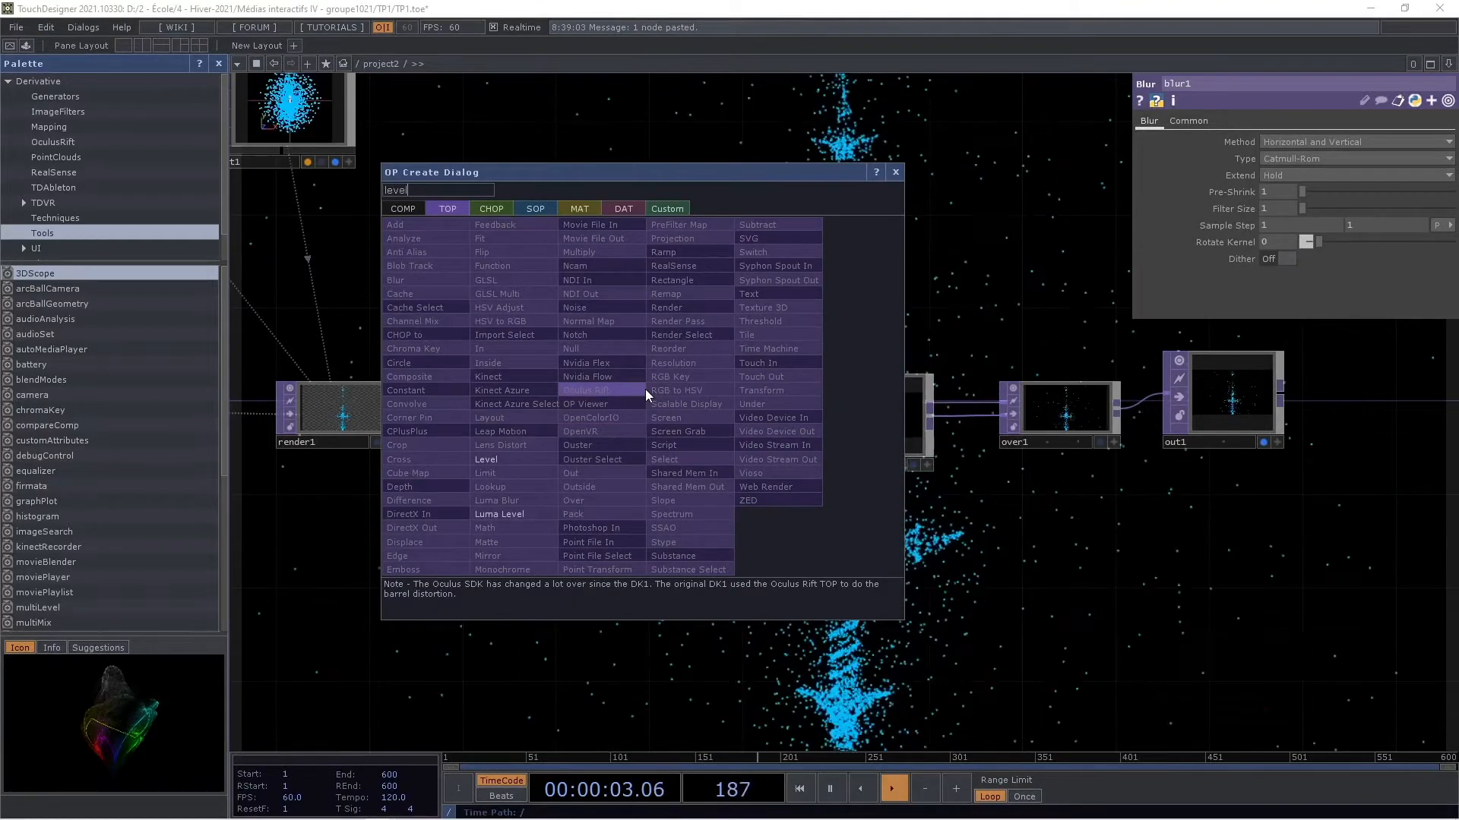
{"action": "left_click", "coordinate": [487, 459]}
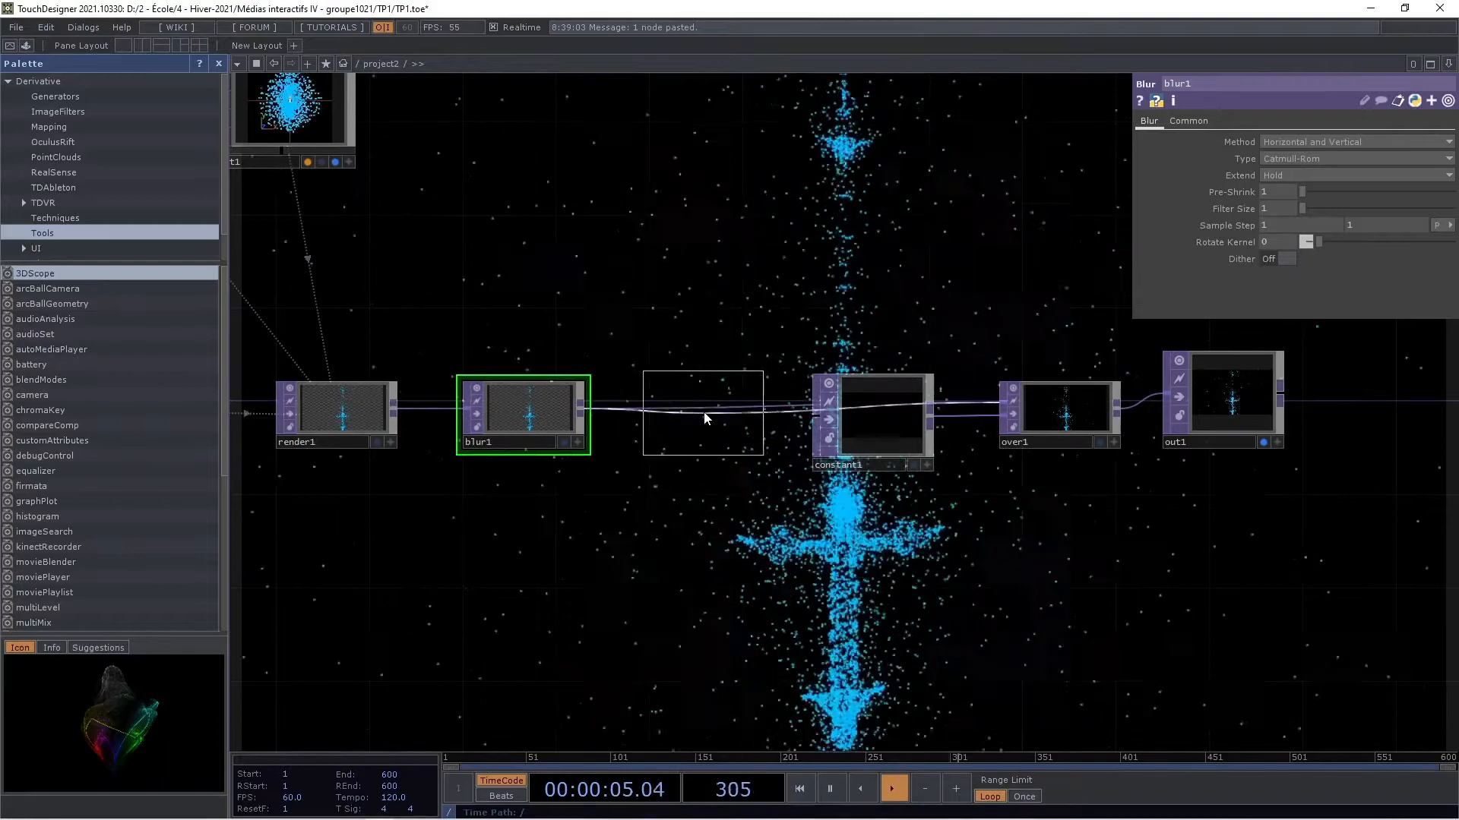
{"action": "left_click", "coordinate": [705, 417]}
{"action": "left_click_drag", "start_coordinate": [1377, 194], "coordinate": [1396, 195]}
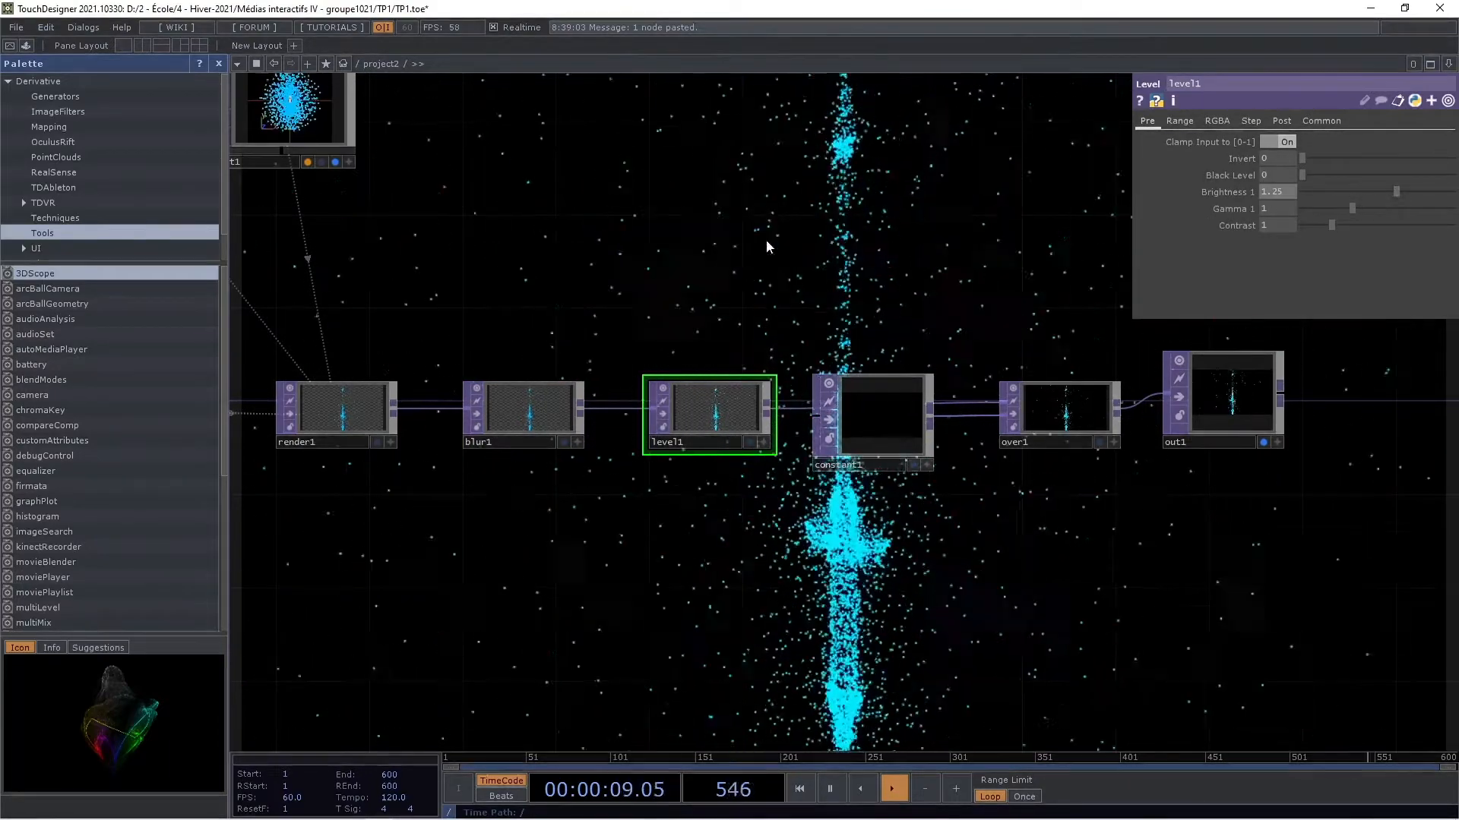
Set the Blur's filter size to 3 and the Point Sprite material's constant point scale to 1.42
{"action": "left_click", "coordinate": [475, 401]}
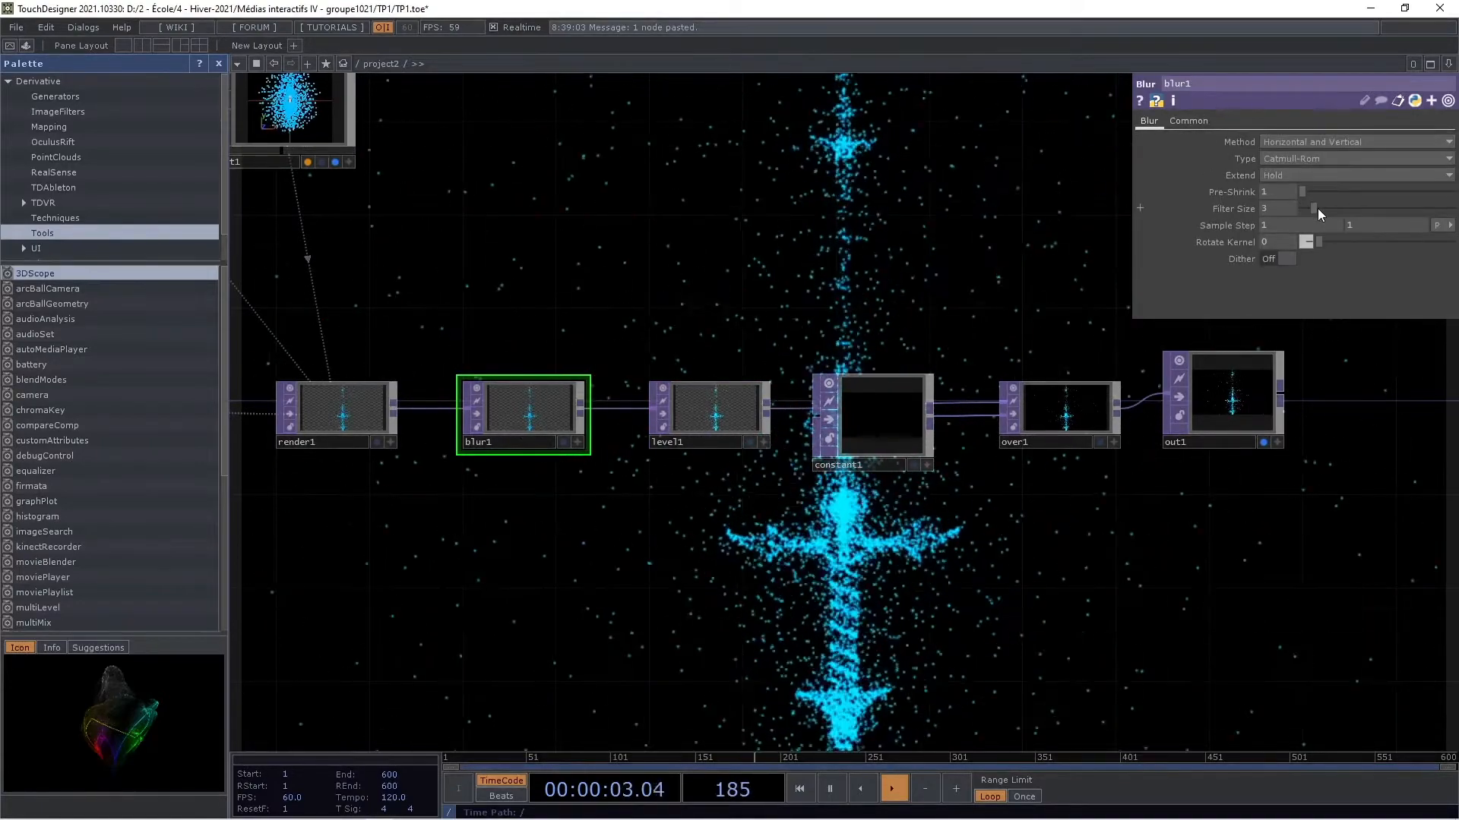
{"action": "scroll", "coordinate": [521, 235], "scroll_direction": "down", "scroll_amount": 3}
{"action": "left_click_drag", "start_coordinate": [679, 269], "coordinate": [708, 337]}
{"action": "left_click_drag", "start_coordinate": [348, 249], "coordinate": [394, 258]}
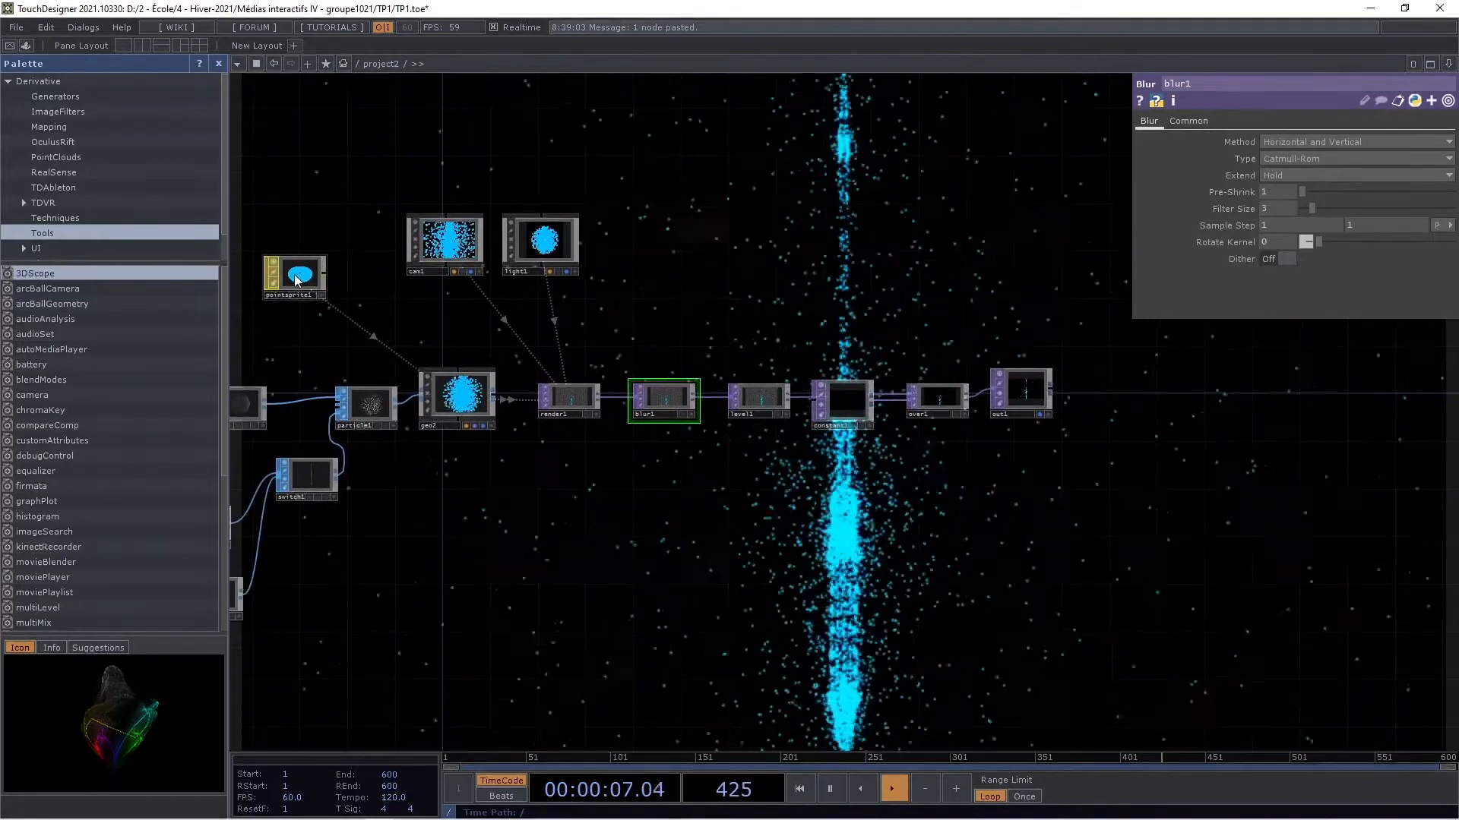
{"action": "left_click", "coordinate": [297, 280]}
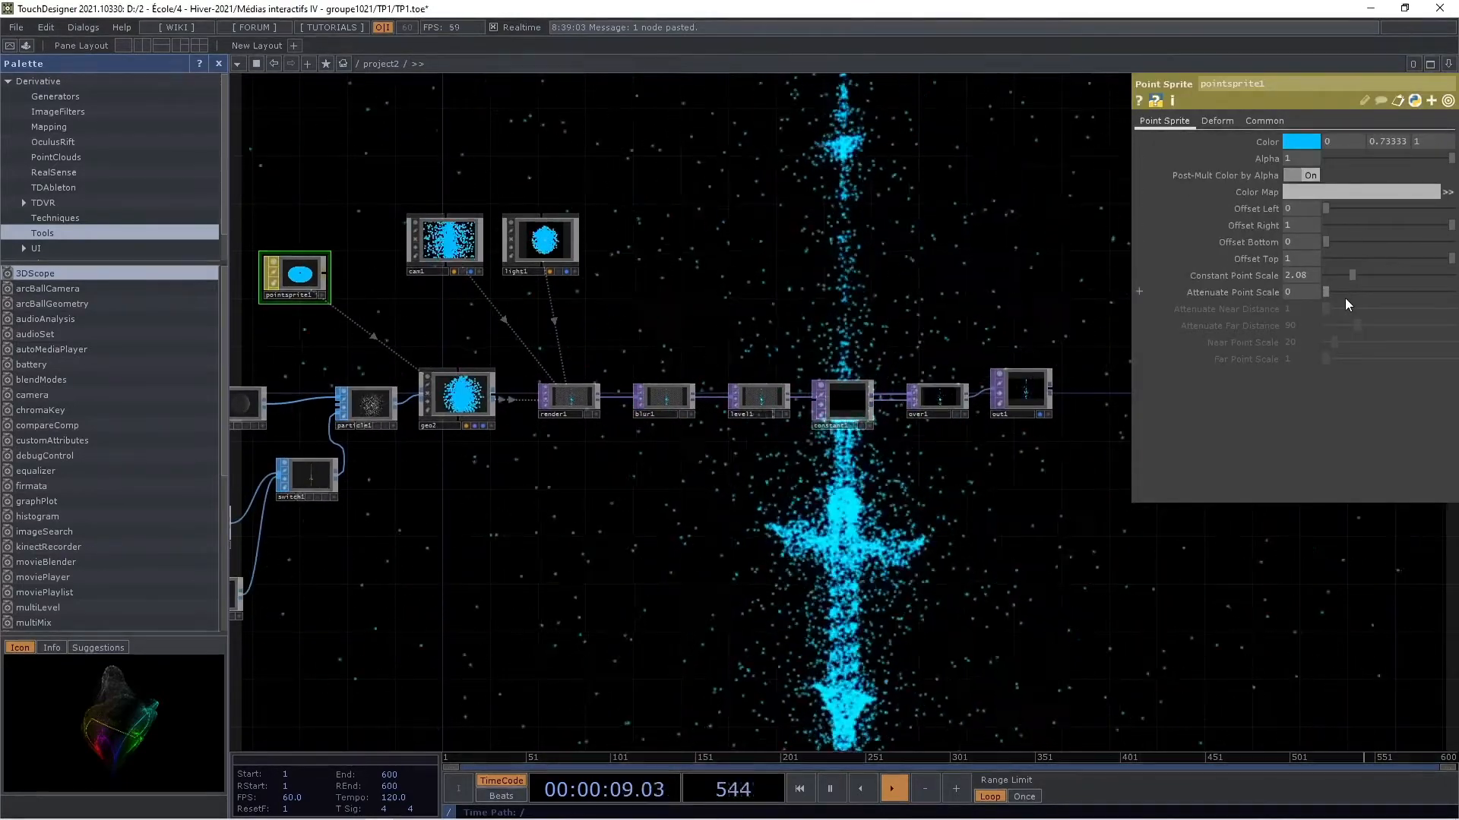
{"action": "left_click_drag", "start_coordinate": [1351, 276], "coordinate": [1343, 277]}
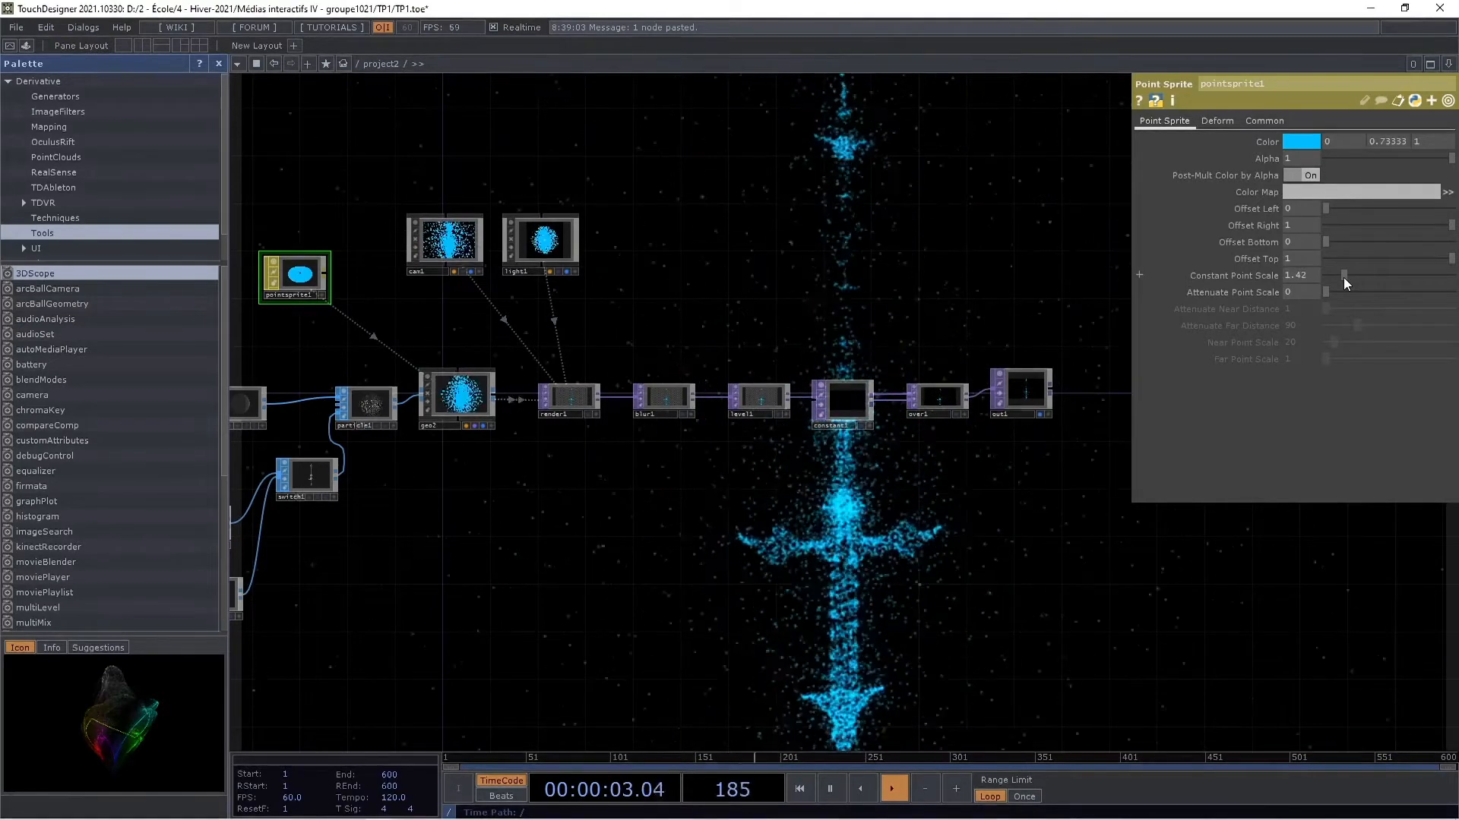
{"action": "left_click_drag", "start_coordinate": [1062, 253], "coordinate": [764, 241]}
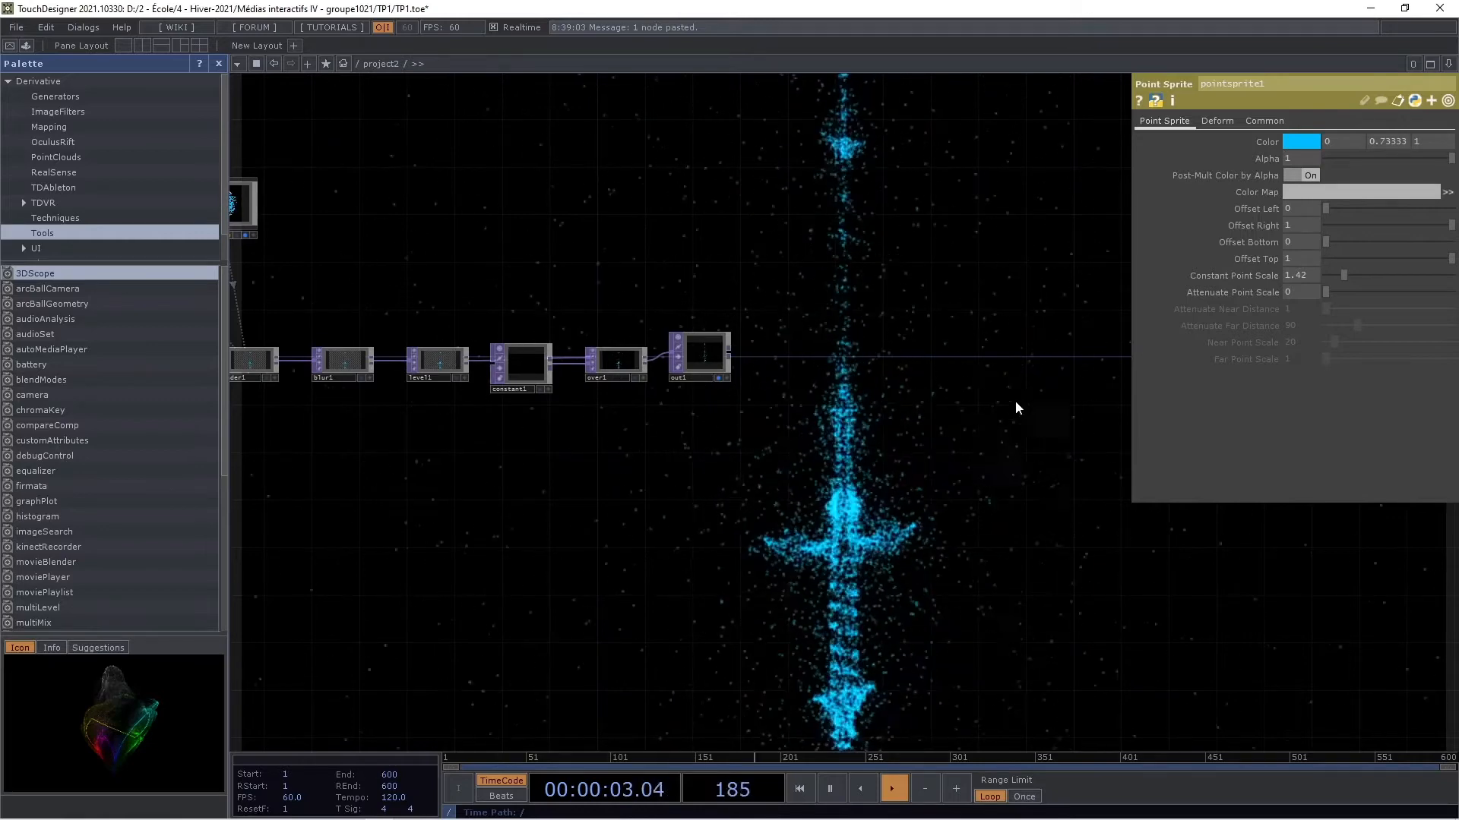
{"action": "scroll", "coordinate": [897, 477], "scroll_direction": "down", "scroll_amount": 2}
{"action": "scroll", "coordinate": [641, 506], "scroll_direction": "down", "scroll_amount": 2}
{"action": "left_click_drag", "start_coordinate": [539, 536], "coordinate": [781, 481]}
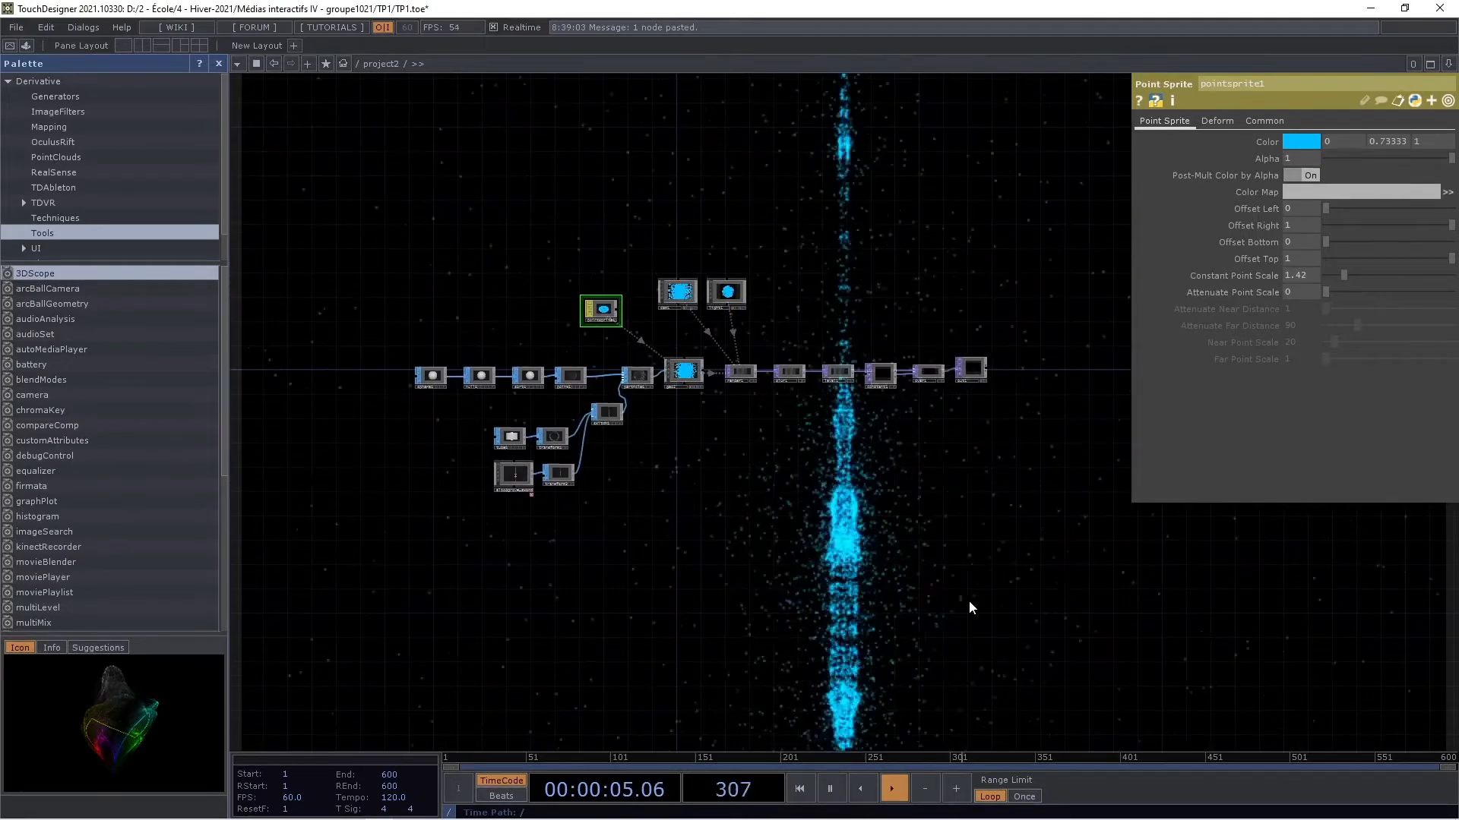
{"action": "left_click_drag", "start_coordinate": [472, 197], "coordinate": [702, 471]}
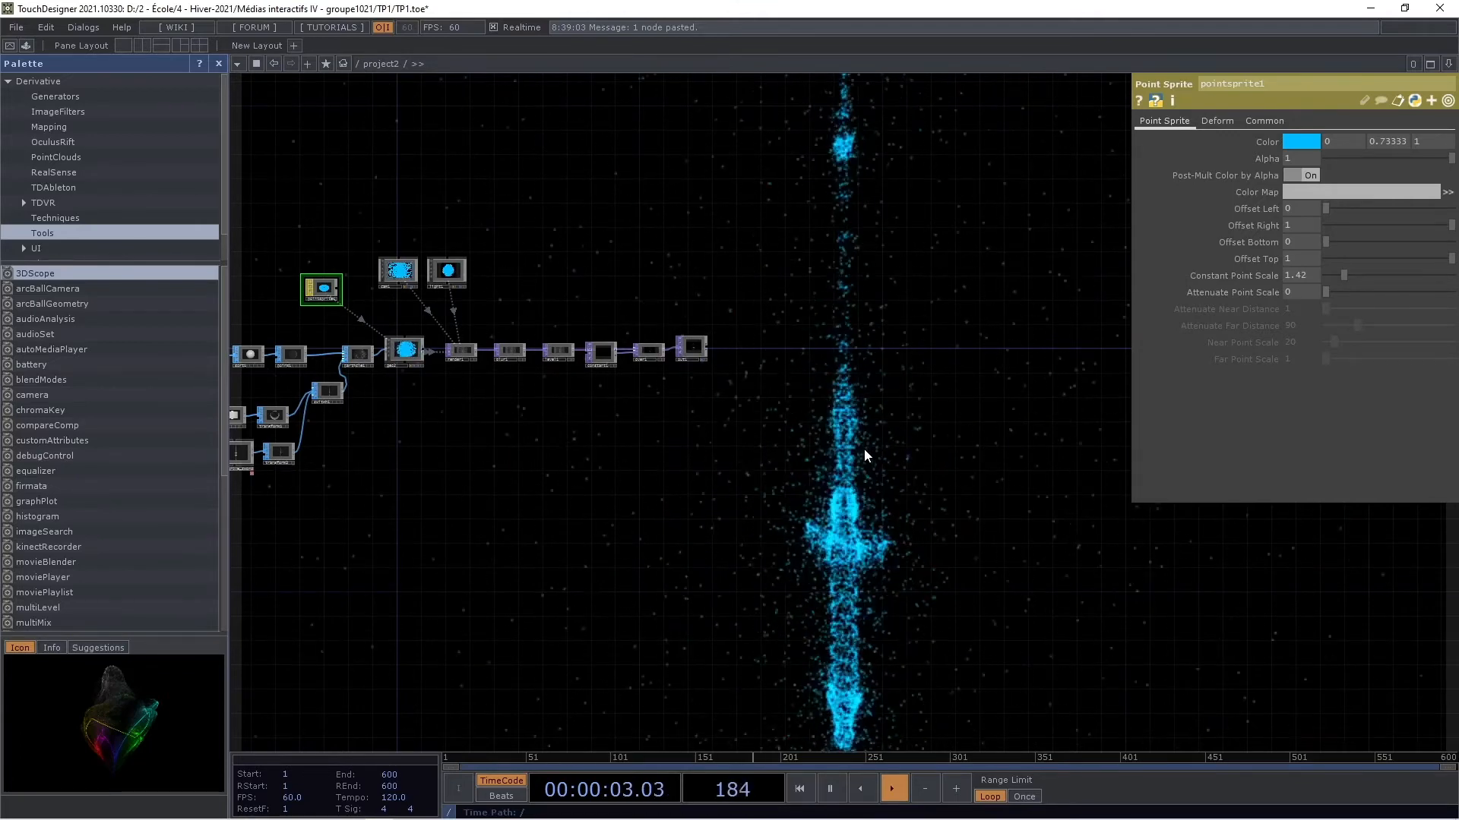
{"action": "left_click_drag", "start_coordinate": [604, 444], "coordinate": [693, 413]}
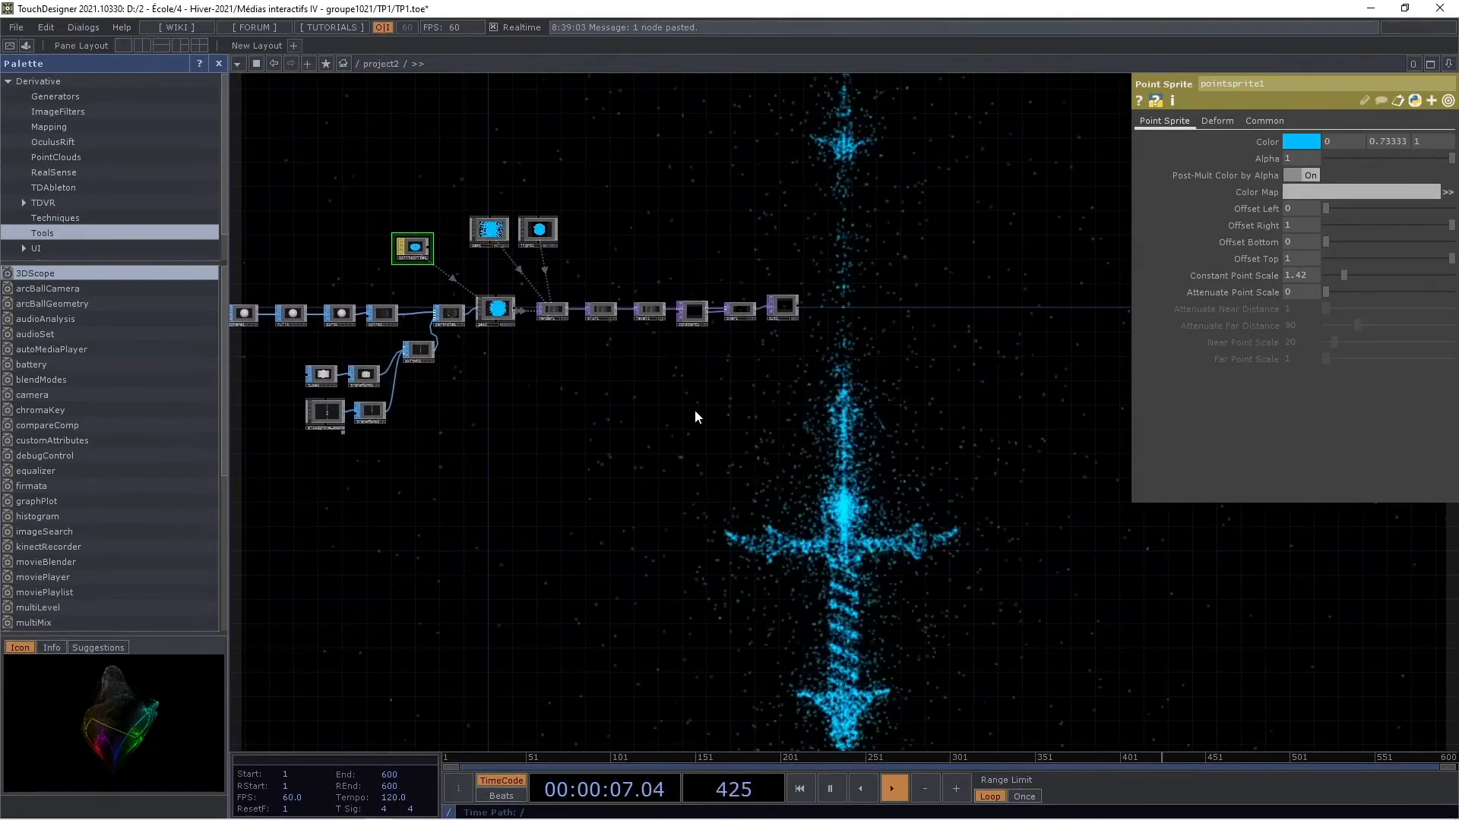